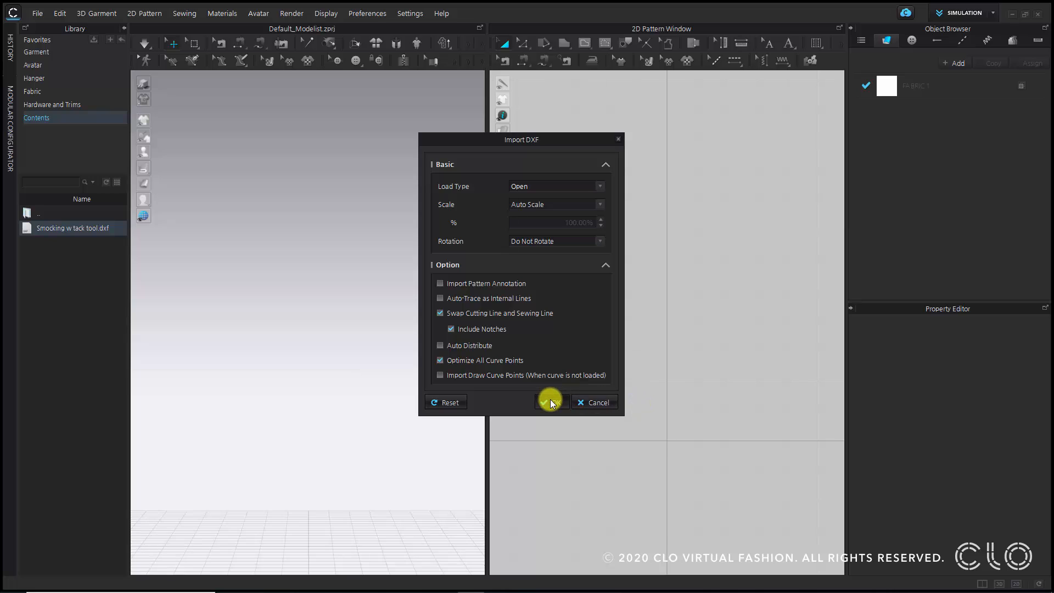
Open Smocking w tack tool.dxf with Auto Scale, load the FV2_Grace avatar from the Female_V2 folder, and collapse the library
click(551, 403)
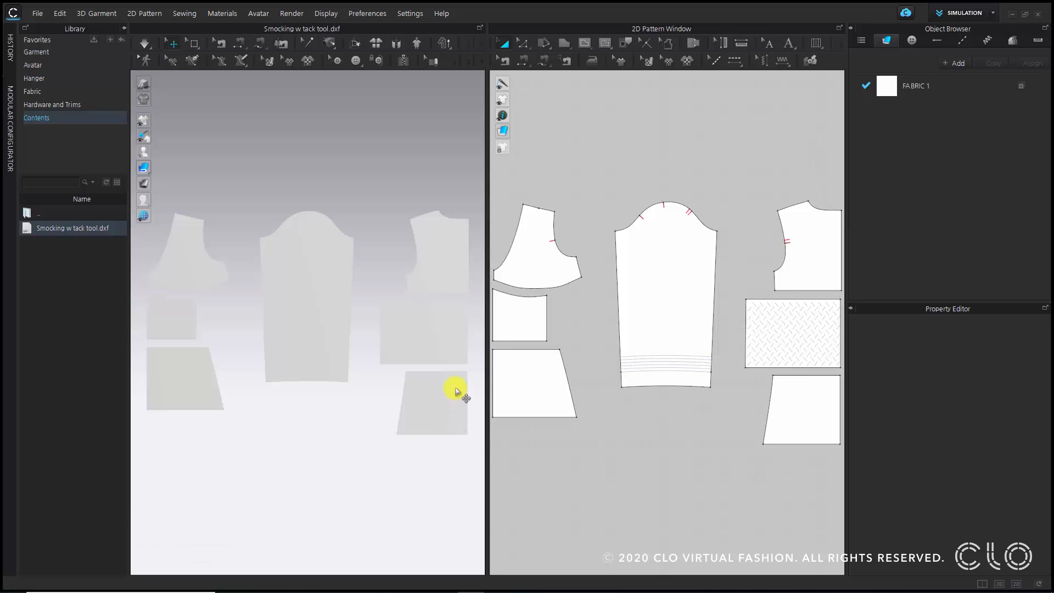
click(39, 66)
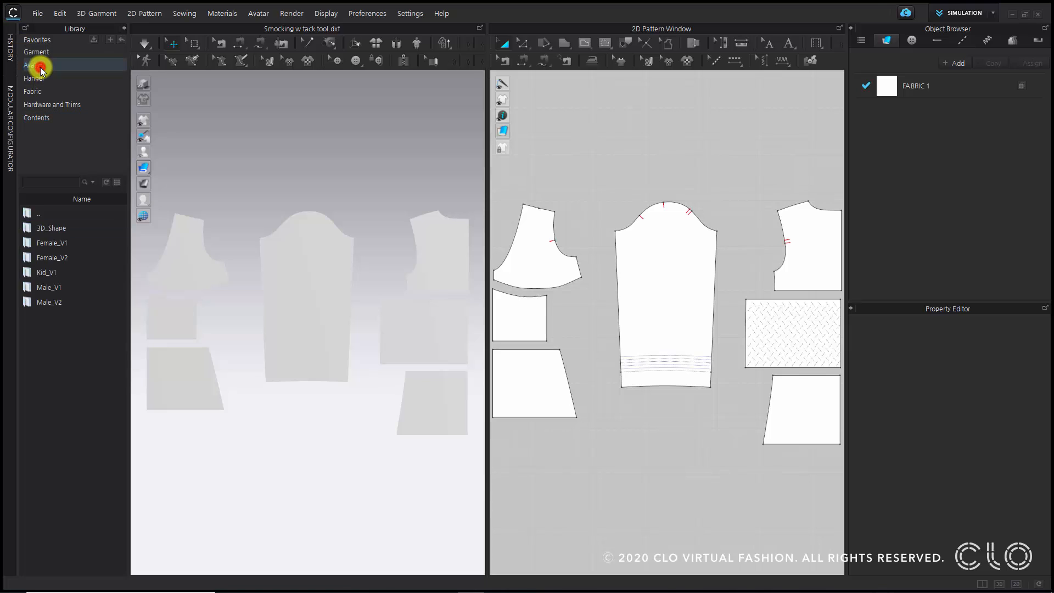
double_click(84, 255)
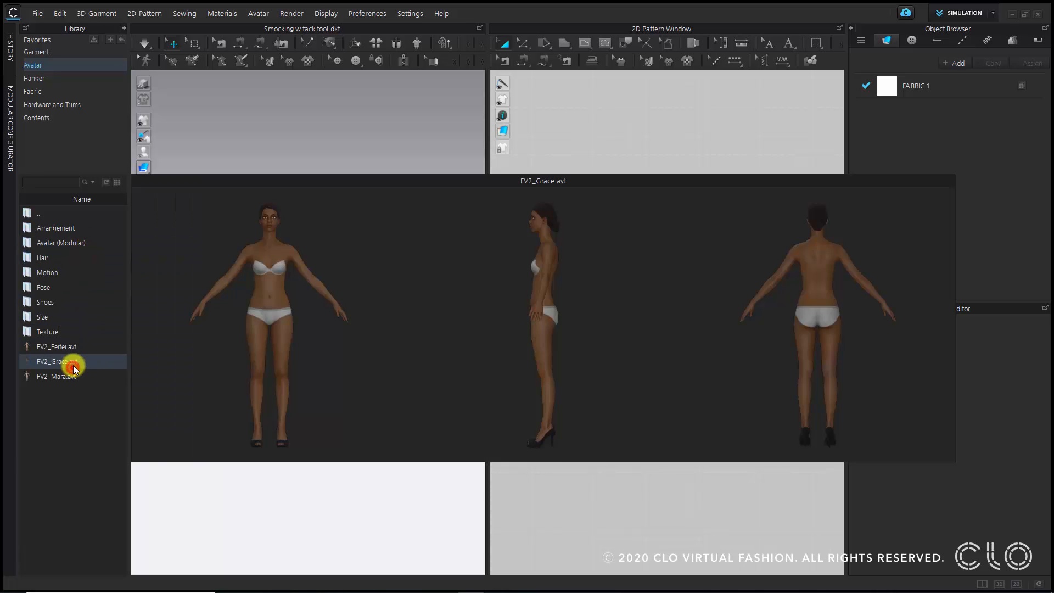
double_click(75, 362)
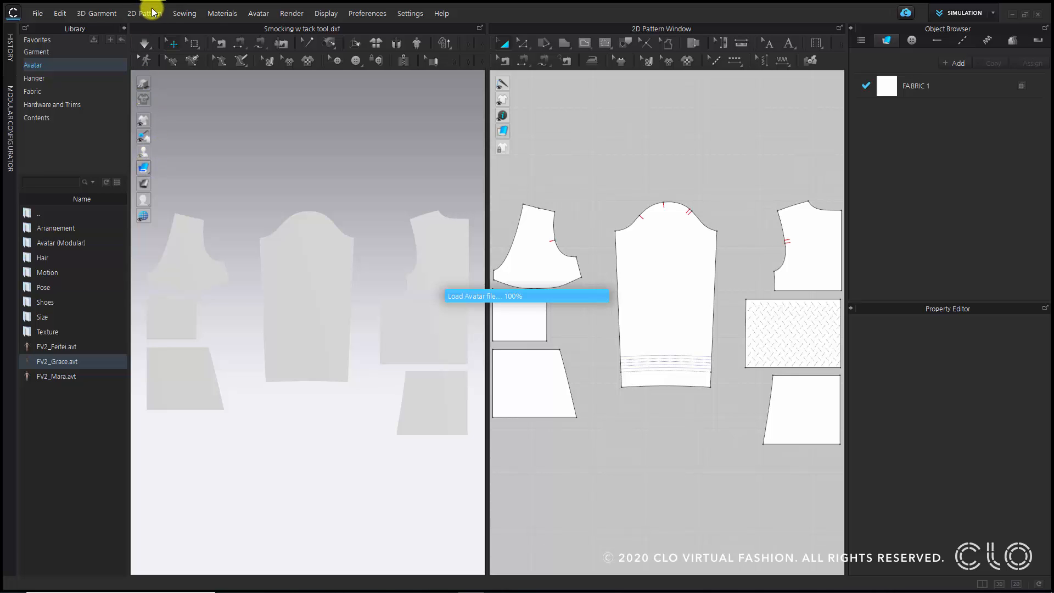
click(124, 28)
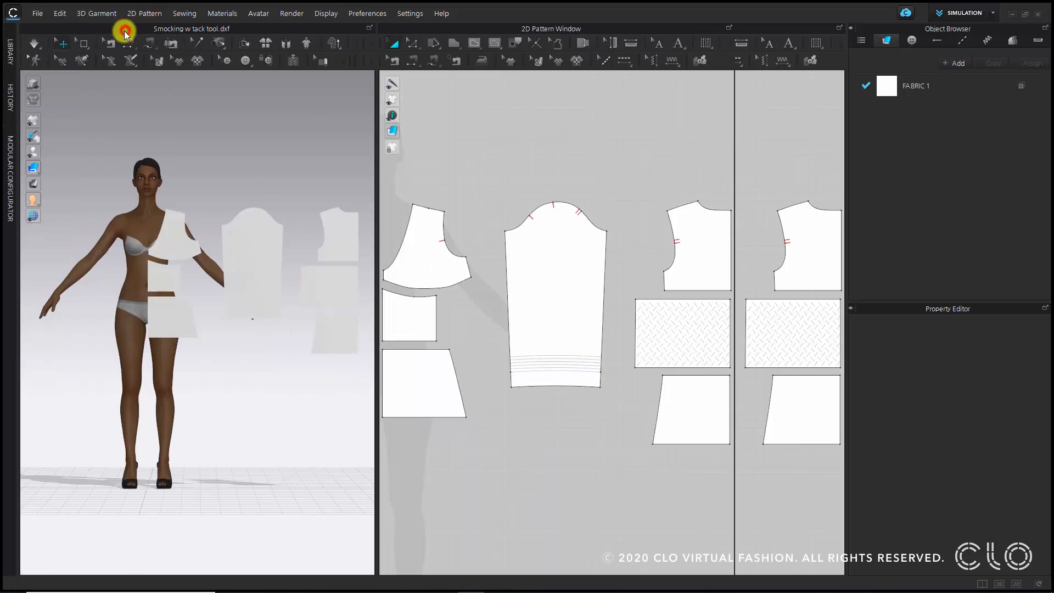
click(219, 122)
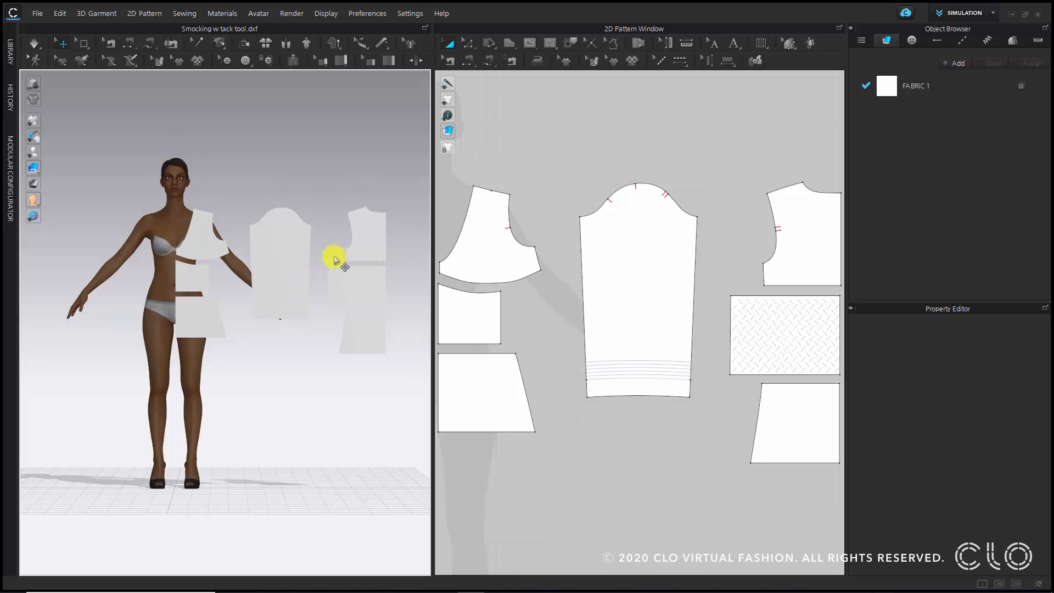
Display the 3D garment patterns with Textured Surface and return the 3D view to the front of the avatar
mouse_move(302, 291)
right_down()
mouse_move(169, 308)
mouse_move(188, 291)
mouse_move(300, 323)
mouse_move(219, 301)
mouse_move(174, 327)
mouse_move(305, 303)
right_up()
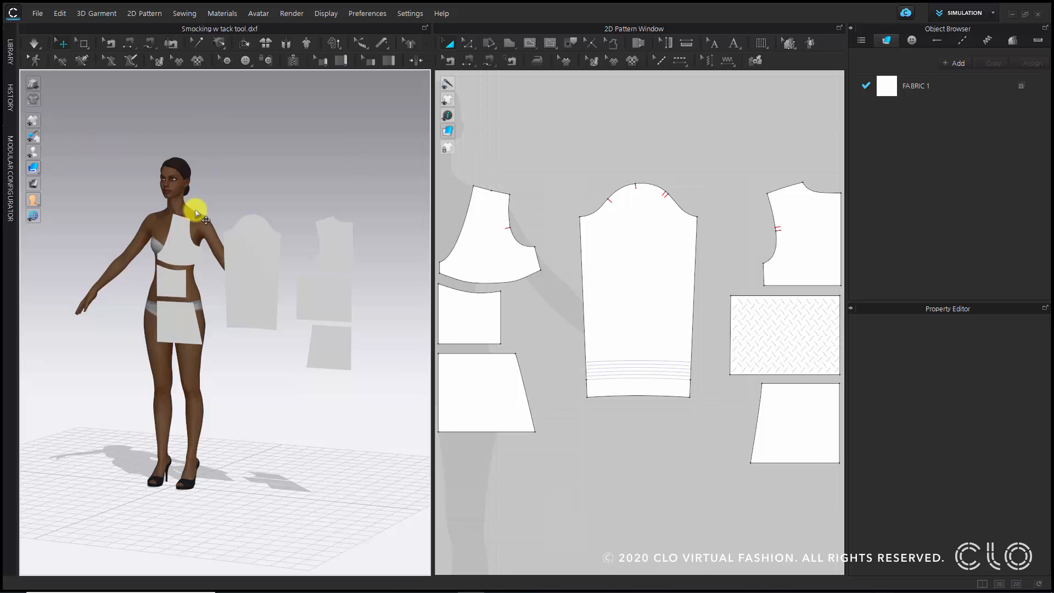
scroll(171, 218, up, 5)
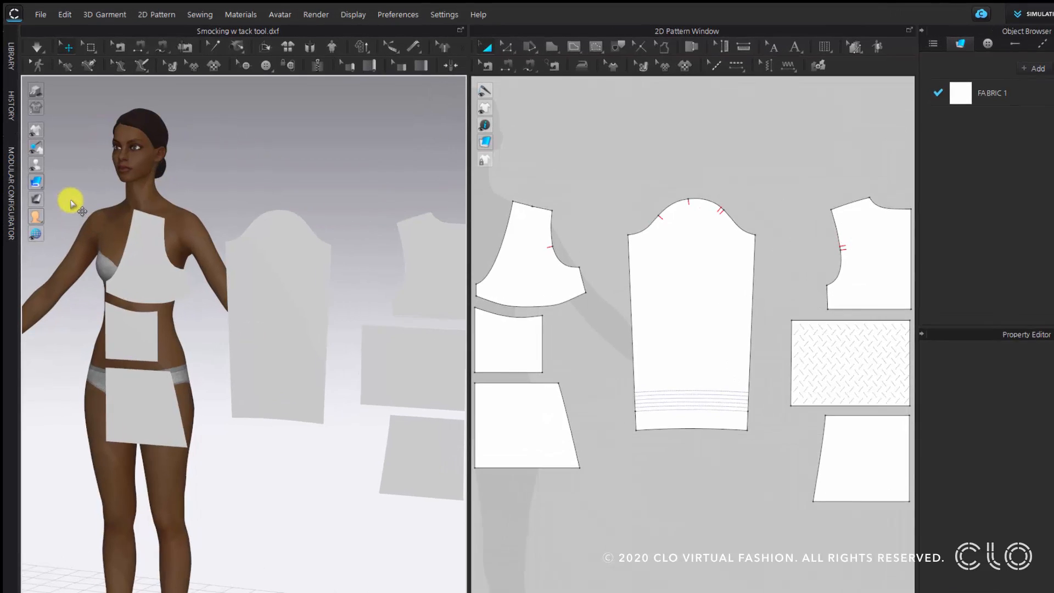
click(64, 184)
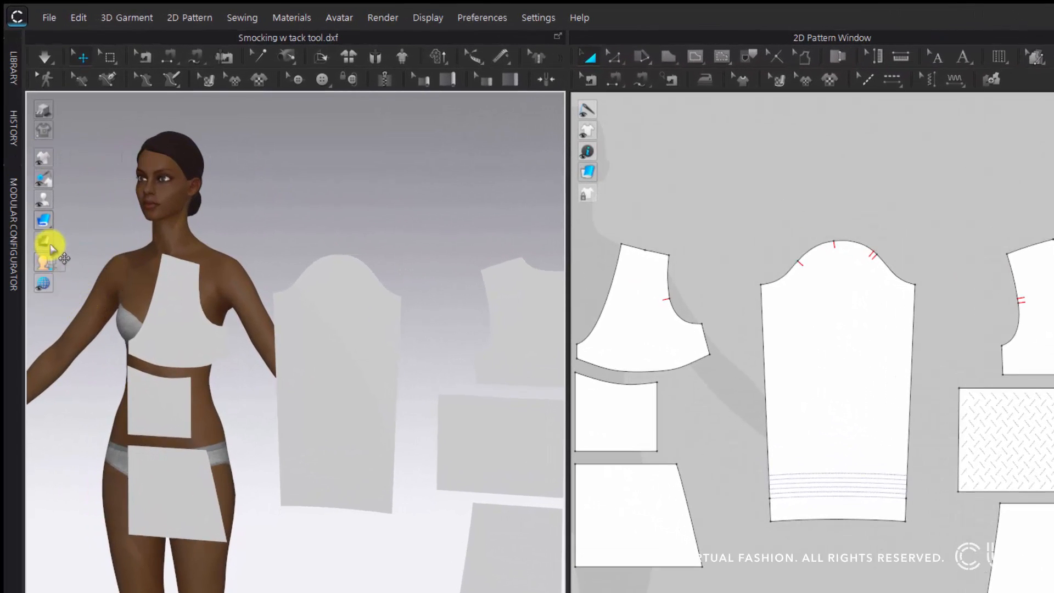
click(65, 220)
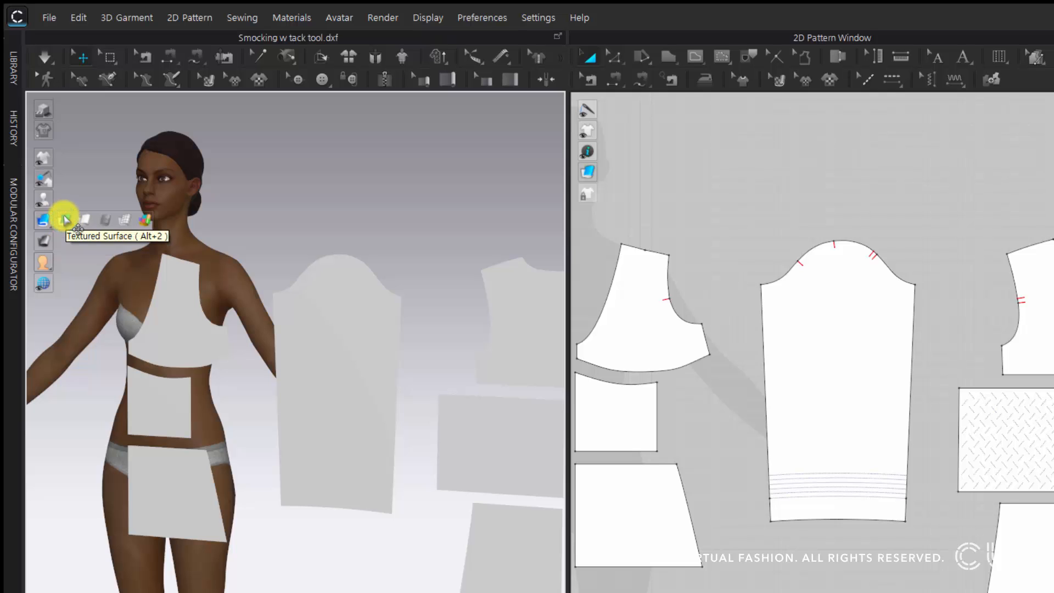
click(336, 206)
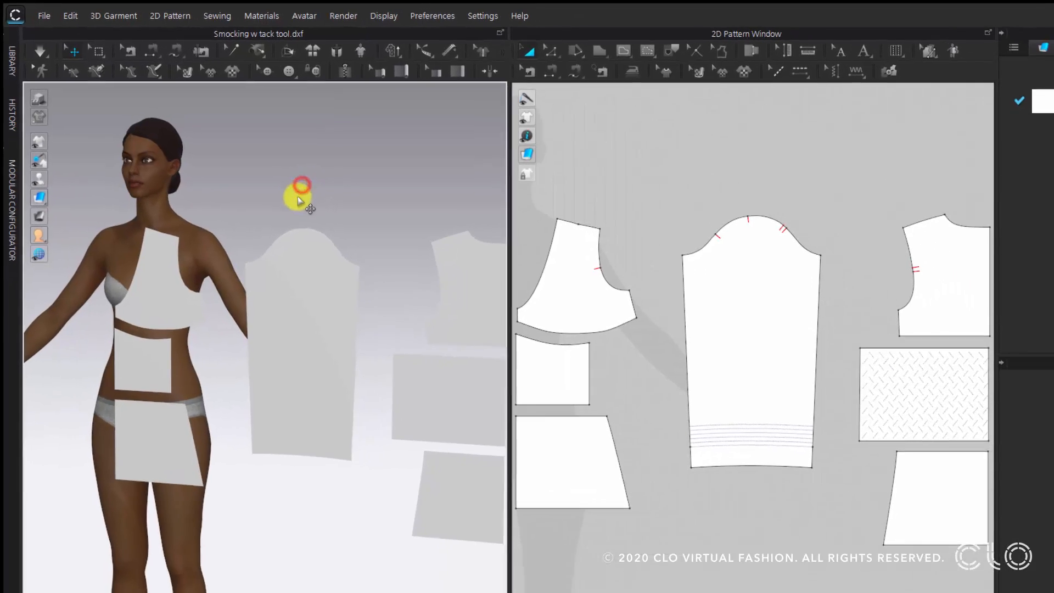
right_drag(346, 309, 311, 300)
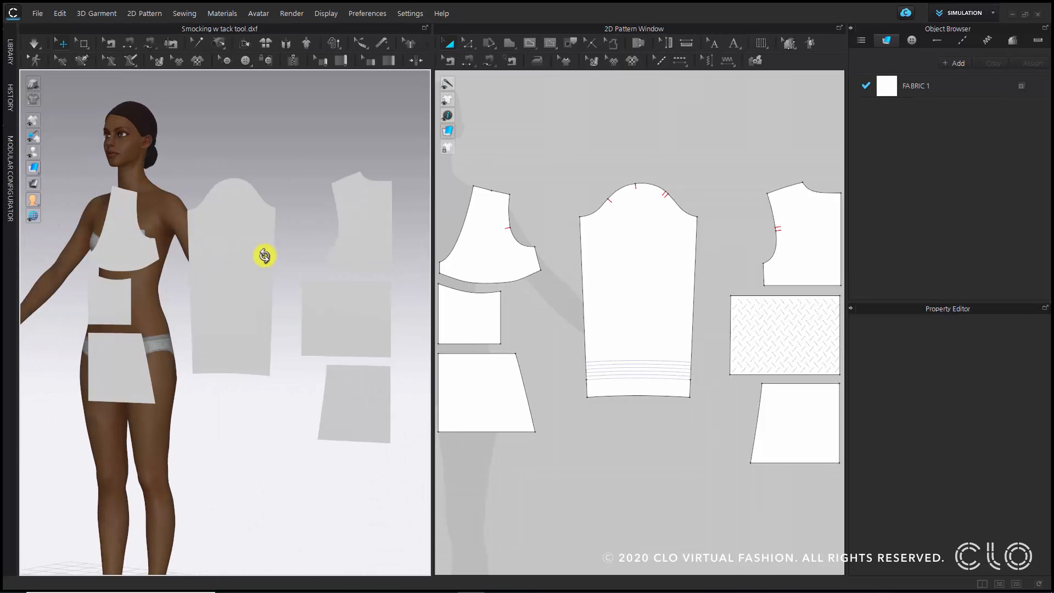
right_drag(264, 255, 274, 264)
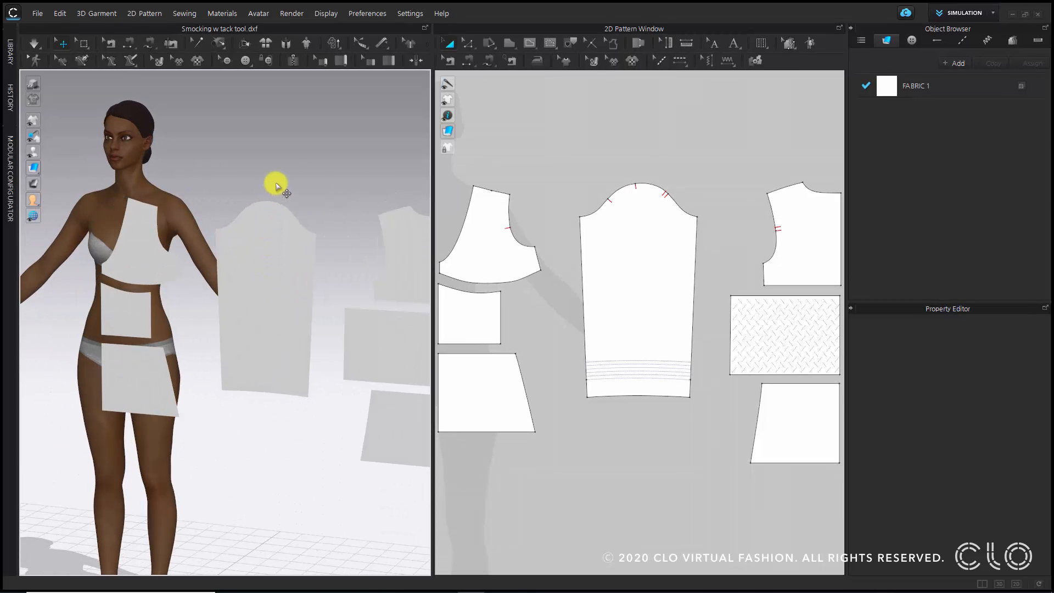
key(2)
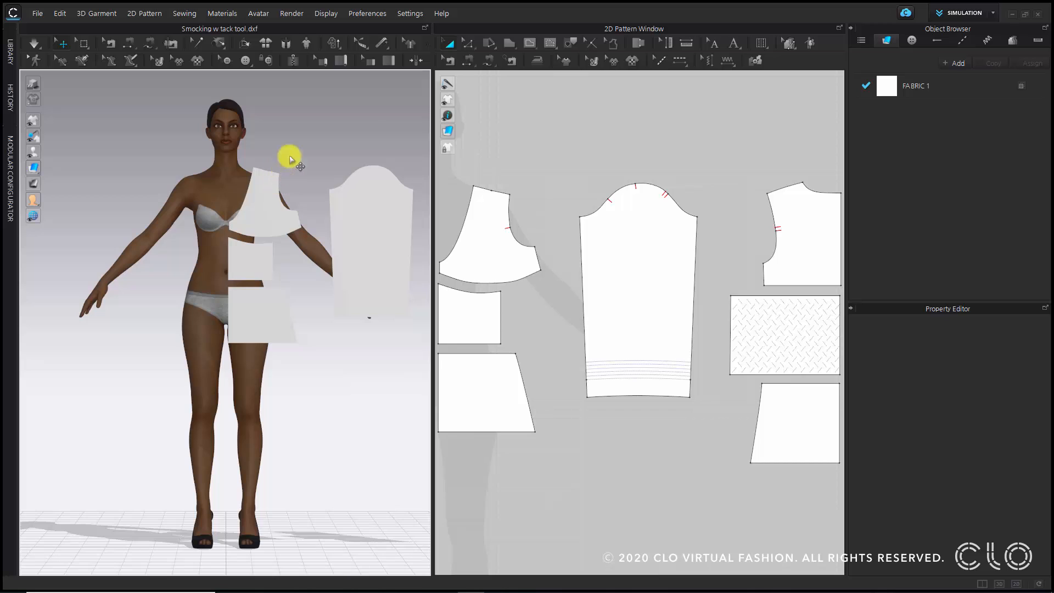
Try to clone the sleeve as a symmetric pattern with sewing
scroll(591, 261, down, 3)
middle_drag(602, 270, 601, 321)
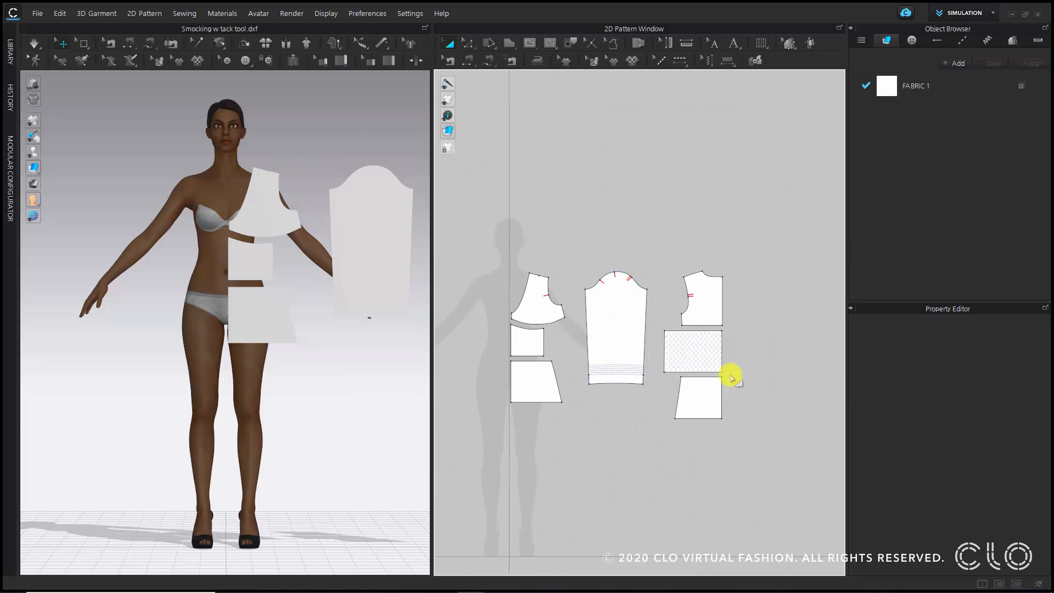
middle_drag(732, 379, 733, 300)
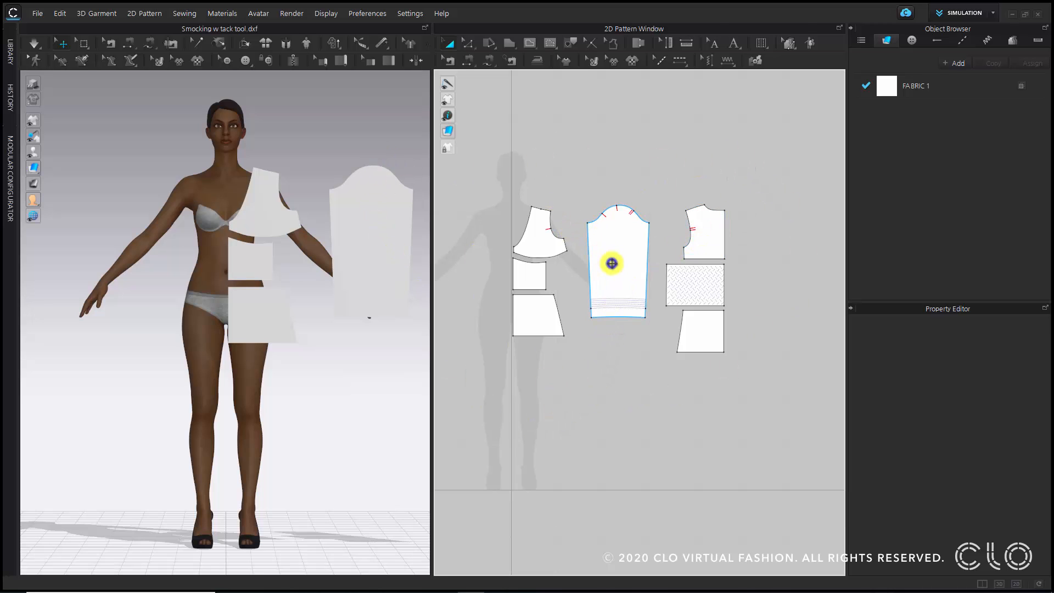
right_click(611, 264)
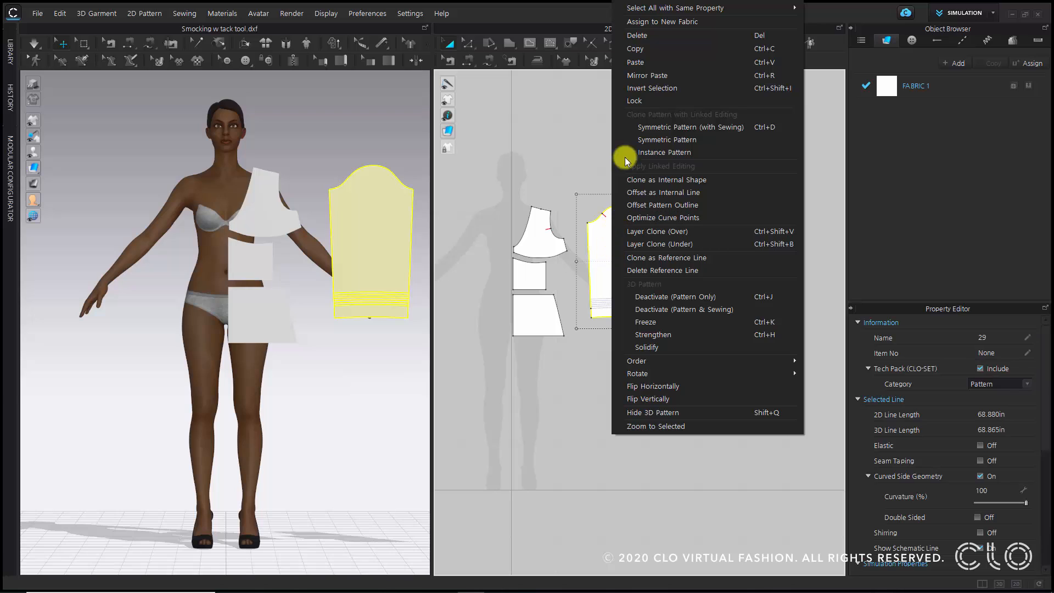
click(703, 128)
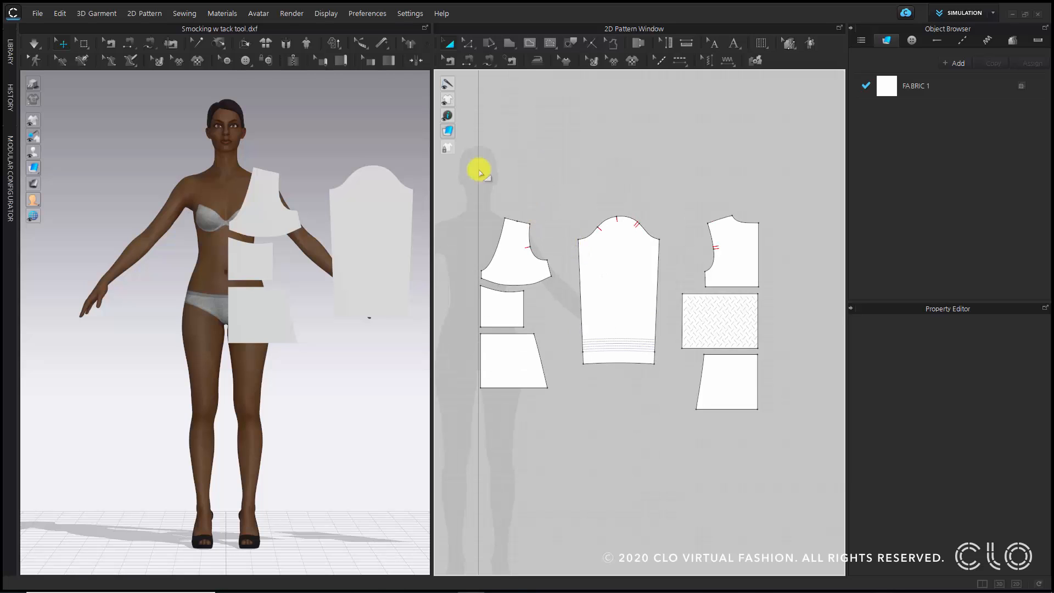
Join the side edge of the upper front bodice to the upper back bodice's side edge below the armhole with Free Sewing
click(491, 60)
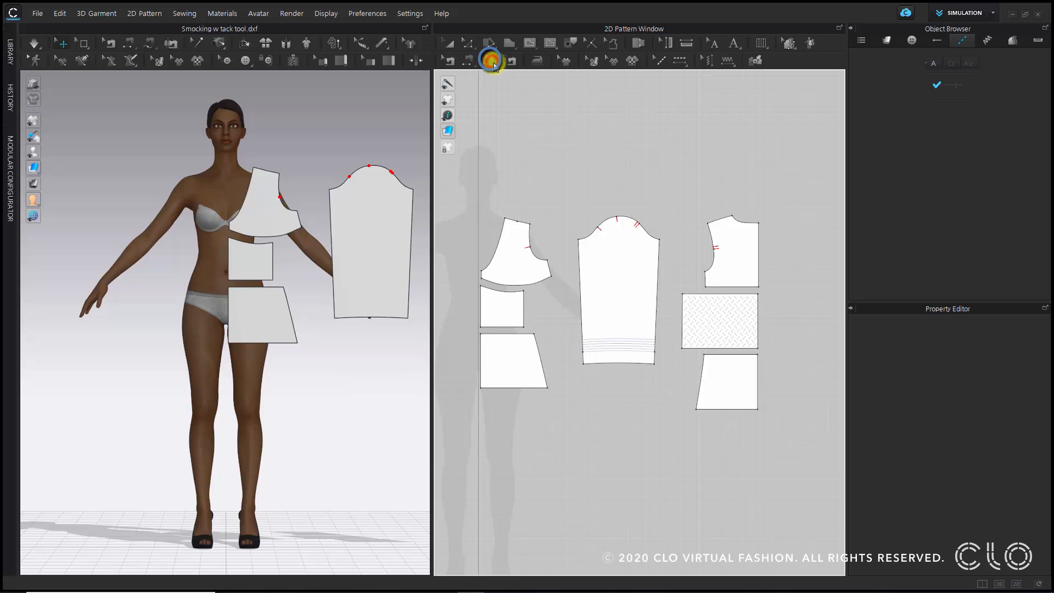
click(557, 278)
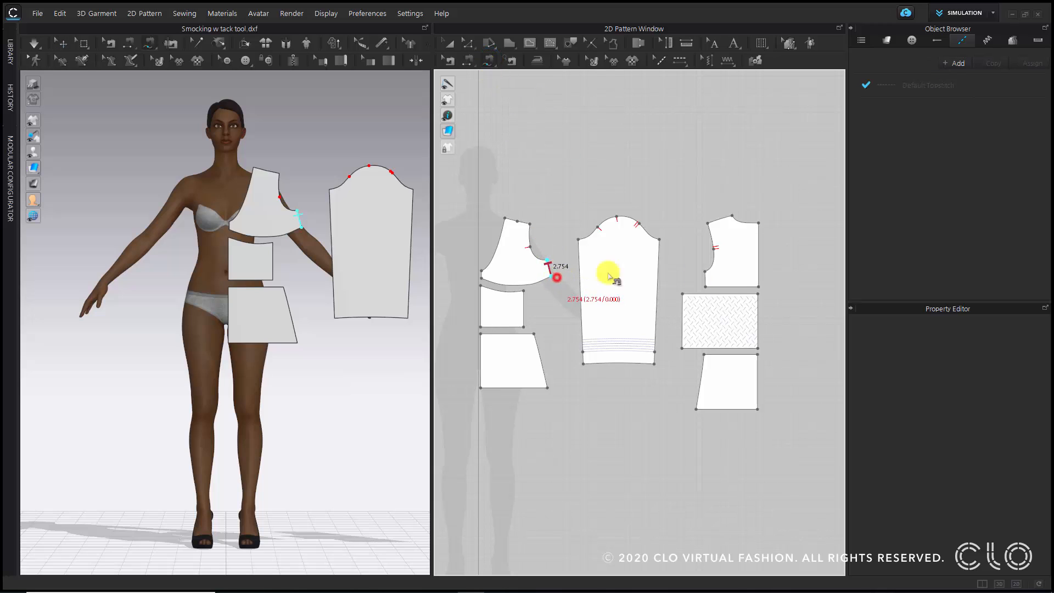
click(704, 272)
click(704, 284)
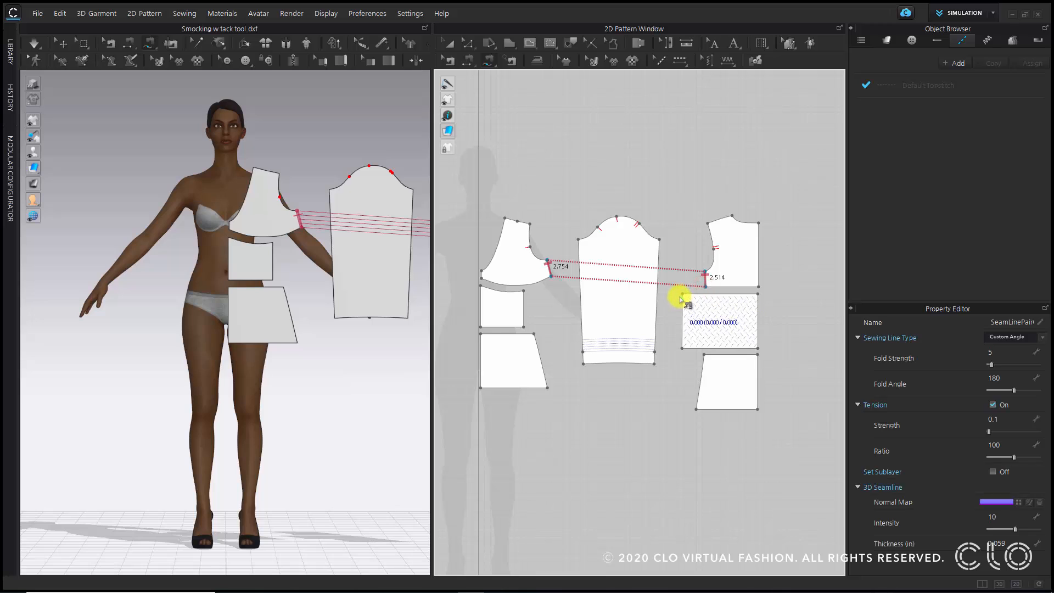
Sew the outer side edge of the smocked back waist panel to the front waist panel's side edge
click(681, 296)
click(682, 347)
click(523, 291)
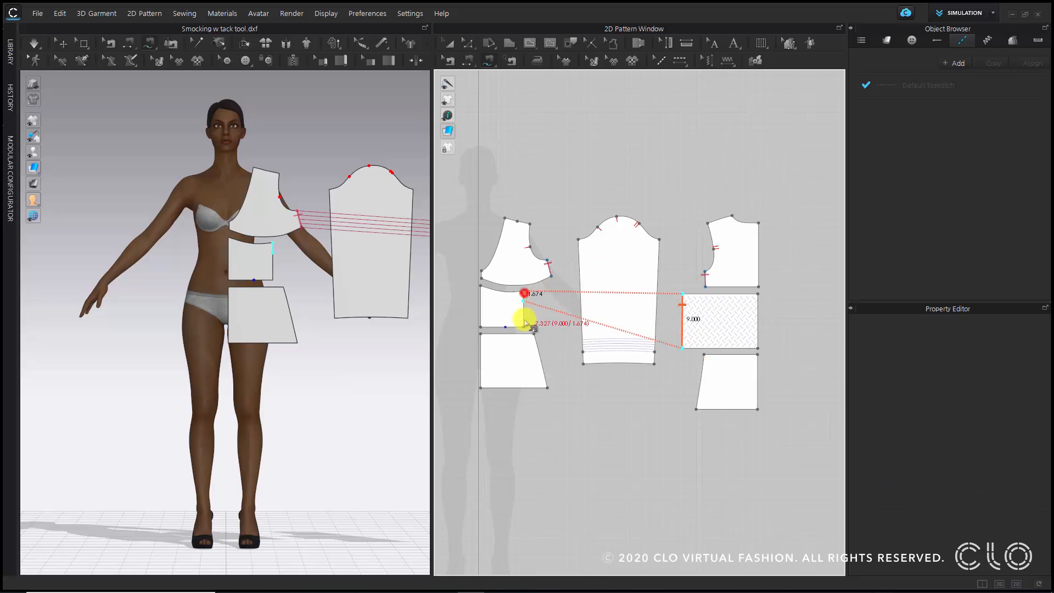
click(524, 330)
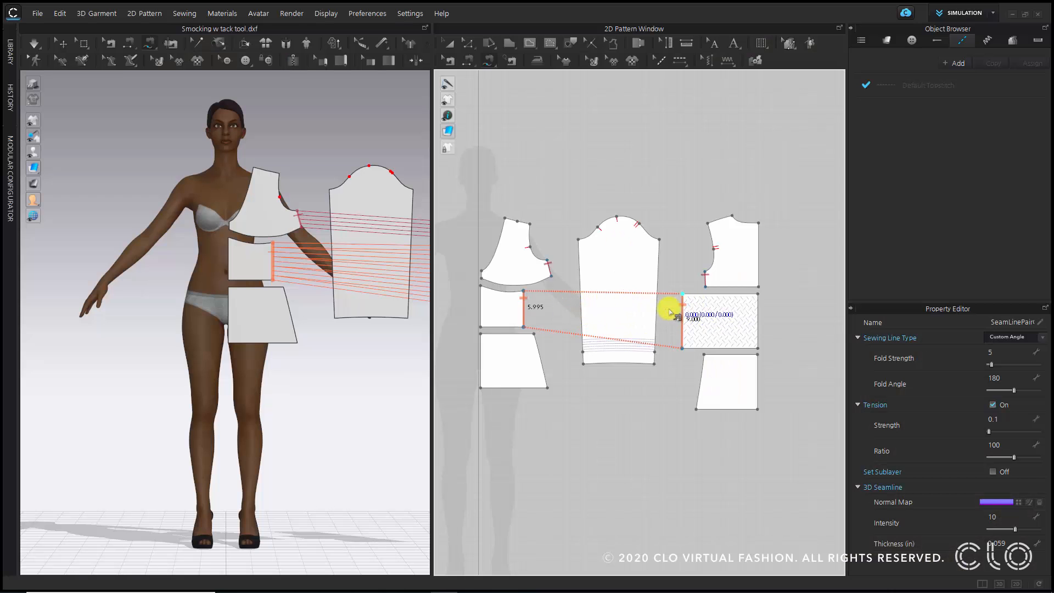
click(680, 351)
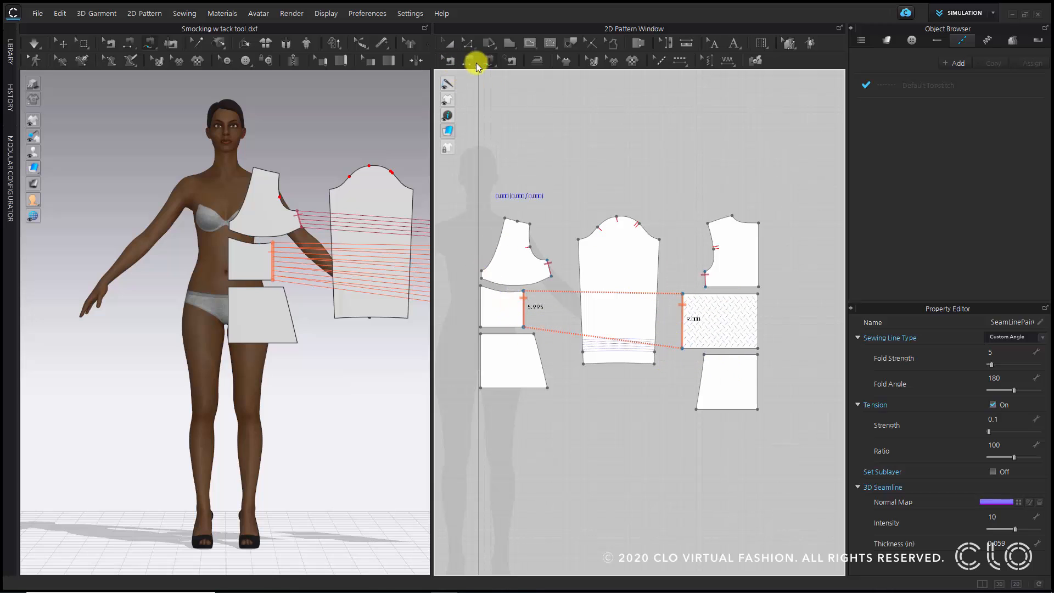
Delete the seam between the side edges of the front and back waist panels
click(447, 59)
right_click(524, 307)
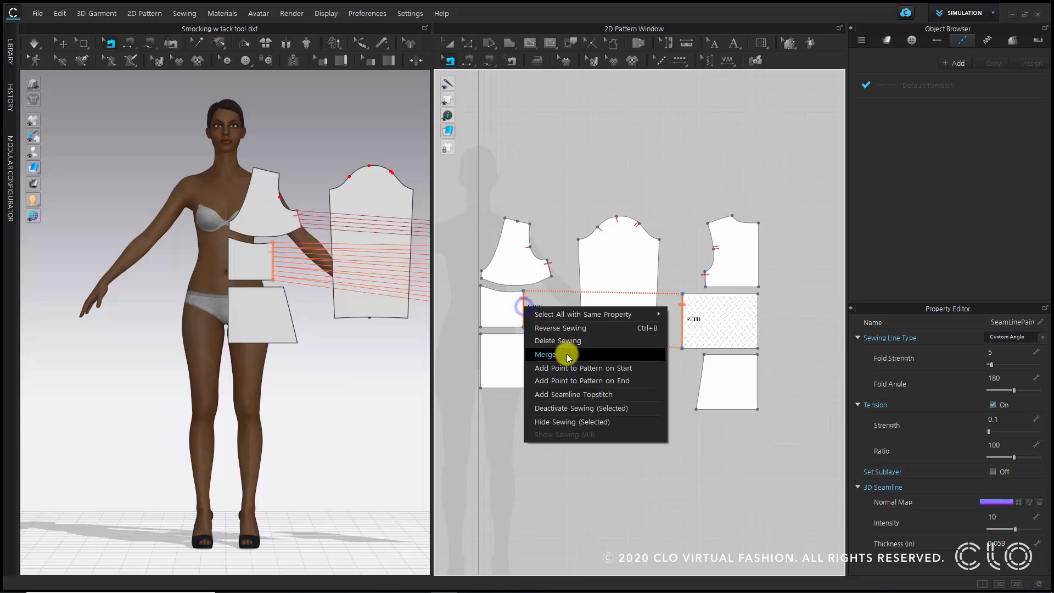
click(560, 339)
click(575, 154)
Use Free Sewing again to join the smocked back waist panel's side edge to the front waist panel's side edge
click(487, 60)
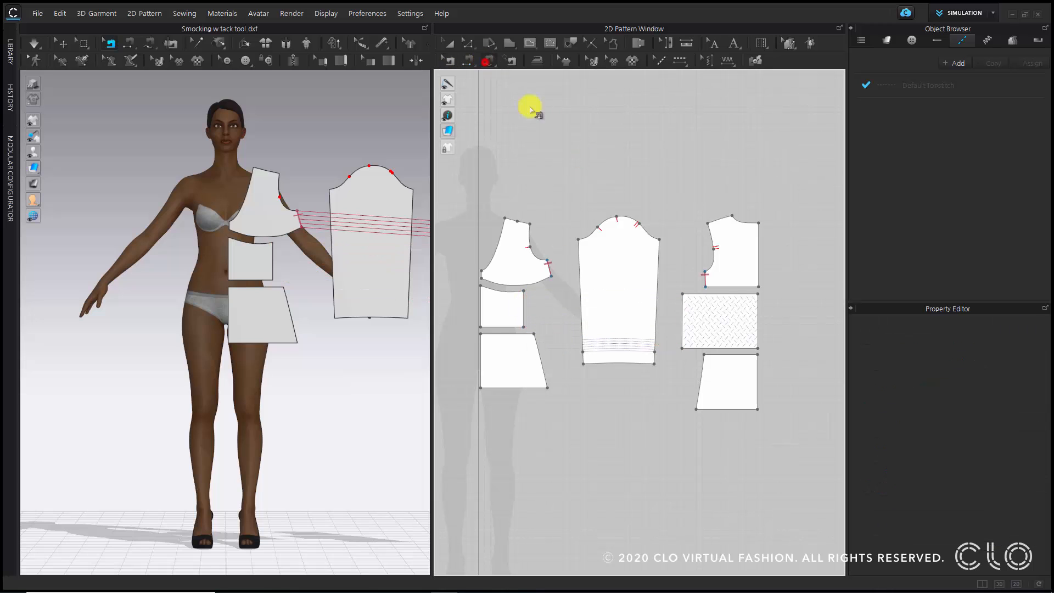
click(681, 294)
click(682, 347)
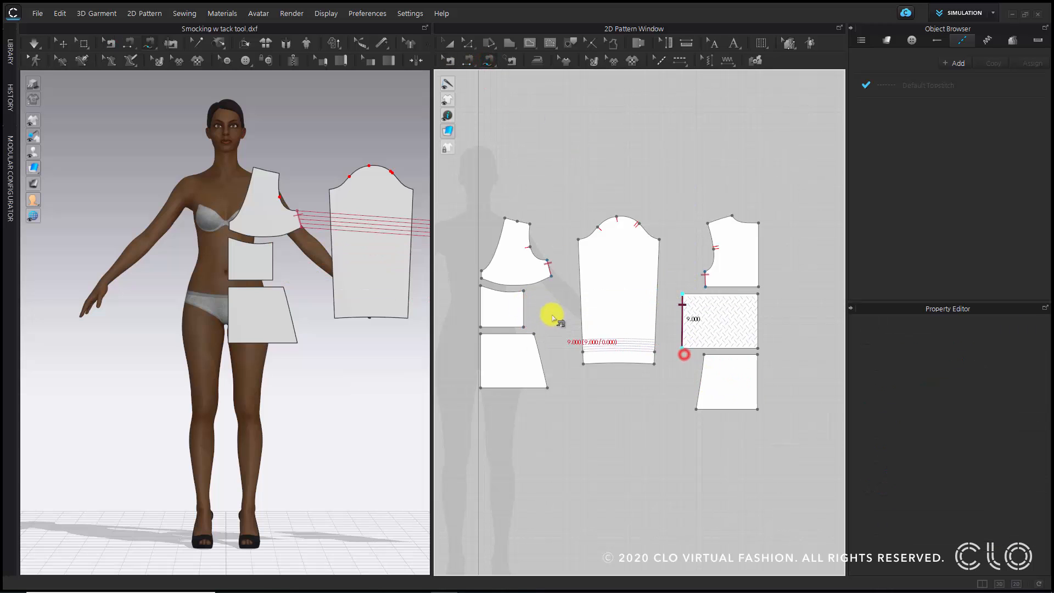
click(523, 291)
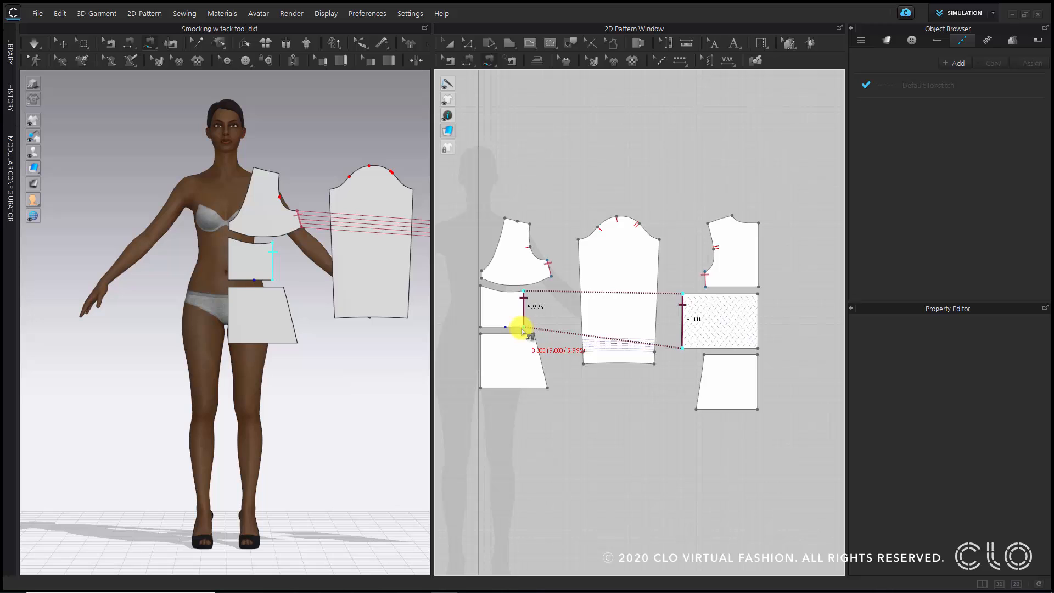
click(520, 328)
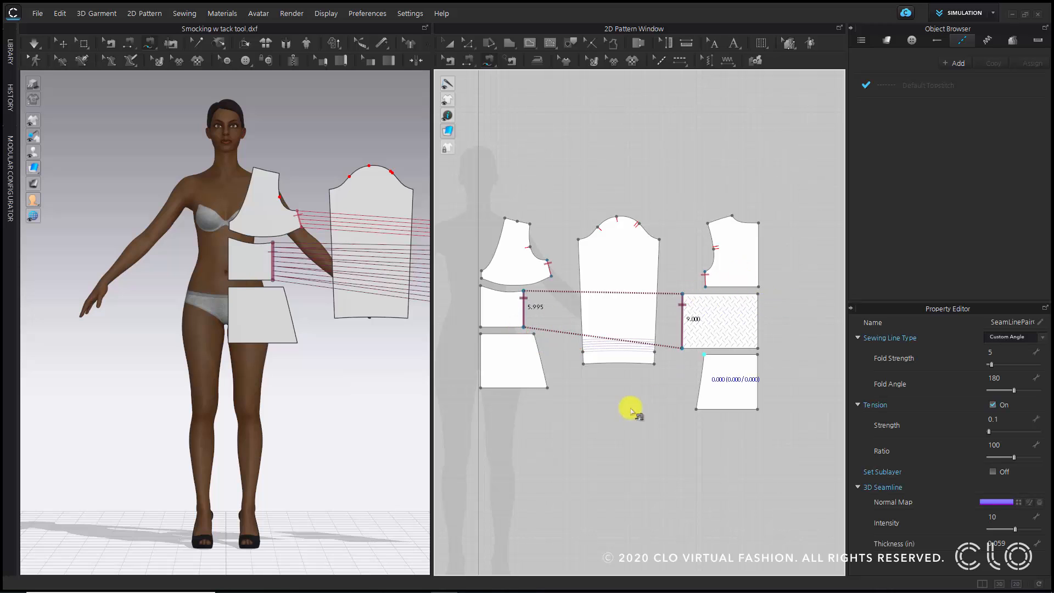
Sew the slanted side edge of the lower front panel to the matching side edge of the lower back panel
click(535, 333)
click(547, 388)
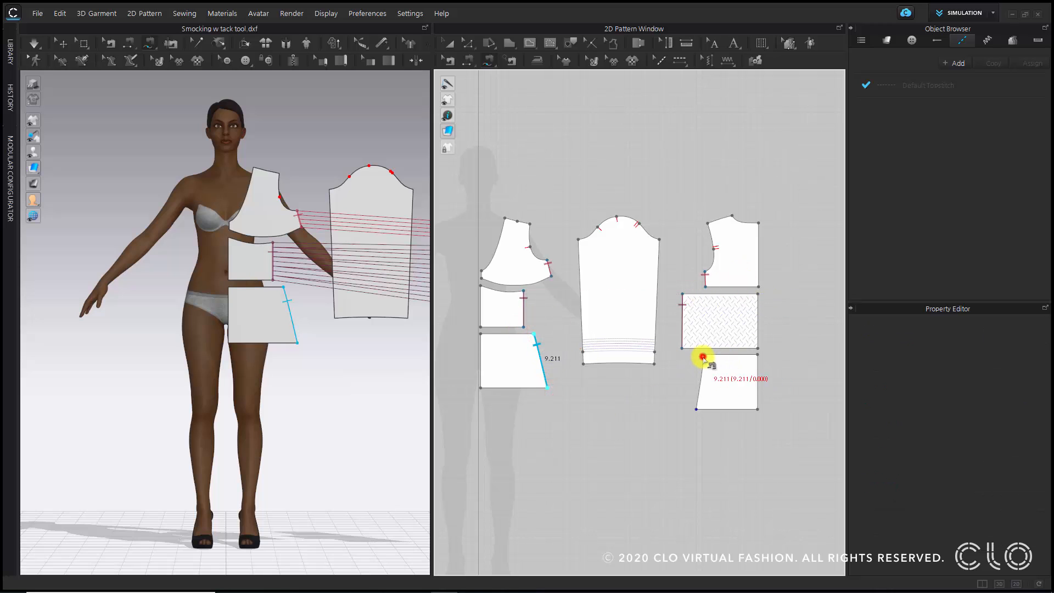
click(704, 354)
click(696, 405)
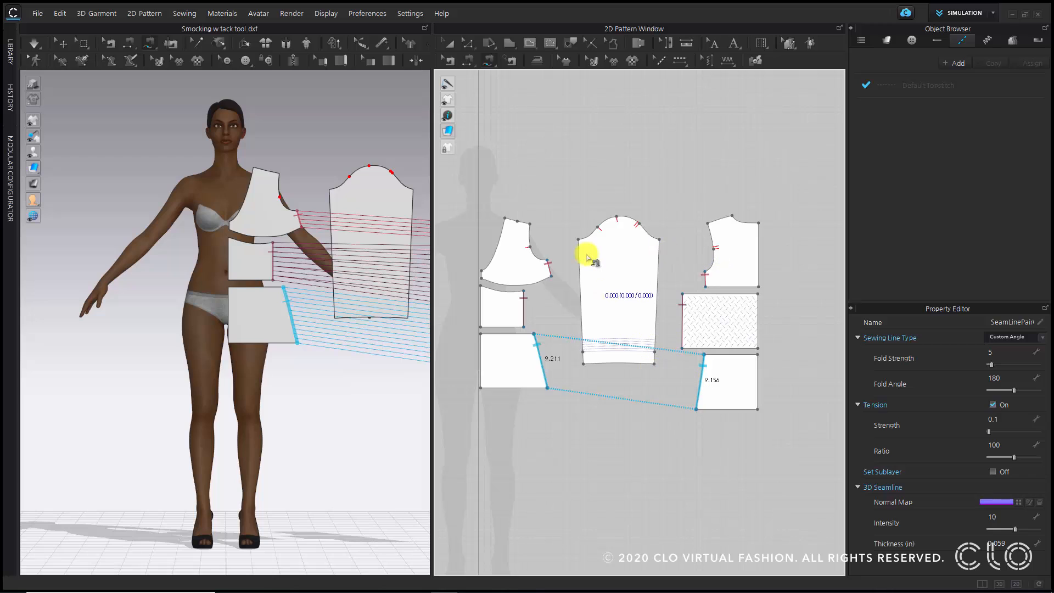
Sew the sleeve's two long side edges together from the underarm points down to the hem
click(578, 240)
click(583, 364)
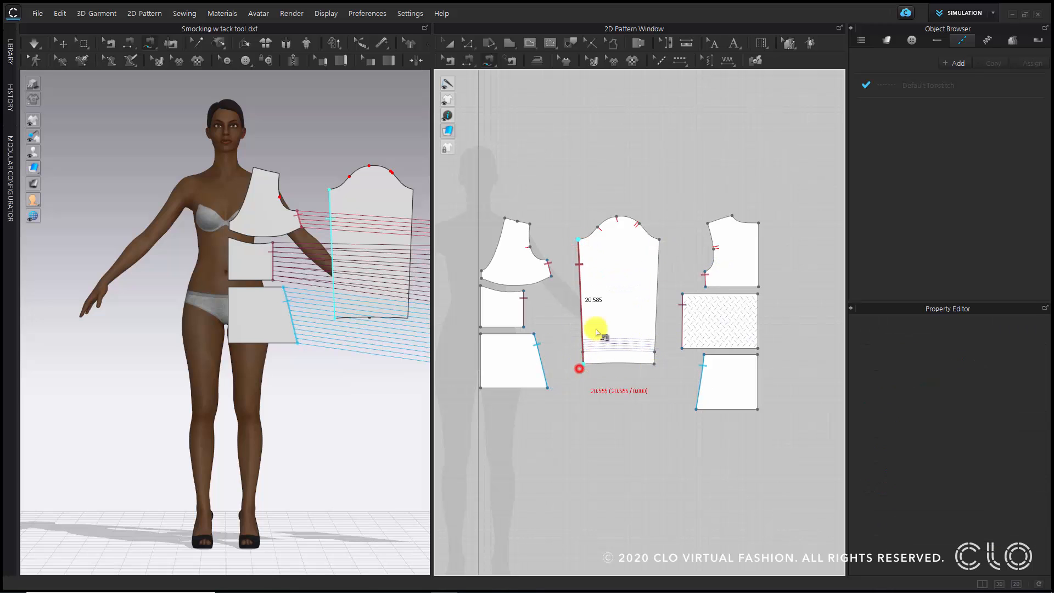
click(659, 240)
click(652, 366)
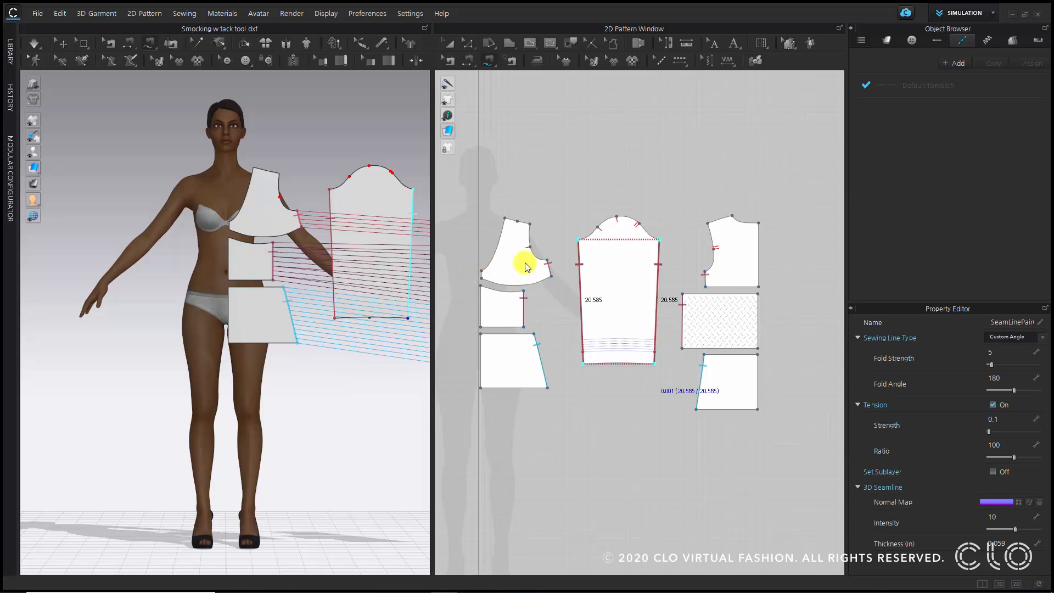
Sew the front bodice's curved lower edge to the front waist panel's upper edge, starting from the center front
scroll(568, 329, up, 3)
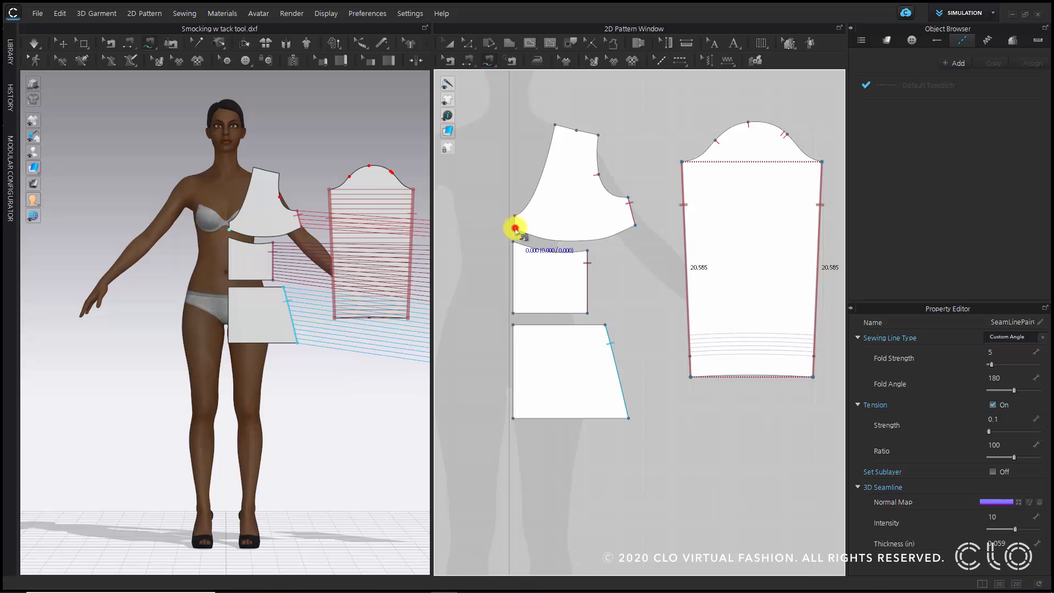
click(514, 228)
click(634, 224)
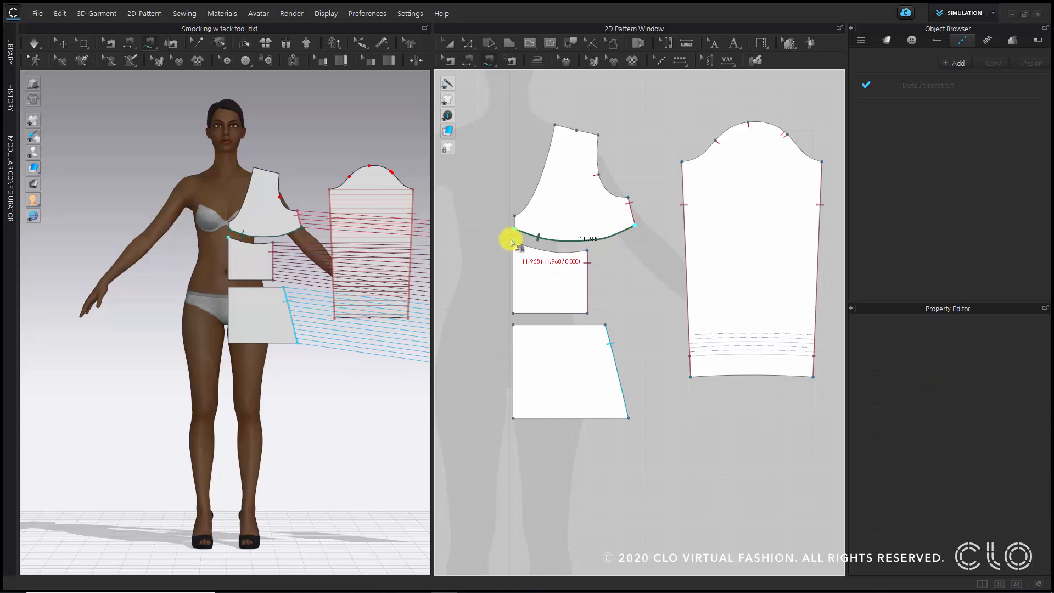
click(512, 242)
click(587, 250)
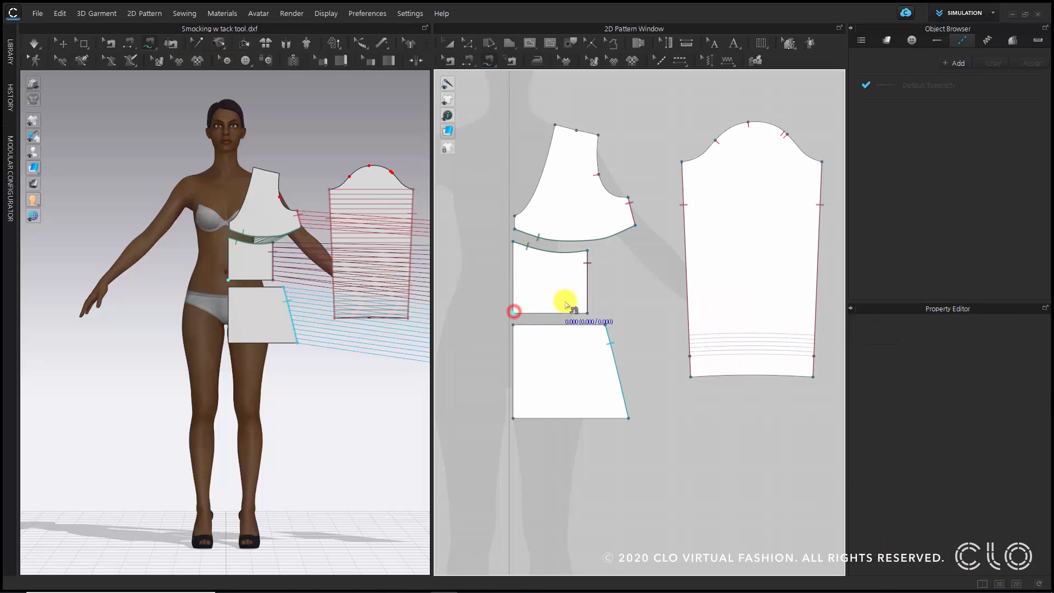
Sew the front waist panel's lower edge to the full upper edge of the lower front panel
click(586, 313)
click(512, 325)
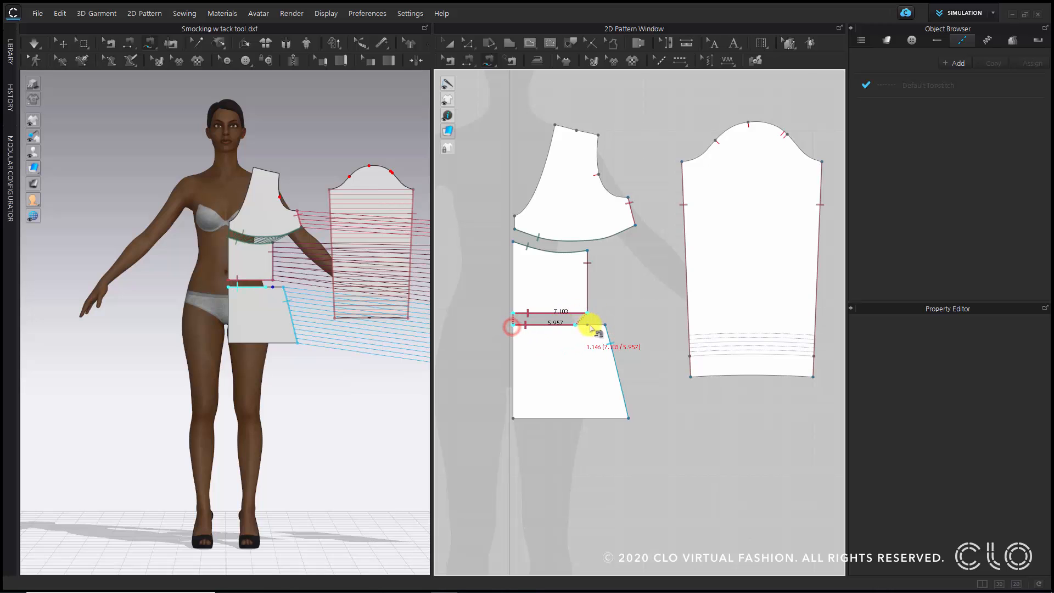
click(604, 325)
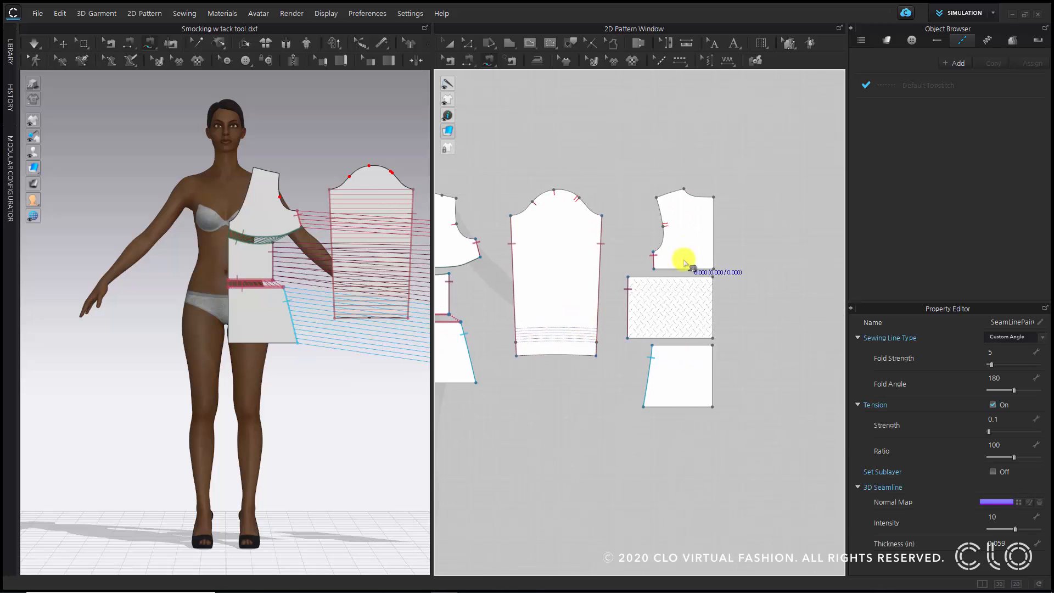
Sew the back bodice's lower edge to the upper edge of the smocked back waist panel
scroll(684, 263, up, 3)
click(632, 280)
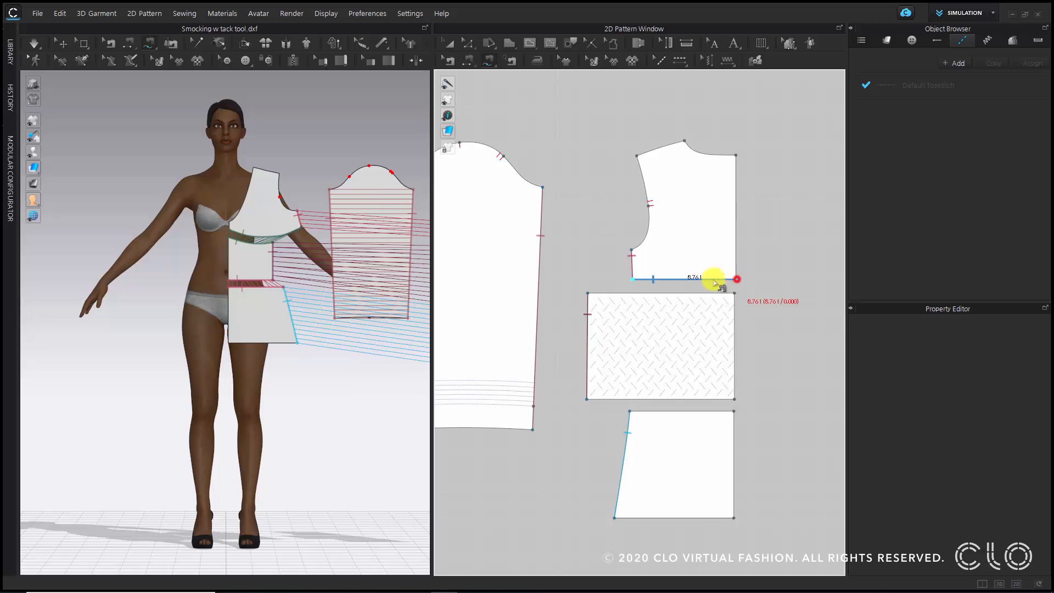
click(736, 279)
click(587, 292)
click(734, 292)
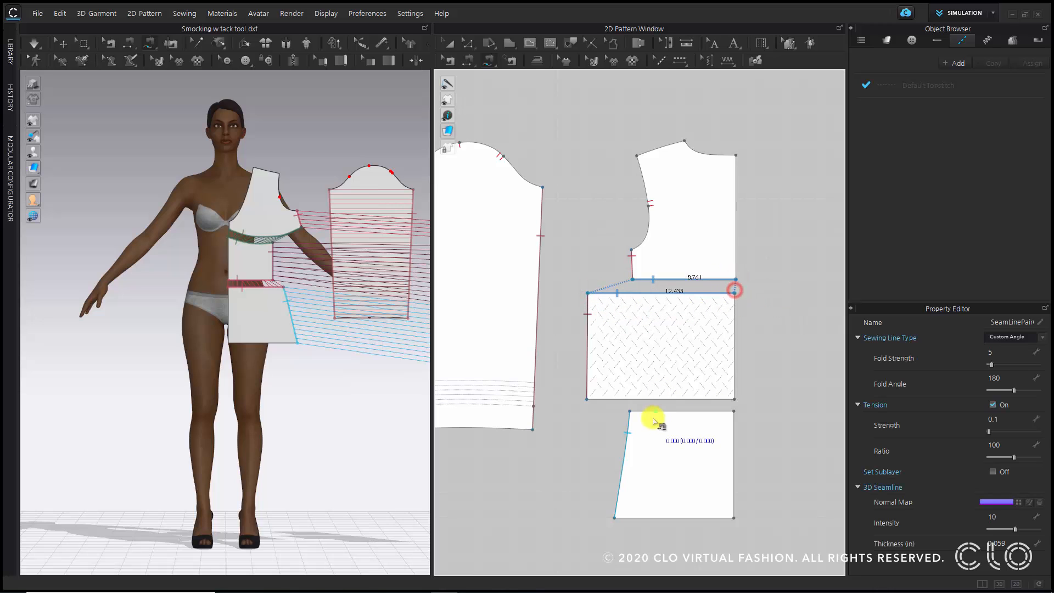
Sew the upper edge of the lower back panel to the smocked back waist panel's lower edge
click(629, 410)
click(734, 410)
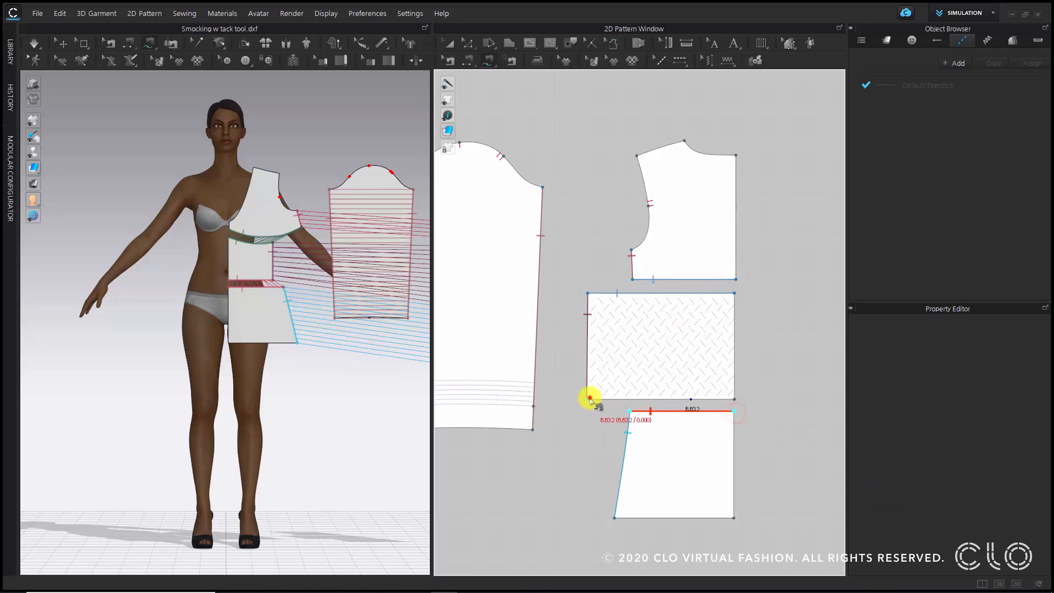
click(588, 399)
click(734, 399)
Sew the front bodice's shoulder edge to the back bodice's shoulder edge, matching neck point to neck point
middle_drag(628, 309, 726, 363)
scroll(725, 363, down, 2)
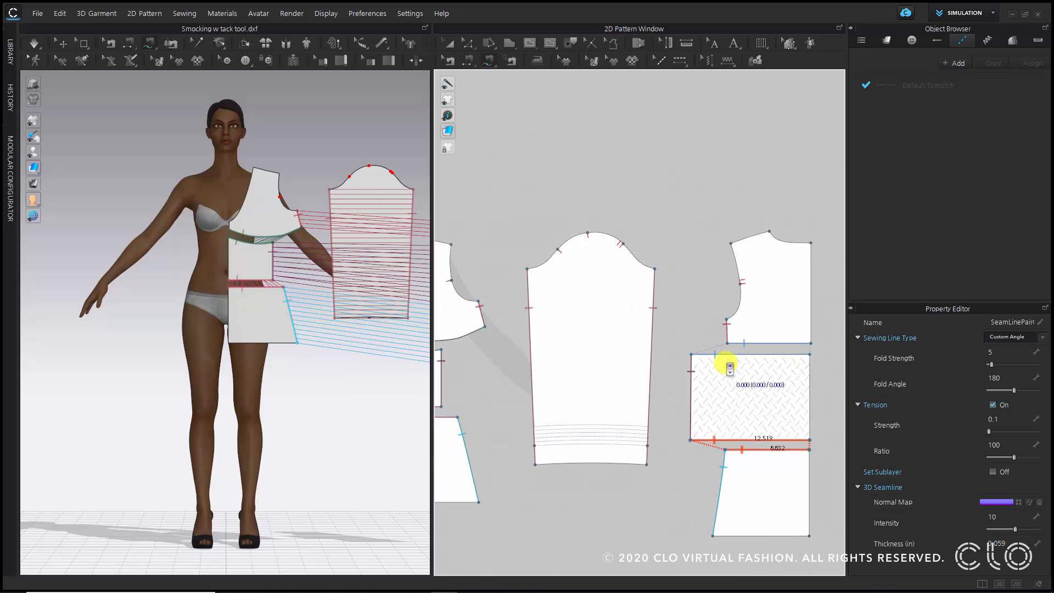
scroll(729, 366, down, 2)
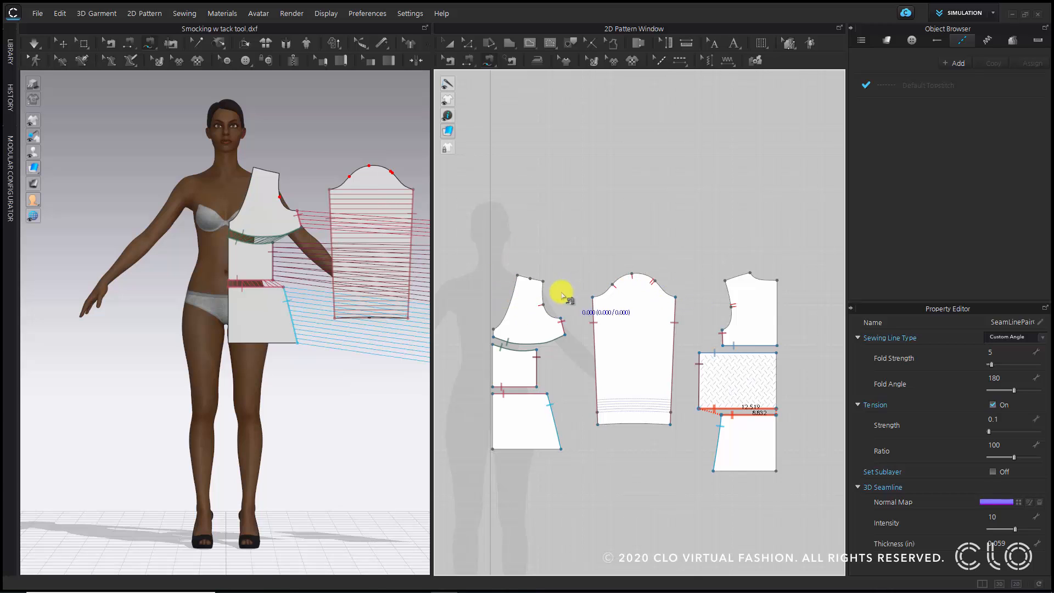
click(518, 275)
click(543, 278)
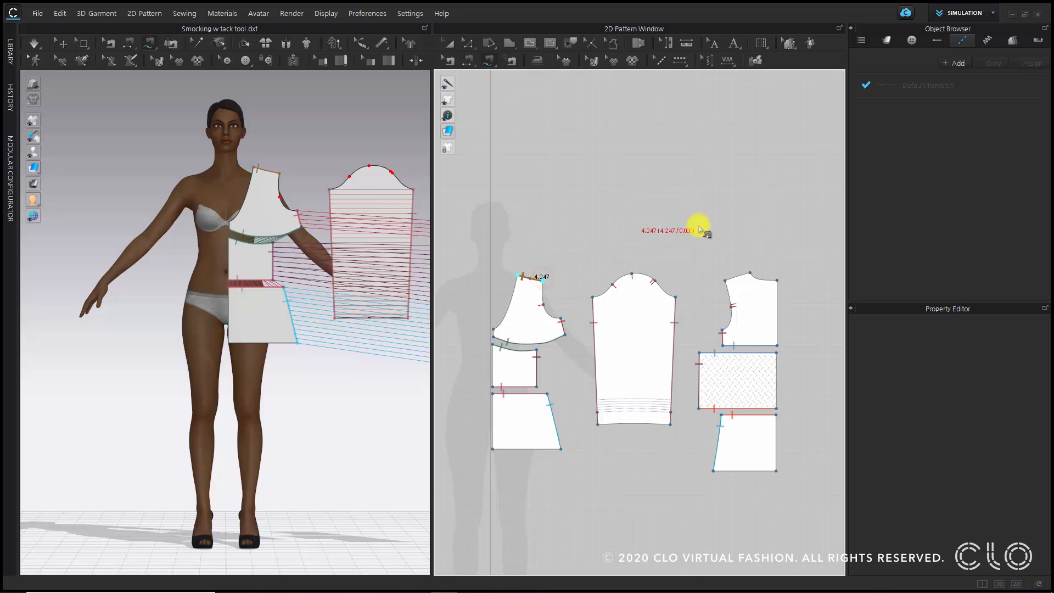
click(753, 272)
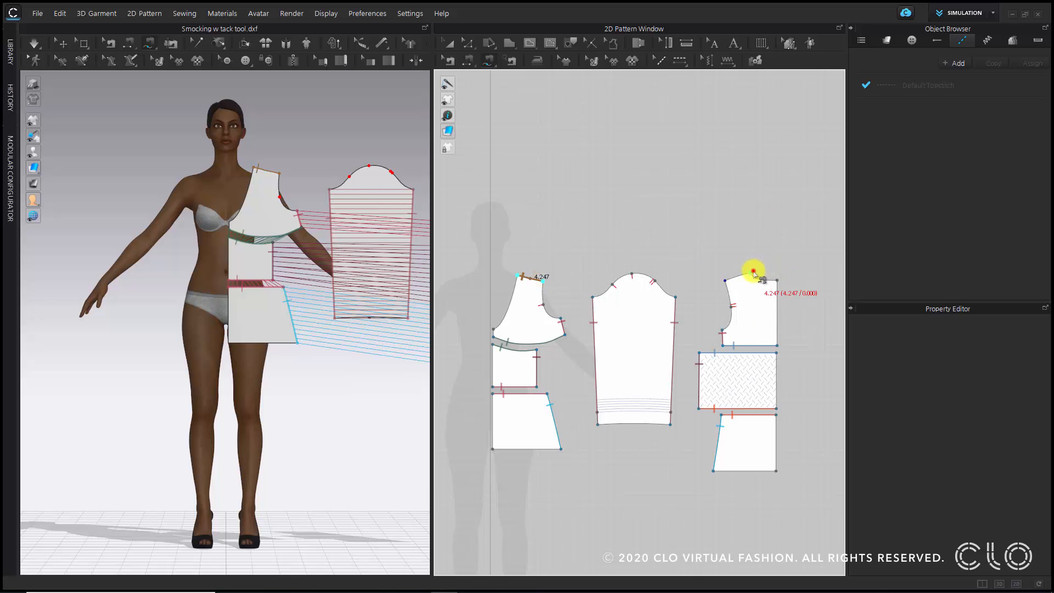
click(727, 279)
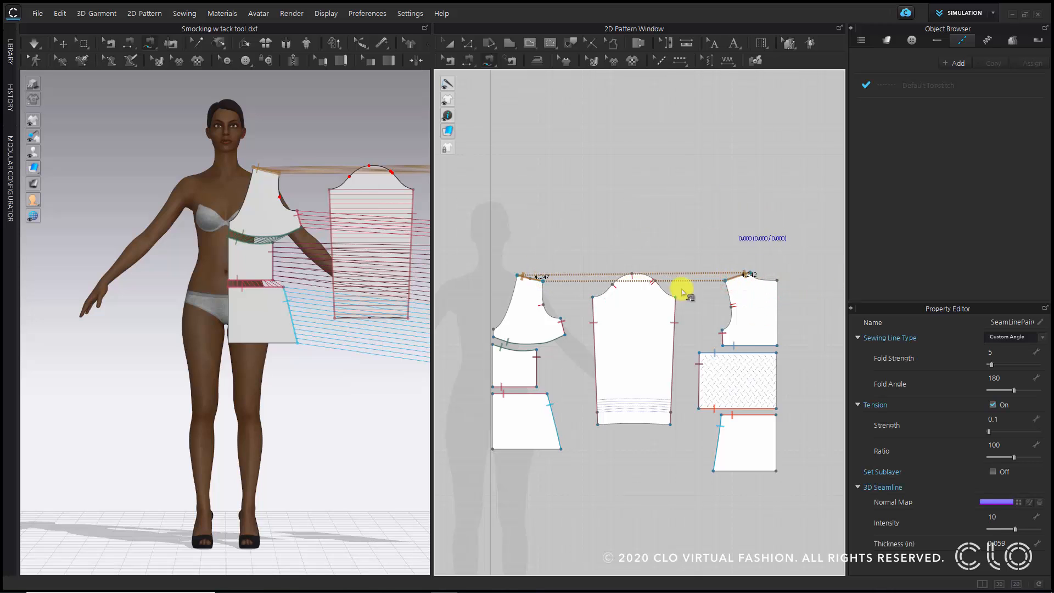
Sew the front armhole from the underarm to its notch onto the sleeve cap between the front underarm point and single notch
scroll(616, 242, up, 2)
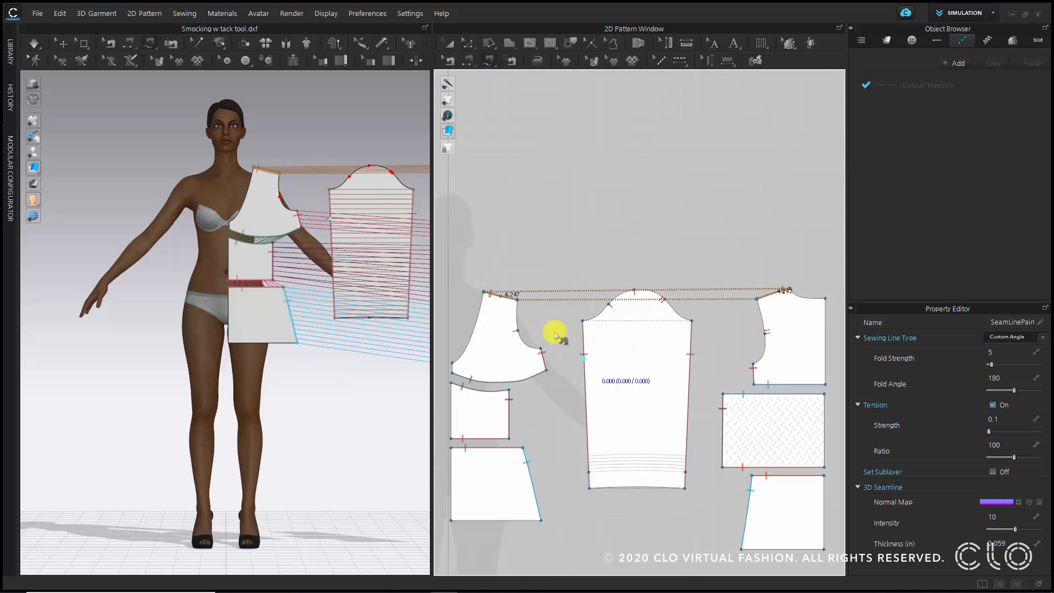
scroll(546, 356, up, 2)
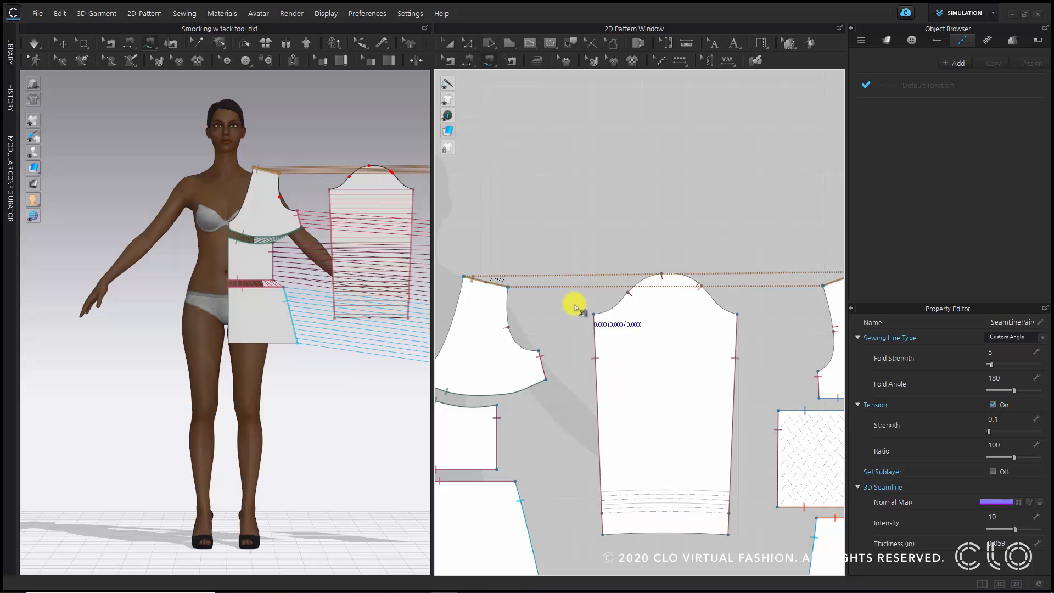
middle_drag(765, 272, 687, 270)
scroll(606, 277, down, 2)
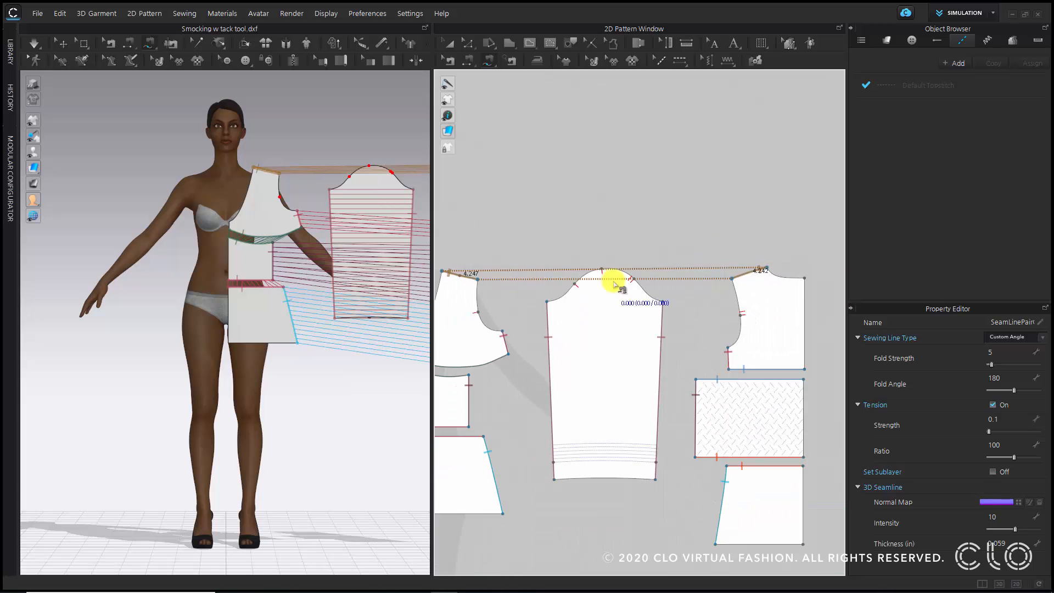
click(504, 332)
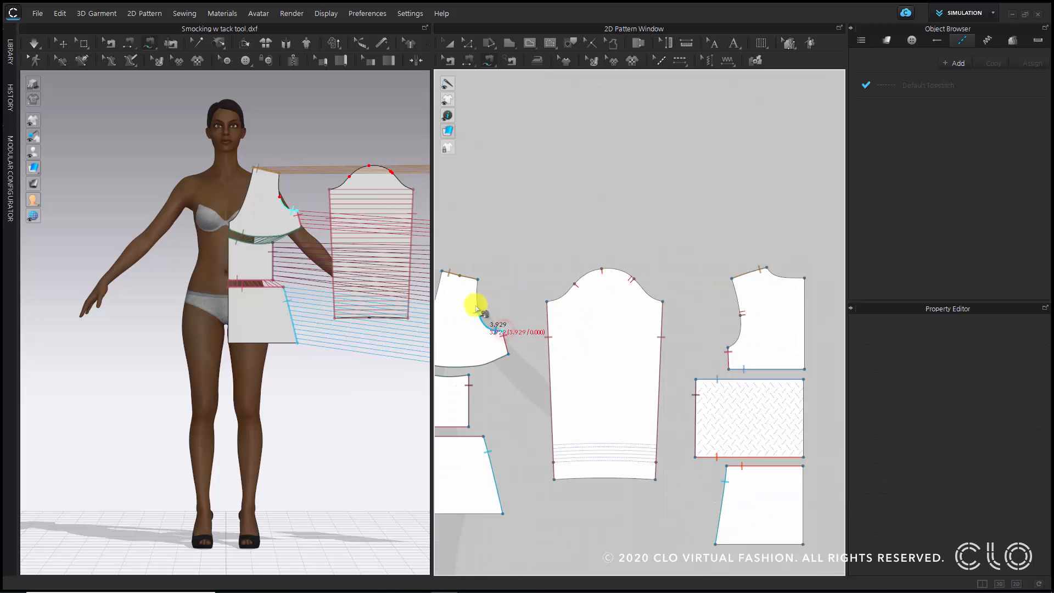
click(479, 311)
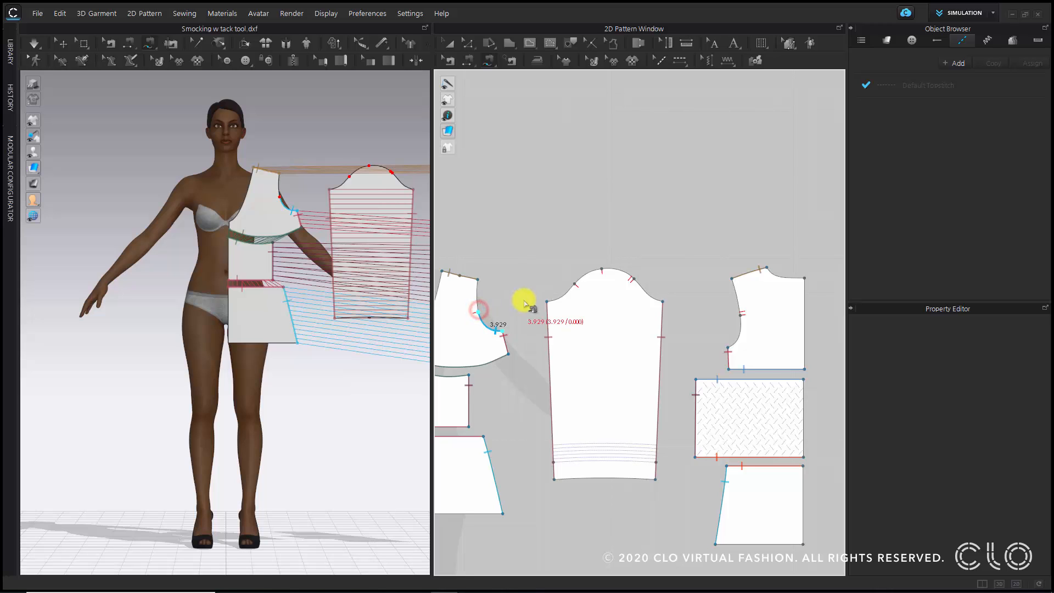
click(539, 299)
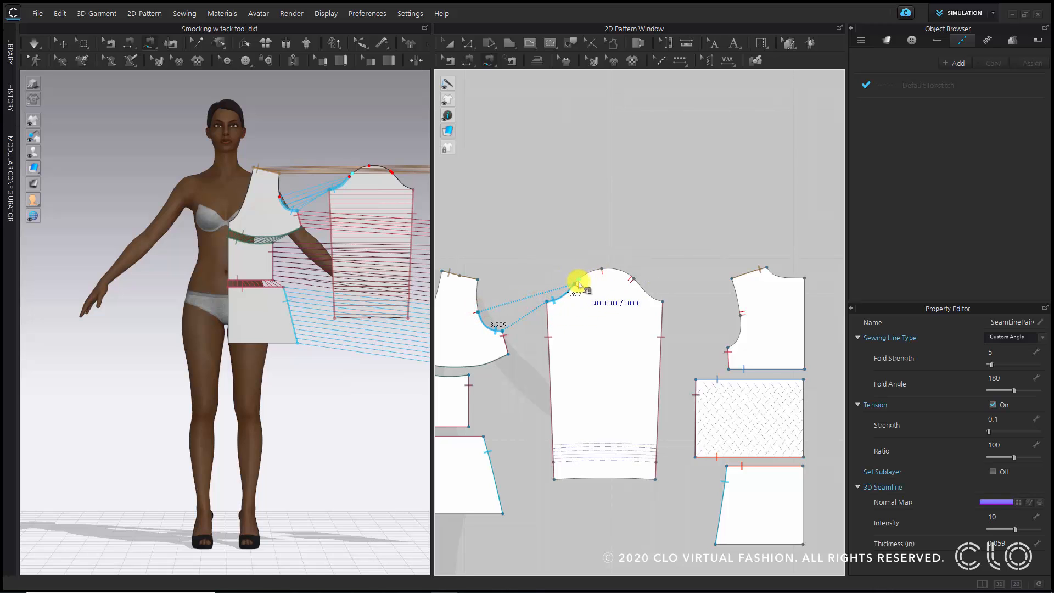
Sew the sleeve cap from its front notch to the top notch onto the front armhole above its notch
click(576, 284)
click(605, 269)
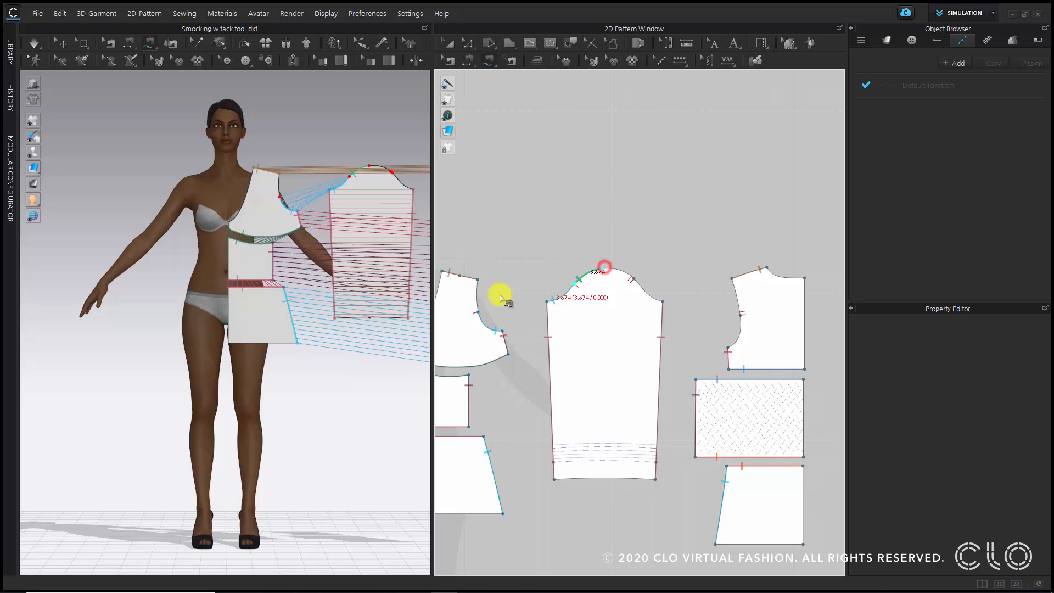
click(478, 312)
Sew the sleeve cap from the top notch to the back double notch onto the back armhole from the shoulder to its notch
scroll(552, 301, up, 5)
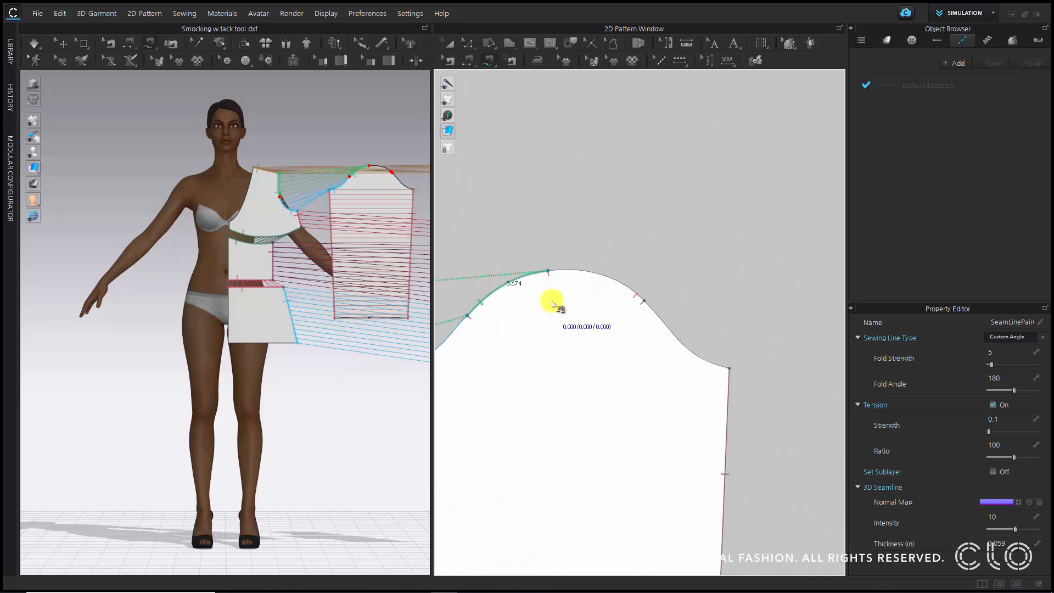
click(541, 237)
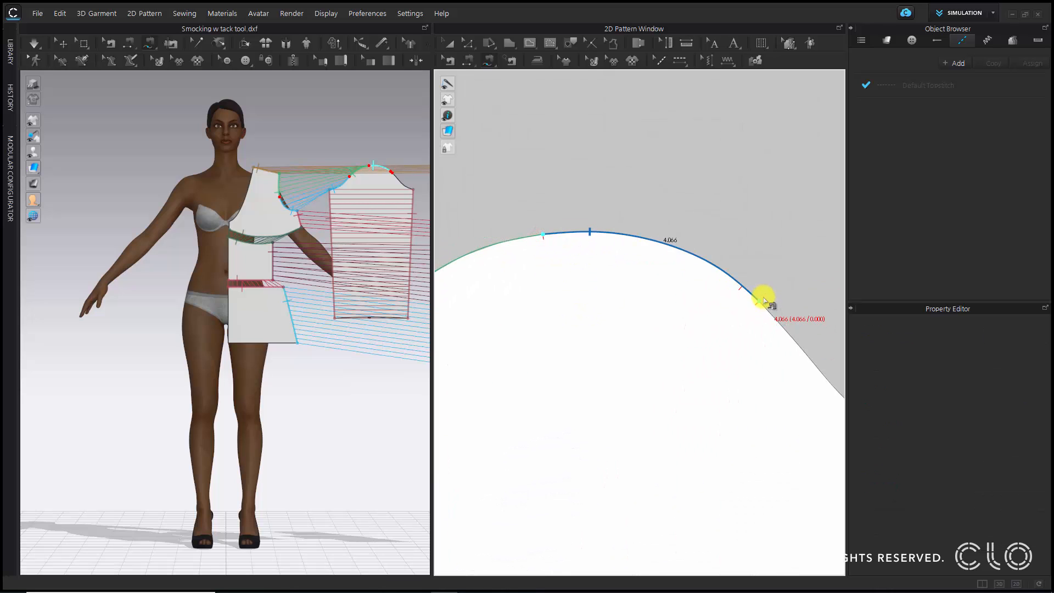
scroll(761, 297, down, 5)
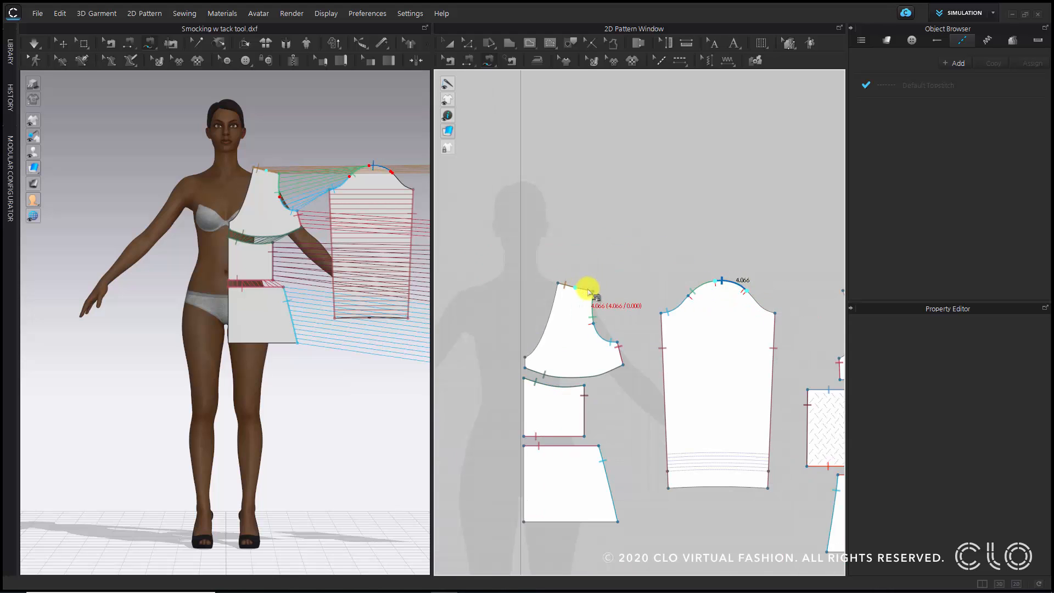
scroll(589, 299, down, 3)
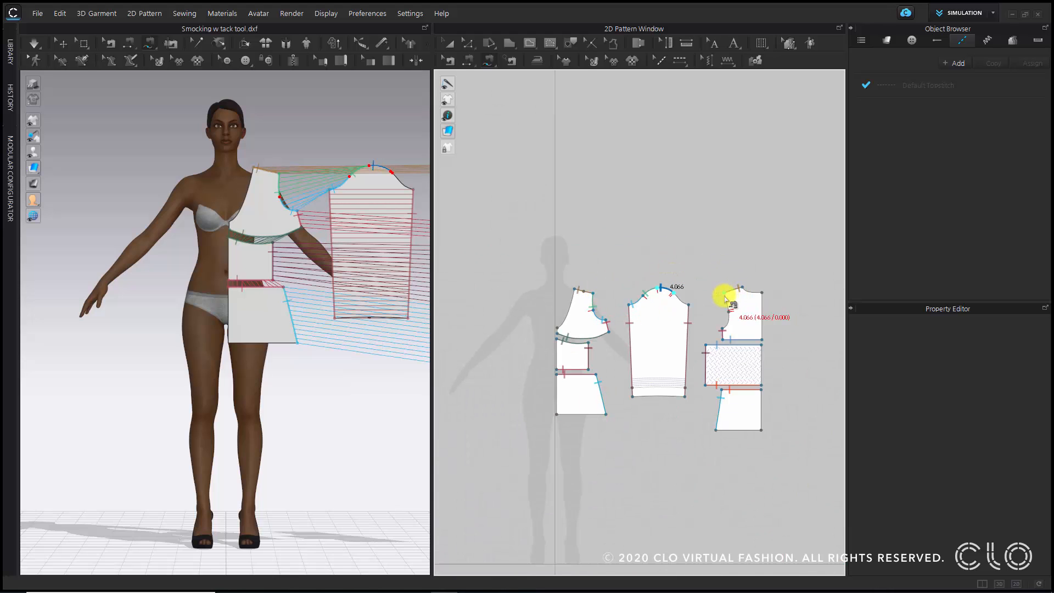
scroll(727, 299, up, 5)
click(724, 286)
scroll(731, 320, up, 4)
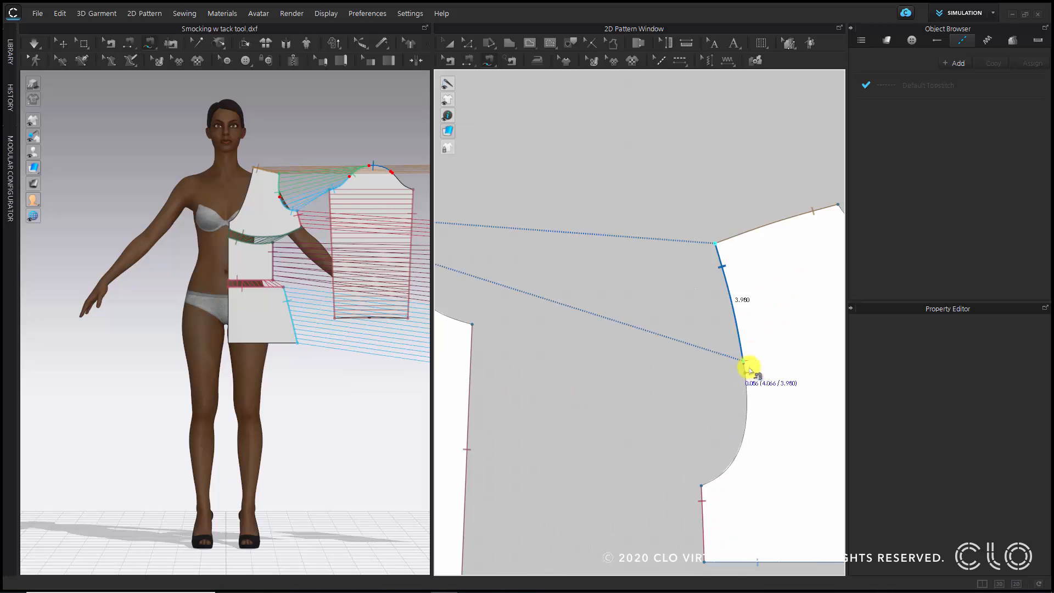
scroll(747, 374, up, 4)
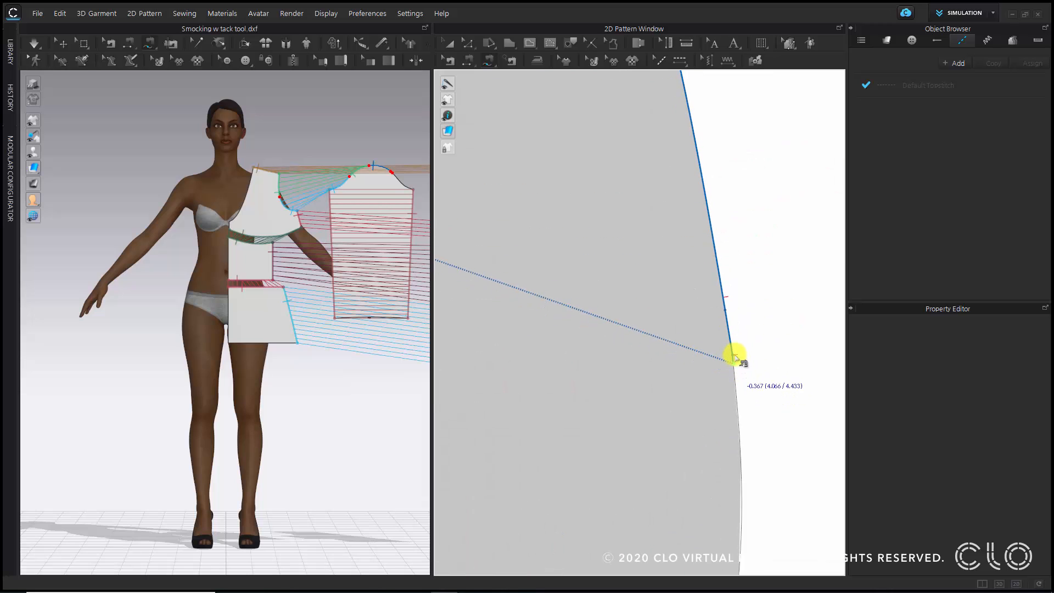
click(742, 381)
Sew the back armhole from its double notch to the underarm onto the remaining back section of the sleeve cap
click(738, 379)
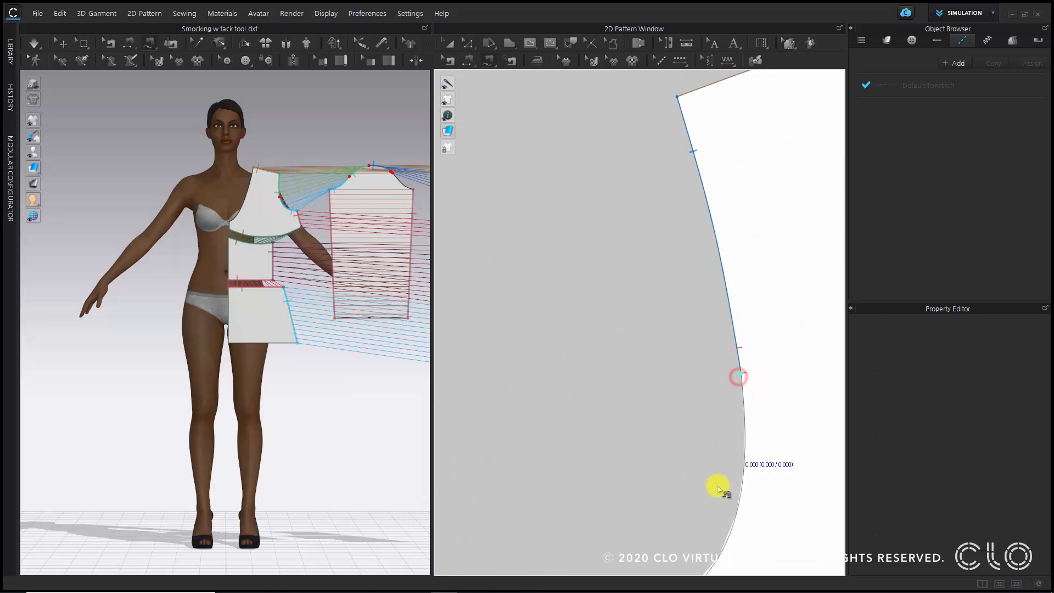
middle_drag(718, 515, 719, 302)
scroll(718, 302, down, 2)
click(671, 358)
scroll(672, 333, down, 2)
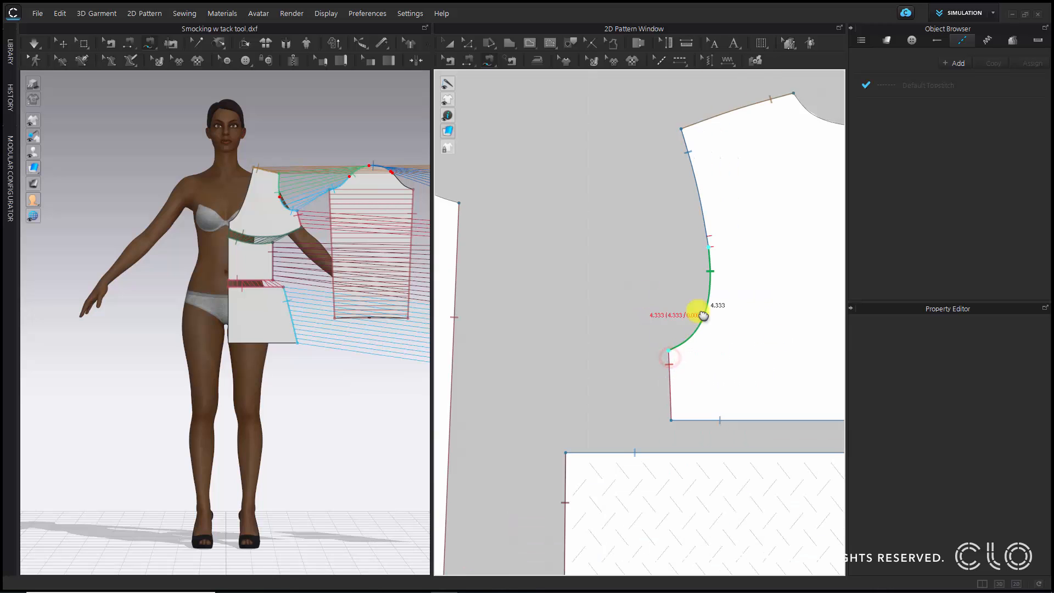
middle_drag(650, 297, 812, 366)
click(536, 201)
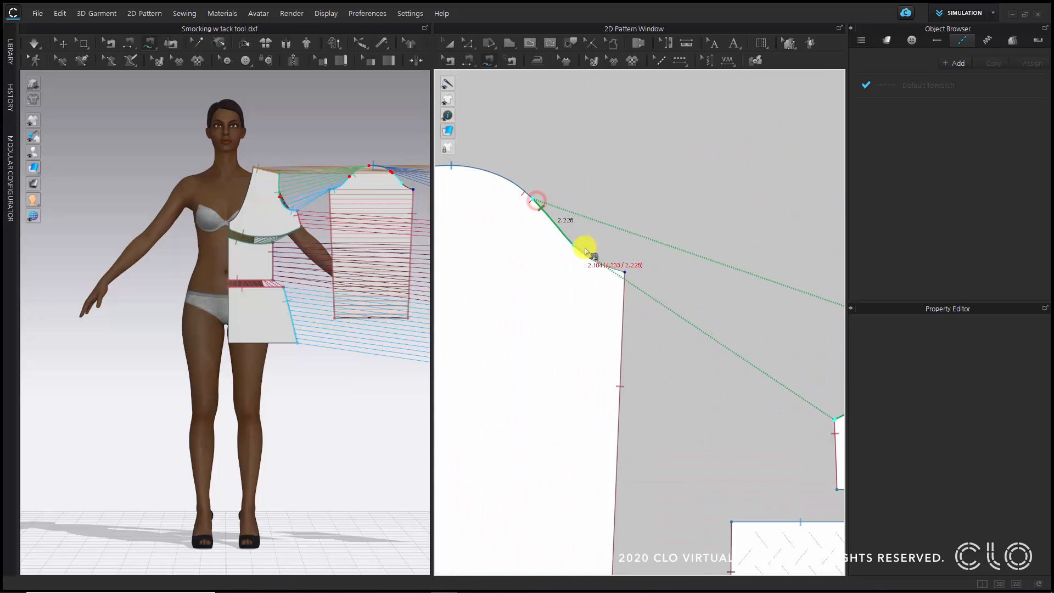
click(628, 271)
Clone all seven pattern pieces as linked symmetric patterns with sewing and place them level with the originals, mirrored across the centre front
scroll(617, 274, down, 2)
scroll(612, 257, down, 4)
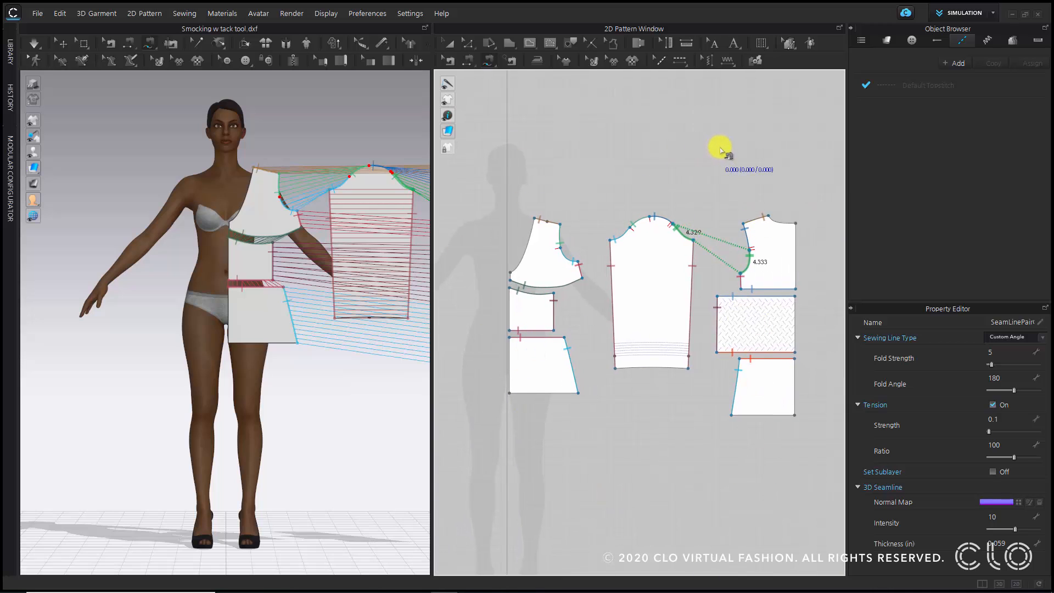
click(448, 43)
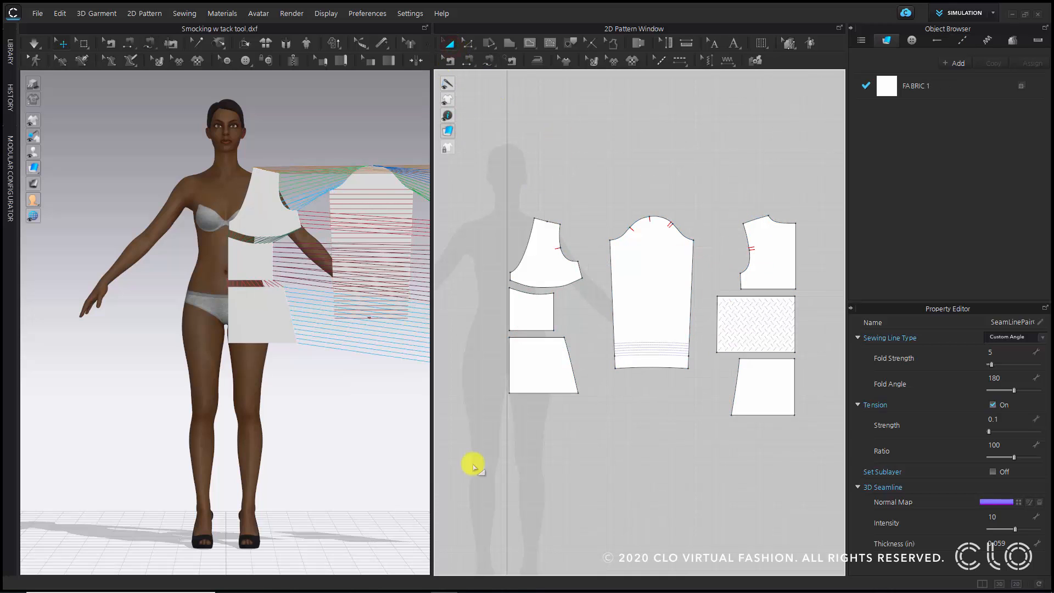
drag(476, 175, 821, 470)
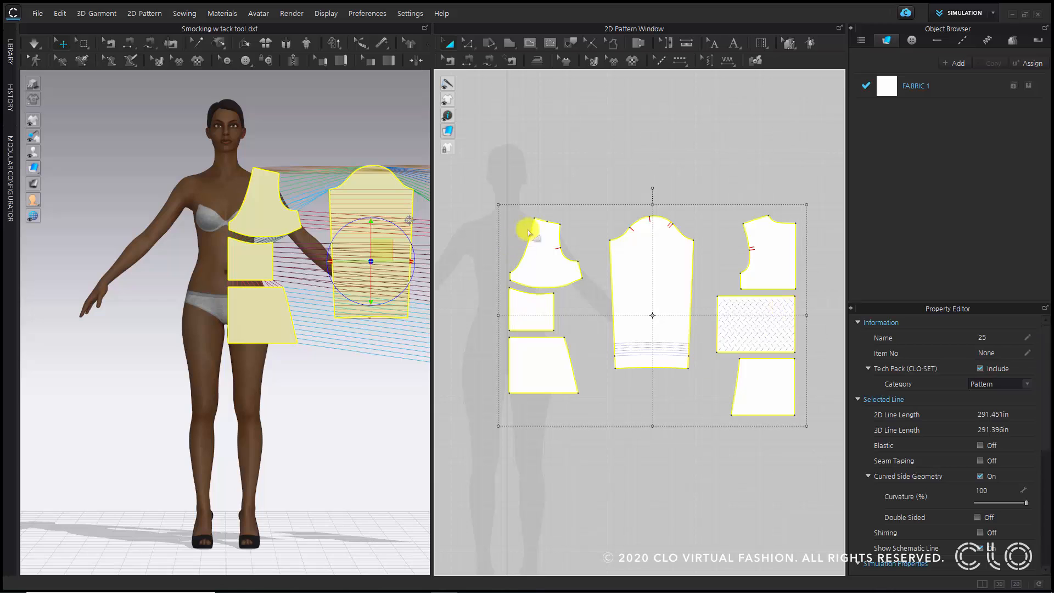
right_click(547, 253)
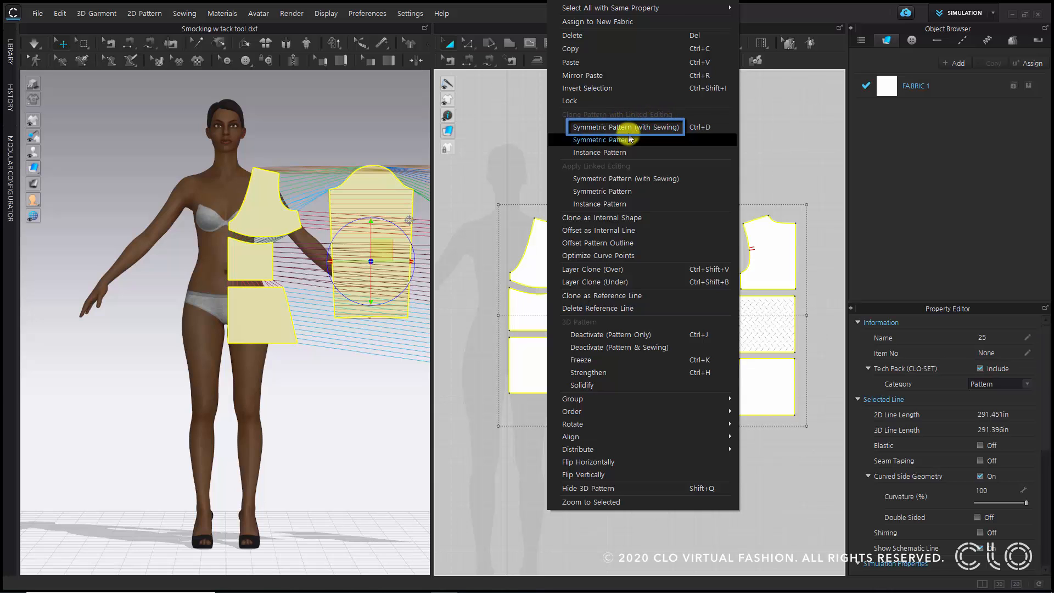
click(683, 130)
scroll(535, 302, down, 5)
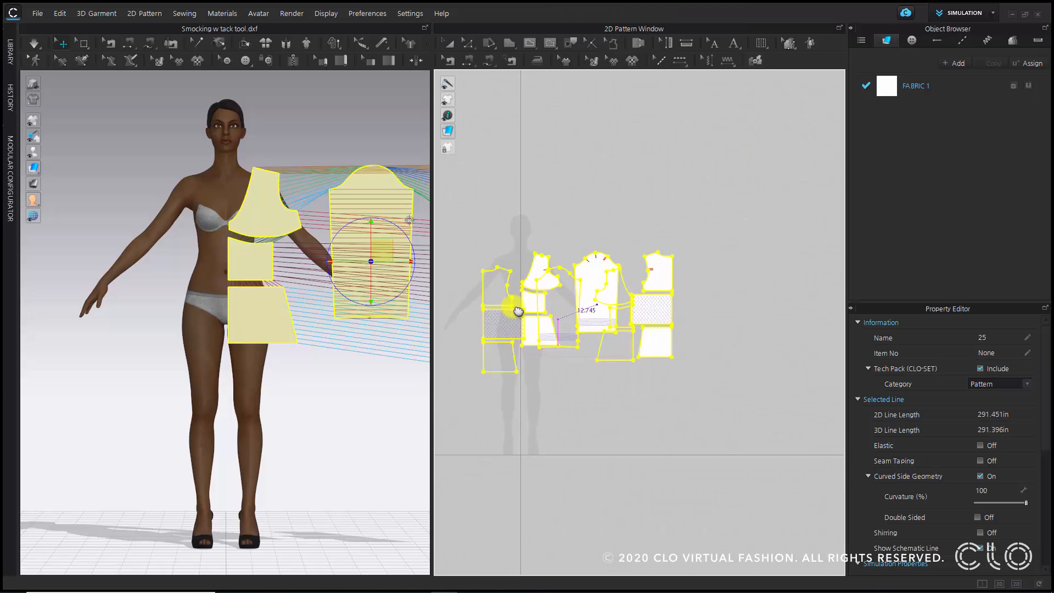
middle_drag(555, 321, 630, 311)
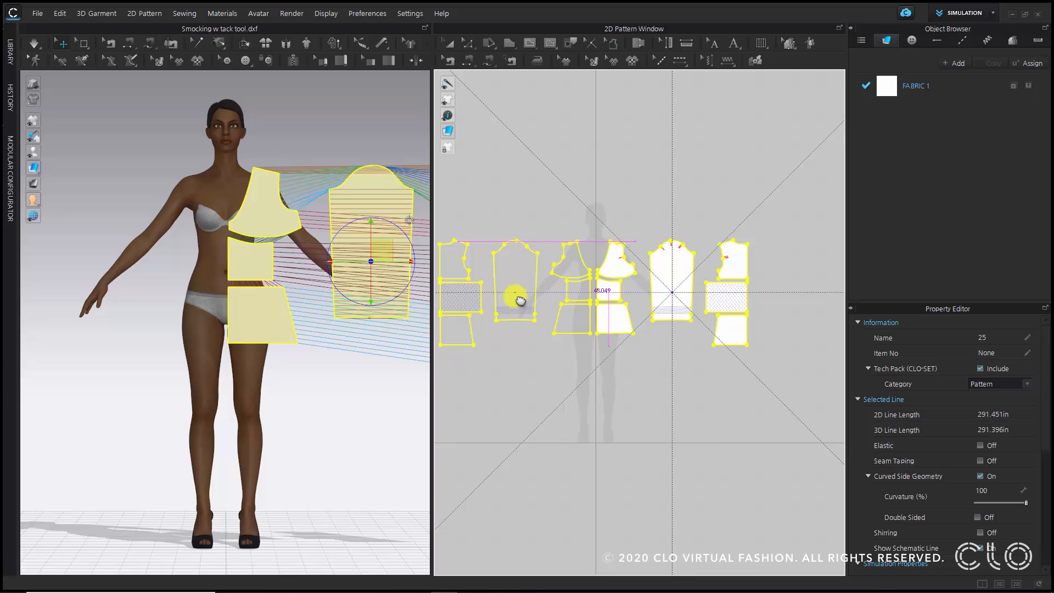
click(513, 299)
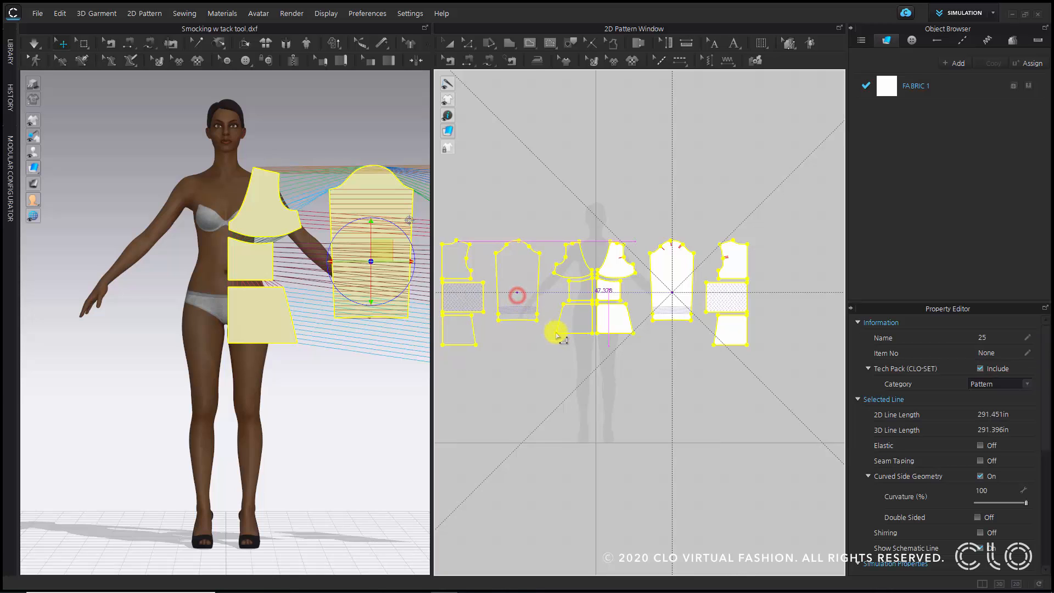
click(589, 369)
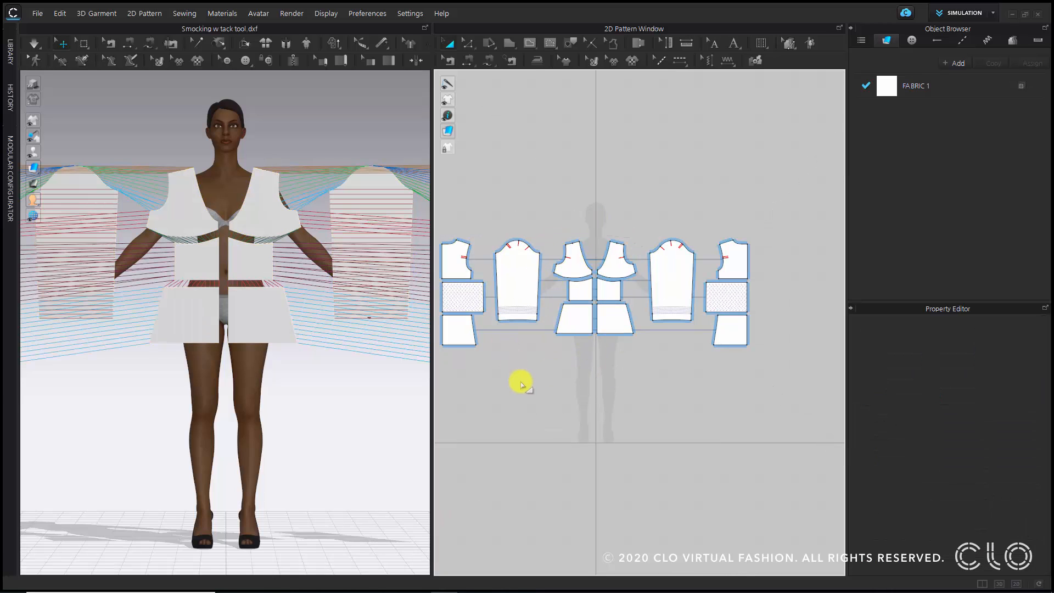
Move the three mirrored back pieces next to the original back pieces so their centre back edges face each other
drag(498, 392, 431, 230)
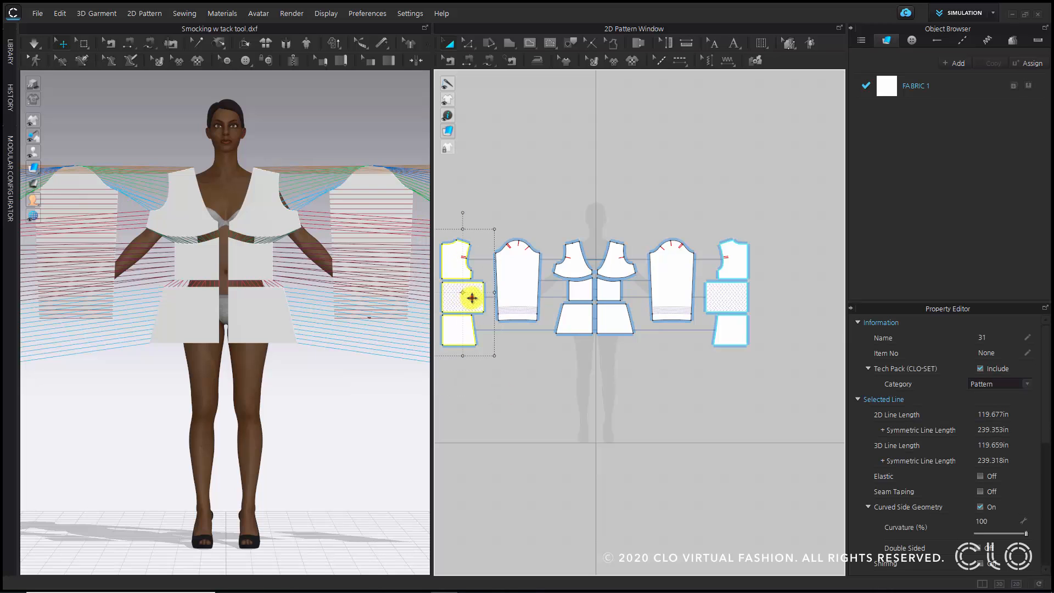
drag(472, 298, 779, 297)
click(801, 408)
scroll(698, 237, up, 2)
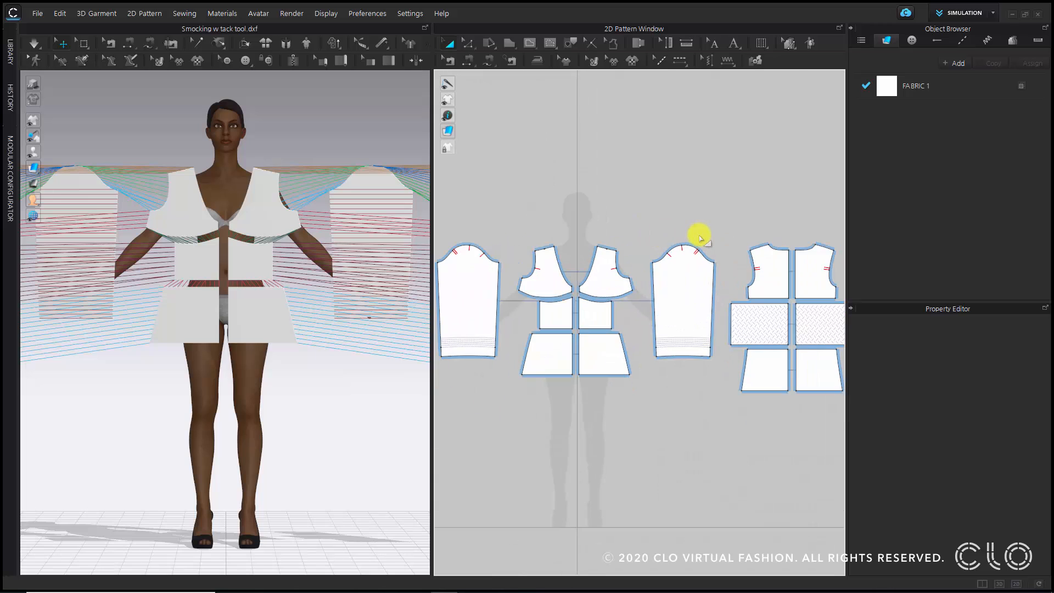
Sew the centre front edges of the bodice, waist and skirt pieces to their mirrored counterparts
click(468, 62)
scroll(538, 247, up, 3)
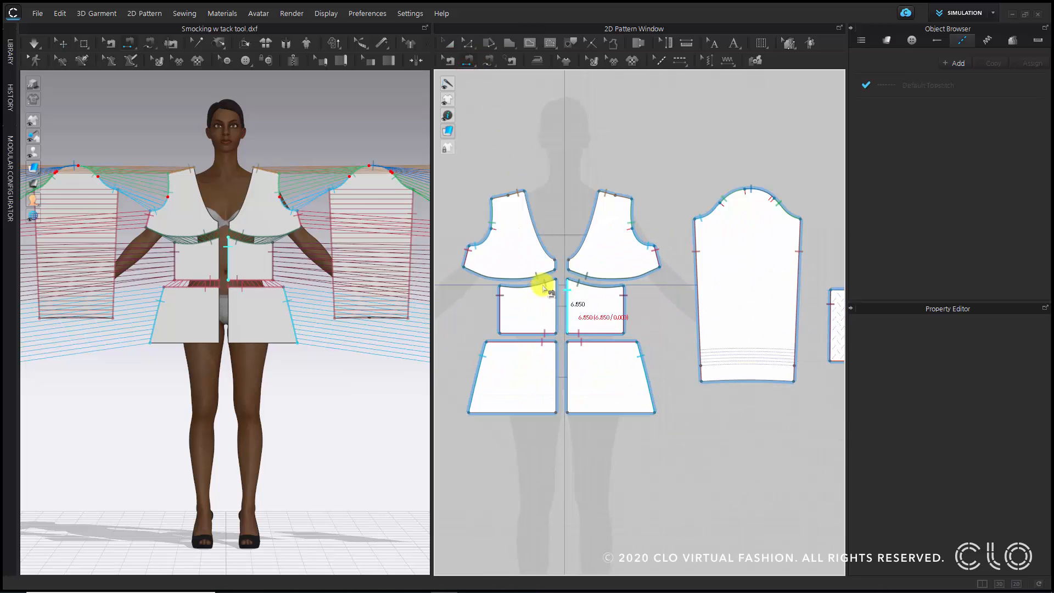
click(577, 244)
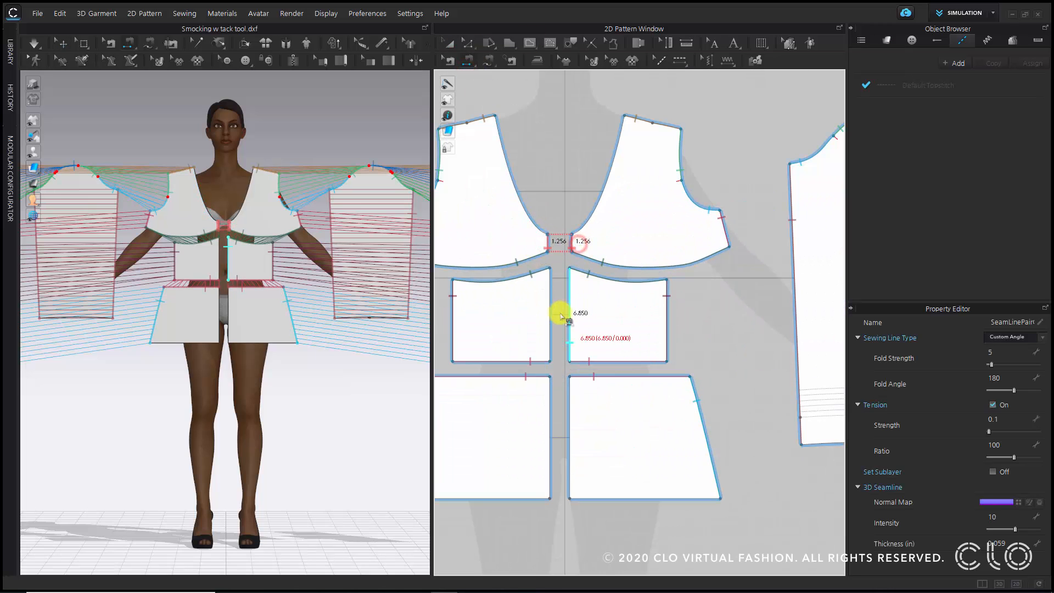
click(550, 295)
click(569, 294)
click(549, 403)
click(571, 406)
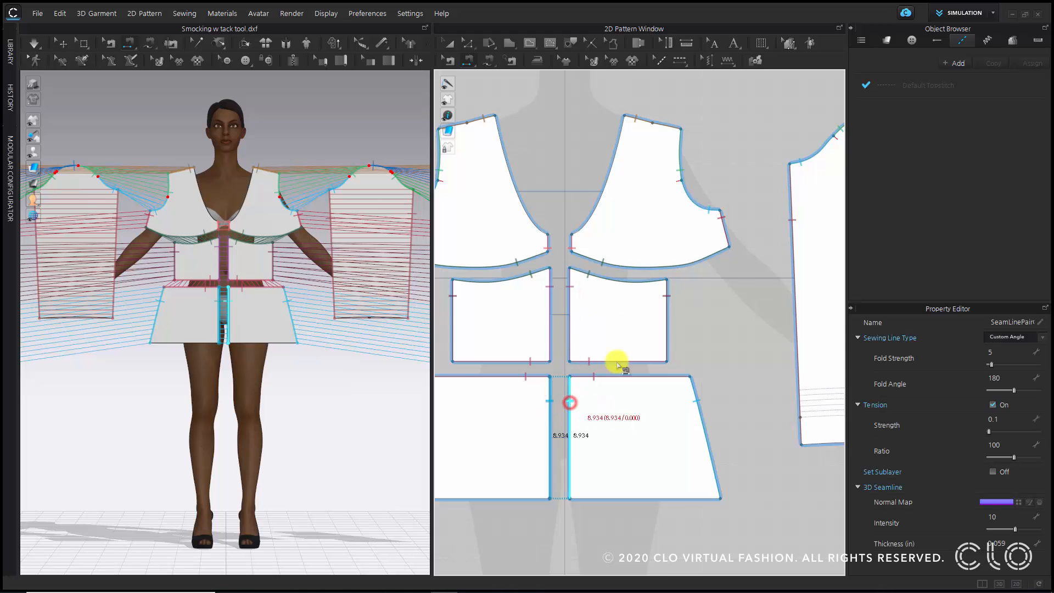
Sew the centre back edges of the back bodice, smocked panel and back skirt to their mirrored counterparts
scroll(456, 287, down, 3)
click(600, 282)
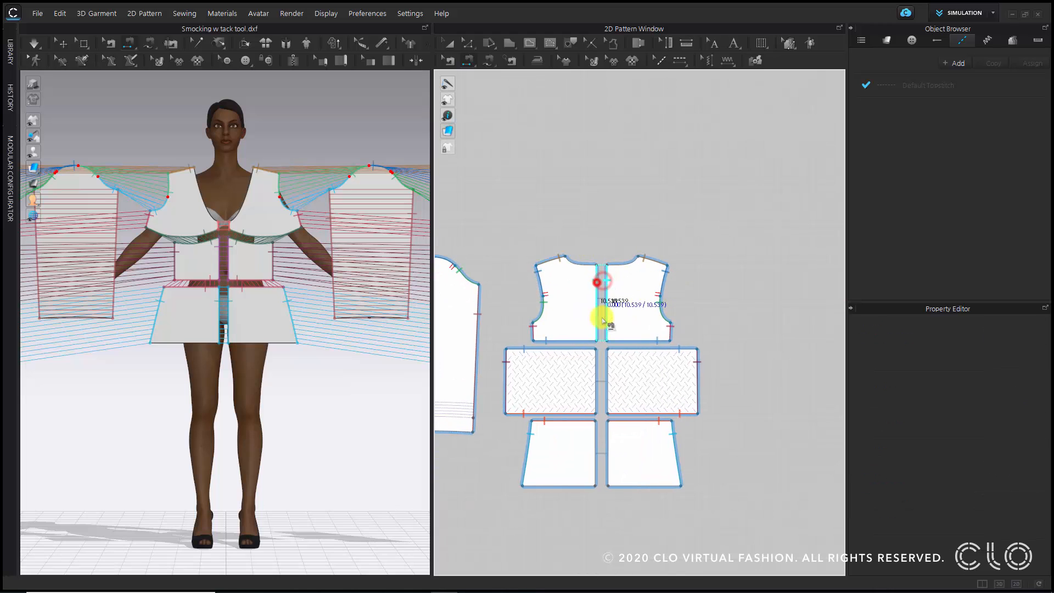
click(594, 368)
click(607, 365)
click(592, 437)
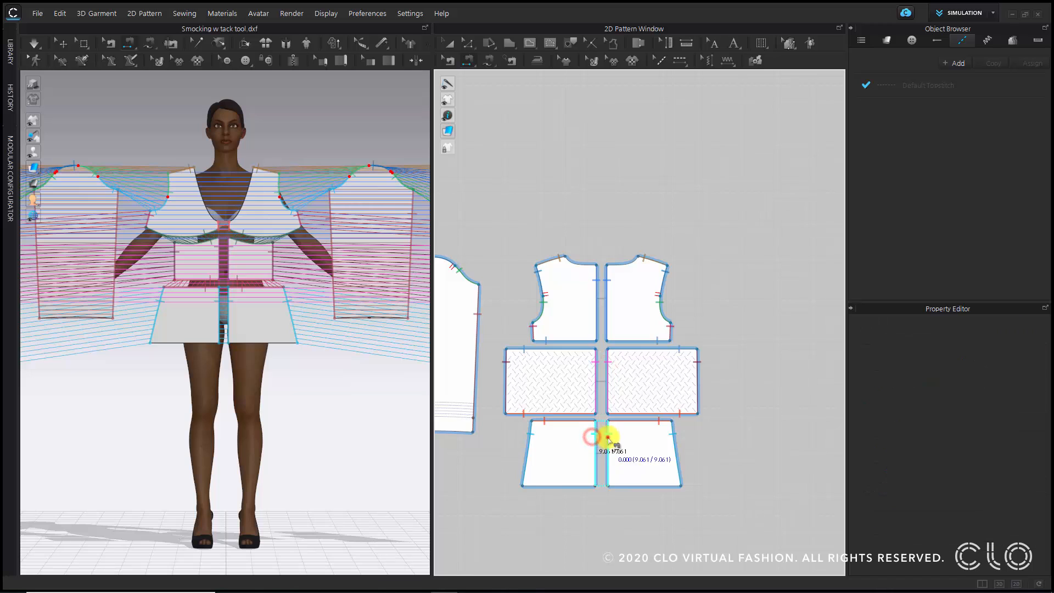
click(605, 436)
scroll(651, 383, down, 3)
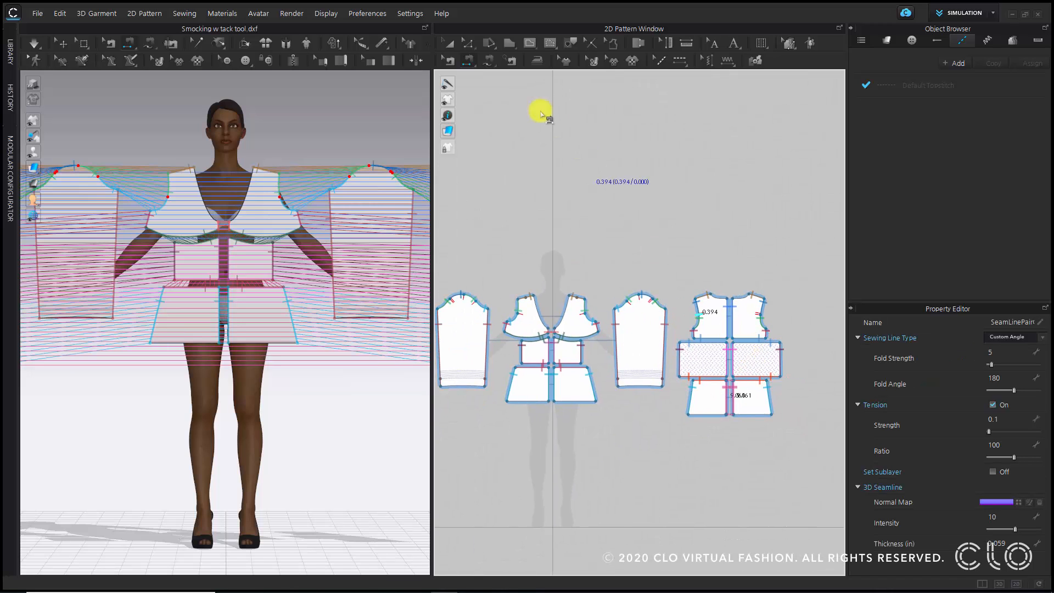
Enlarge the 3D window and reset the arrangement of all garment pieces to match the 2D pattern layout
click(448, 42)
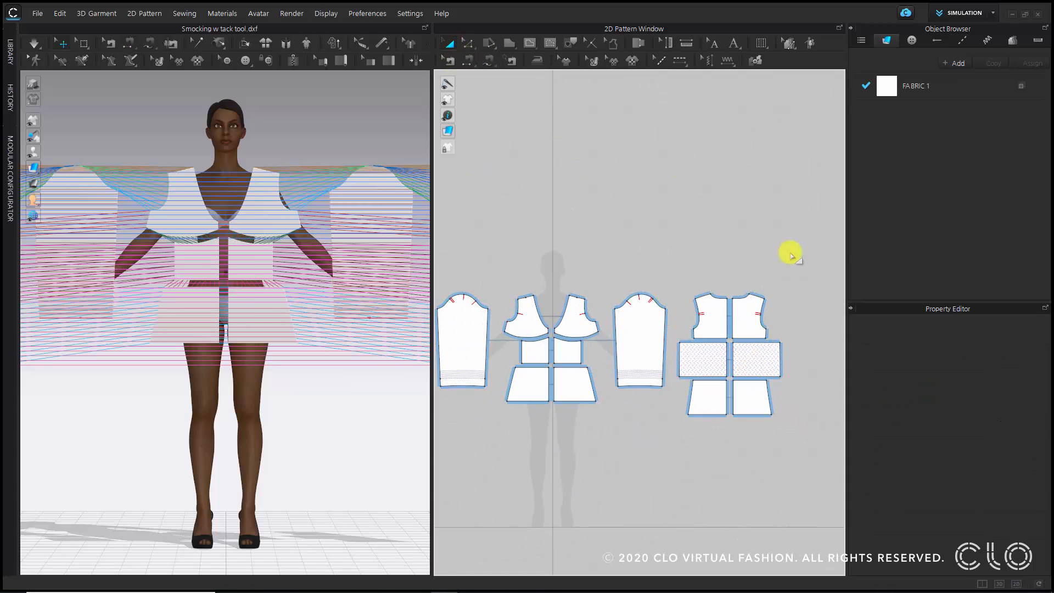
middle_drag(635, 215, 660, 191)
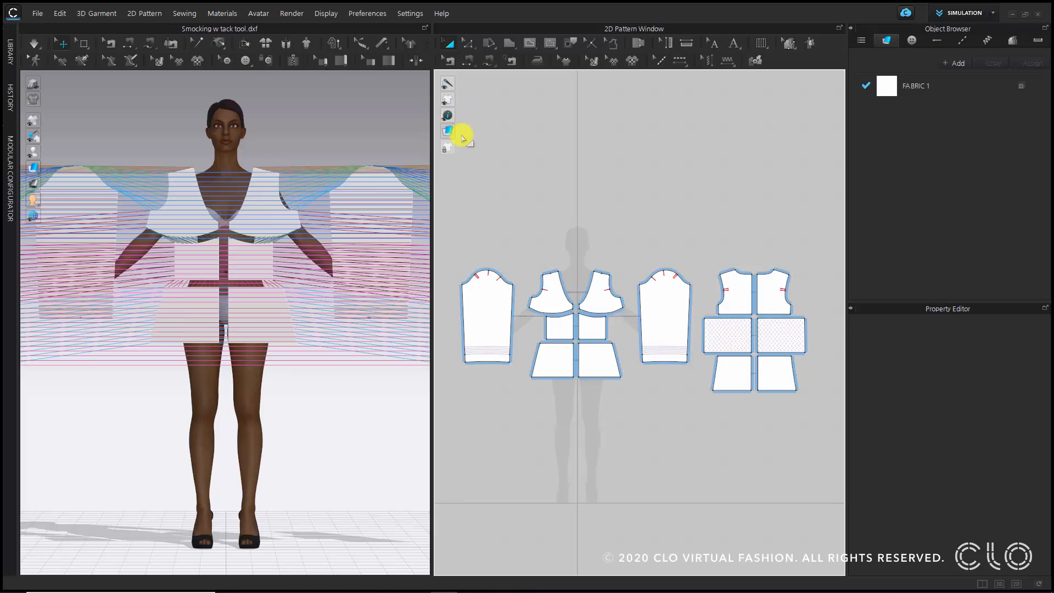
drag(432, 183, 665, 193)
middle_drag(443, 311, 435, 348)
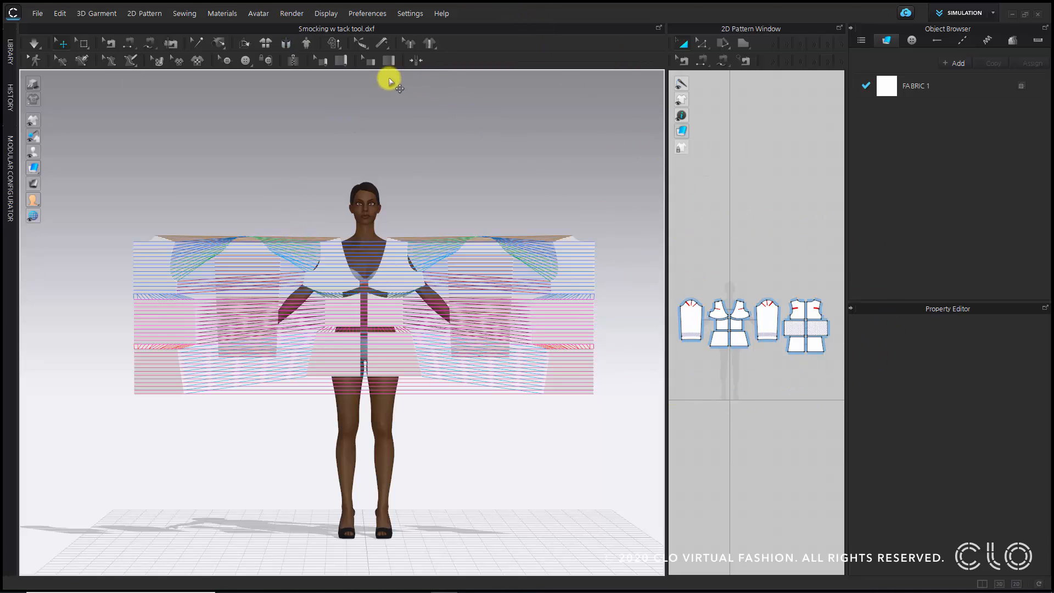
click(264, 43)
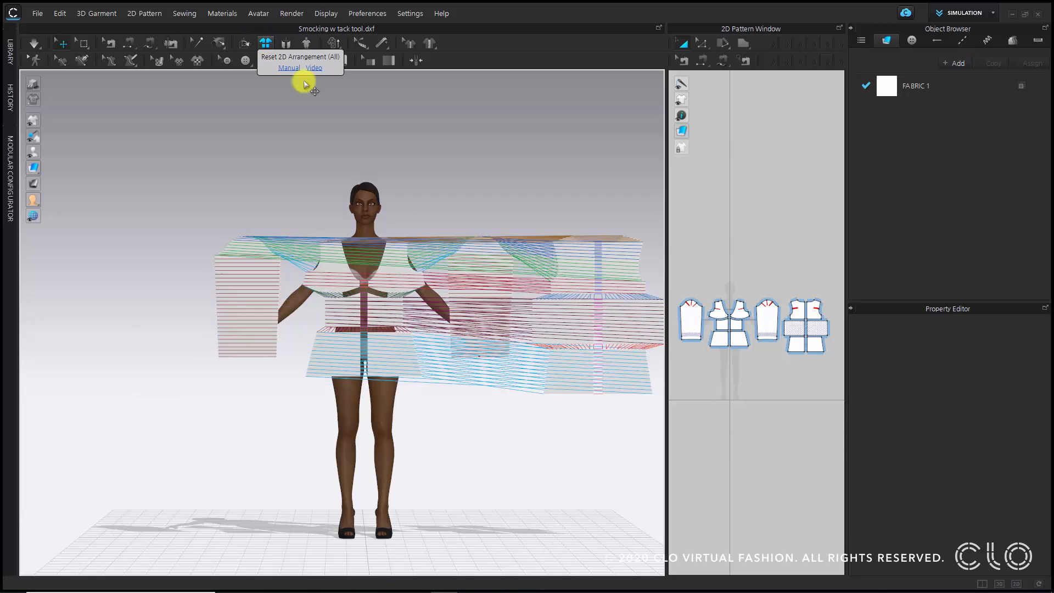
middle_drag(563, 182, 525, 185)
click(310, 114)
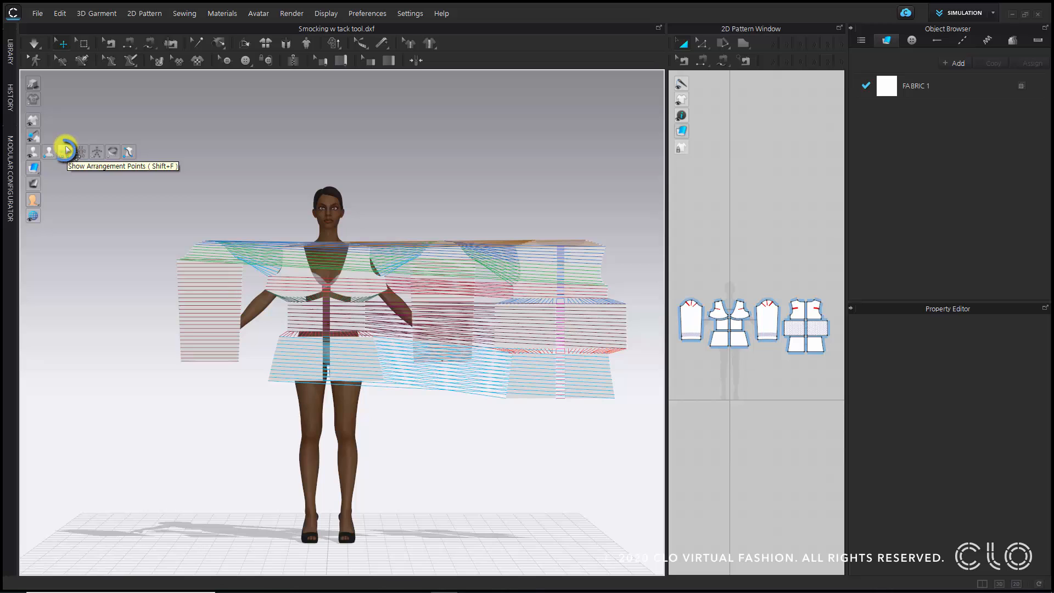
Show the avatar's arrangement points and check them around the front bodice pieces
click(64, 150)
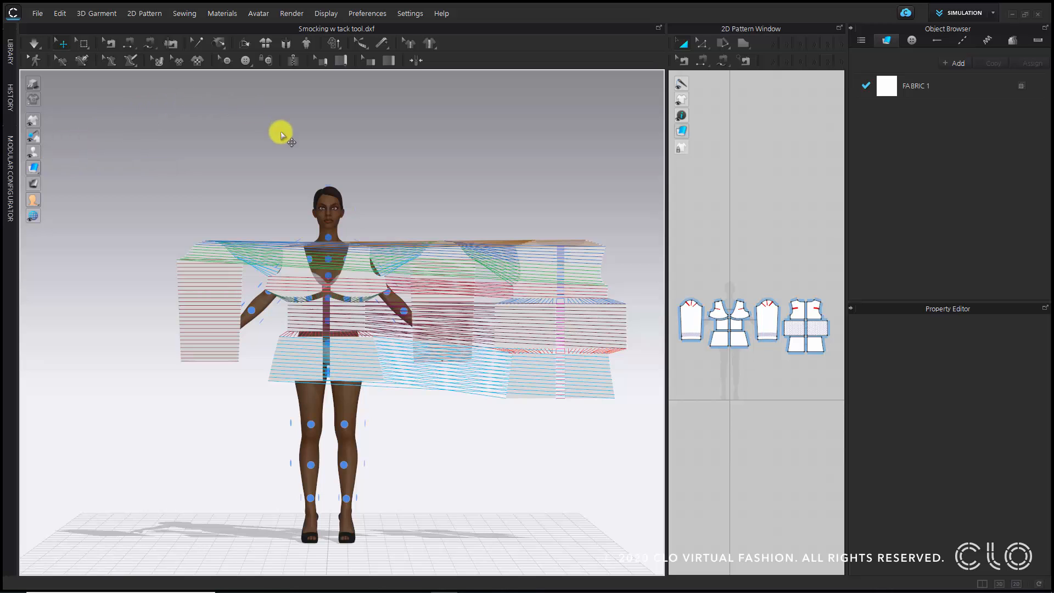
click(351, 277)
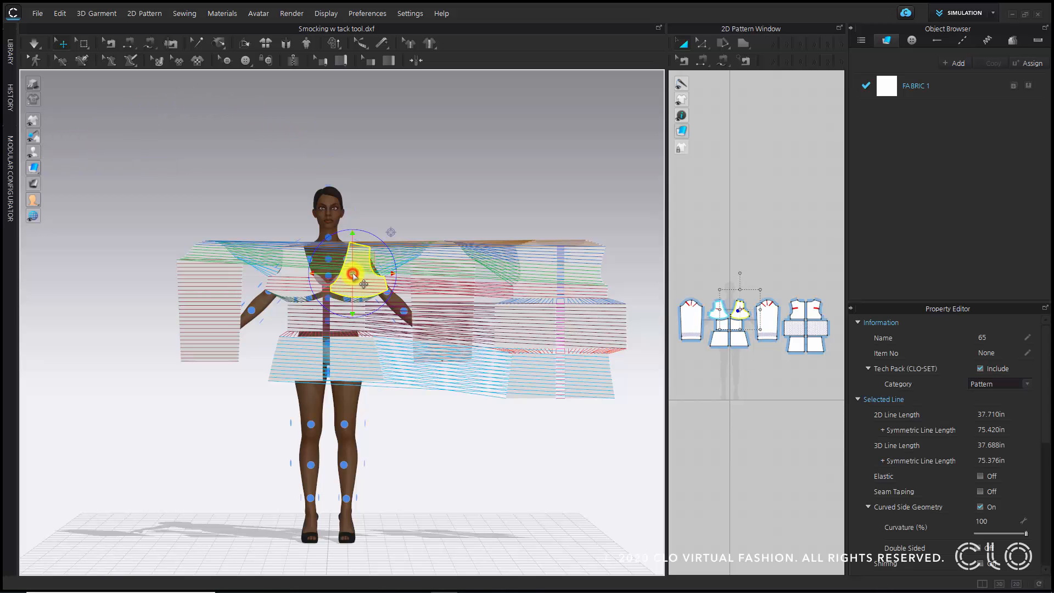
scroll(351, 277, up, 2)
scroll(356, 281, up, 3)
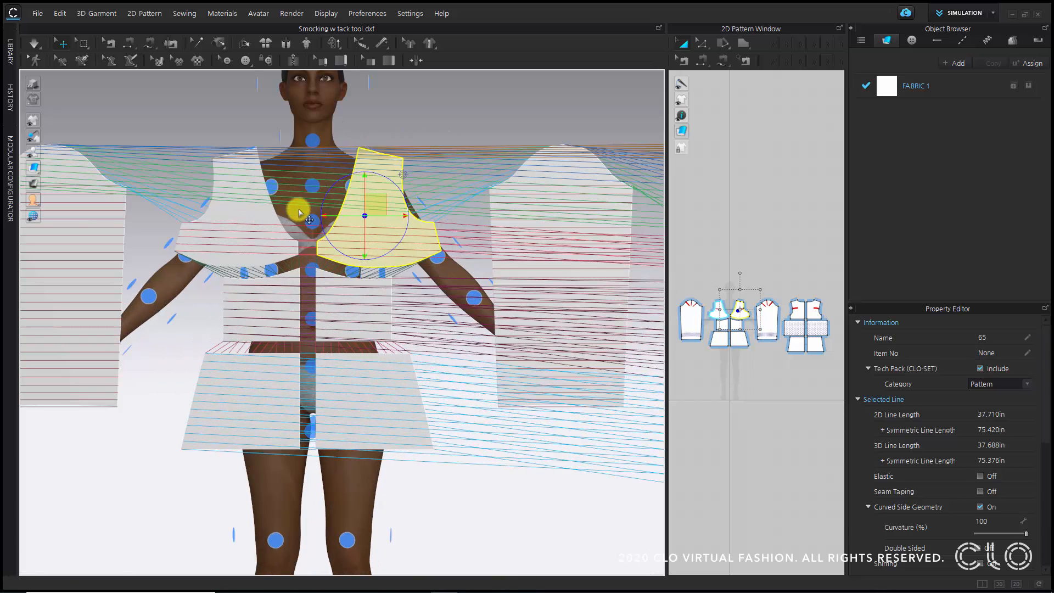
scroll(329, 164, down, 5)
click(408, 155)
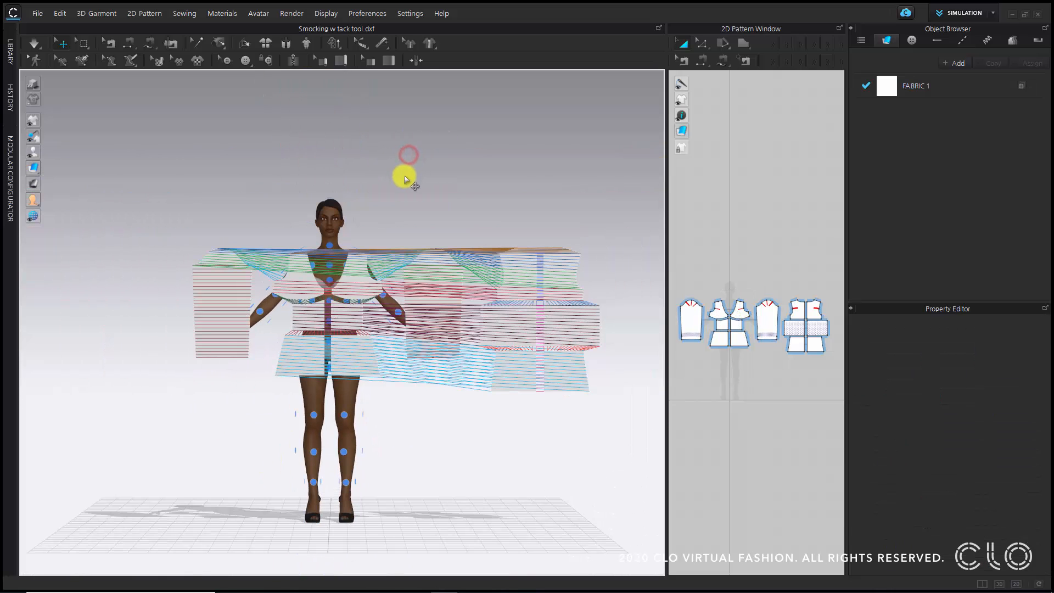
Move all the garment pieces in 3D straight up, clear of the avatar's head
key(ctrl+a)
drag(362, 284, 362, 37)
click(415, 170)
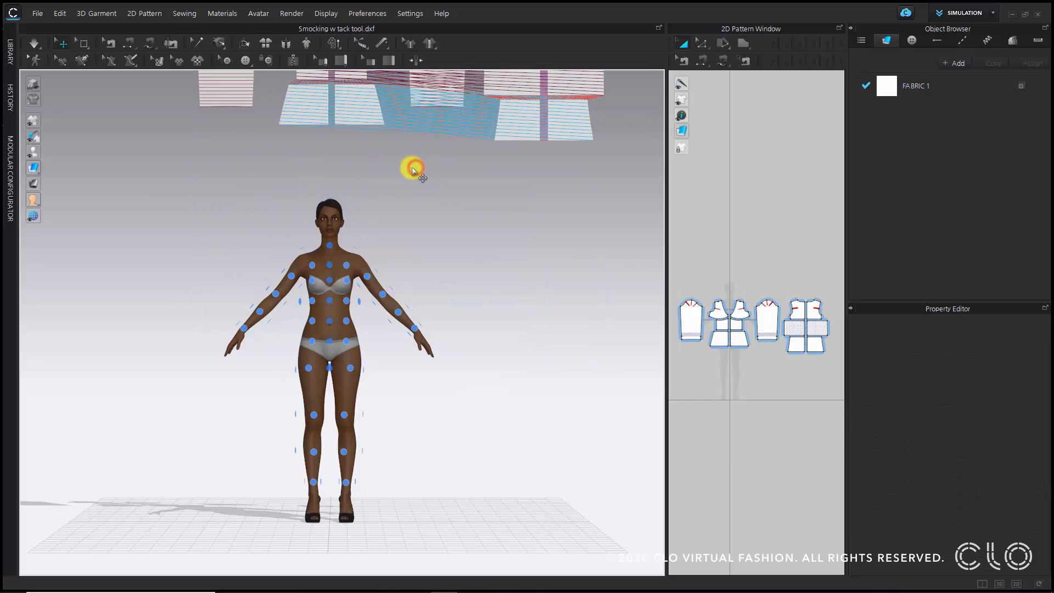
Arrange the original front bodice piece, together with its mirrored partner, at the bust-level front arrangement point beside the avatar's centre front
key(2)
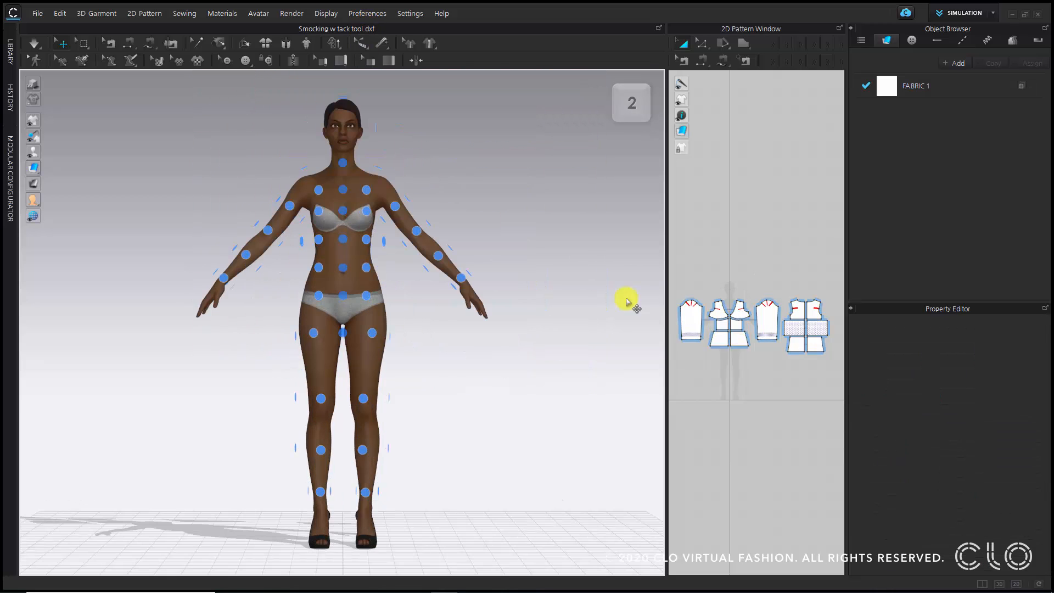
drag(668, 340, 638, 337)
scroll(713, 295, down, 3)
scroll(465, 442, down, 3)
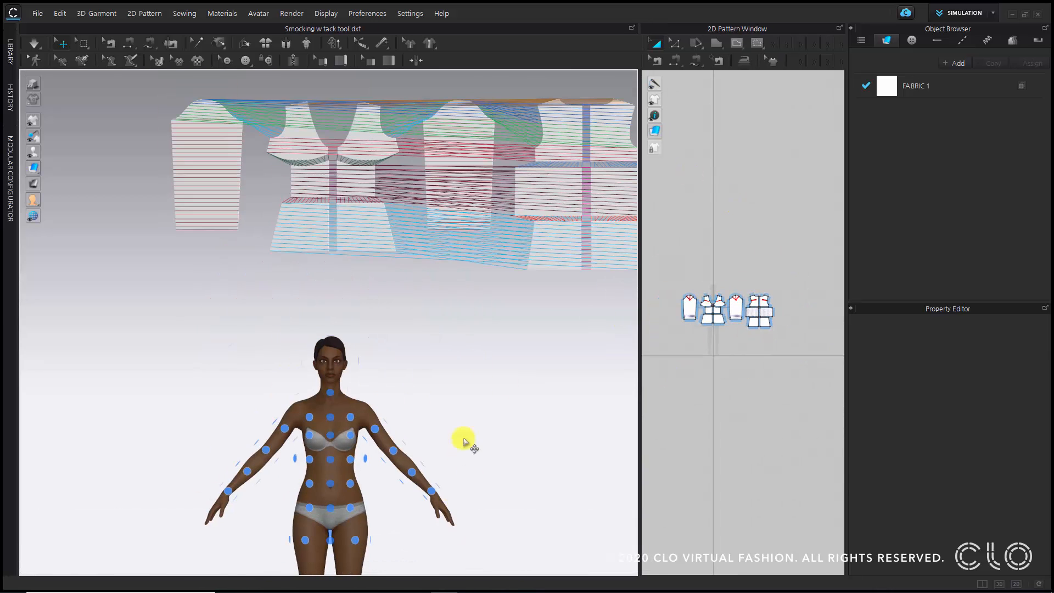
click(720, 301)
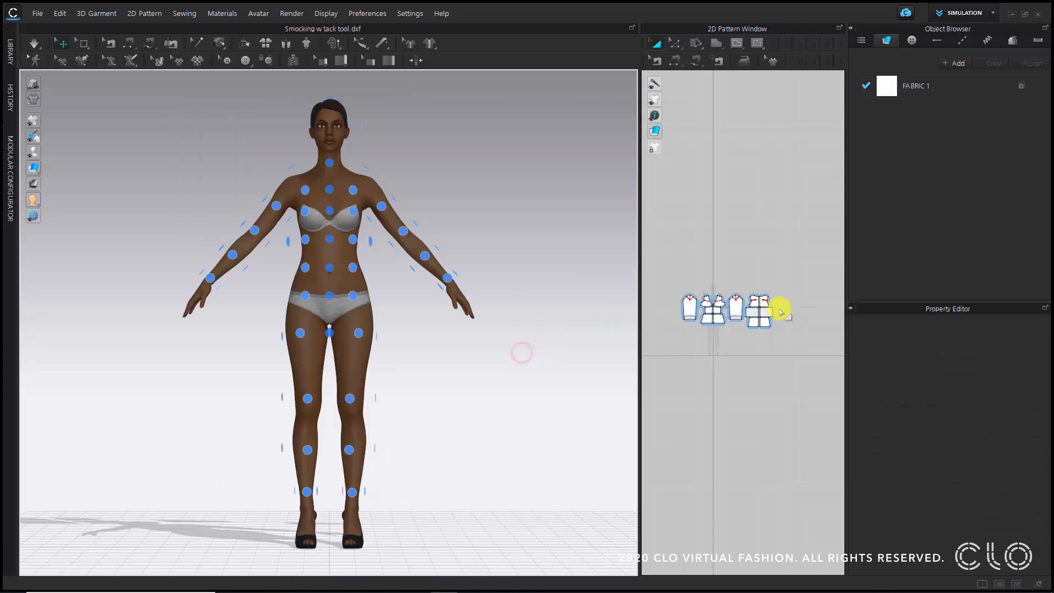
scroll(776, 358, up, 5)
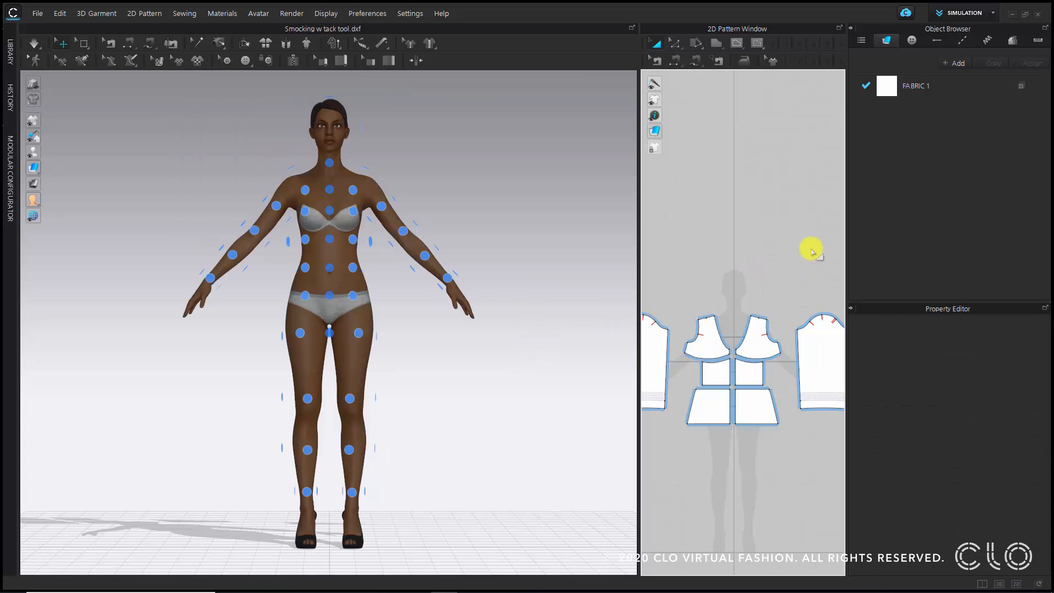
click(758, 345)
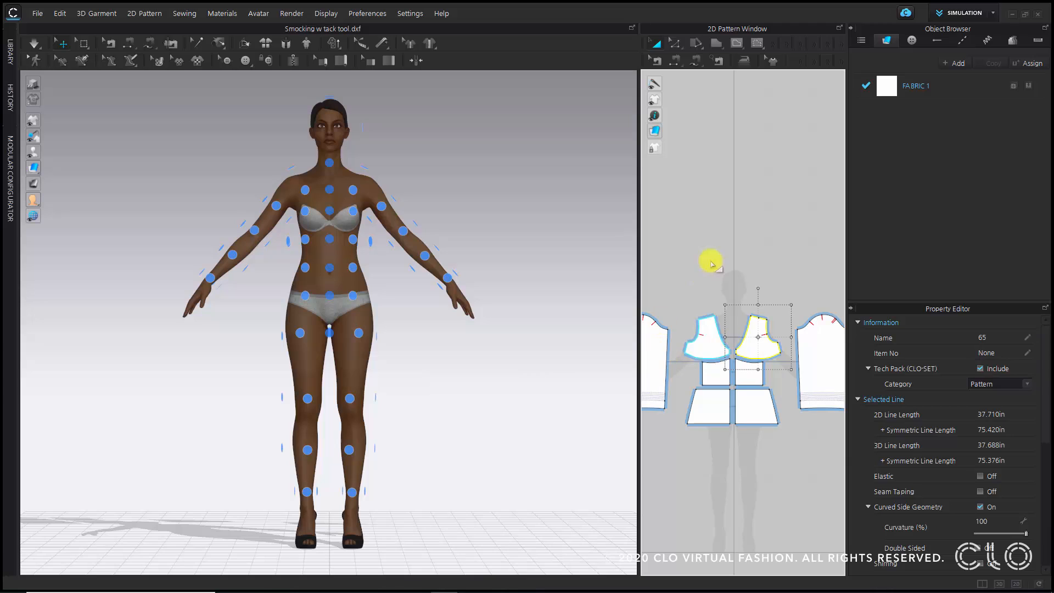
click(643, 277)
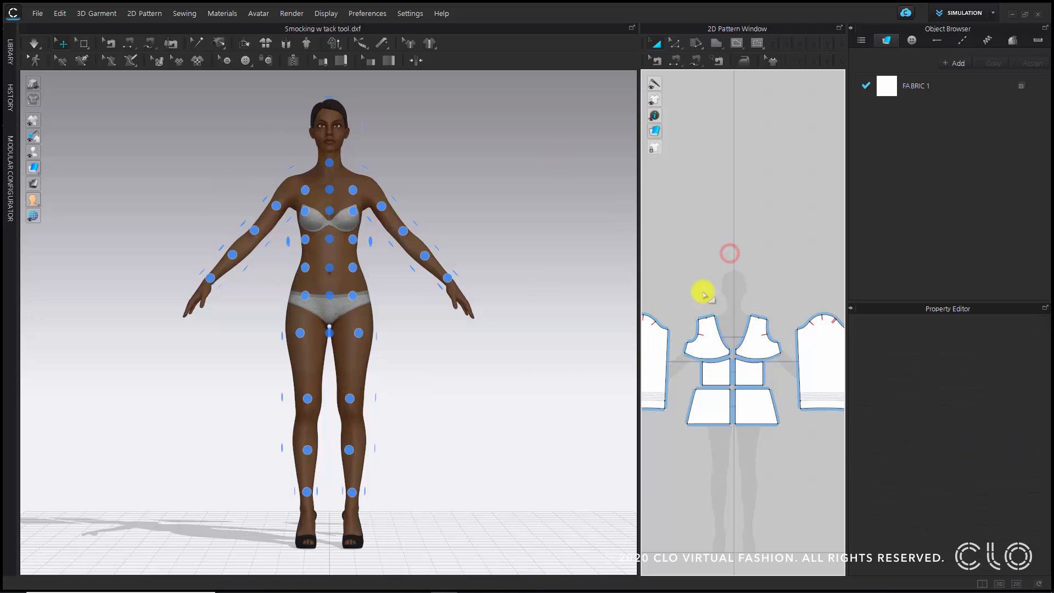
click(764, 340)
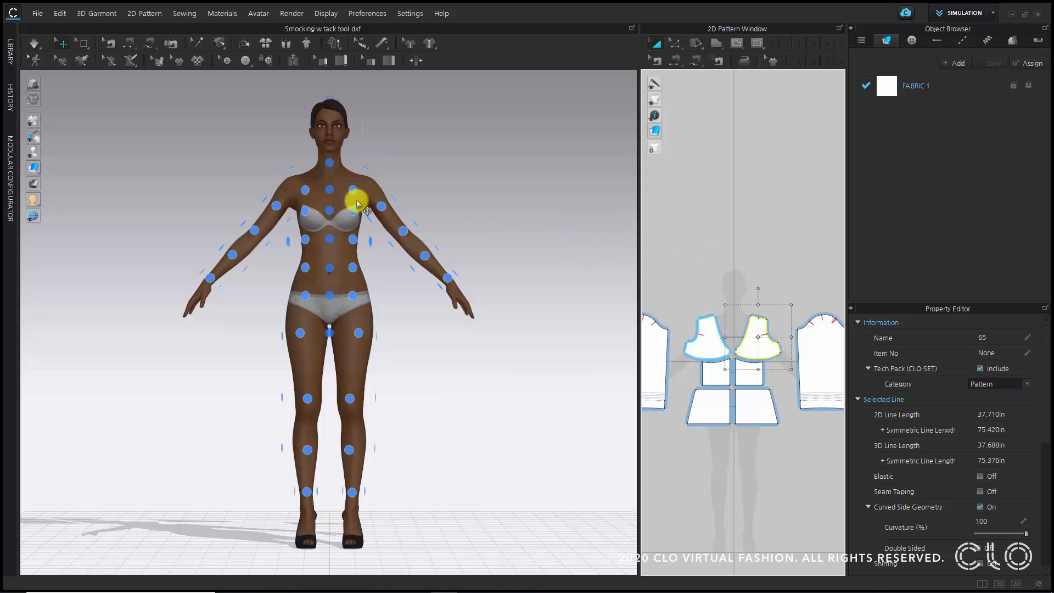
click(357, 217)
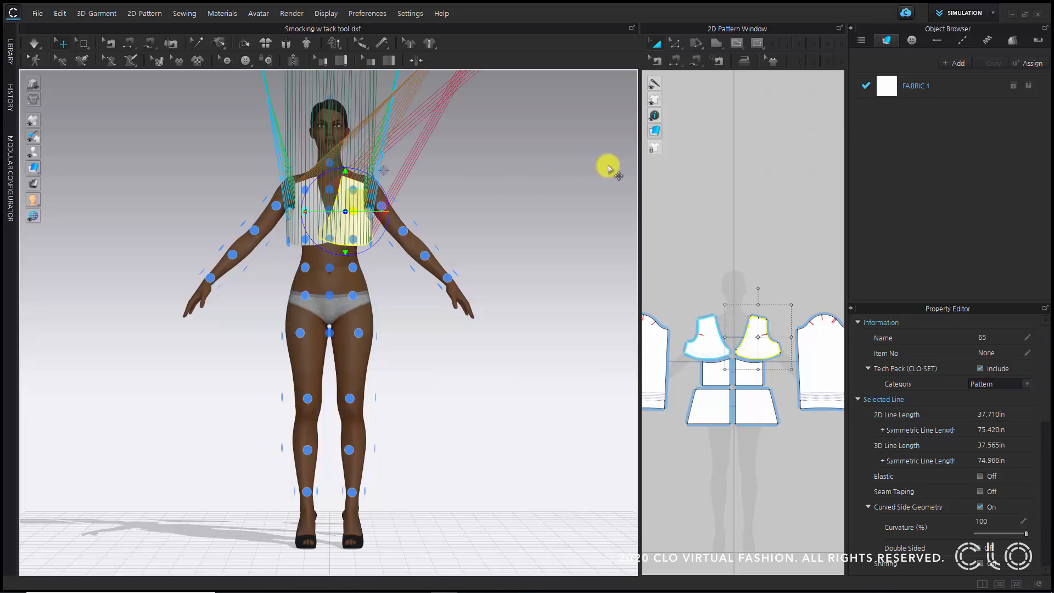
Arrange the front waist piece at the waist-level front point and the front skirt piece at the front skirt point, each with its mirrored partner
click(681, 176)
click(744, 362)
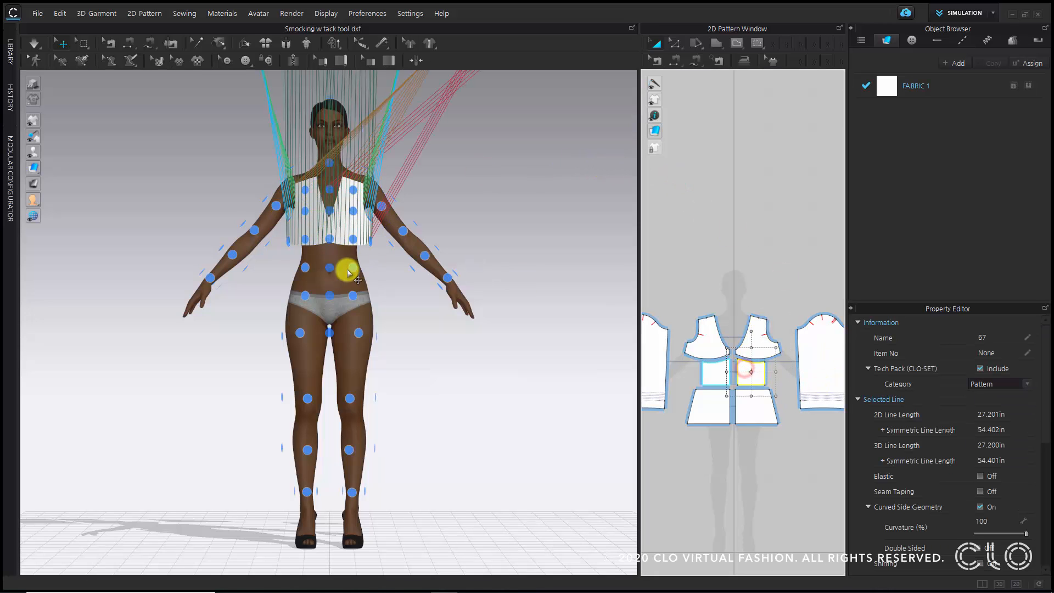
click(353, 273)
click(765, 408)
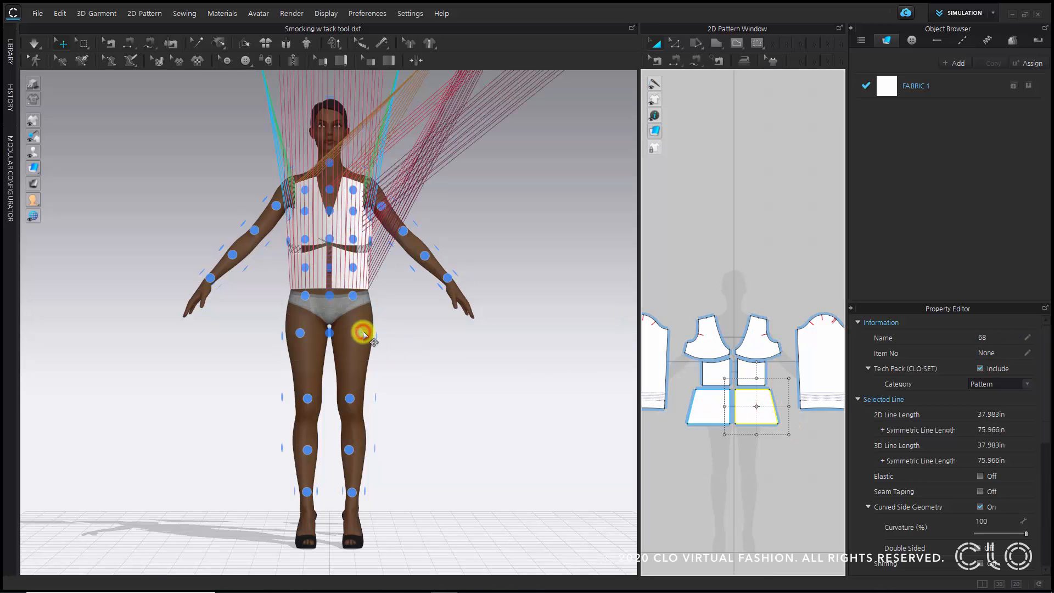
click(764, 414)
click(362, 333)
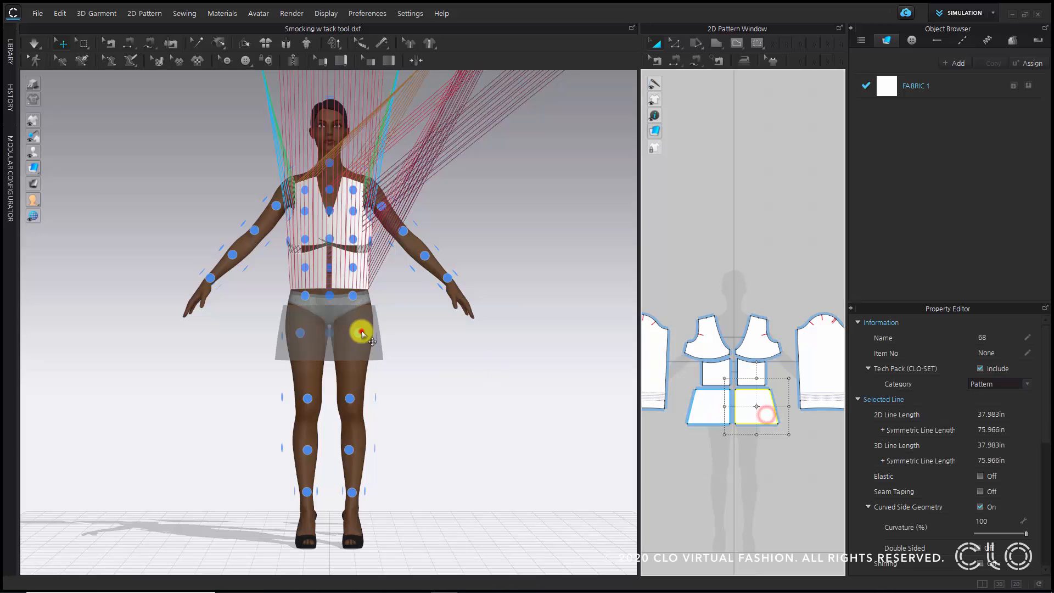
click(464, 341)
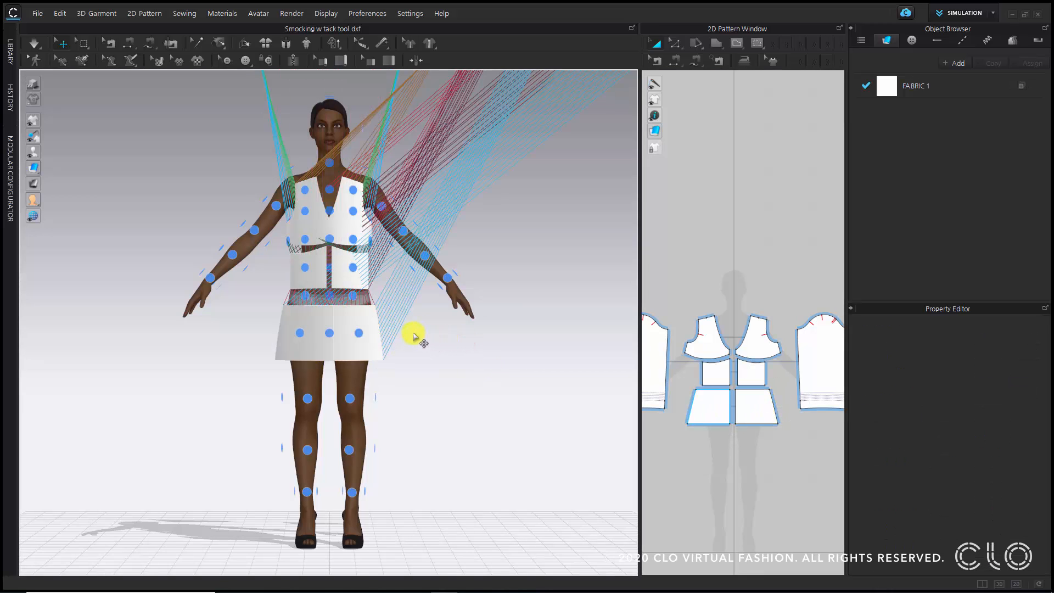
Arrange the back bodice piece, together with its mirrored partner, at the upper back arrangement point beside the avatar's spine
key(8)
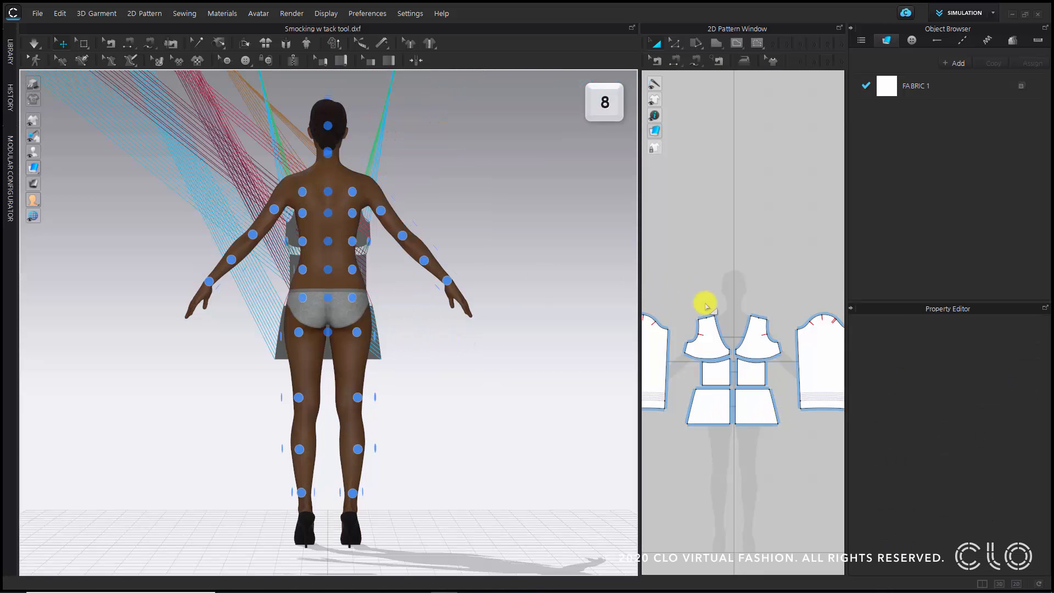
scroll(702, 301, down, 3)
middle_drag(709, 294, 670, 286)
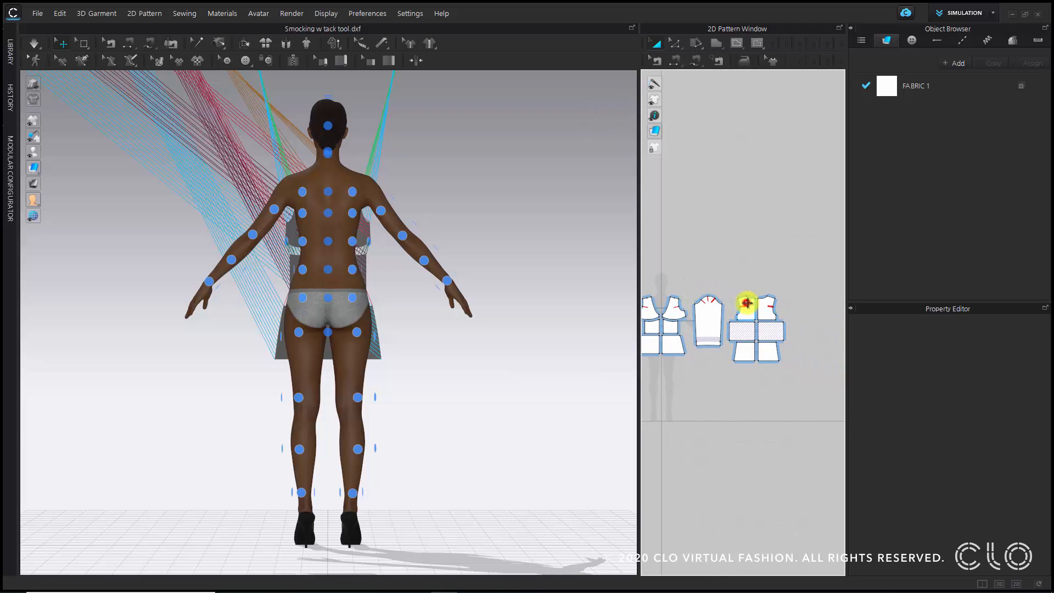
click(746, 302)
click(303, 214)
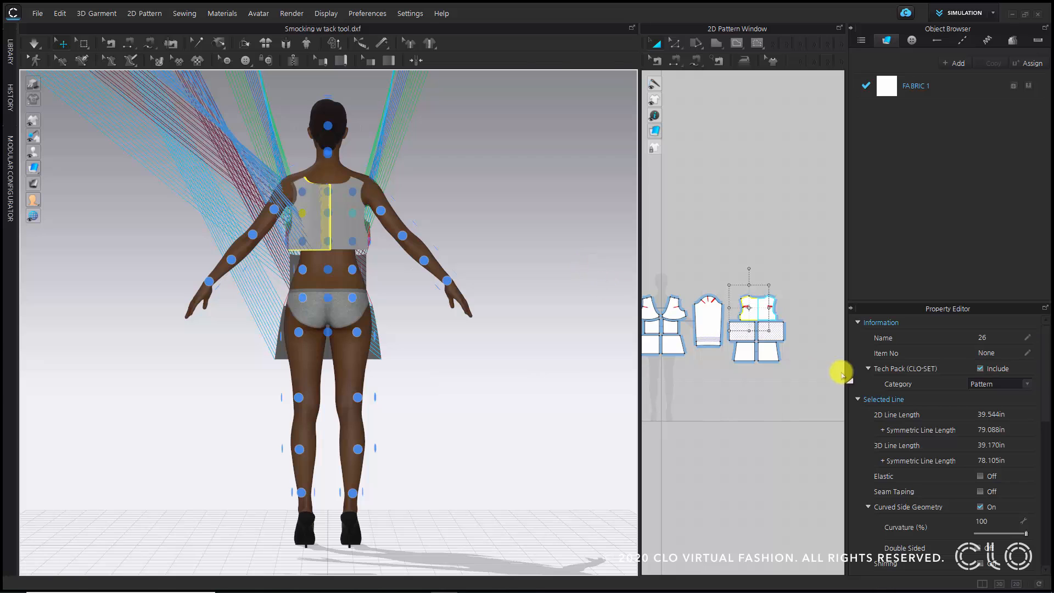
Arrange the smocked back waist piece, together with its mirrored partner, at the Body_Back_4_L arrangement point
click(302, 273)
scroll(307, 278, up, 5)
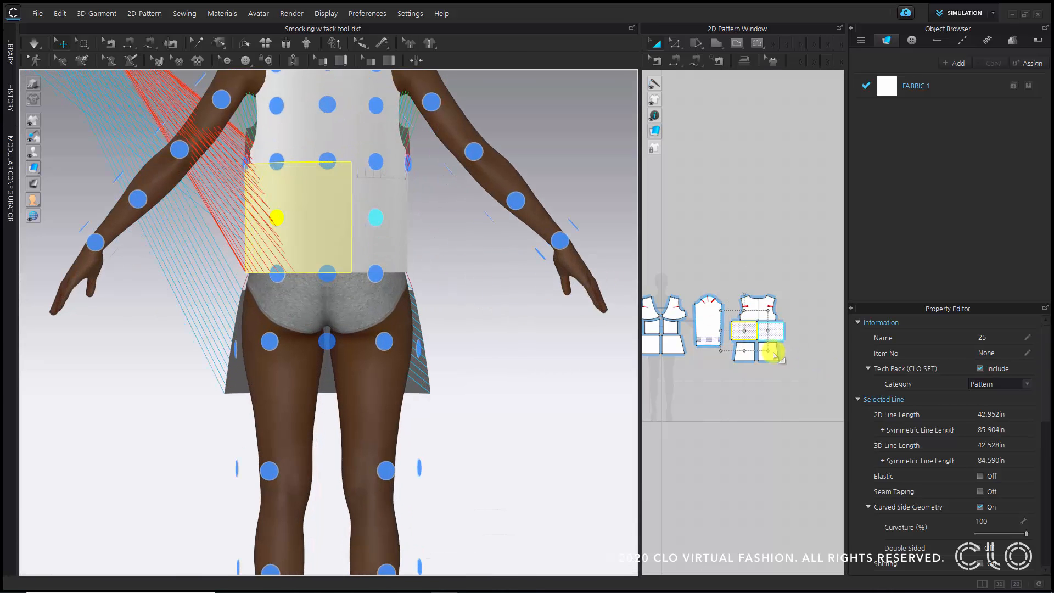
scroll(773, 354, up, 5)
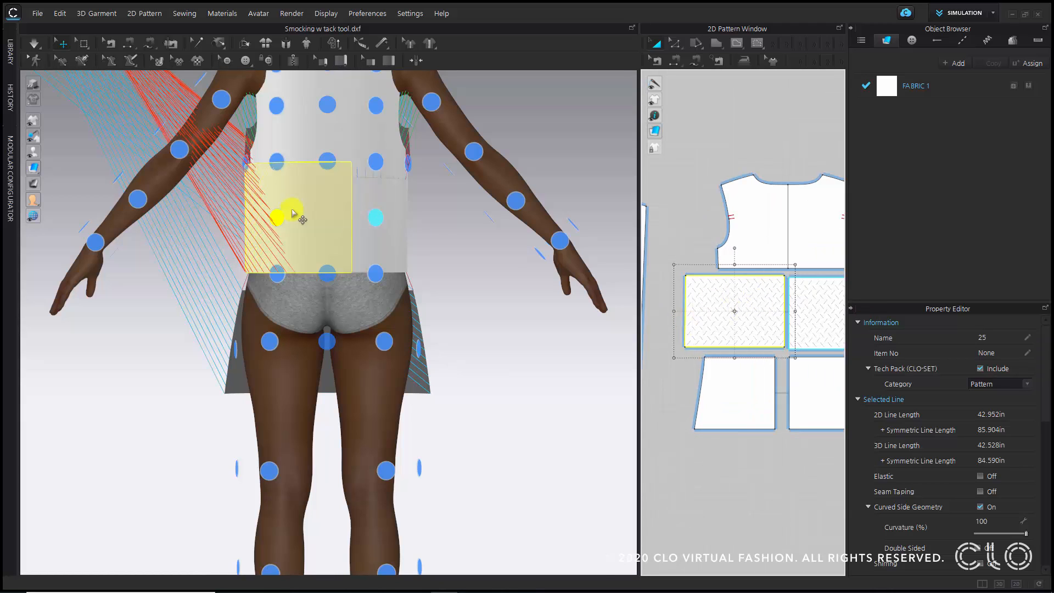
Set the arrangement Position X of the smocked back waist piece to 89
click(494, 321)
click(324, 242)
right_drag(323, 241, 345, 236)
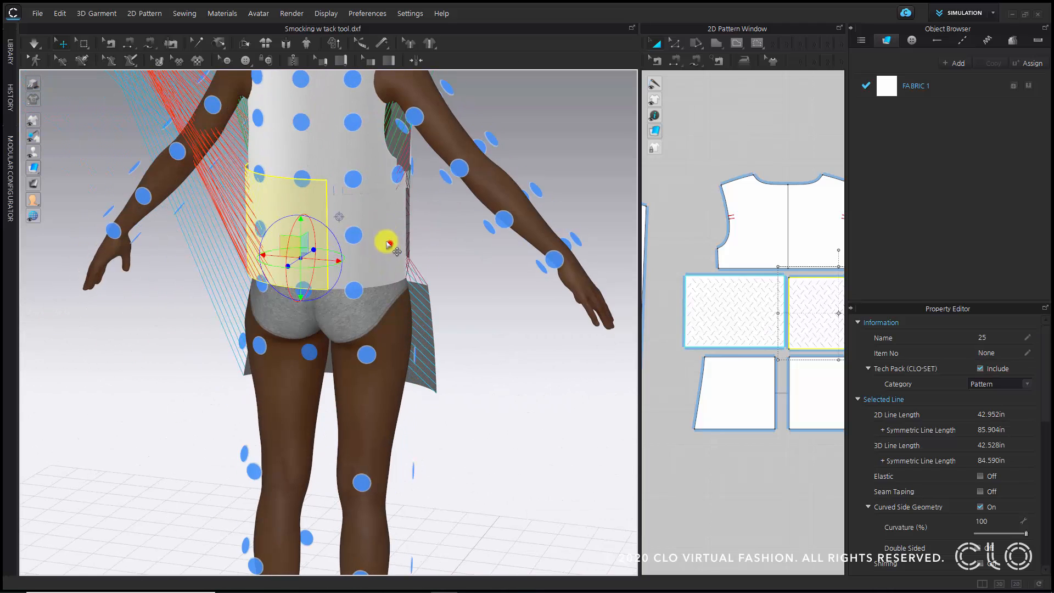
click(282, 227)
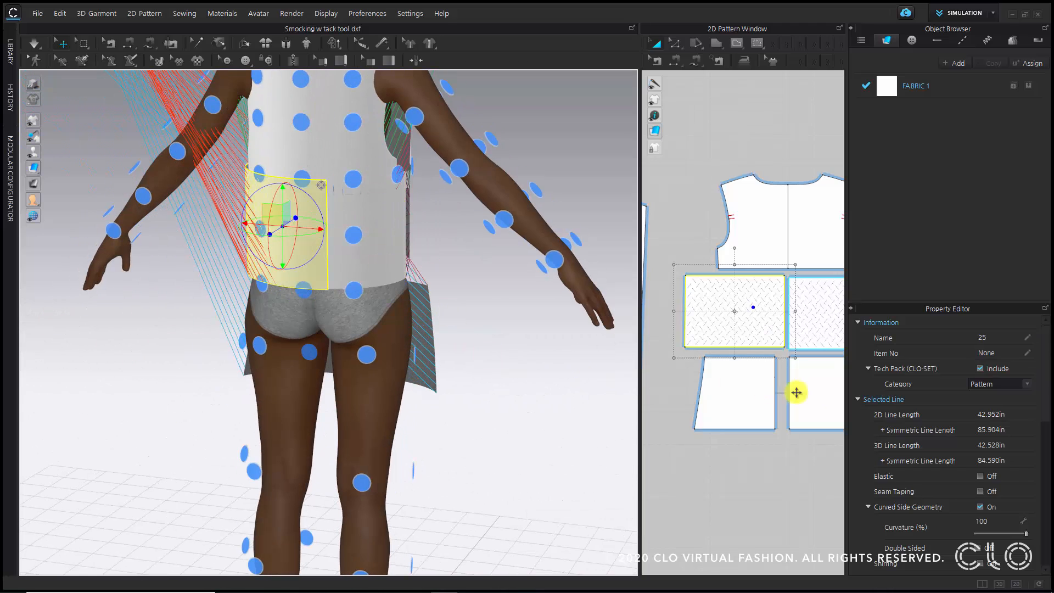
scroll(865, 403, down, 5)
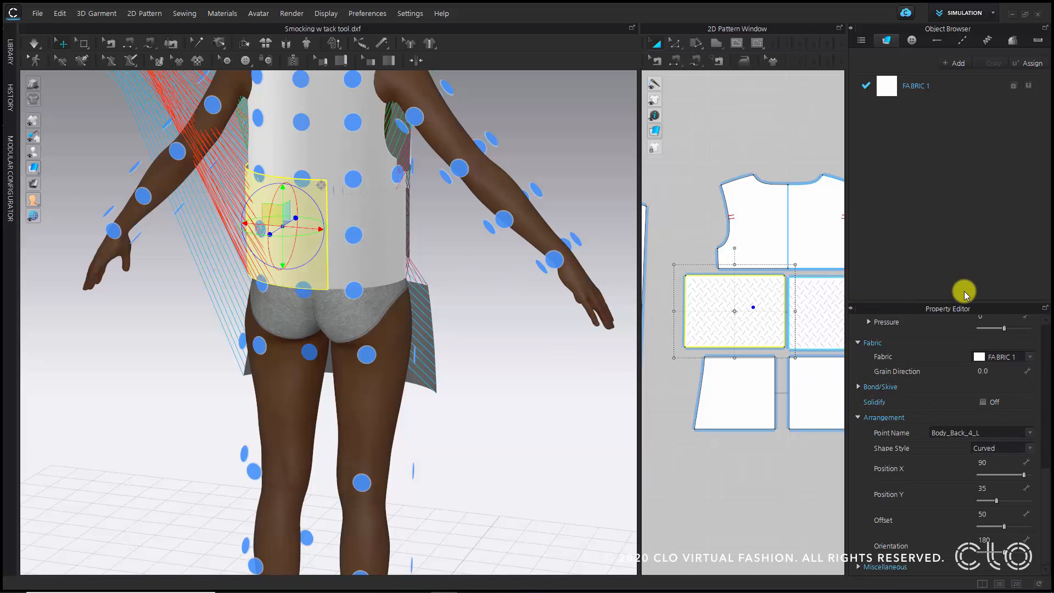
click(550, 366)
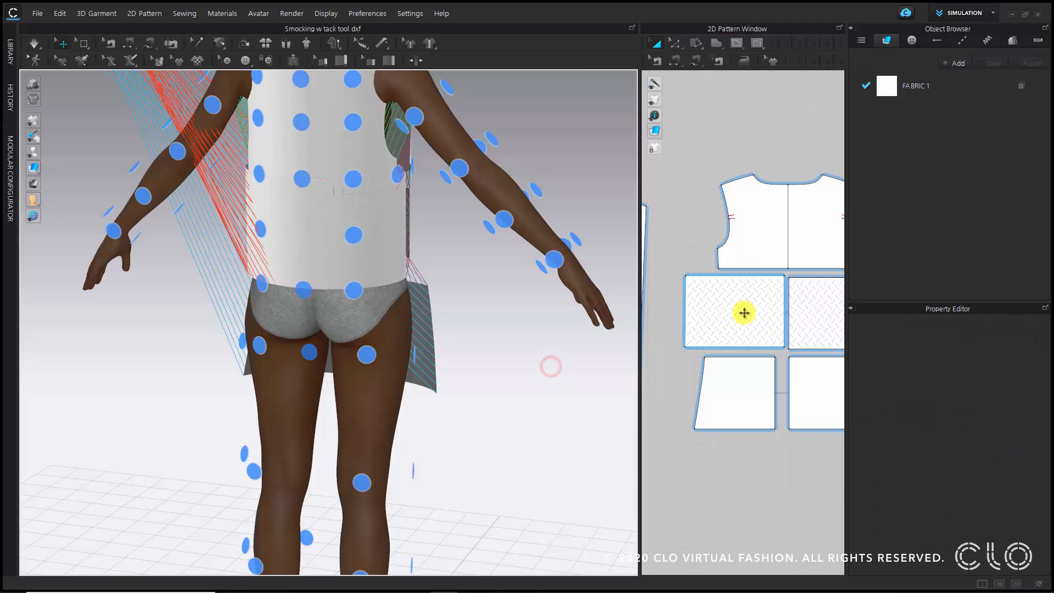
click(301, 235)
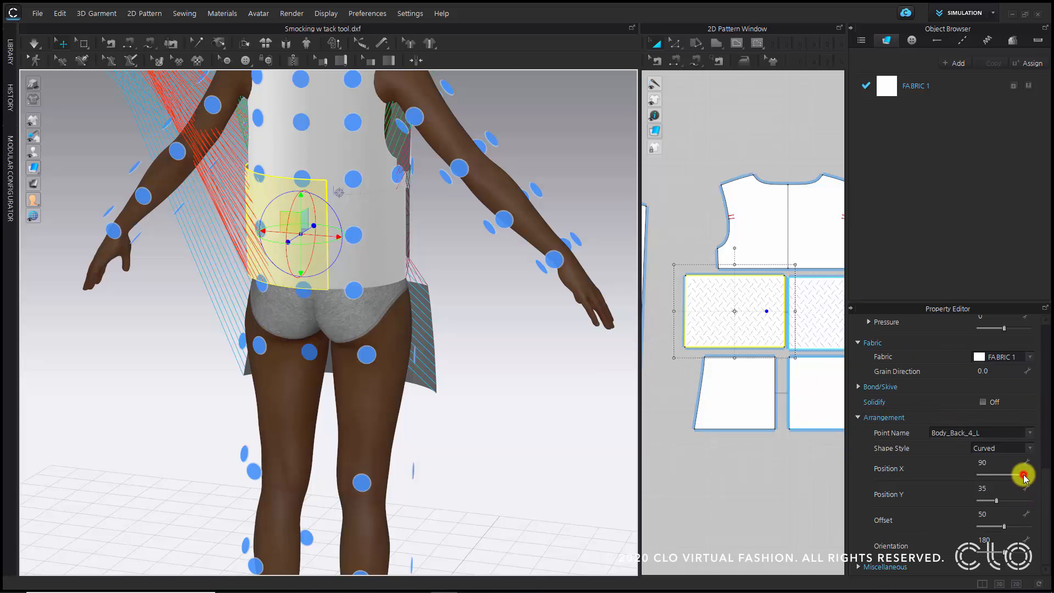
drag(1024, 478, 1023, 477)
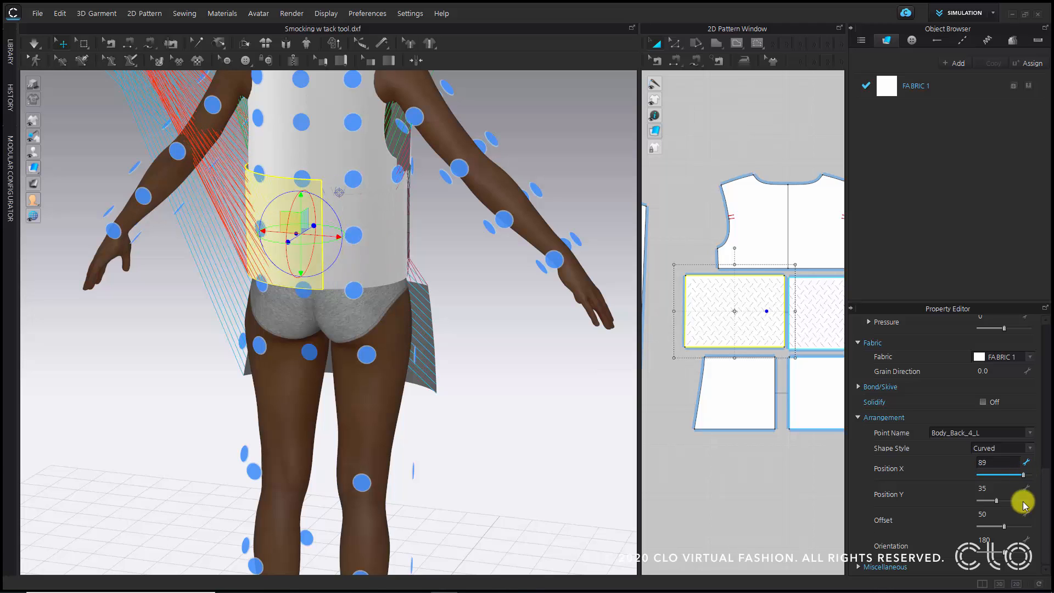
Increase the arrangement offset of the smocked back waist pieces so they stand farther out from the avatar's body
click(1008, 529)
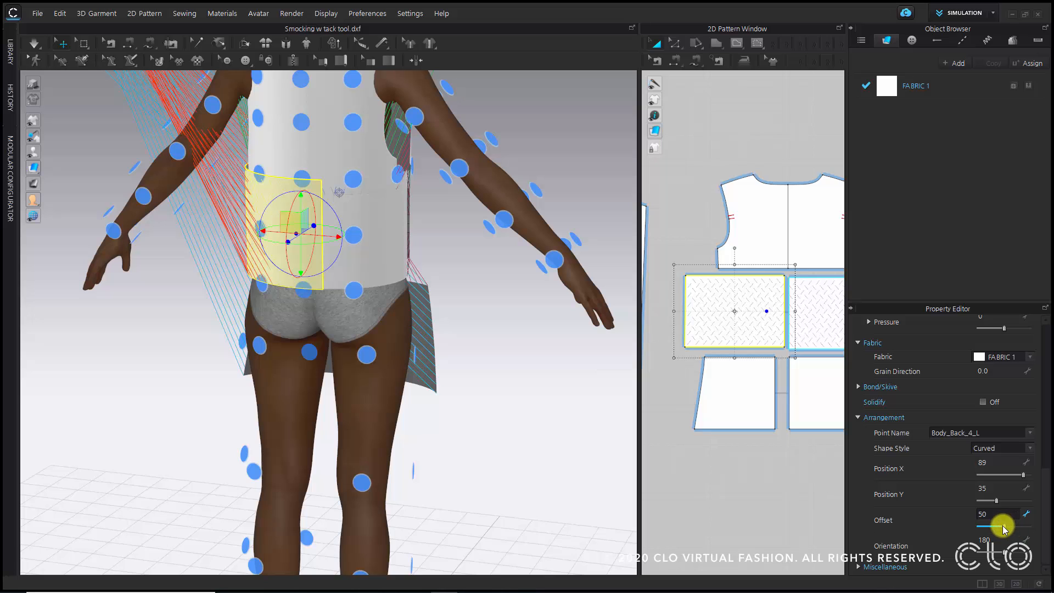
drag(1003, 529, 1013, 532)
click(511, 341)
right_drag(435, 403, 395, 291)
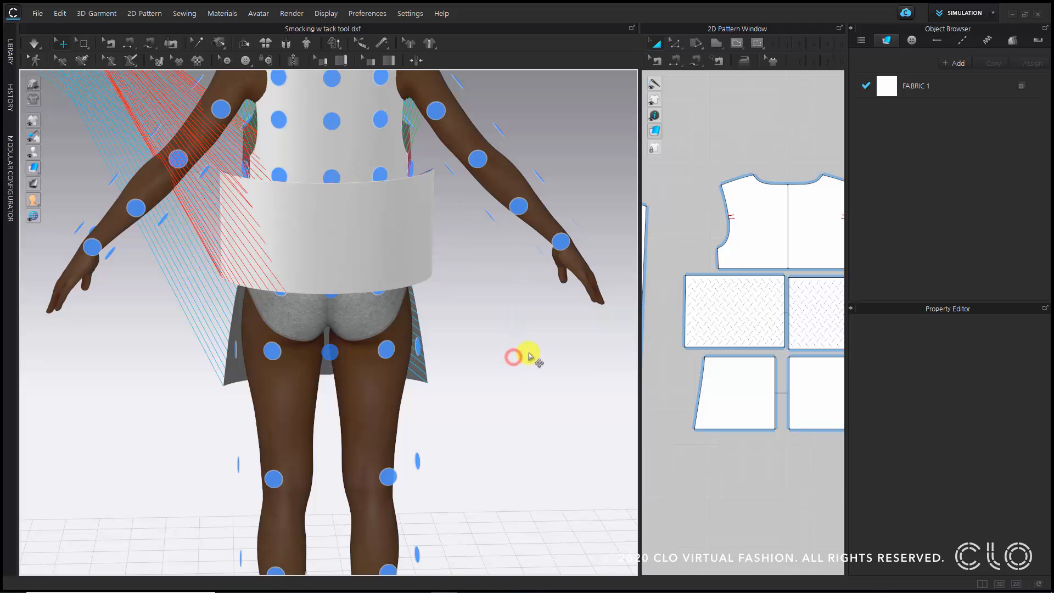
Arrange the back skirt piece and its mirrored partner at Leg_Skirt_Back_L, with an arrangement offset of 63
click(740, 404)
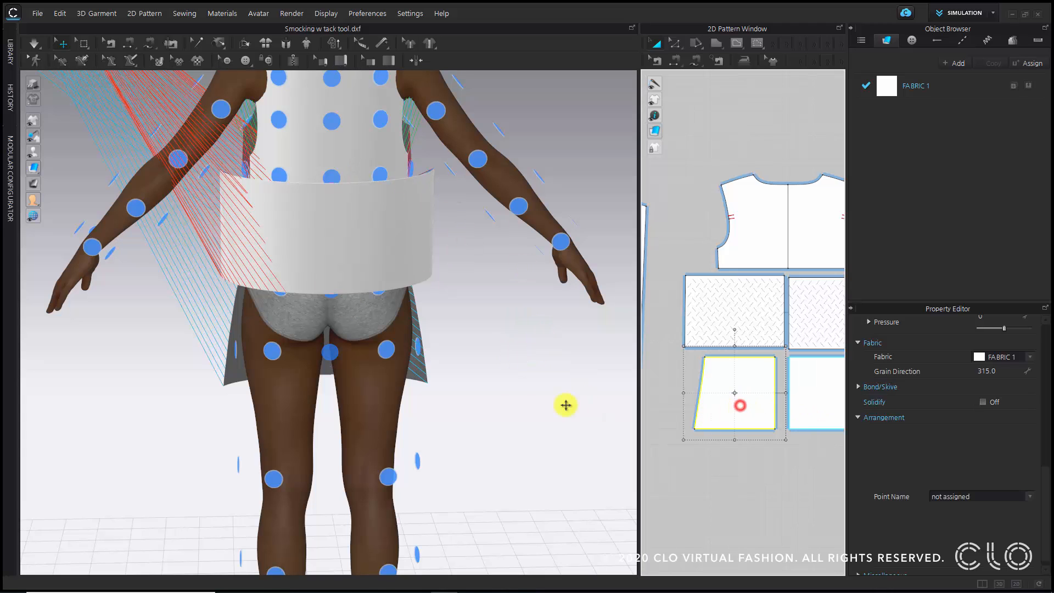
click(270, 353)
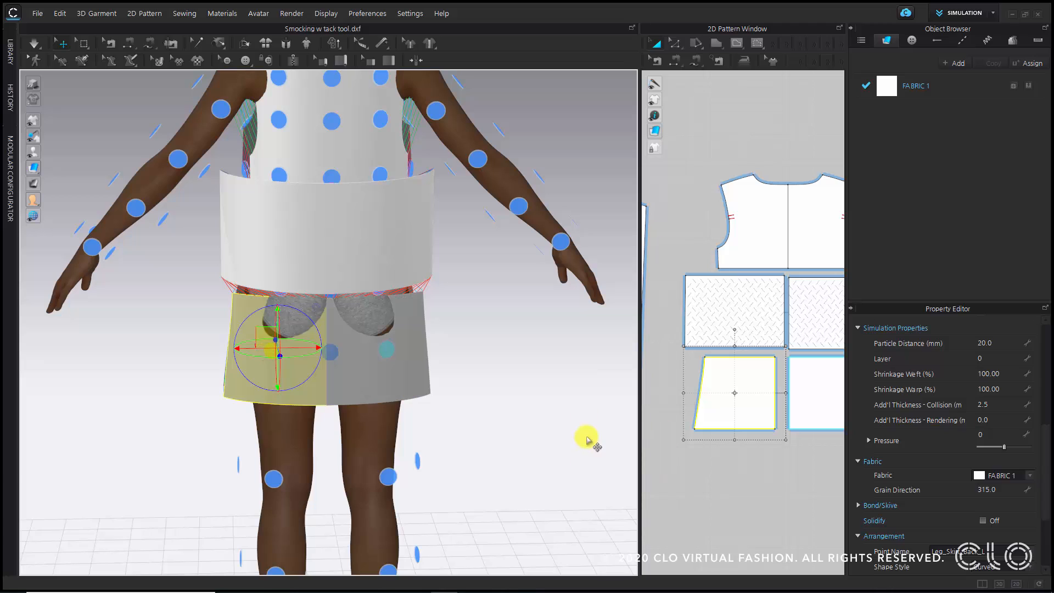
scroll(966, 477, down, 3)
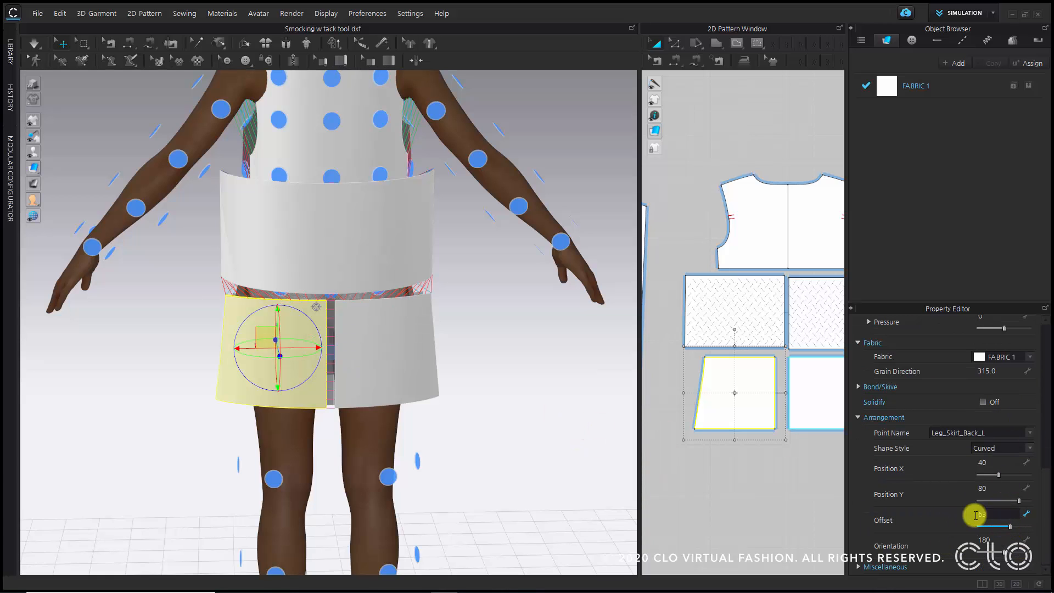
click(558, 333)
Arrange the sleeve, together with its mirrored partner, at the outer arm arrangement point so the pieces wrap around both arms
right_drag(551, 405, 530, 506)
scroll(748, 313, down, 5)
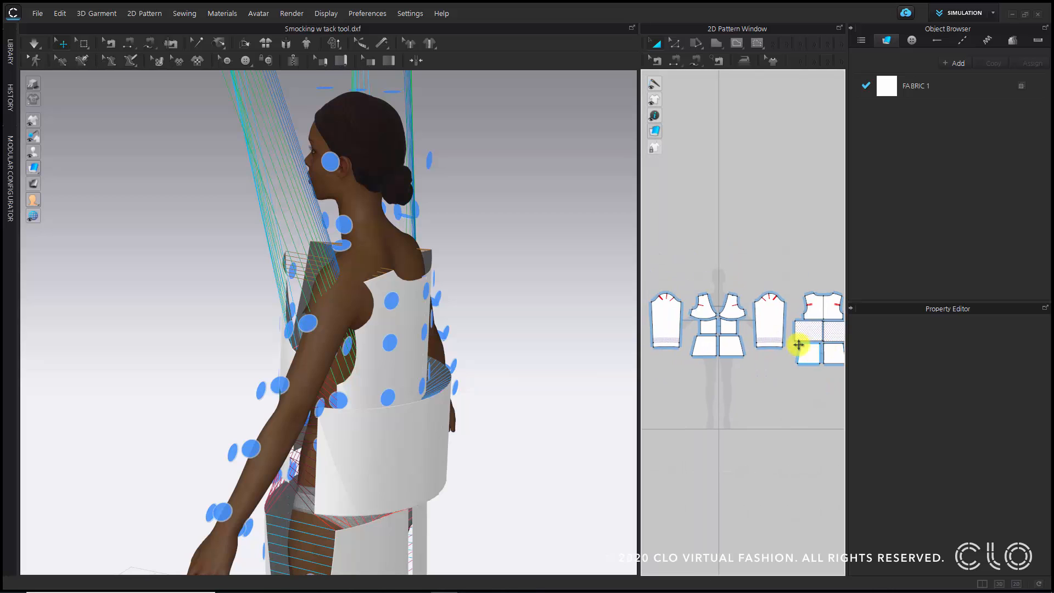
right_drag(527, 353, 659, 342)
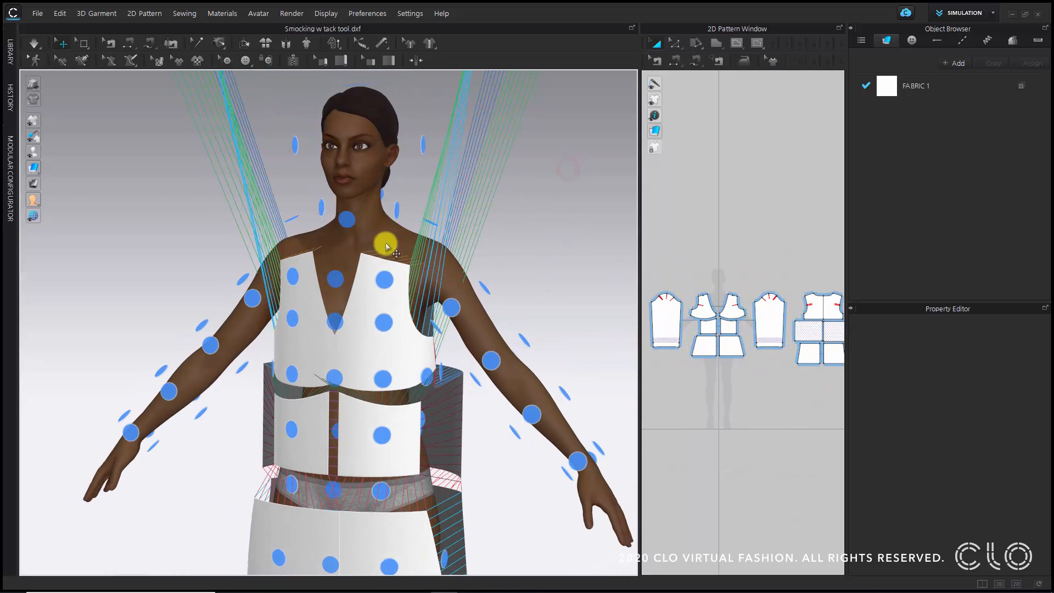
click(740, 308)
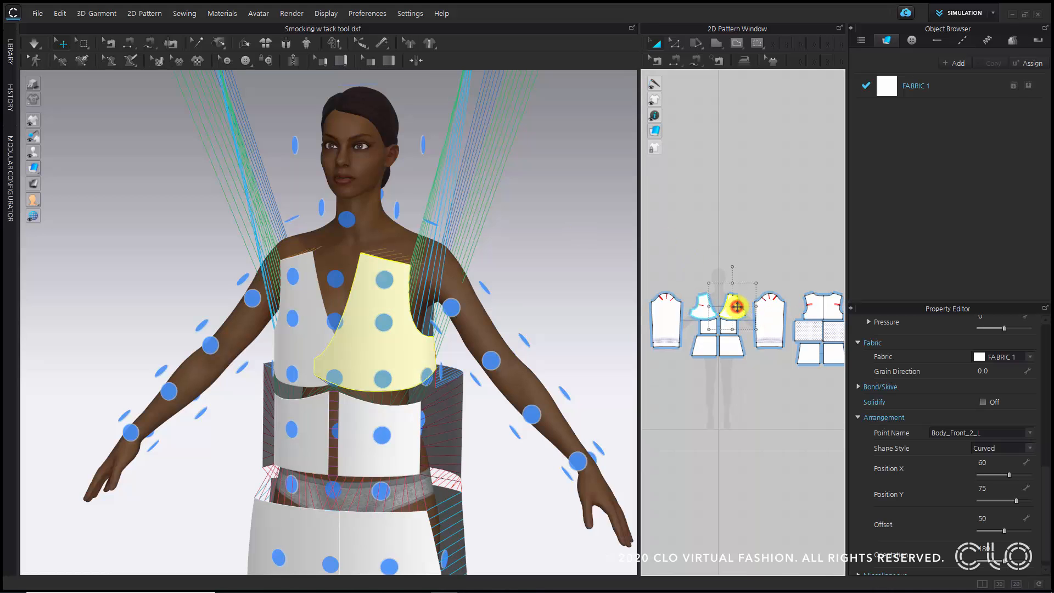
click(774, 309)
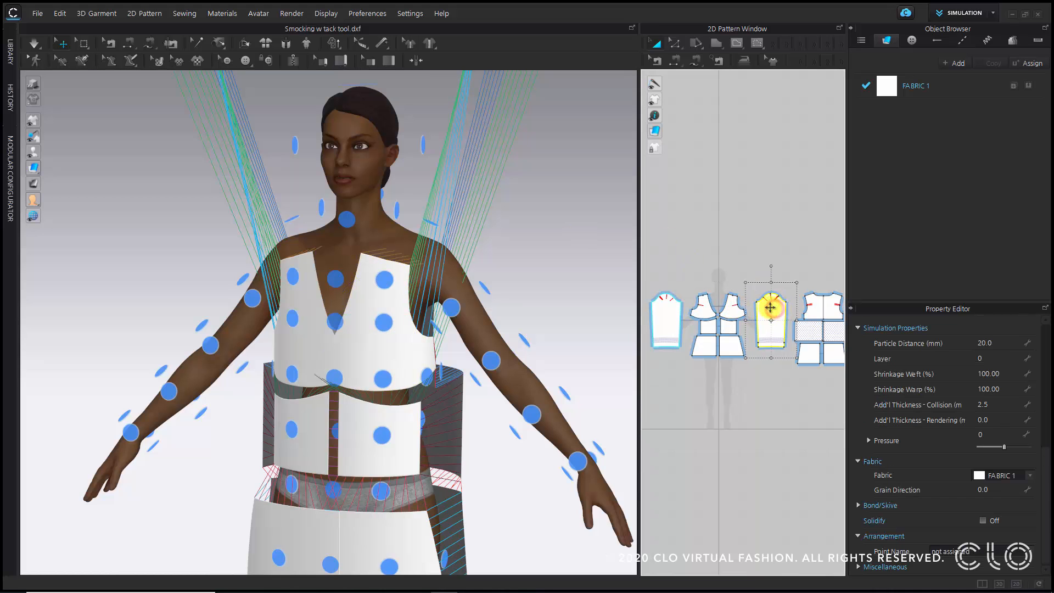
right_drag(560, 308, 479, 384)
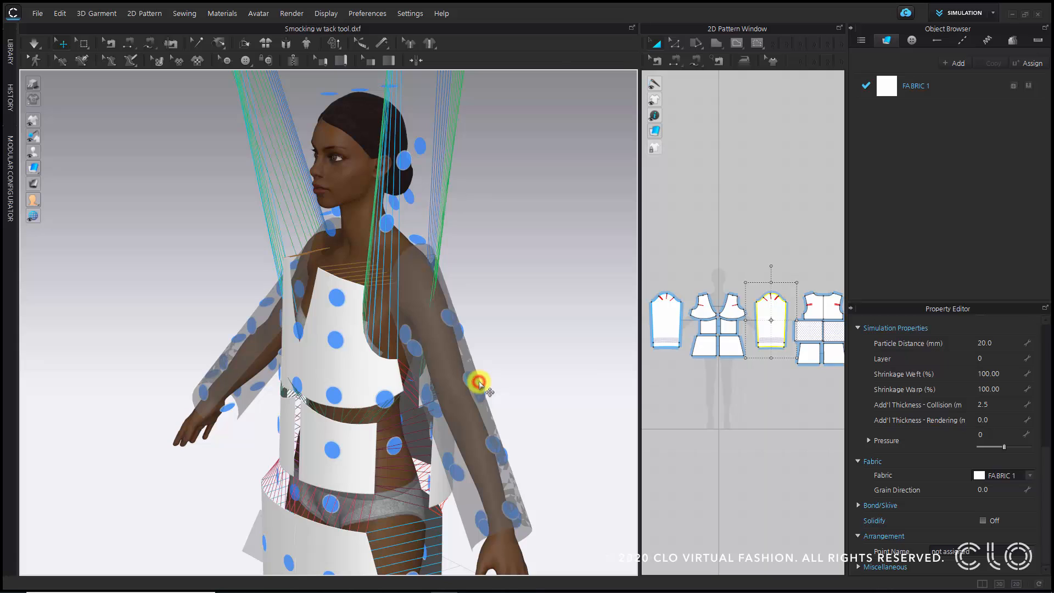
click(479, 384)
right_drag(549, 358, 617, 341)
click(569, 225)
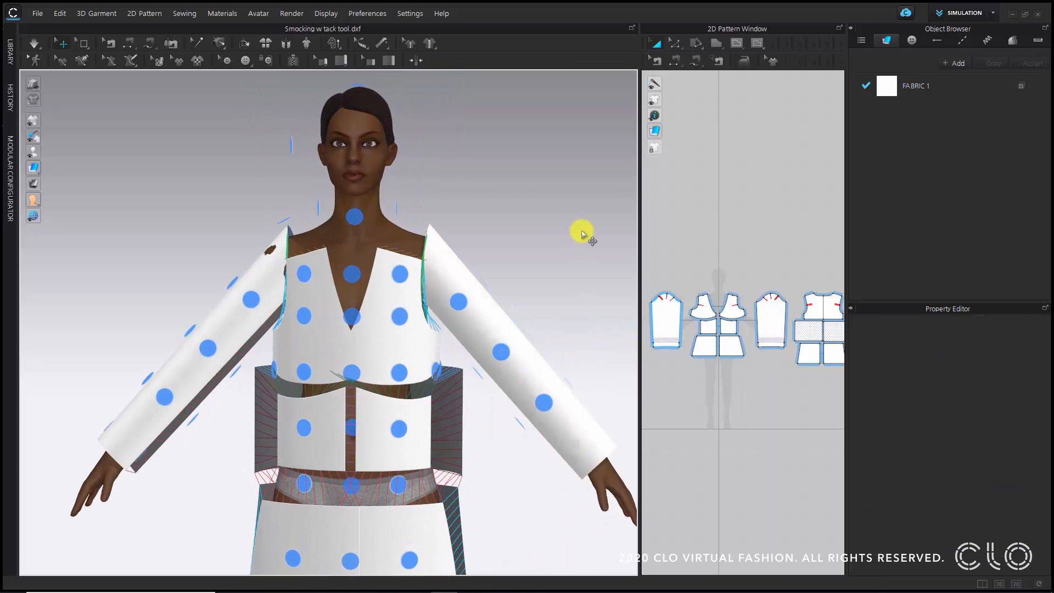
Simulate the arranged garment so it drapes on the avatar, and inspect the fit around the waist
key(2)
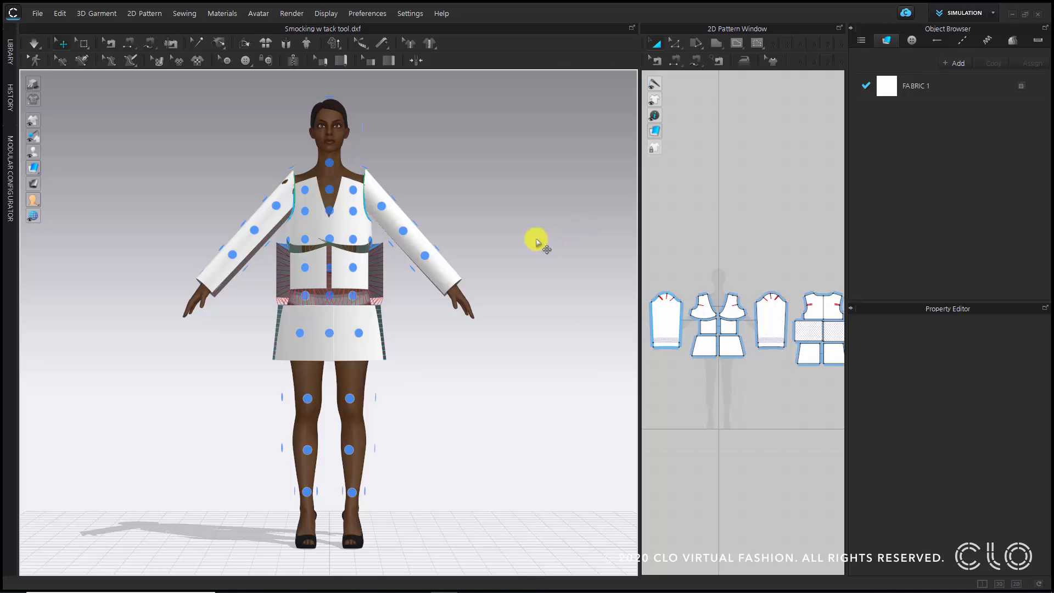
scroll(537, 242, up, 2)
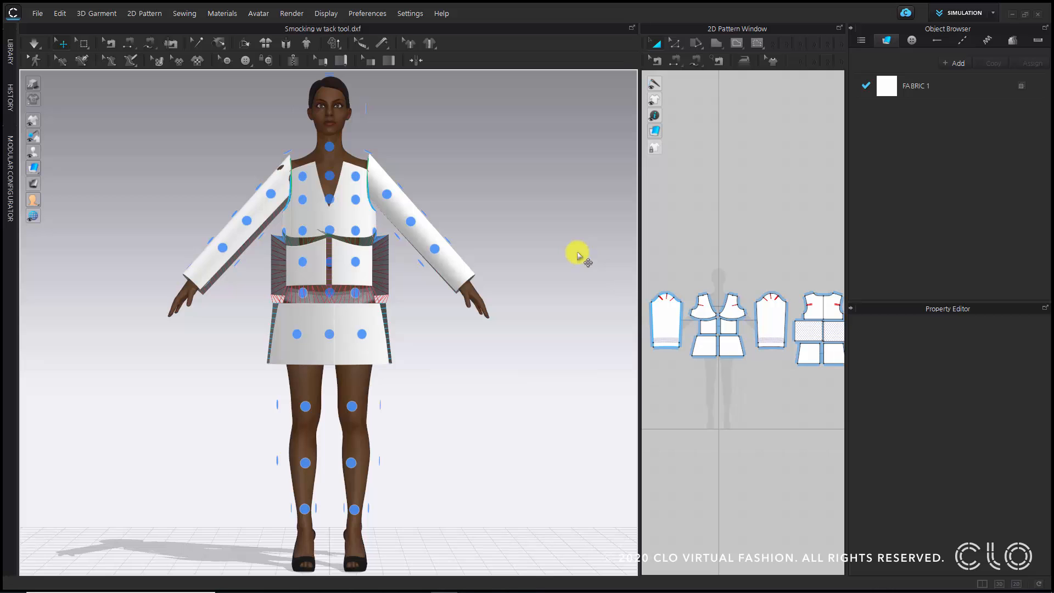
key(space)
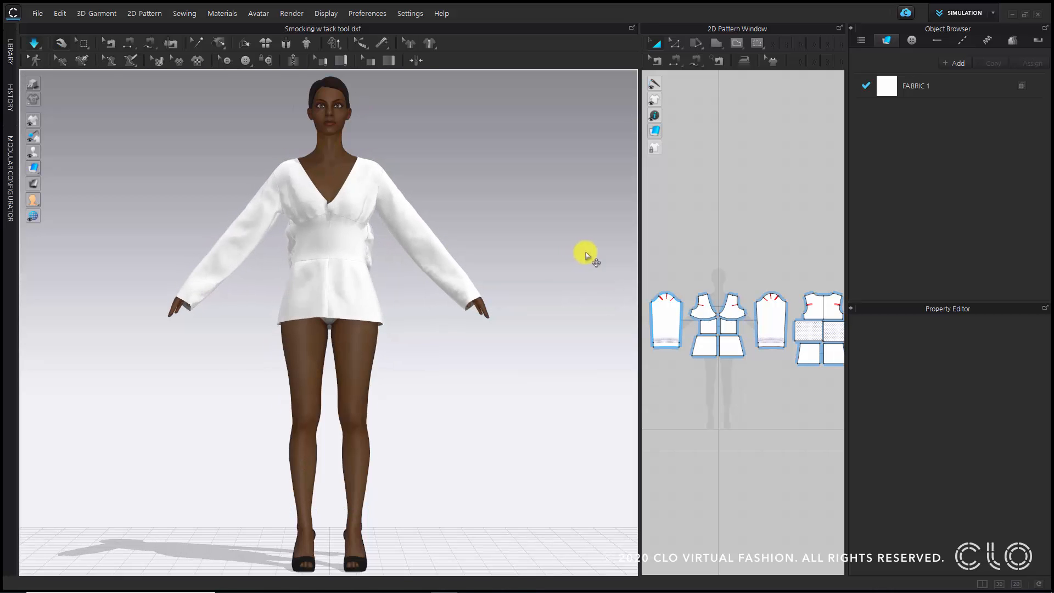
scroll(439, 274, up, 3)
right_drag(464, 302, 439, 291)
scroll(441, 288, down, 5)
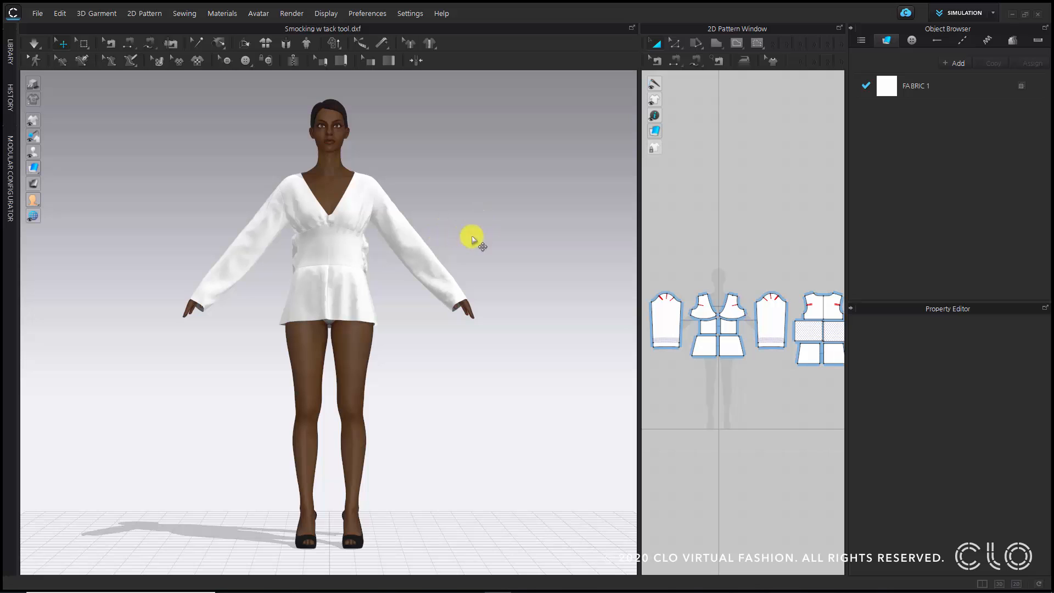
scroll(364, 235, up, 5)
right_drag(340, 316, 371, 243)
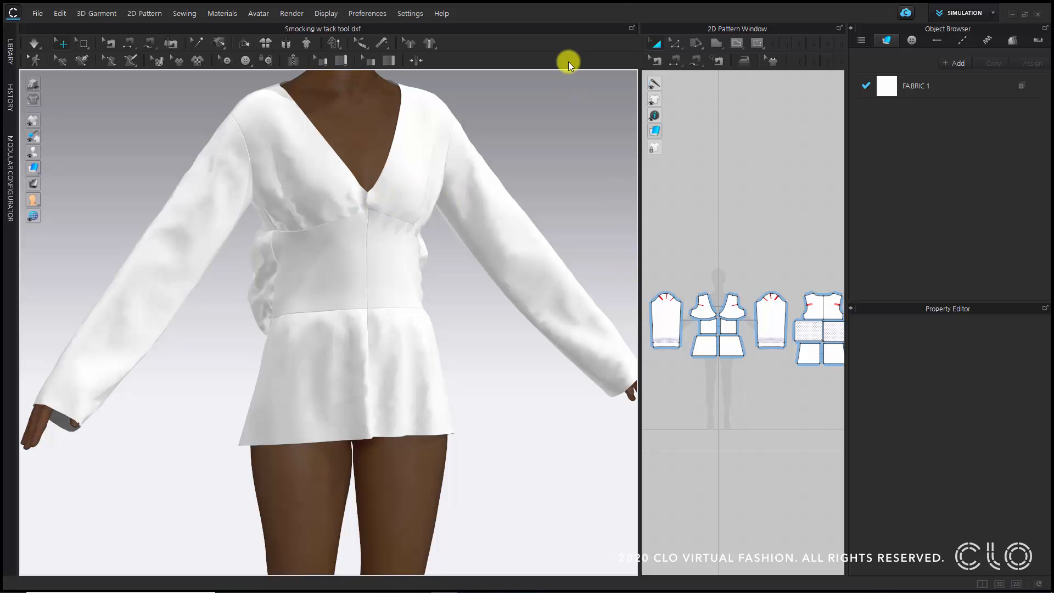
Enlarge the 2D pattern view and merge the two front bodice pieces along their short center front edges
drag(640, 118, 404, 127)
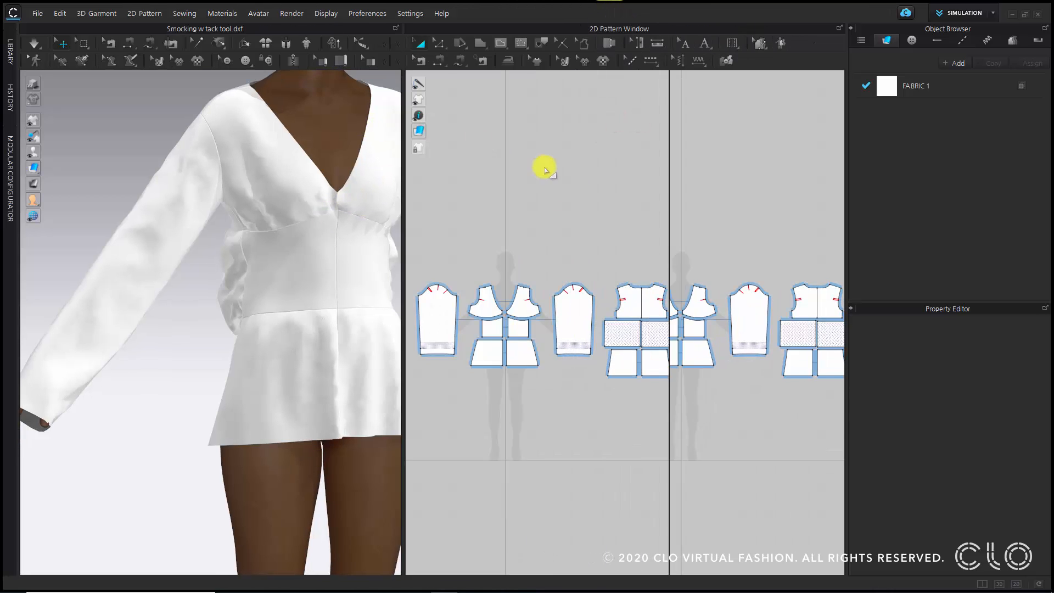
scroll(508, 250, up, 3)
click(438, 43)
scroll(571, 219, up, 5)
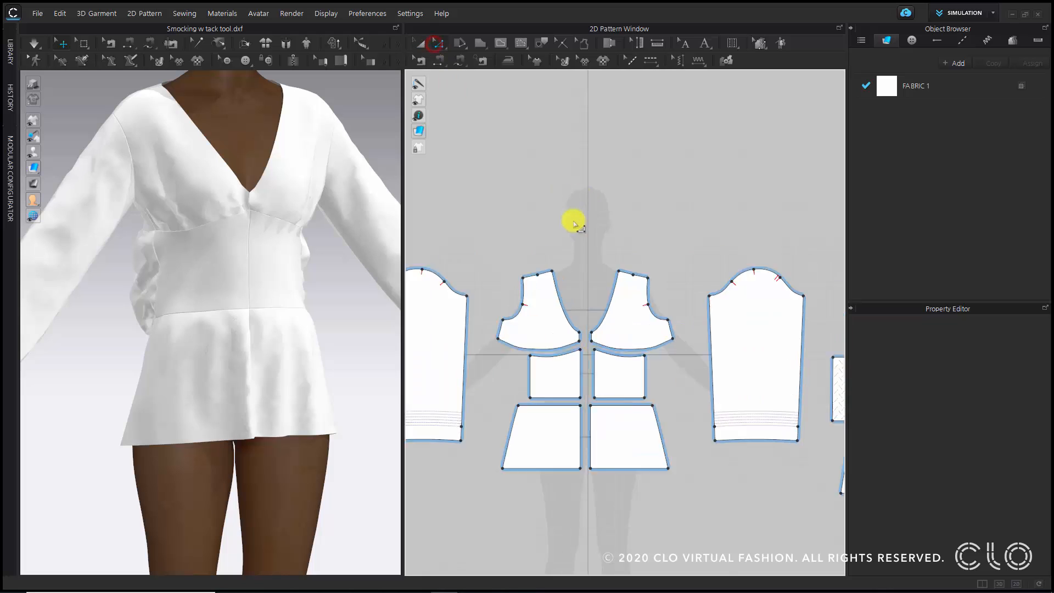
middle_drag(602, 470, 545, 269)
scroll(546, 269, up, 4)
scroll(592, 286, down, 2)
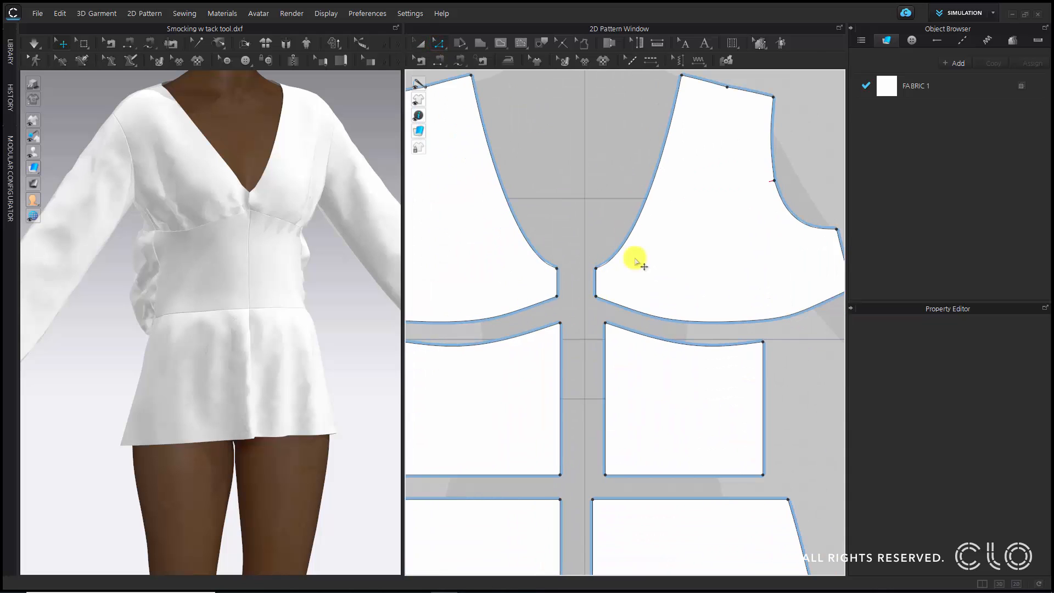
click(556, 282)
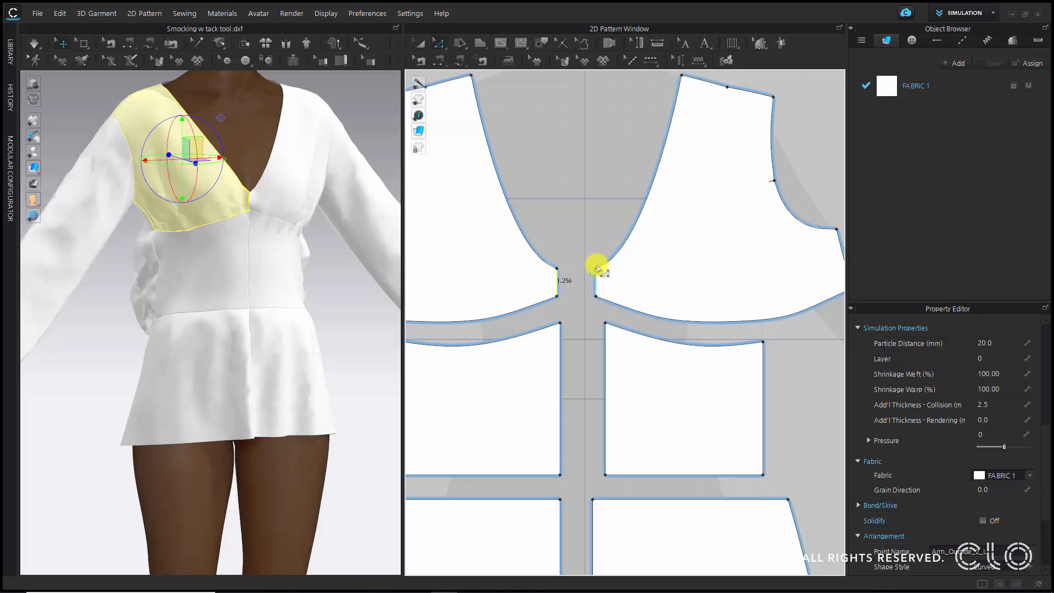
click(594, 296)
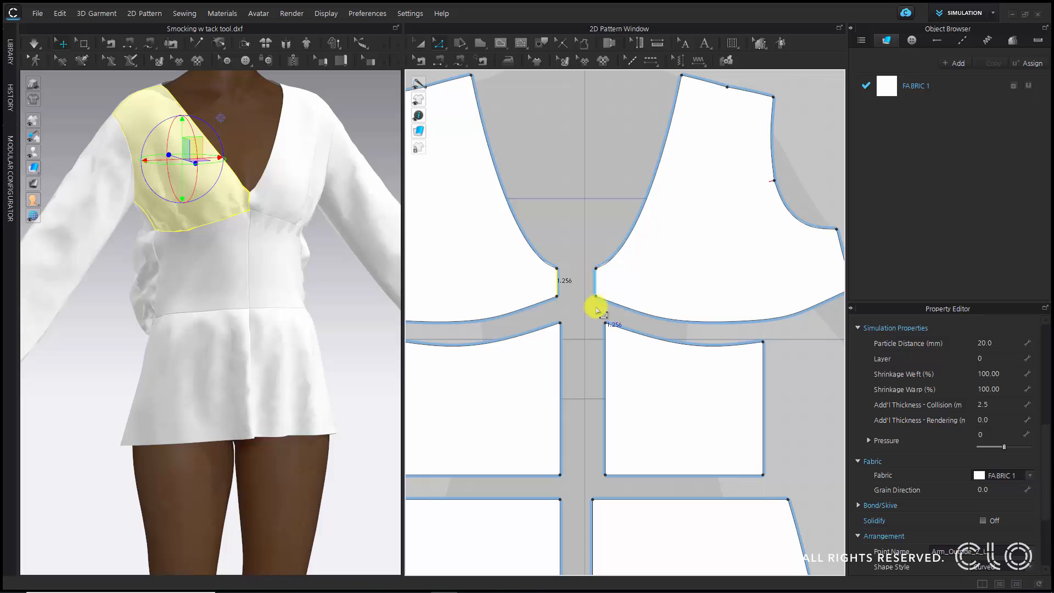
right_click(558, 281)
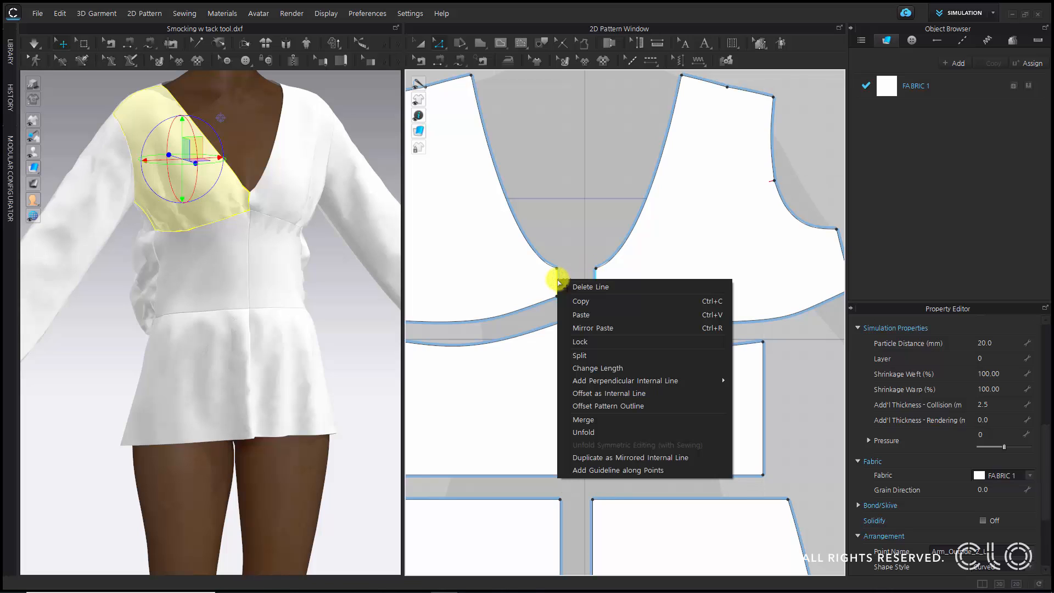
click(597, 419)
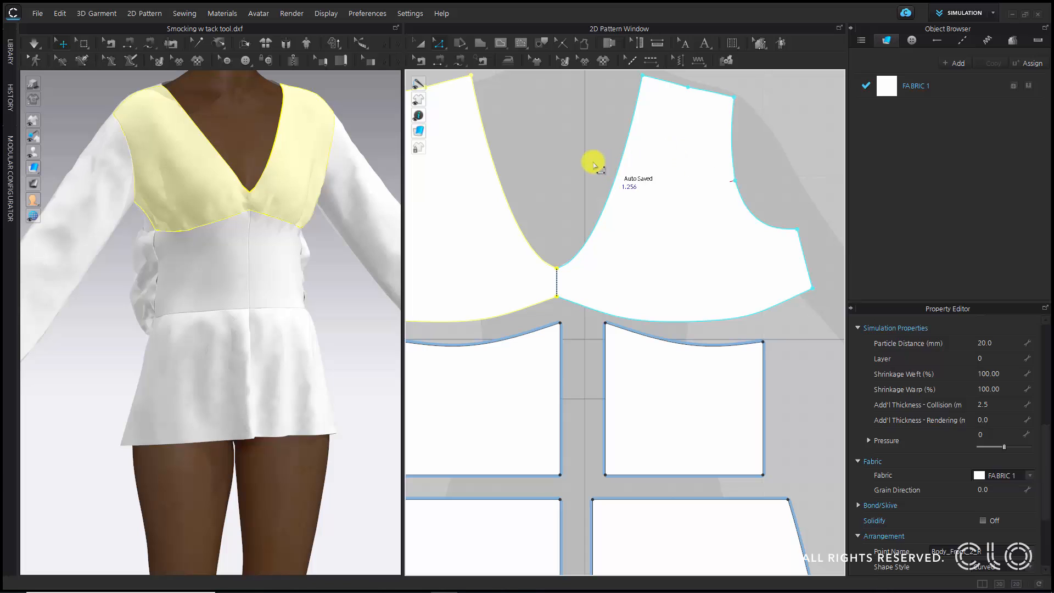
click(588, 160)
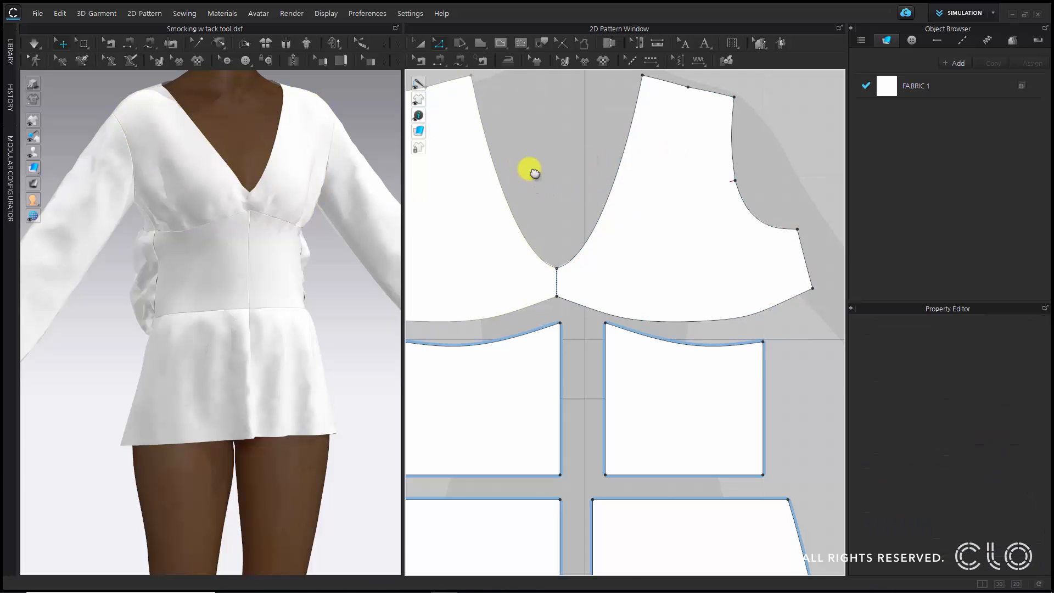
Try to move the shoulder end point of the front neckline down along the neckline curve
middle_drag(531, 171, 574, 218)
click(530, 200)
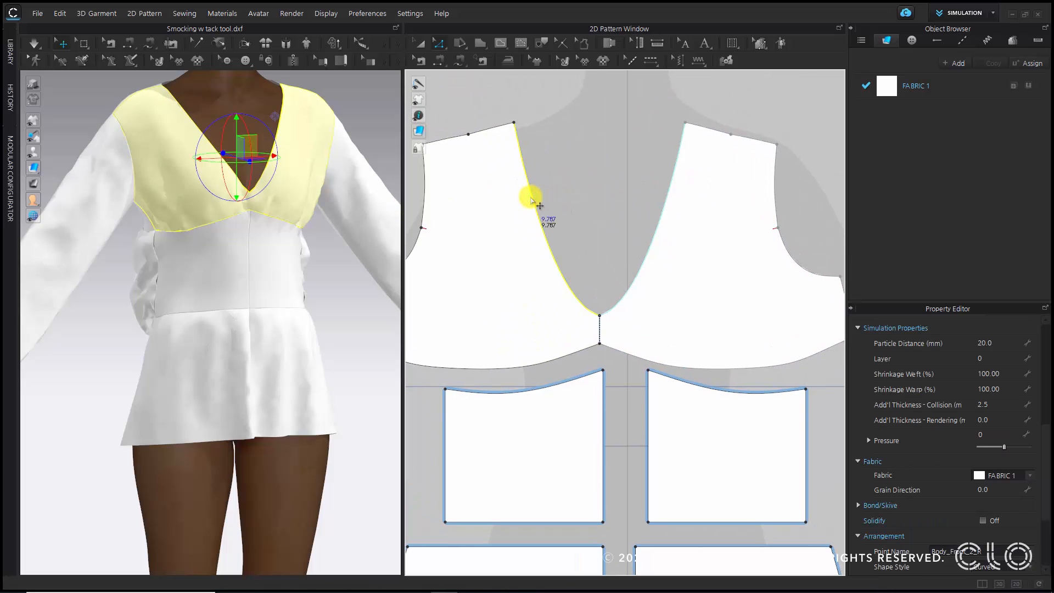
click(519, 127)
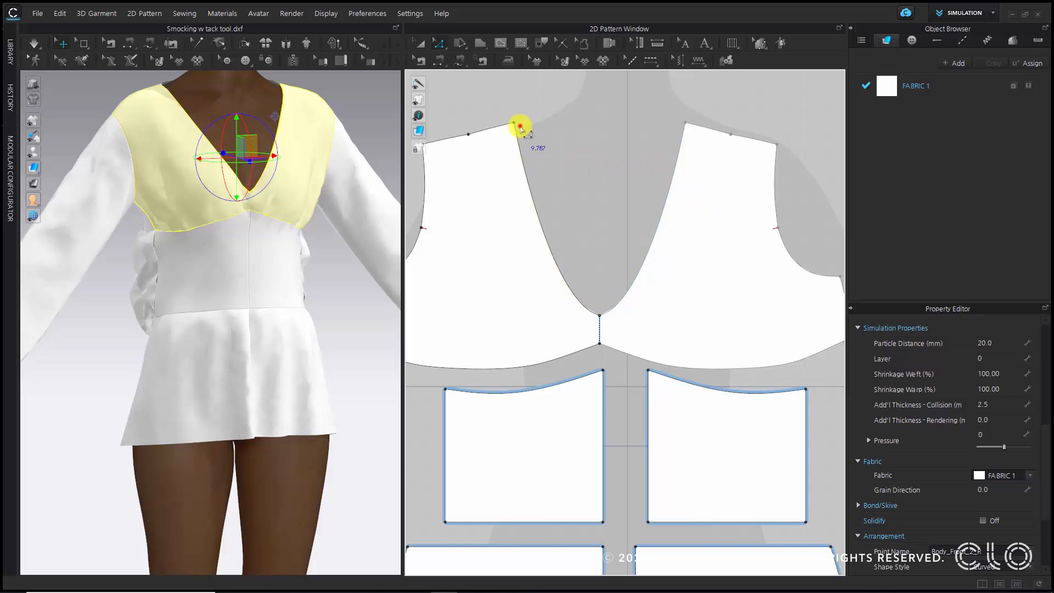
drag(518, 127, 530, 169)
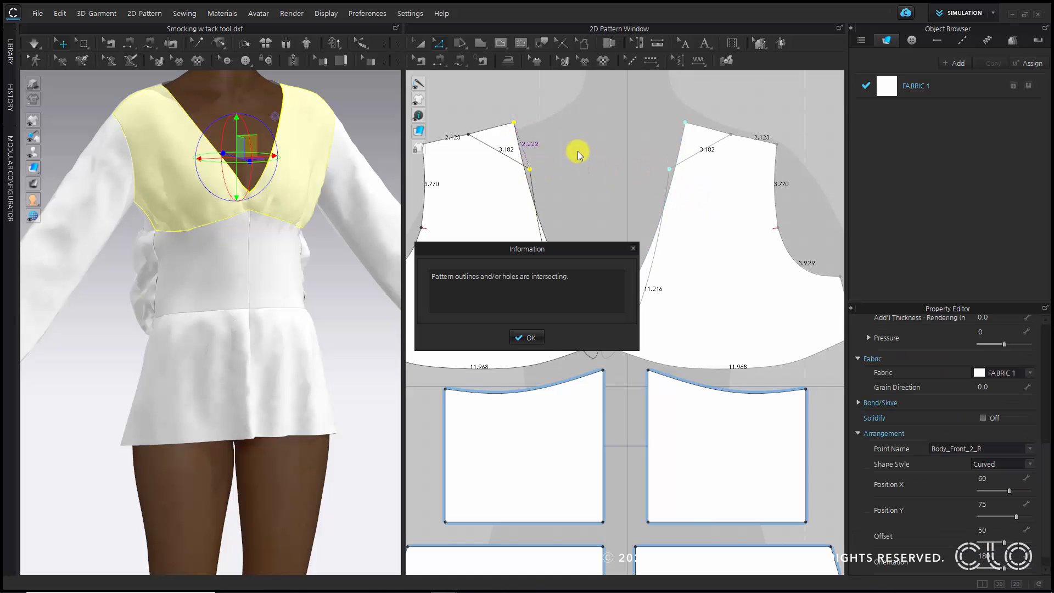
click(532, 334)
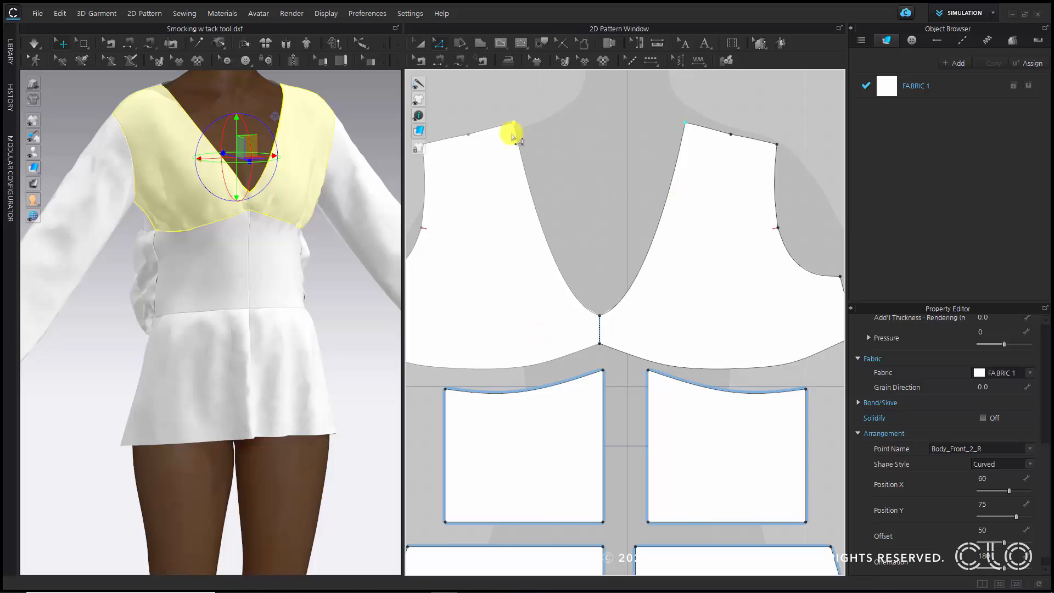
click(548, 179)
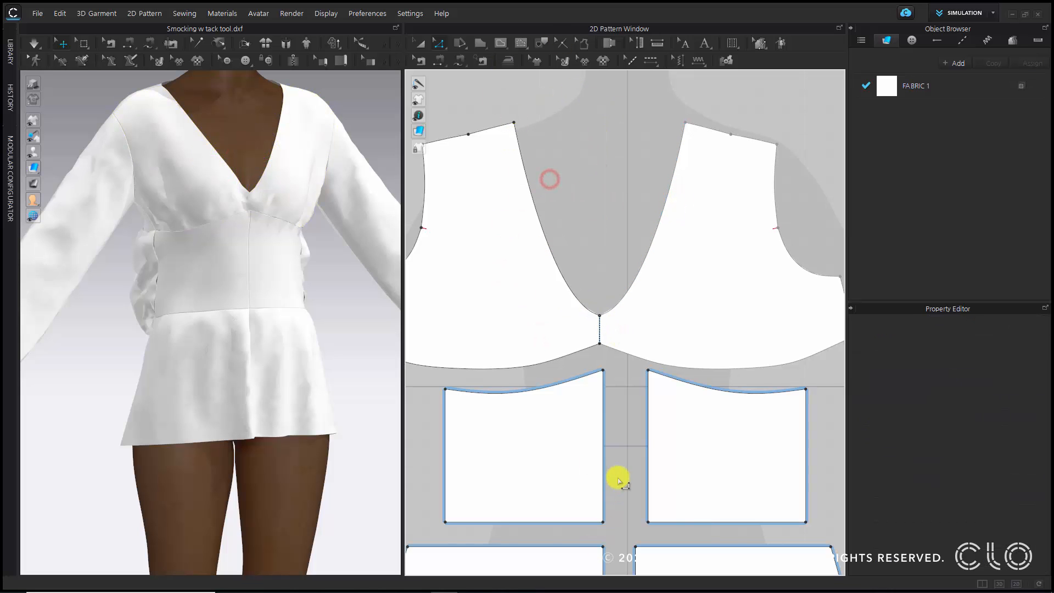
Merge the two front waist pieces along their center front edges
scroll(609, 478, down, 2)
middle_drag(607, 478, 597, 422)
right_click(588, 414)
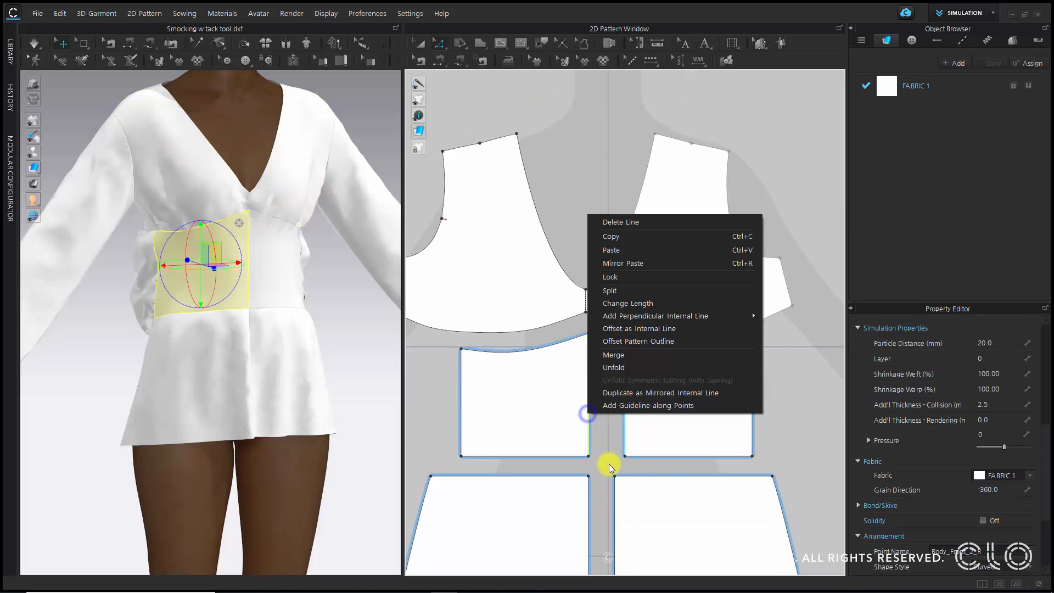
click(612, 357)
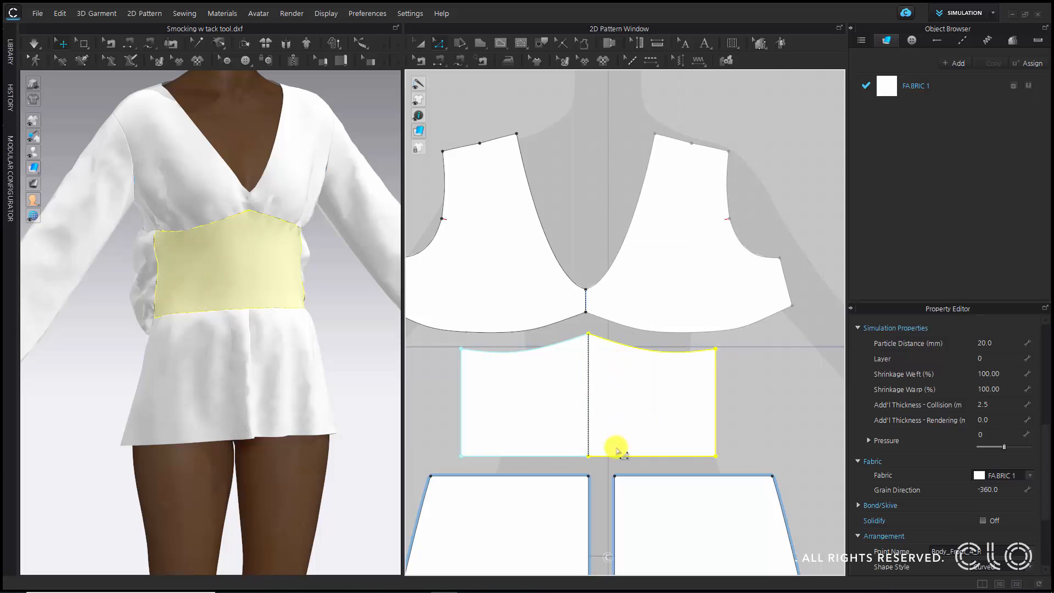
Merge the two front skirt pieces along their center front edges
middle_drag(614, 443, 621, 424)
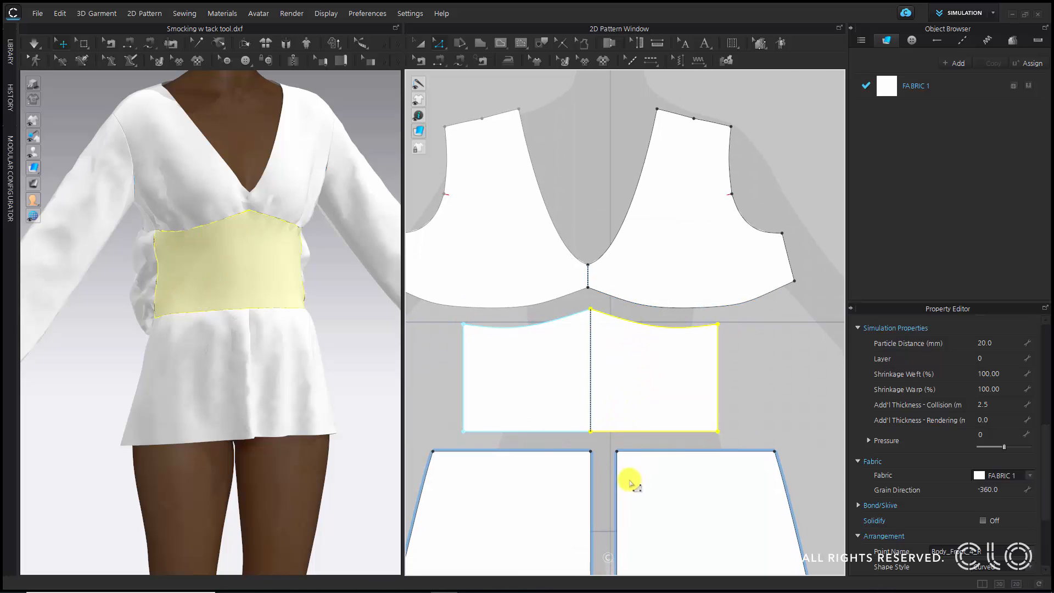
middle_drag(631, 477, 588, 370)
right_click(569, 380)
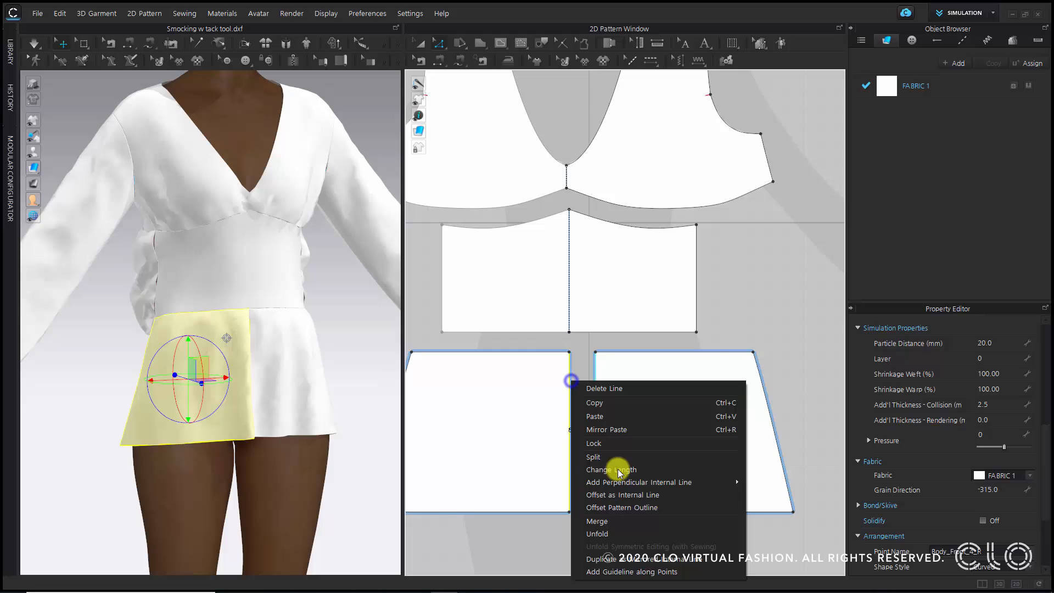
click(607, 521)
Merge the two smocked back waist pieces along their center back edges
scroll(557, 390, down, 3)
middle_drag(635, 376, 496, 392)
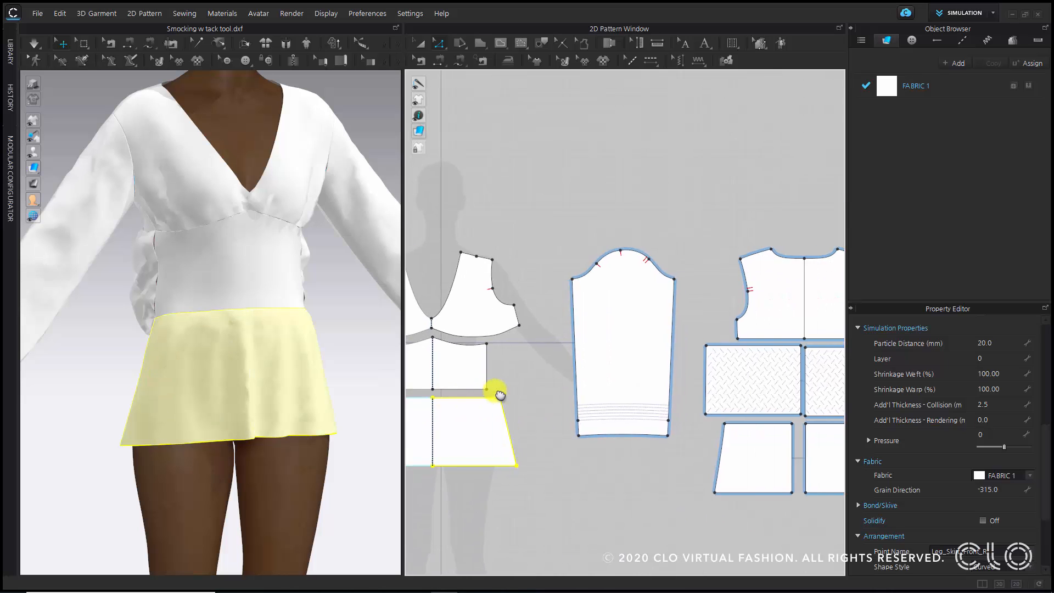
middle_drag(685, 329, 539, 351)
scroll(665, 378, up, 3)
scroll(642, 435, up, 2)
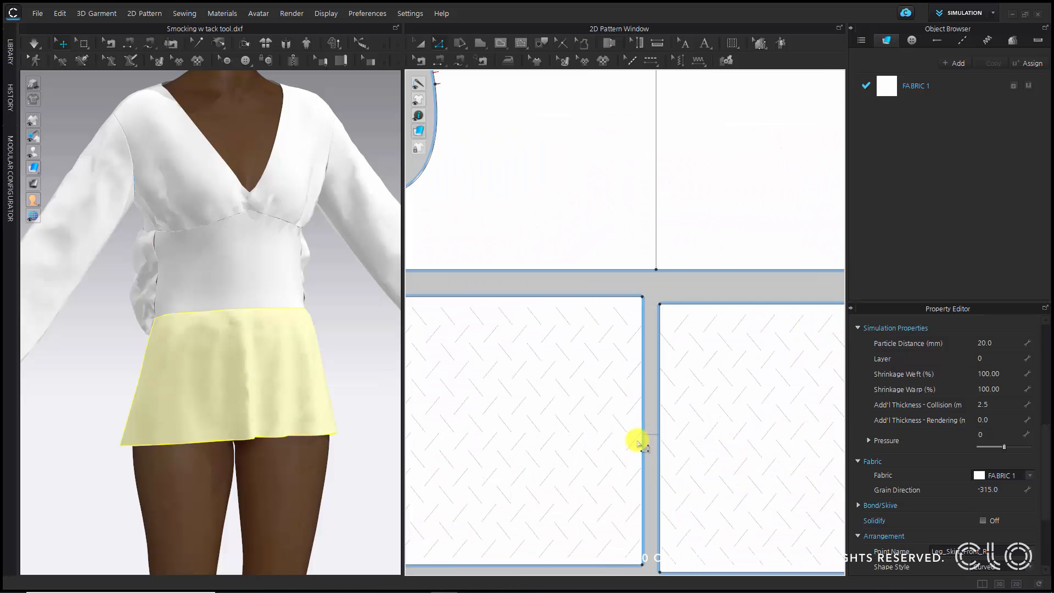
right_click(642, 439)
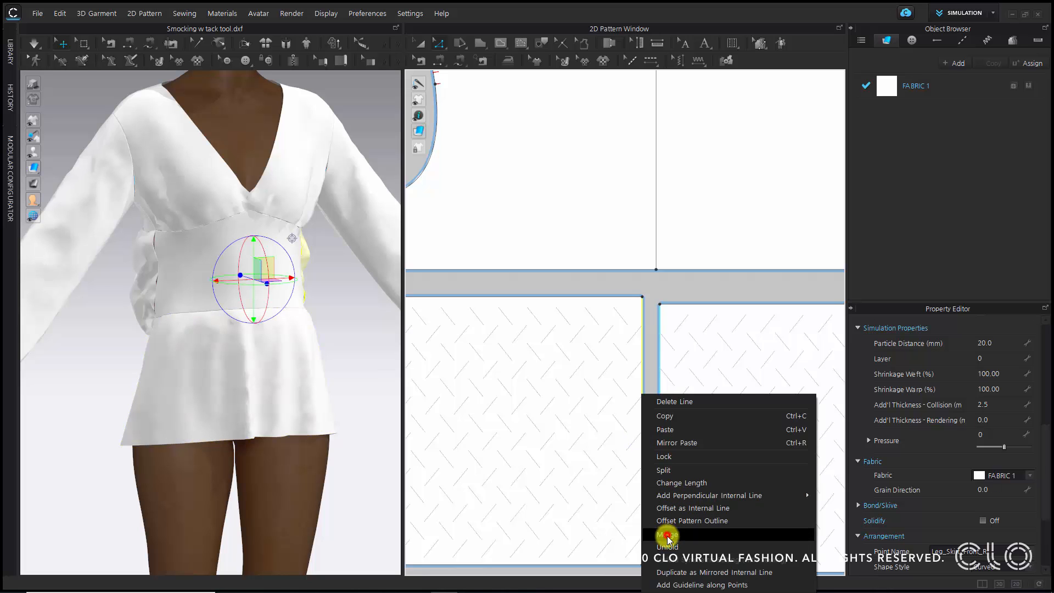
click(667, 534)
click(665, 505)
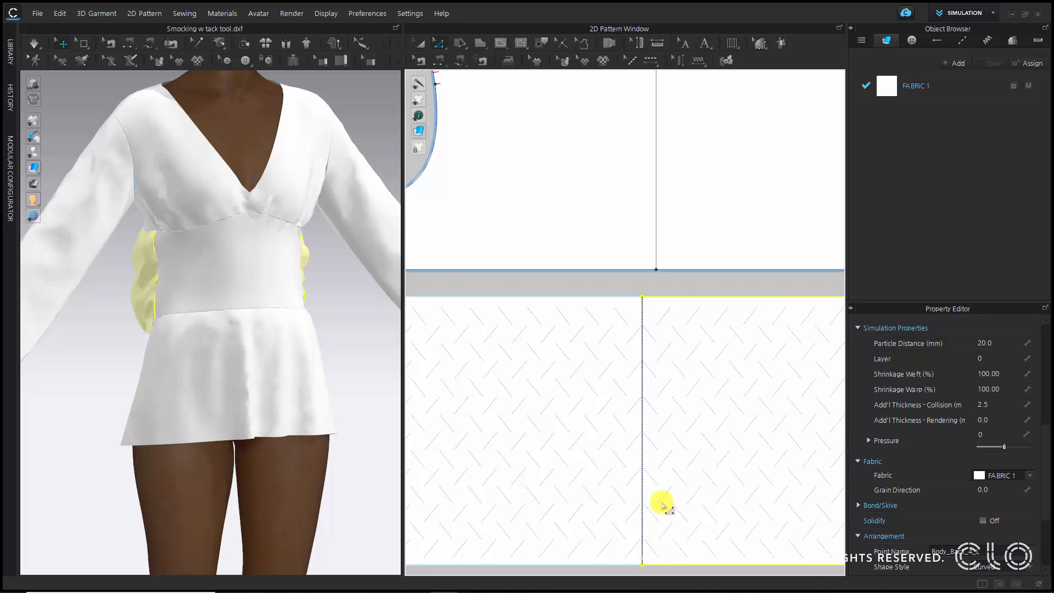
Merge the two back skirt pieces along their center back edges
scroll(664, 504, down, 3)
middle_drag(665, 504, 660, 385)
middle_drag(640, 471, 626, 392)
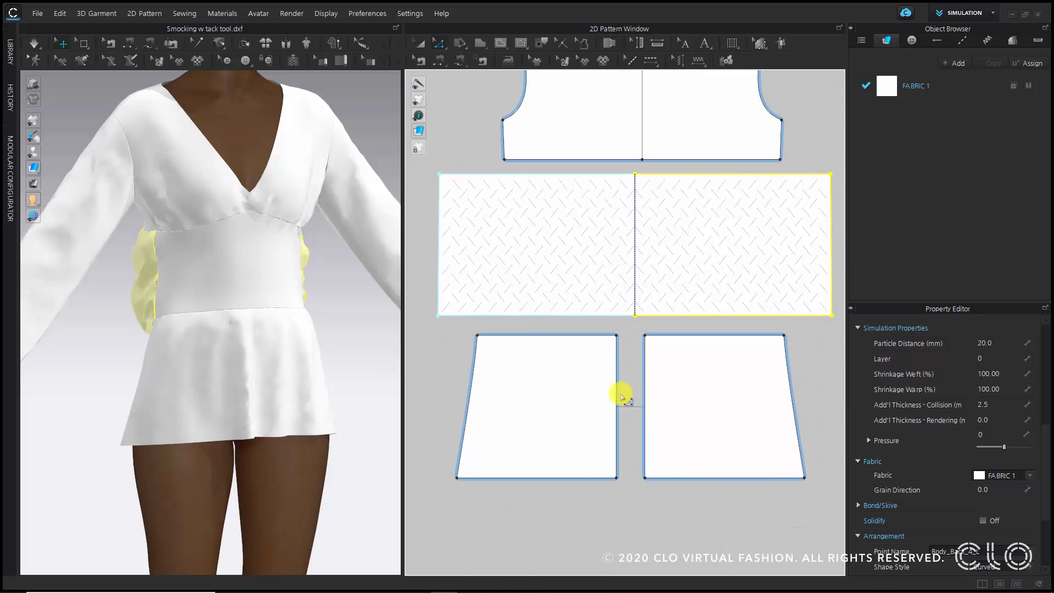
right_click(617, 388)
click(670, 529)
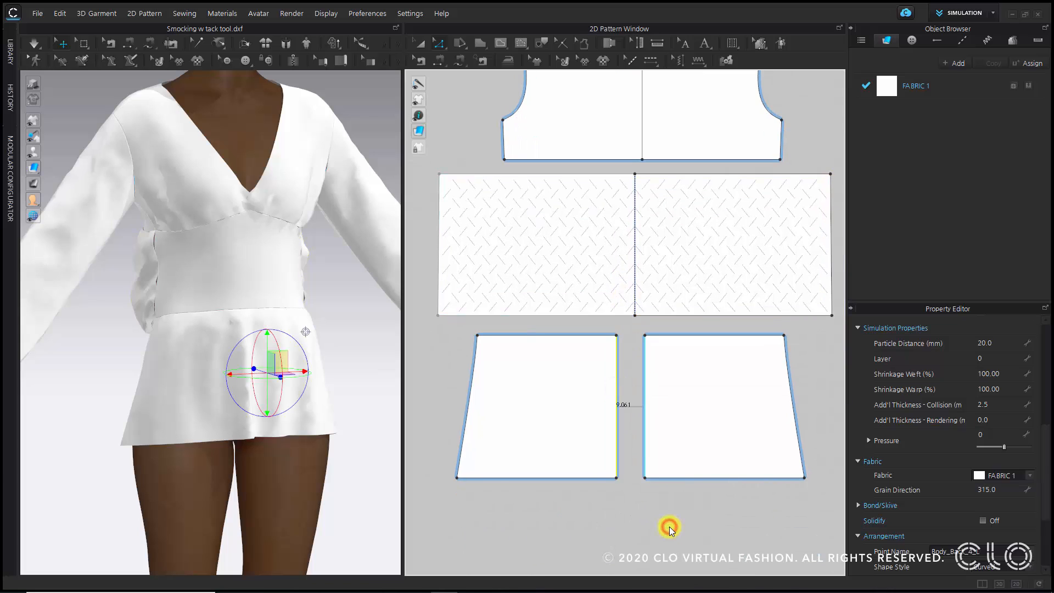
Move the two back bodice pieces apart and merge them along their center back edges
scroll(668, 511, down, 4)
middle_drag(665, 498, 802, 477)
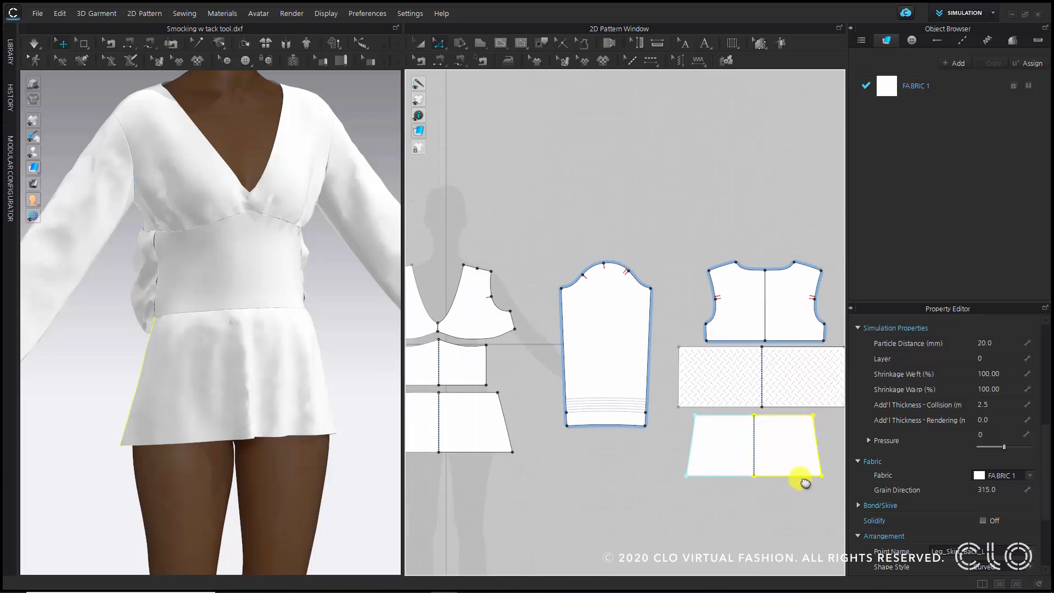
scroll(768, 356, up, 5)
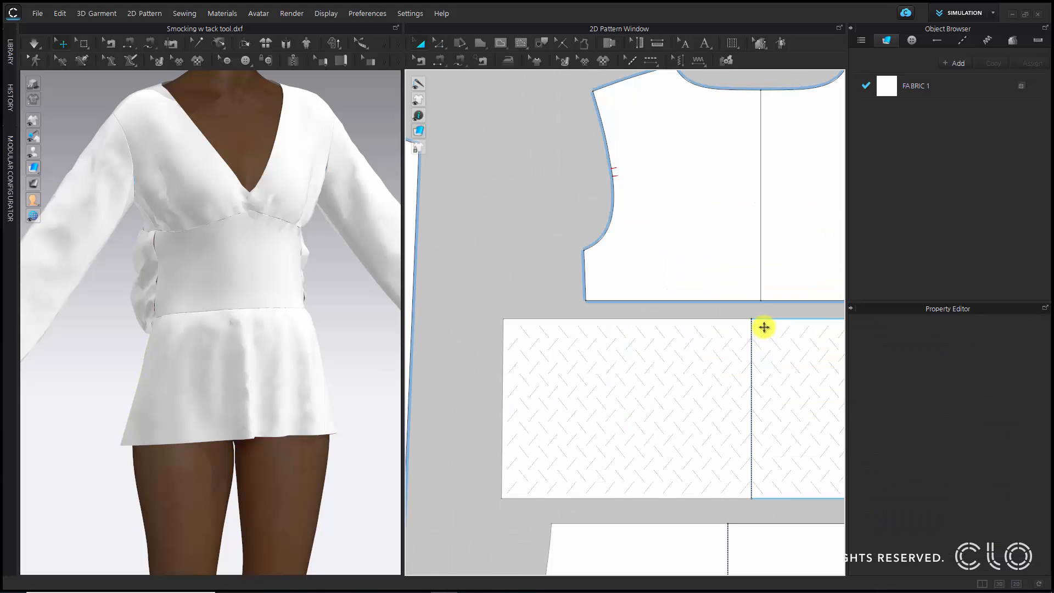
click(660, 324)
click(726, 92)
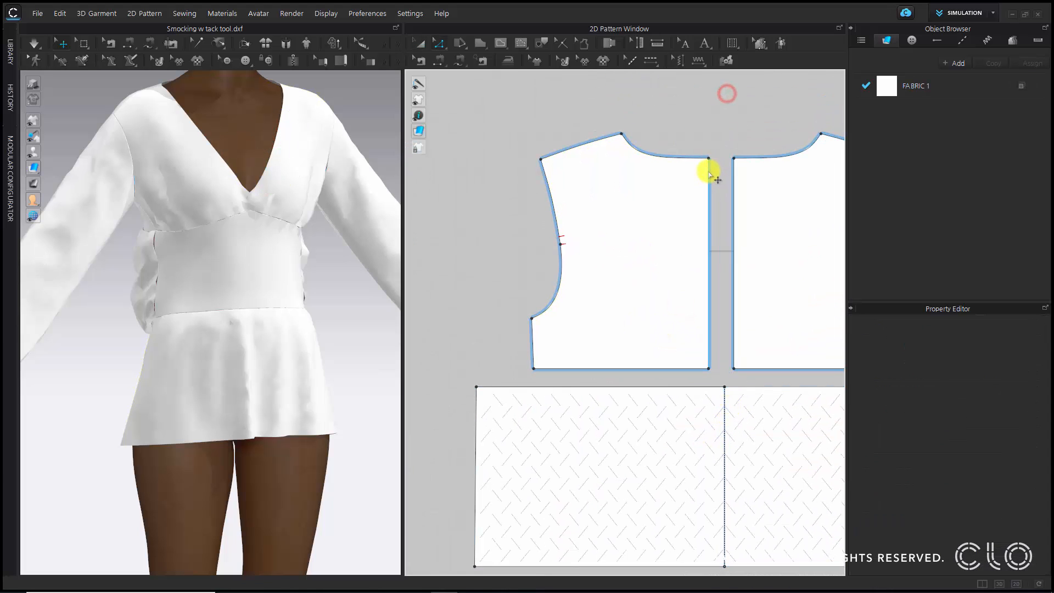
right_click(707, 170)
click(781, 313)
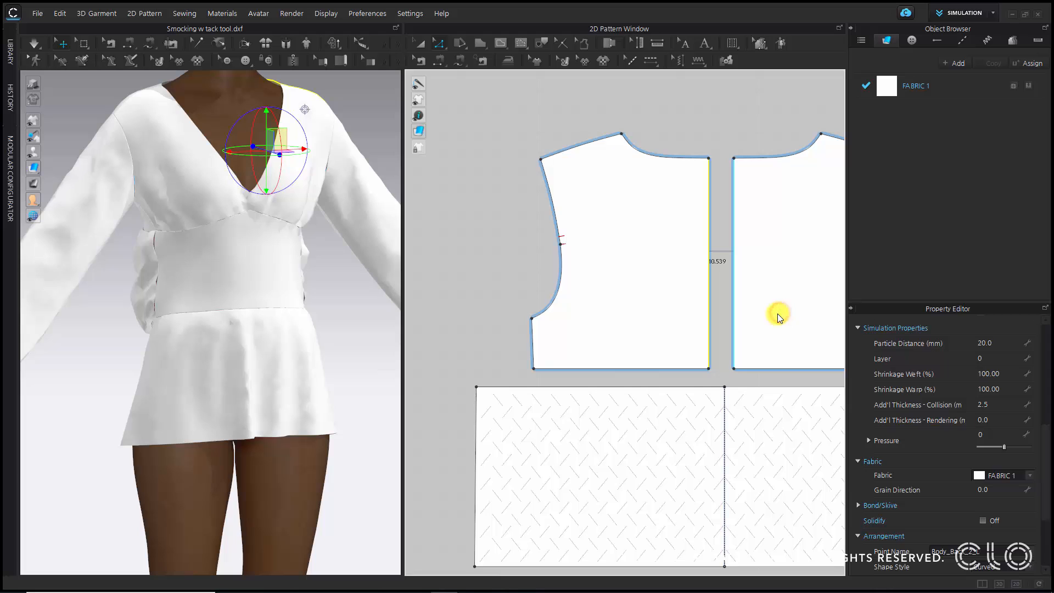
click(779, 317)
Simulate the garment with the merged pieces and inspect the drape on the avatar from the front and side
scroll(736, 345, down, 3)
mouse_move(134, 279)
right_down()
mouse_move(322, 281)
mouse_move(146, 278)
right_up()
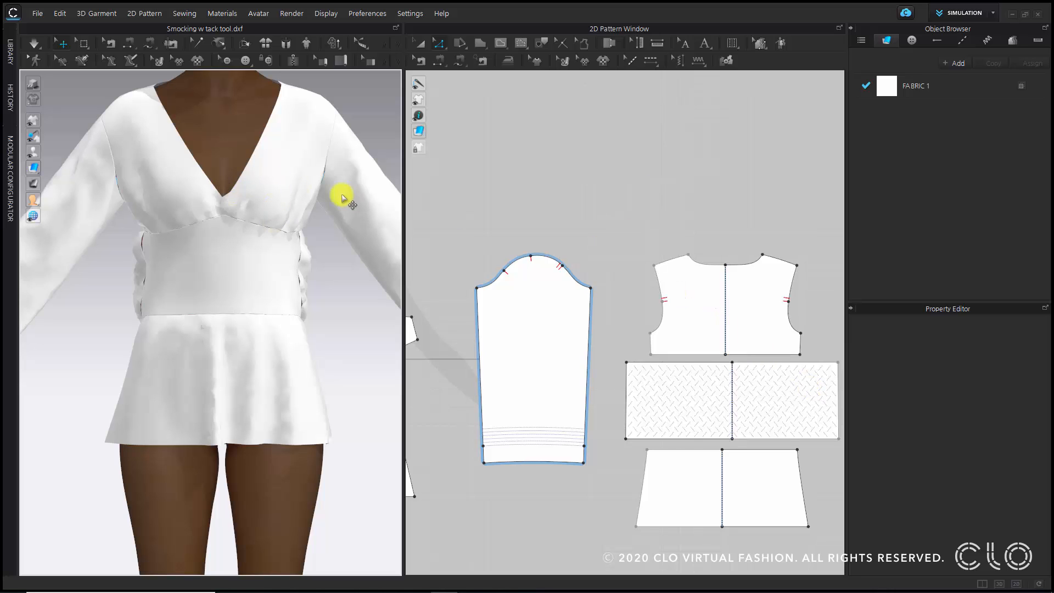
scroll(228, 245, down, 2)
scroll(252, 245, down, 2)
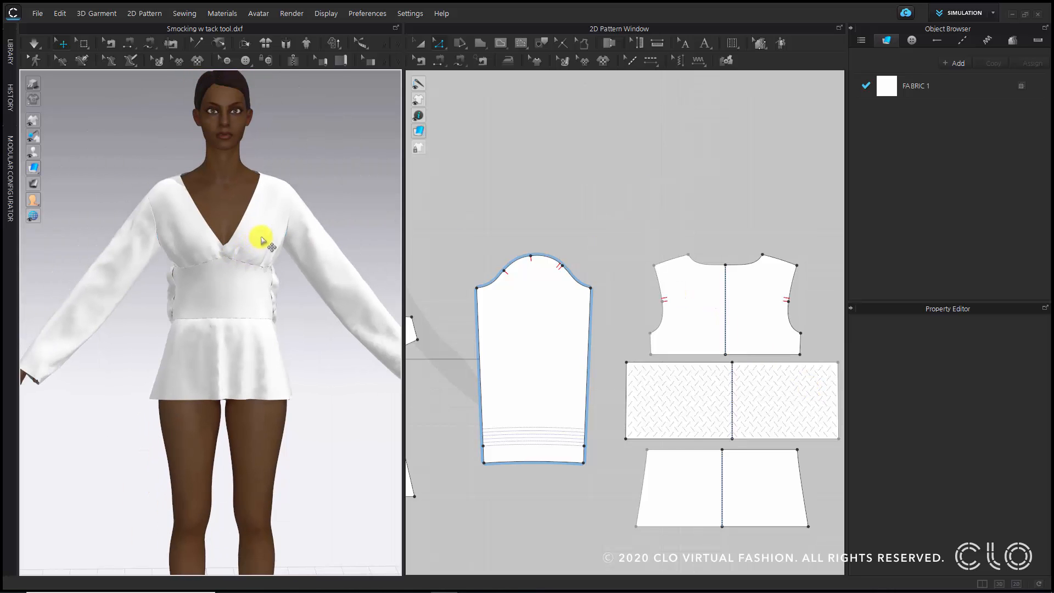
key(space)
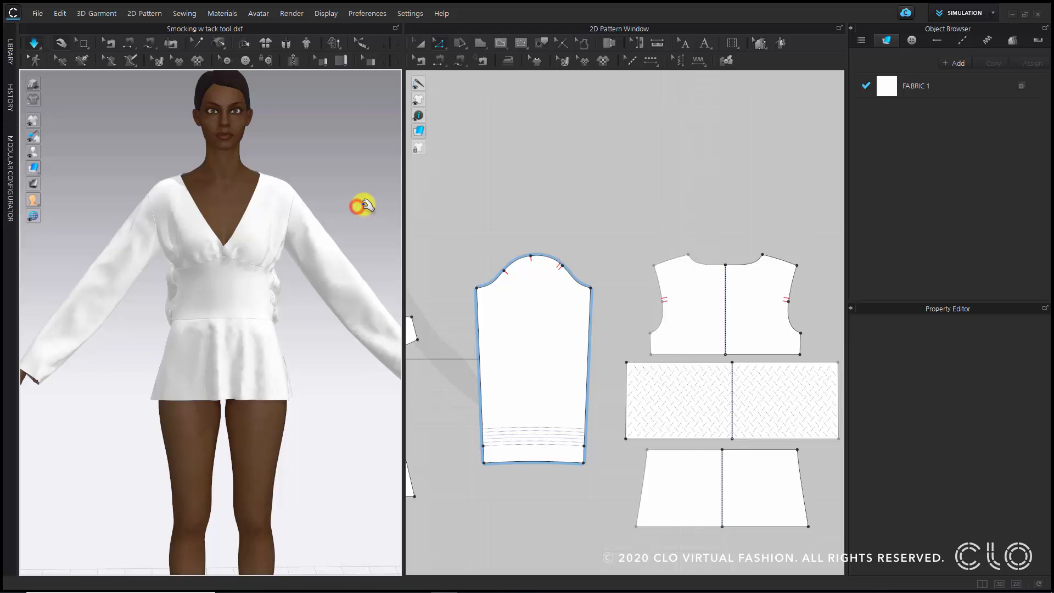
right_drag(354, 207, 305, 241)
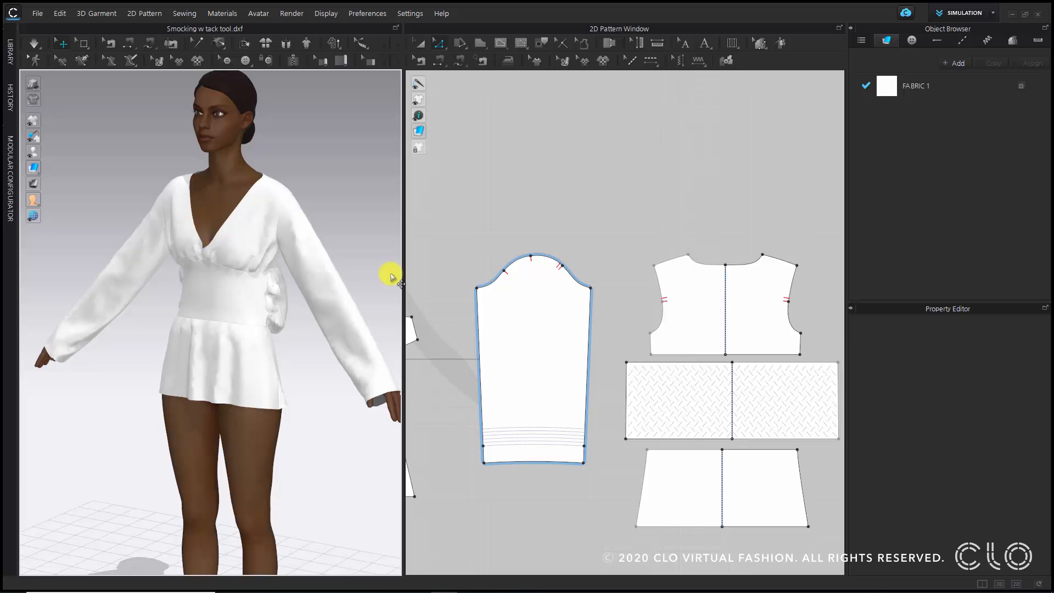
Load the FV2_03_Attention.pos pose onto the avatar, using Pose Only so that the avatar size is maintained
click(8, 50)
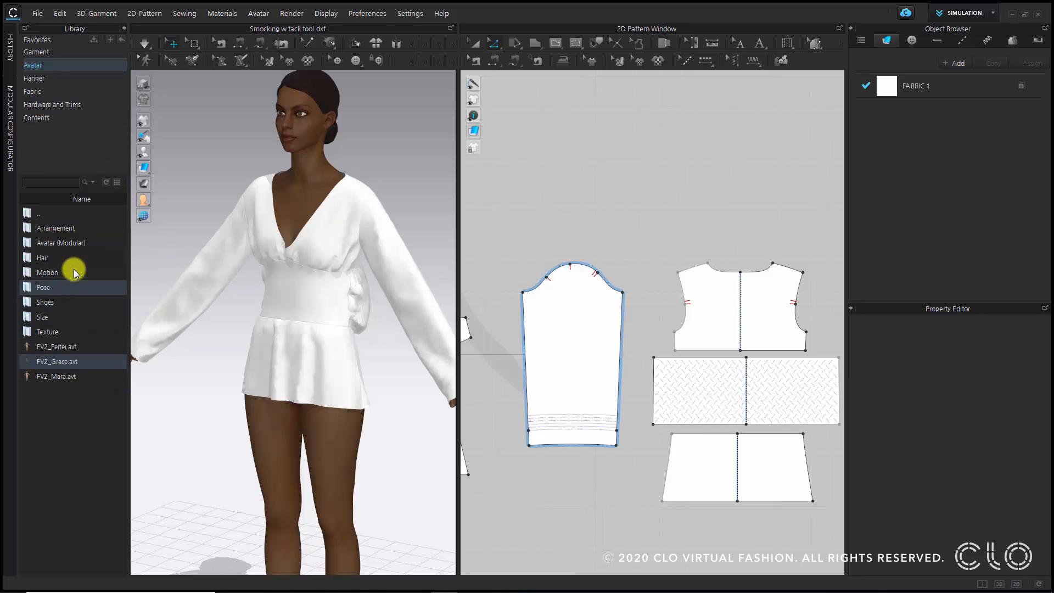
double_click(75, 287)
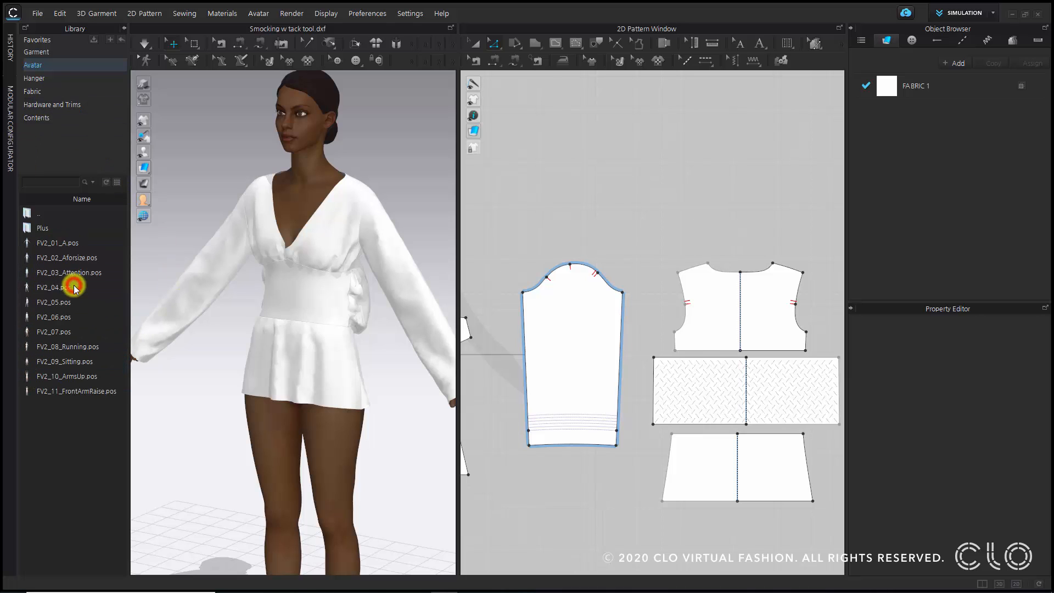
double_click(100, 273)
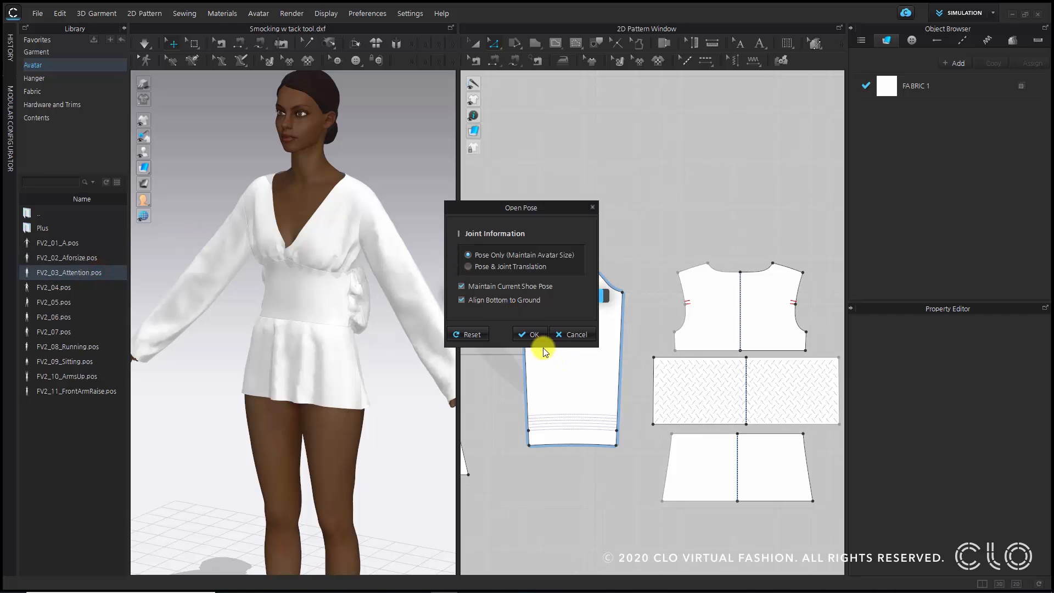
click(535, 334)
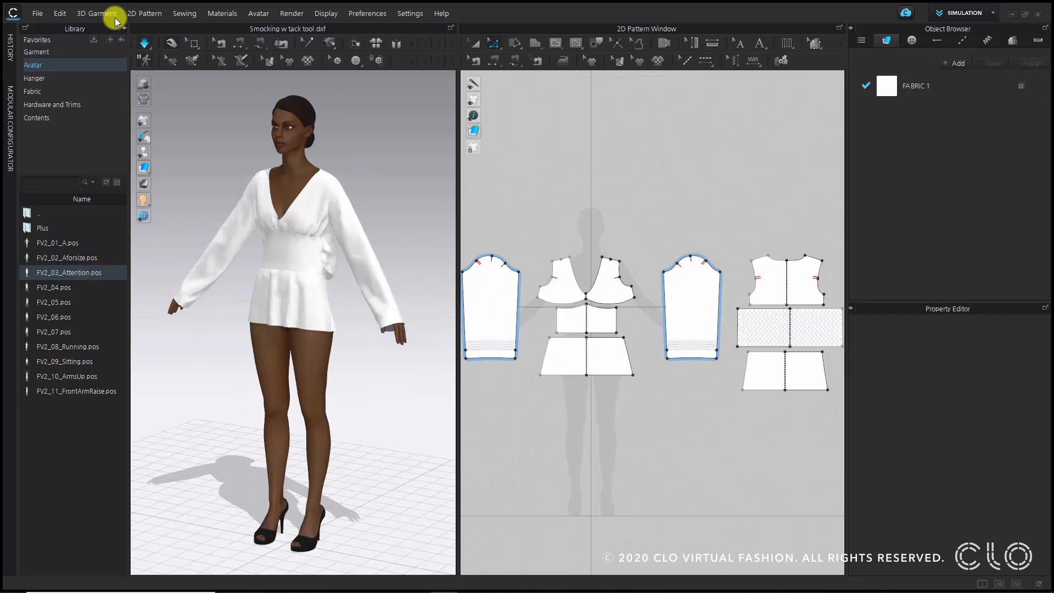
Hide the library, let the garment settle on the attention-posed avatar in the front view, and stop the simulation
click(121, 28)
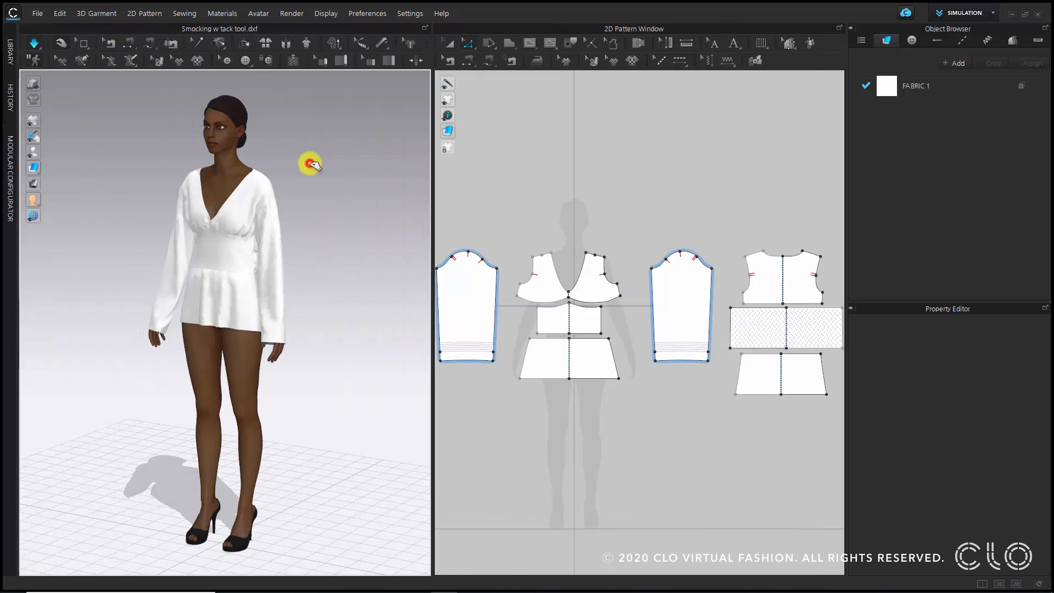
right_drag(299, 238, 337, 236)
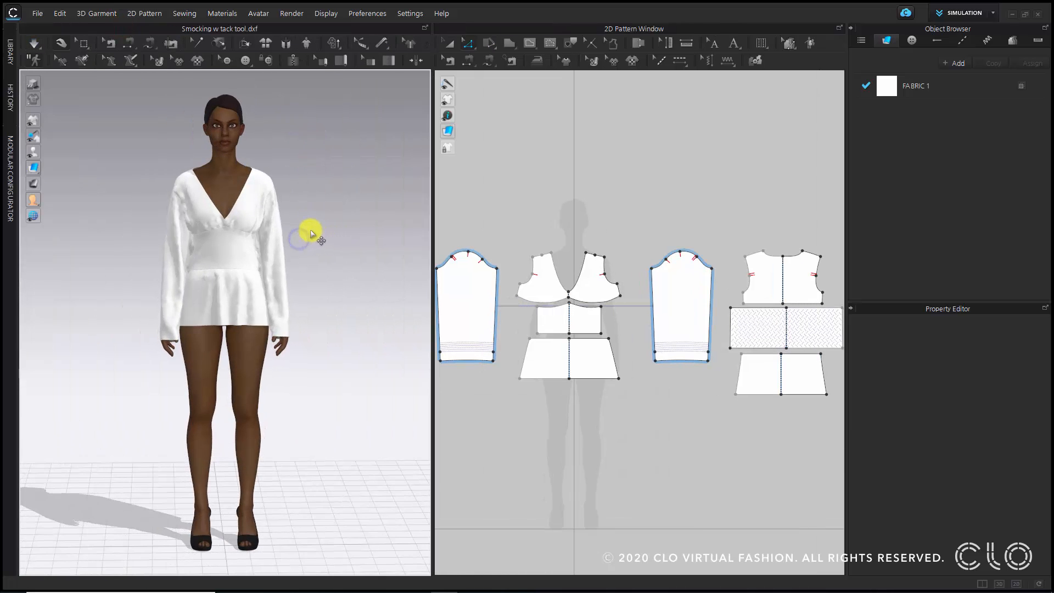
key(space)
While simulating, pull the front and back bodice shoulders into place on the avatar from above, and stop the simulation
key(5)
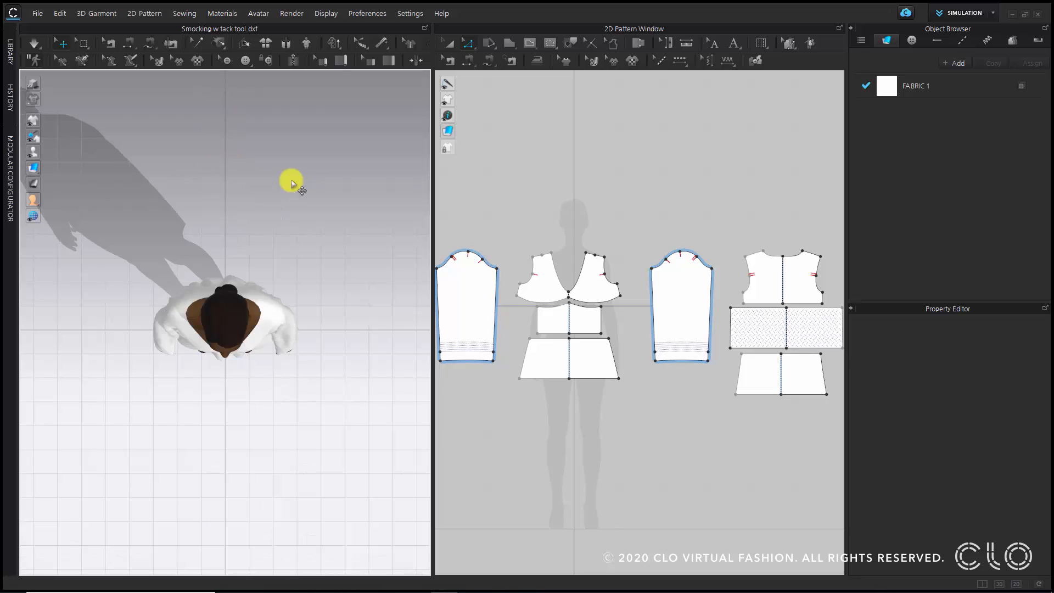
scroll(252, 277, up, 5)
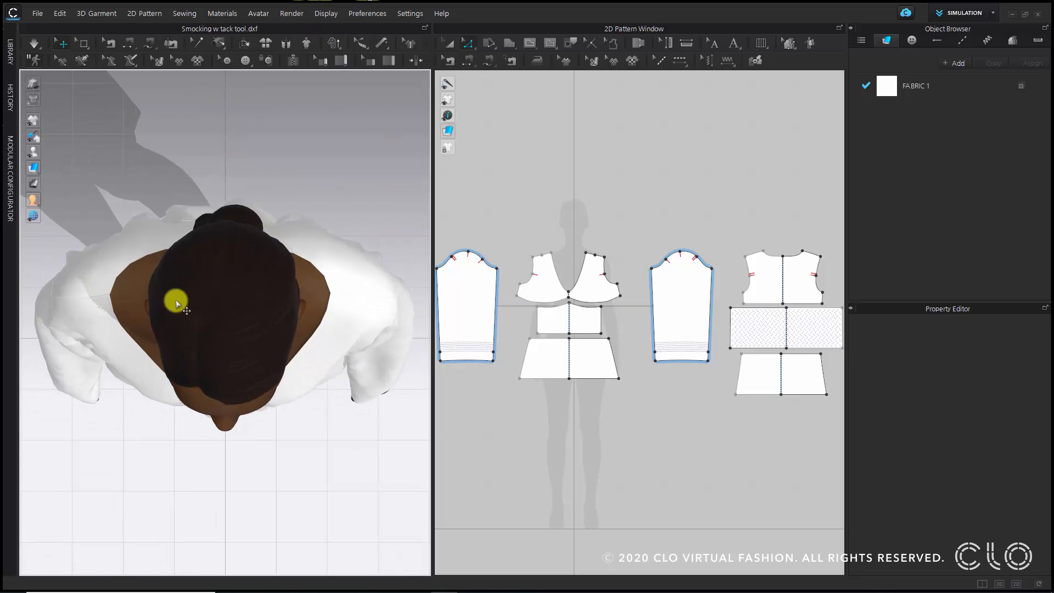
click(98, 298)
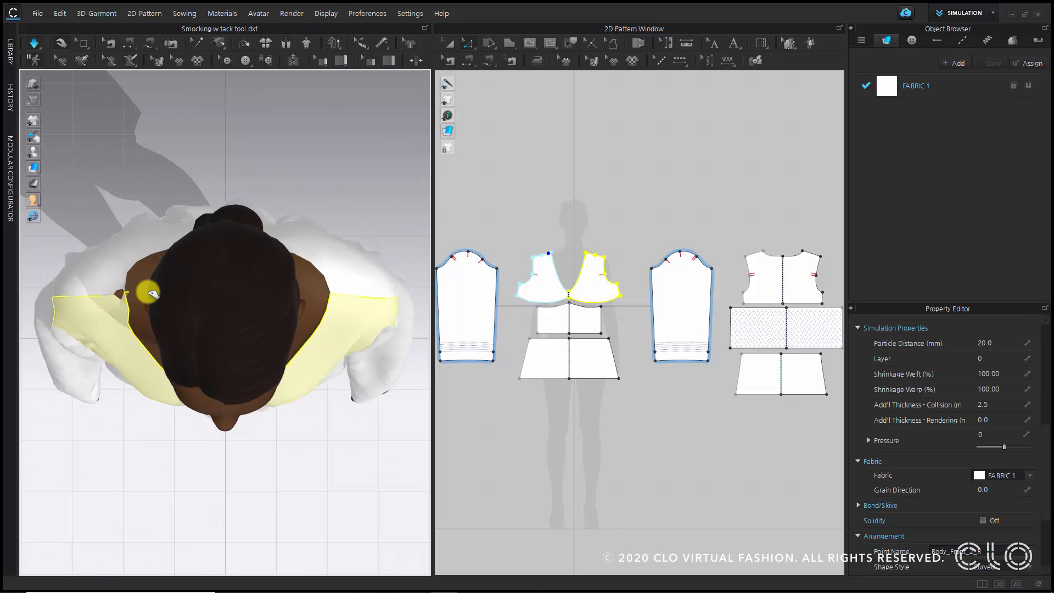
click(382, 302)
click(352, 292)
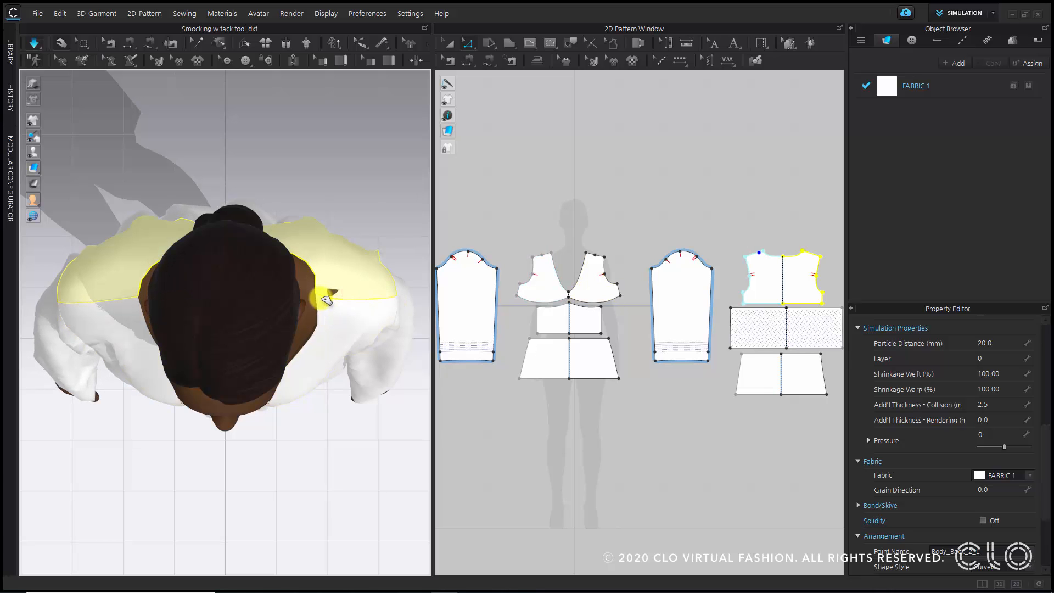
click(355, 210)
key(space)
right_drag(317, 344, 300, 233)
right_drag(308, 318, 345, 325)
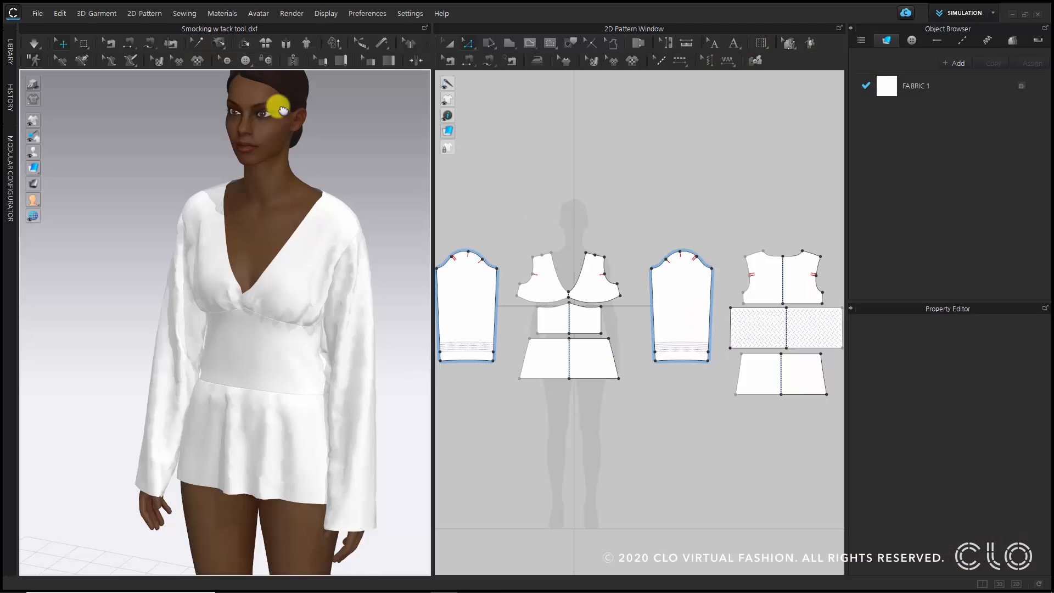
Create a binding around the entire front and back neckline with the Binding tool and simulate it to settle it
scroll(268, 180, up, 3)
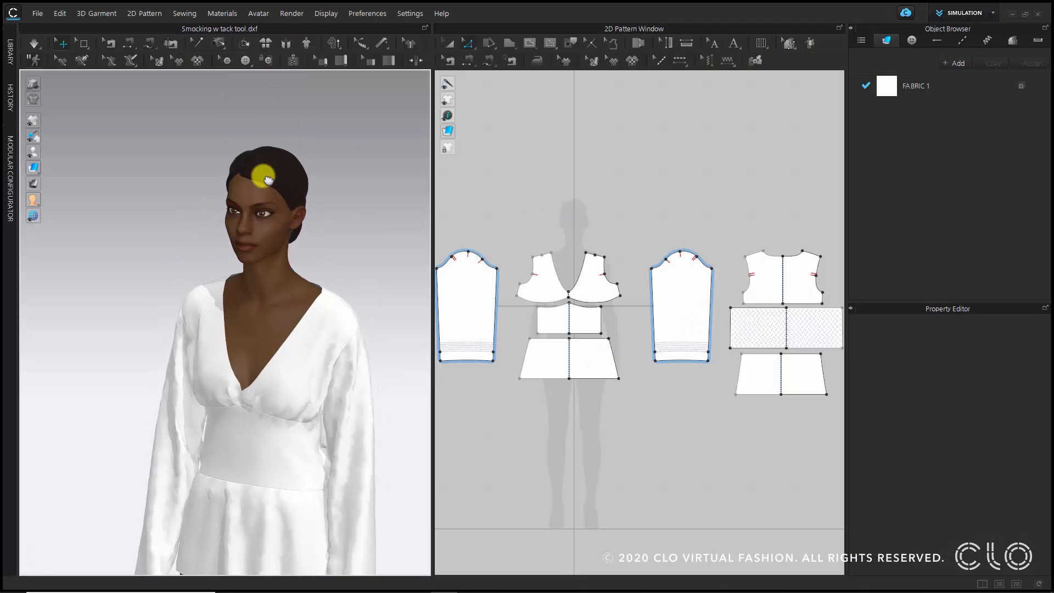
middle_drag(268, 180, 255, 143)
scroll(254, 144, up, 2)
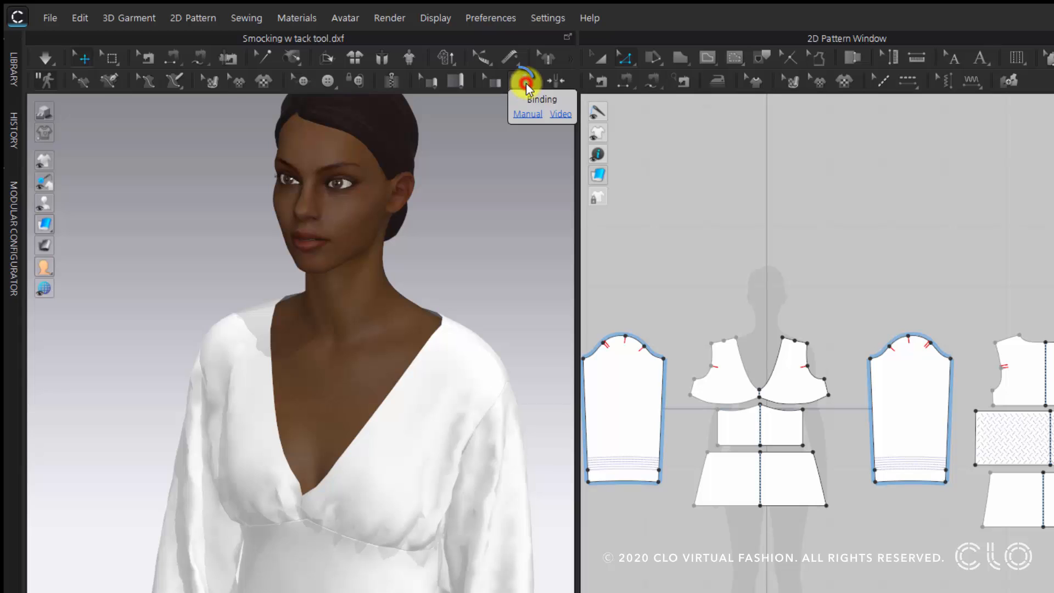
click(525, 82)
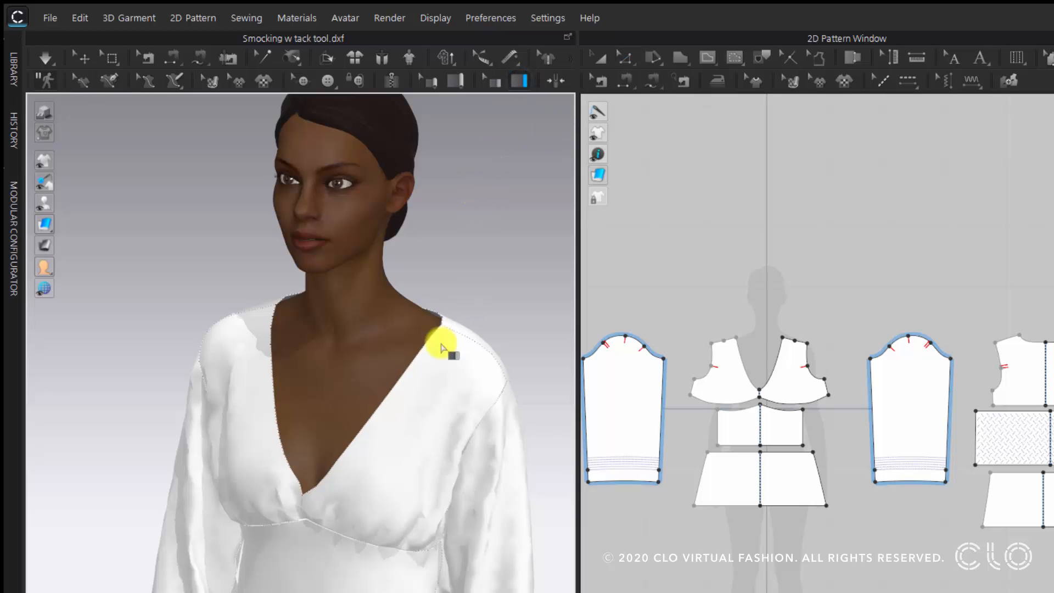
right_drag(283, 366, 325, 376)
scroll(318, 367, up, 4)
middle_drag(297, 329, 282, 362)
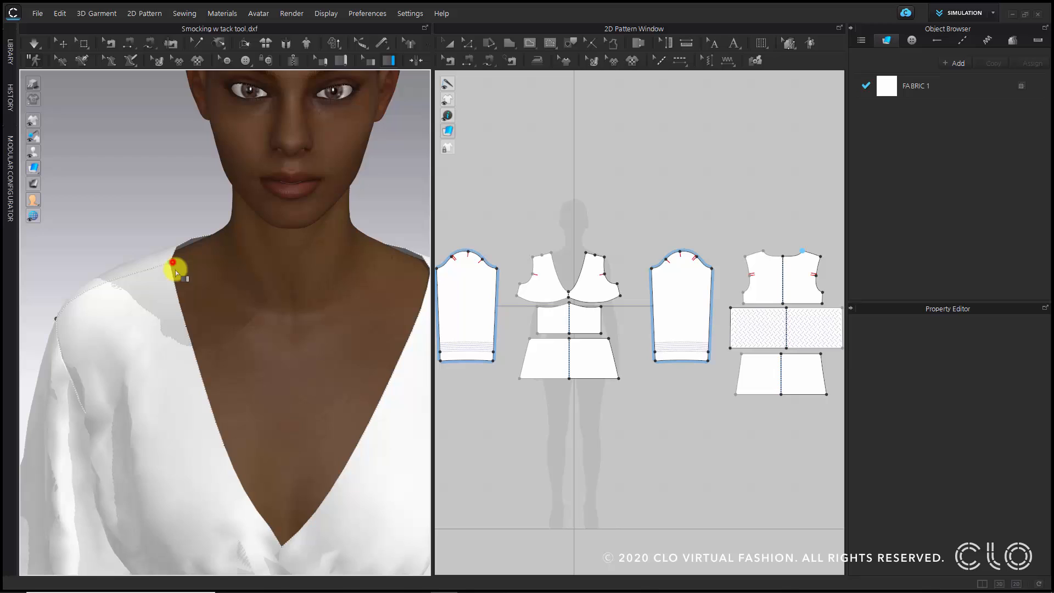
click(222, 341)
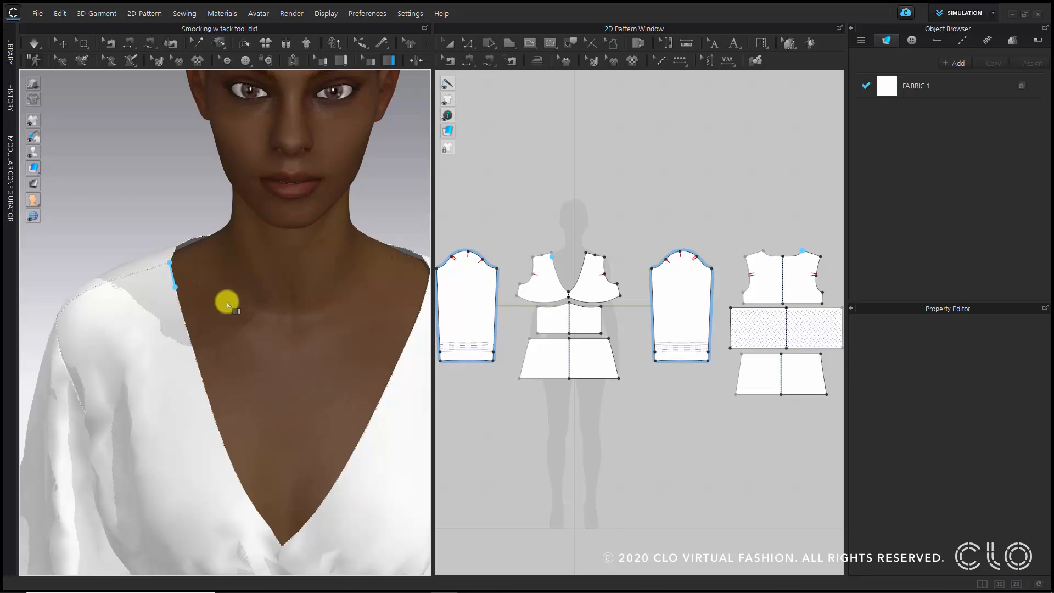
click(172, 265)
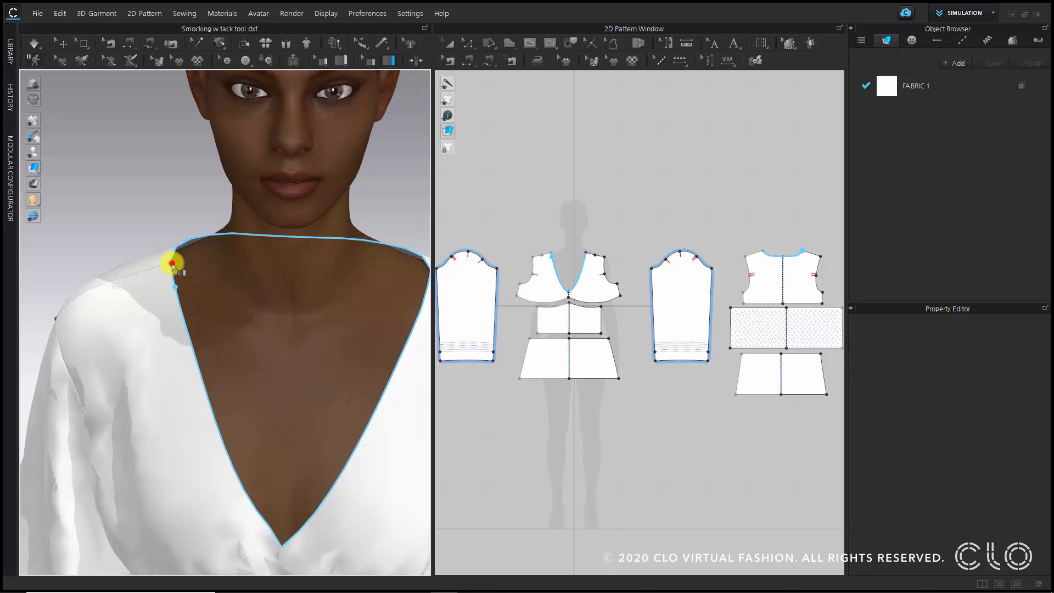
click(222, 225)
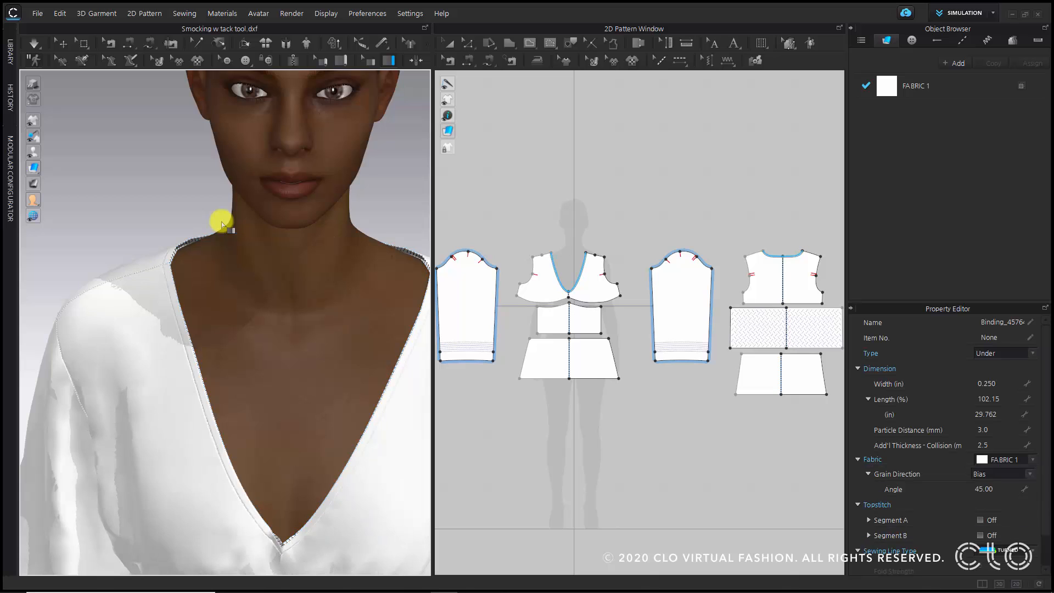
middle_drag(297, 323, 247, 269)
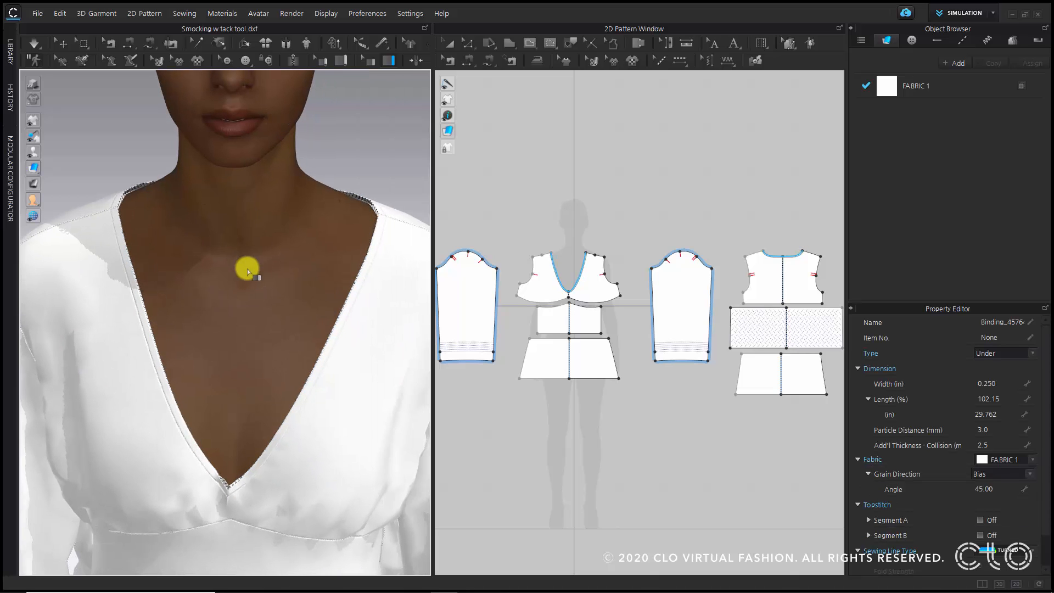
key(space)
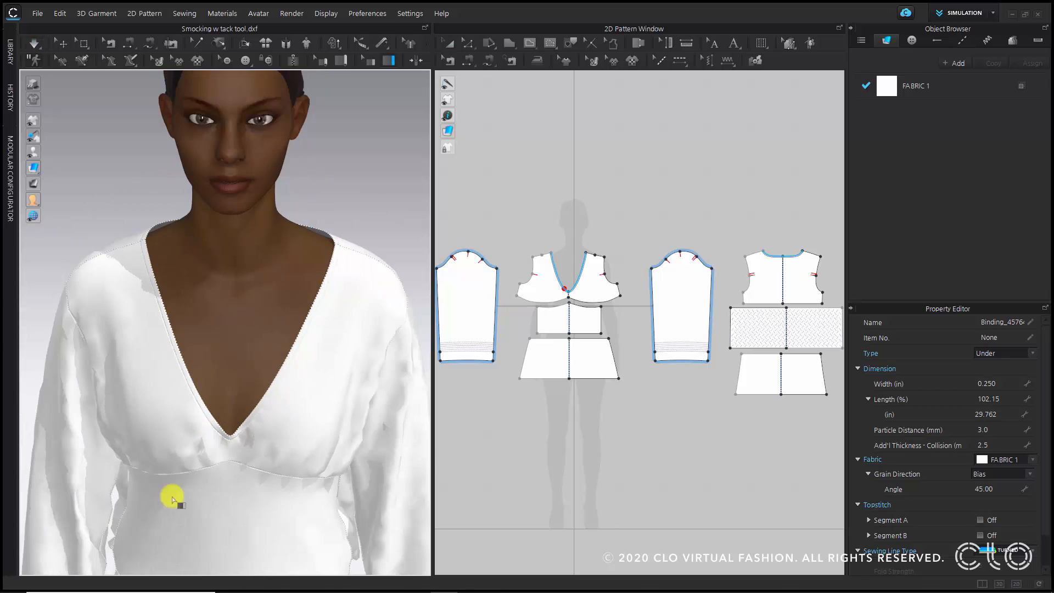
Hide the avatar to expose the sleeve opening at the wrist
scroll(172, 498, up, 2)
middle_drag(172, 499, 203, 266)
right_drag(203, 266, 239, 277)
scroll(194, 399, up, 2)
right_drag(179, 406, 202, 381)
right_drag(293, 321, 332, 318)
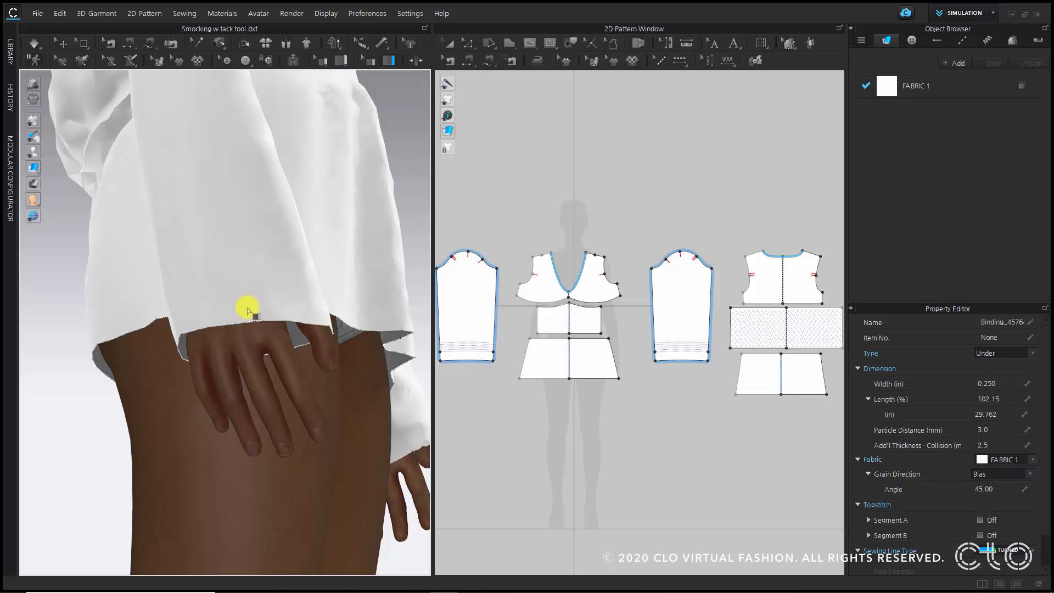
mouse_move(48, 154)
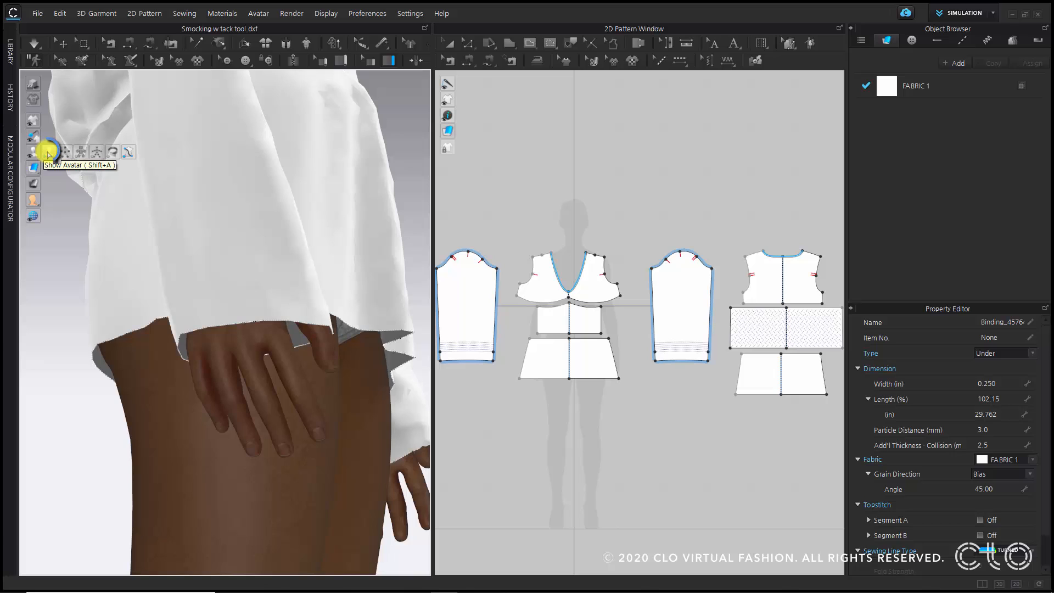
click(49, 153)
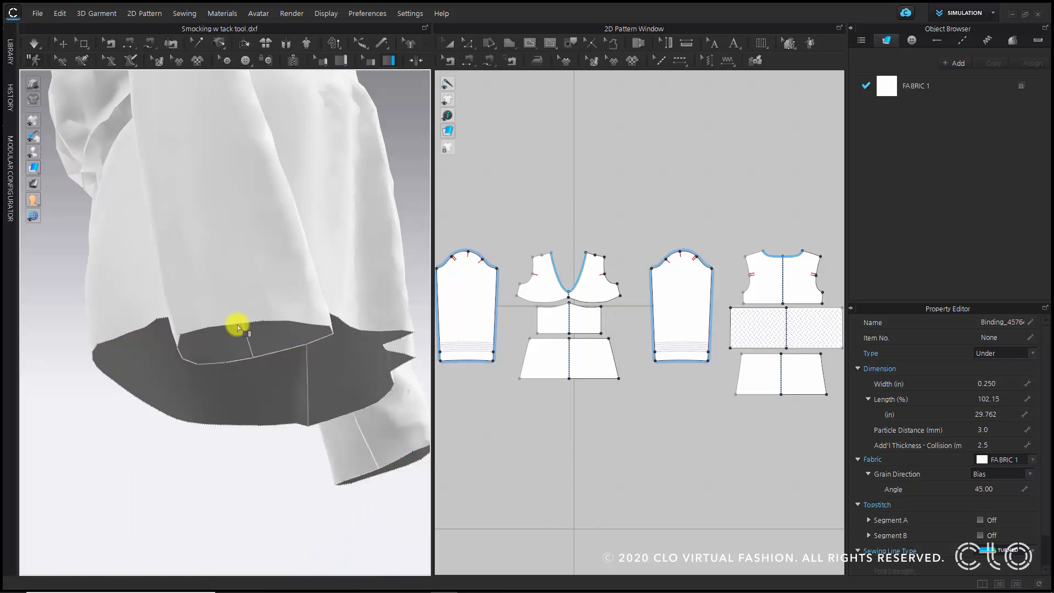
Create a binding around the full circumference of the sleeve hem
click(252, 357)
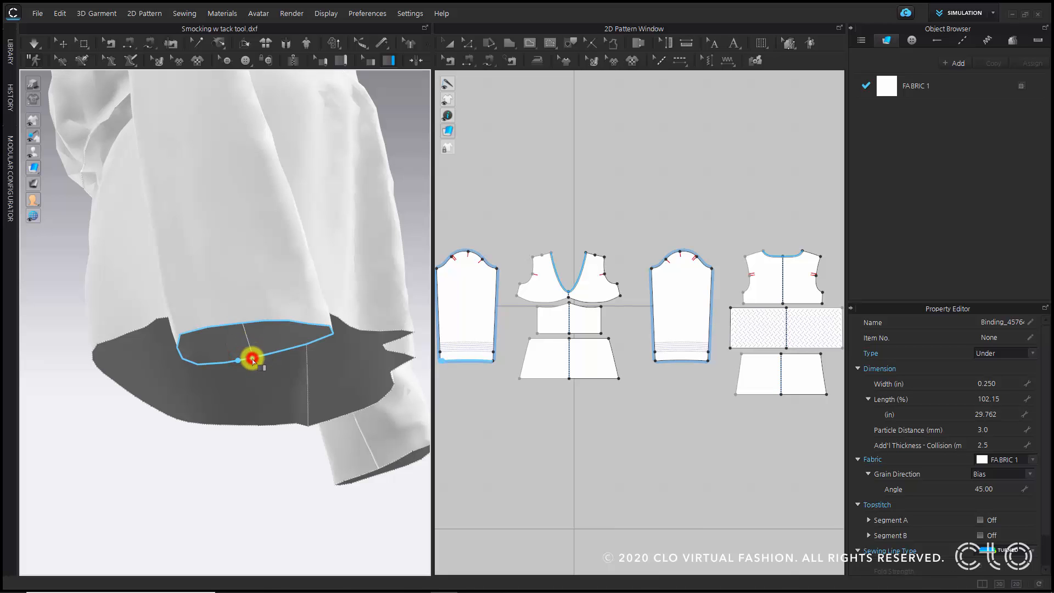
click(252, 358)
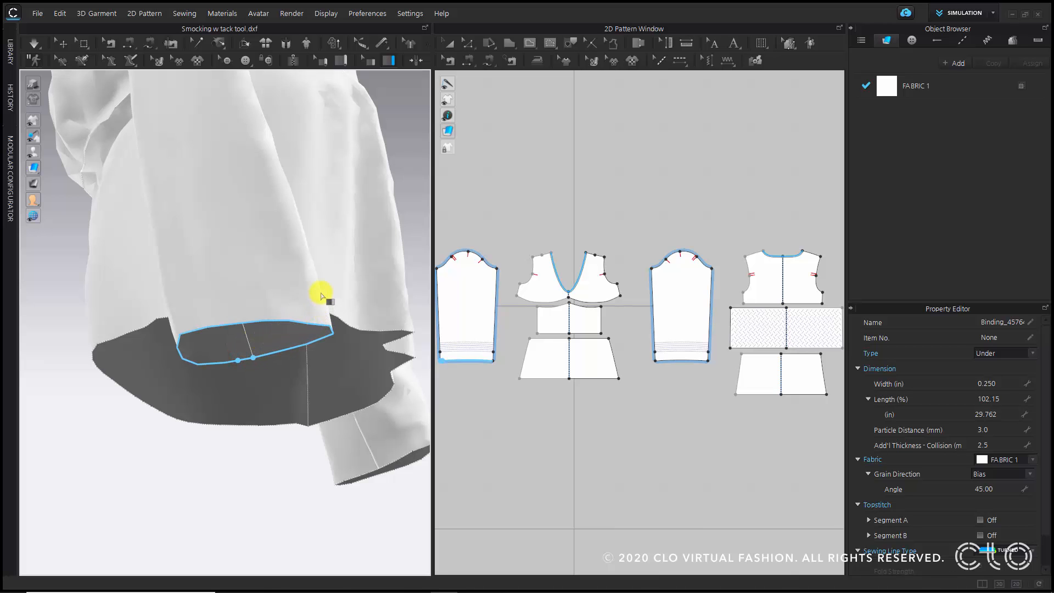
right_drag(317, 296, 158, 288)
scroll(267, 321, down, 4)
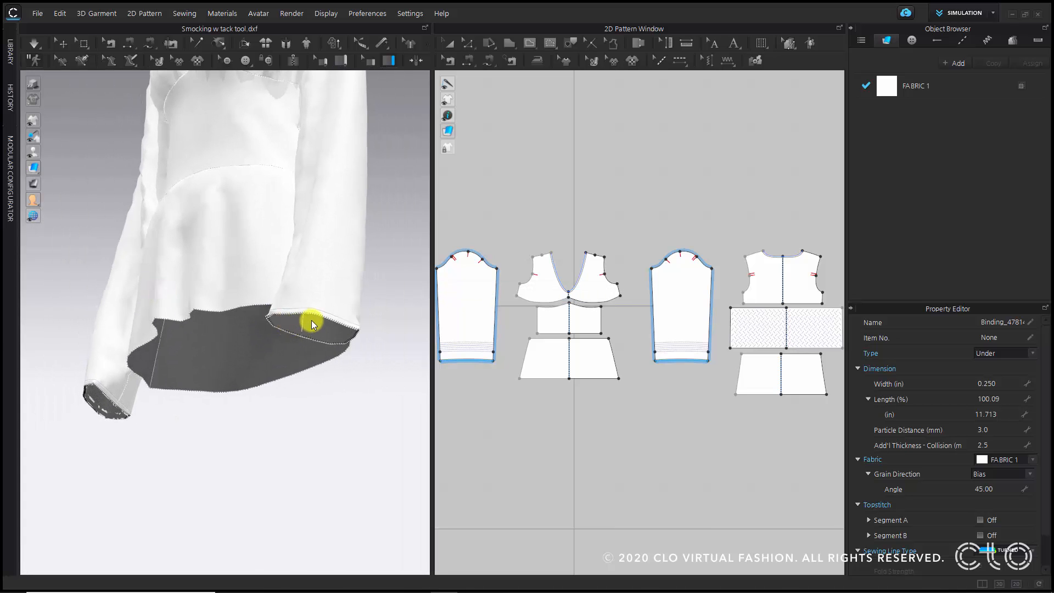
Create a binding around the full bottom hem of the front and back skirt
scroll(312, 320, up, 3)
right_drag(264, 347, 113, 396)
click(86, 382)
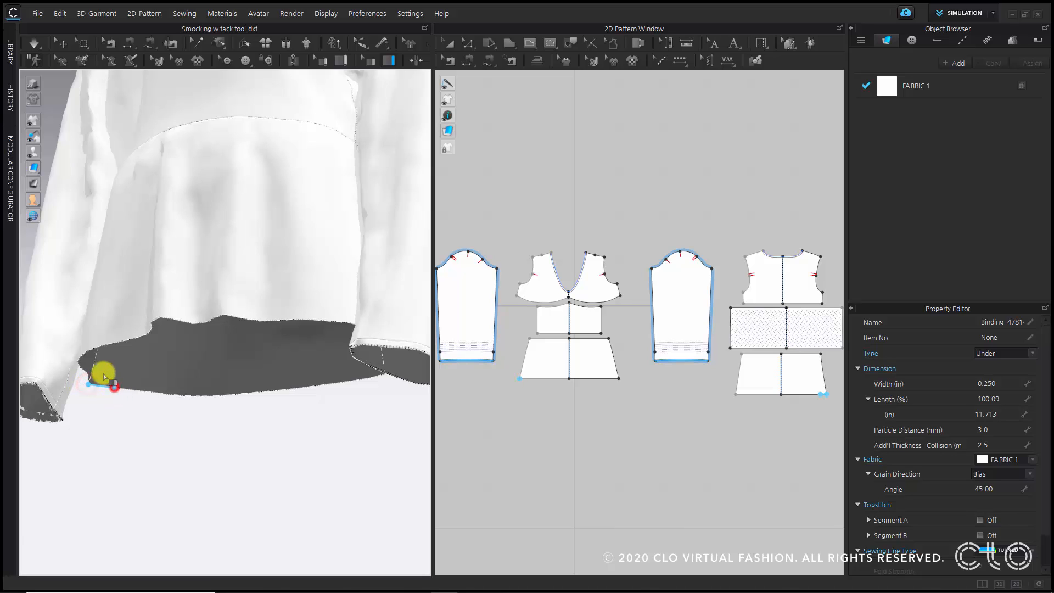
click(114, 386)
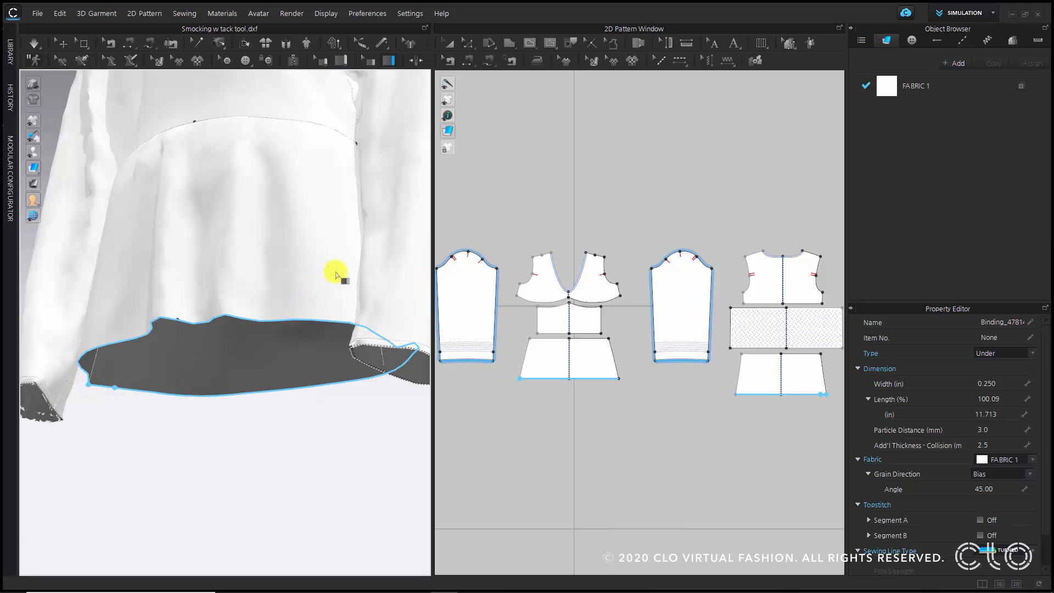
key(Return)
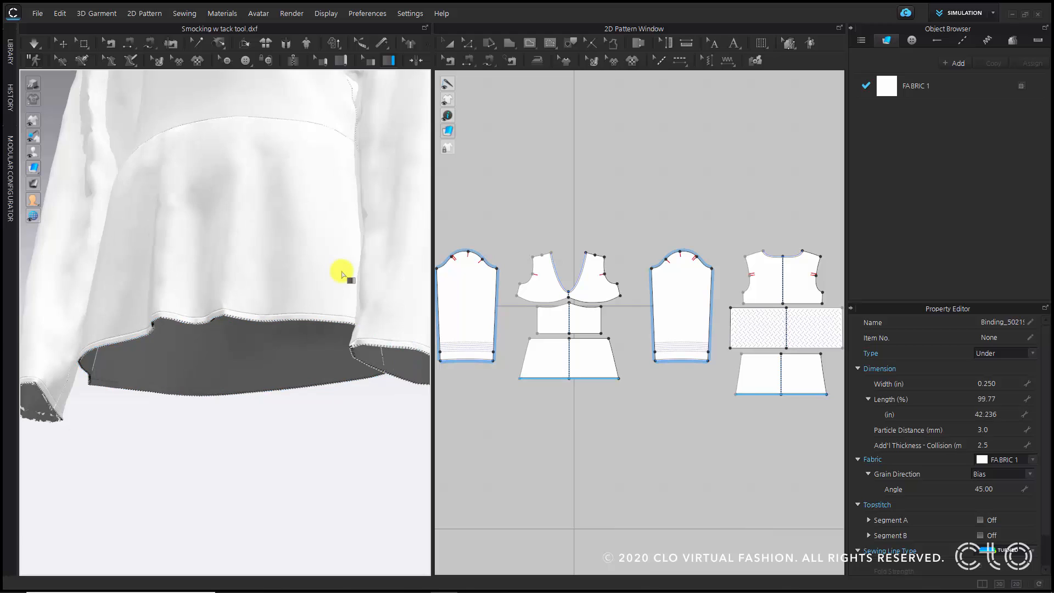
Select all bindings on the neckline, sleeve hems and skirt hem, and change their type to Over
scroll(336, 278, down, 5)
mouse_move(295, 265)
right_down()
mouse_move(308, 292)
mouse_move(299, 275)
right_up()
middle_drag(296, 268, 288, 344)
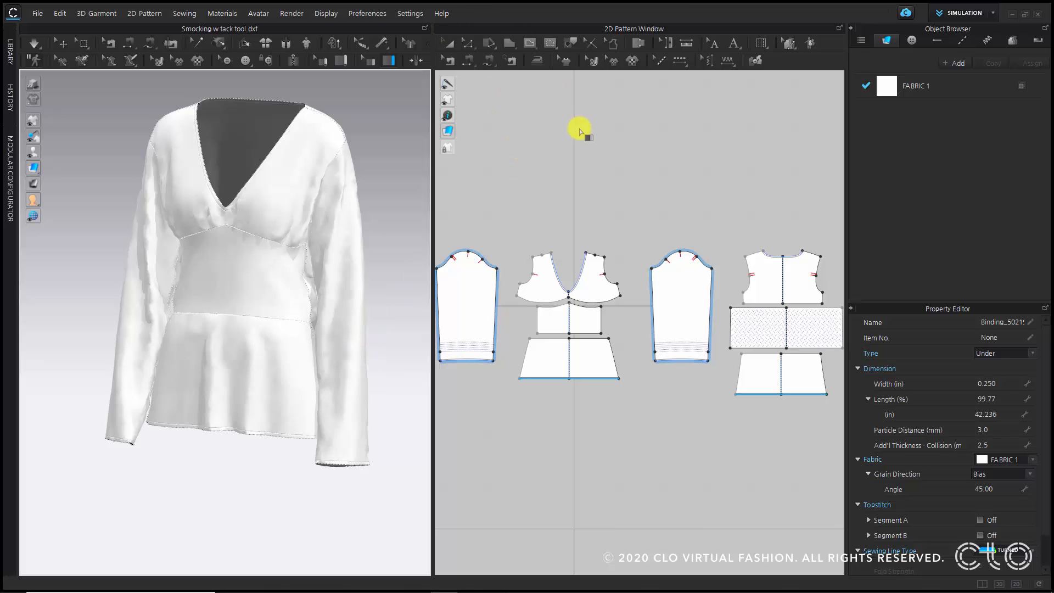
click(226, 60)
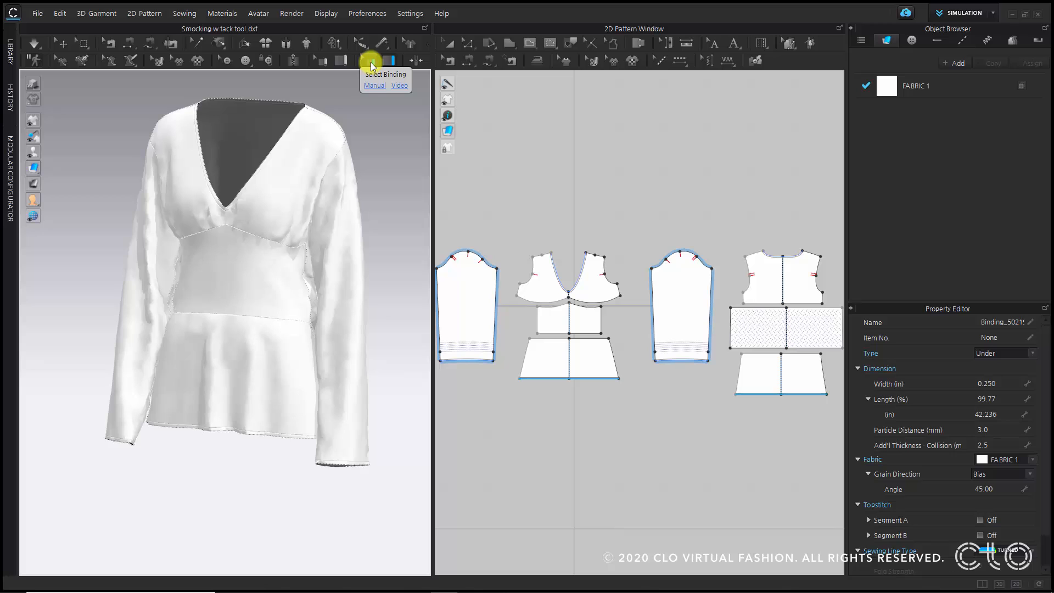
click(370, 61)
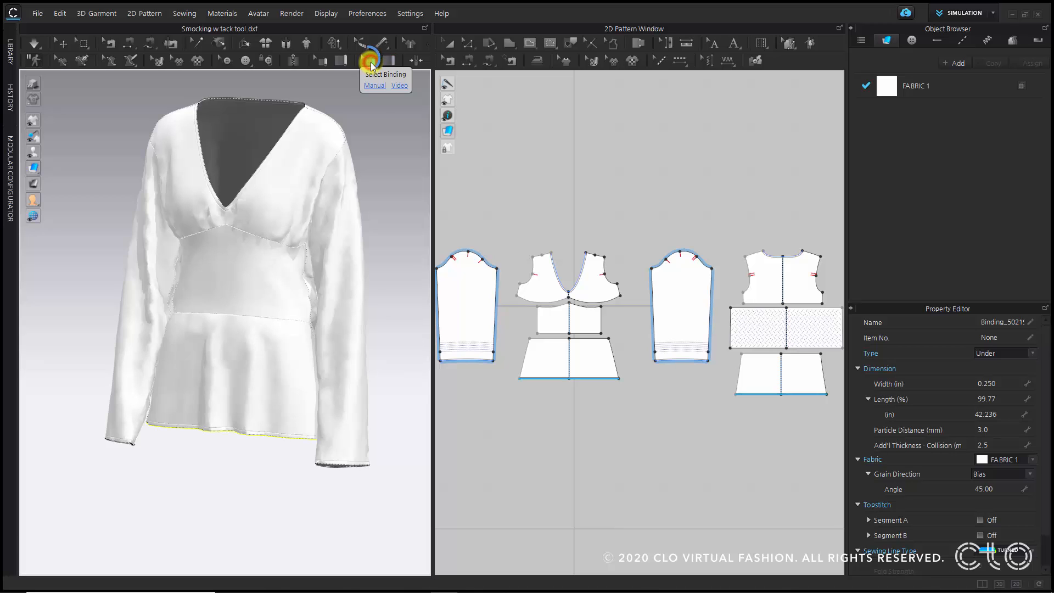
click(371, 125)
key(ctrl+a)
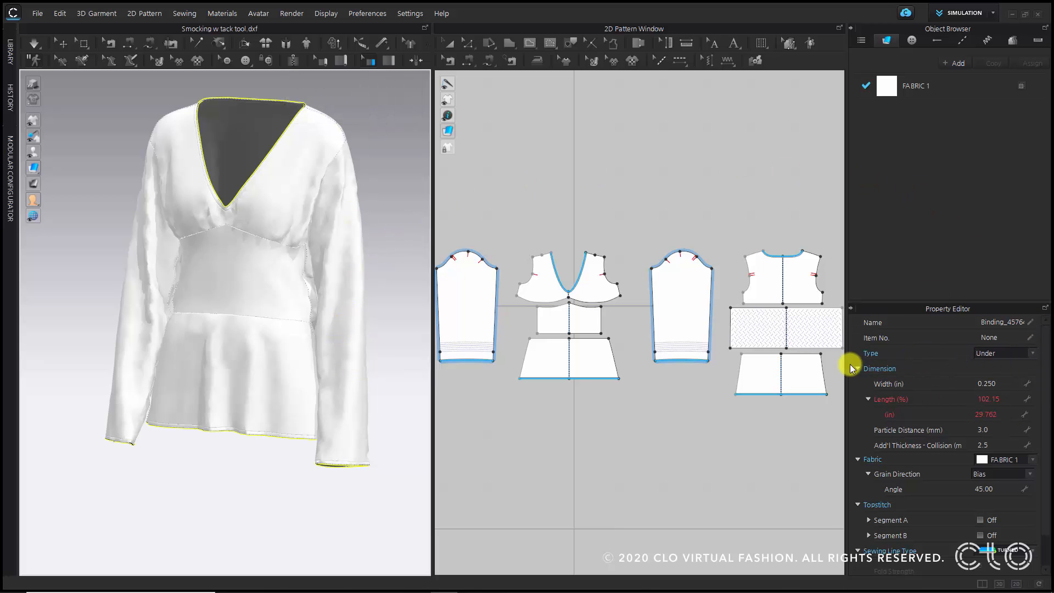
click(1011, 357)
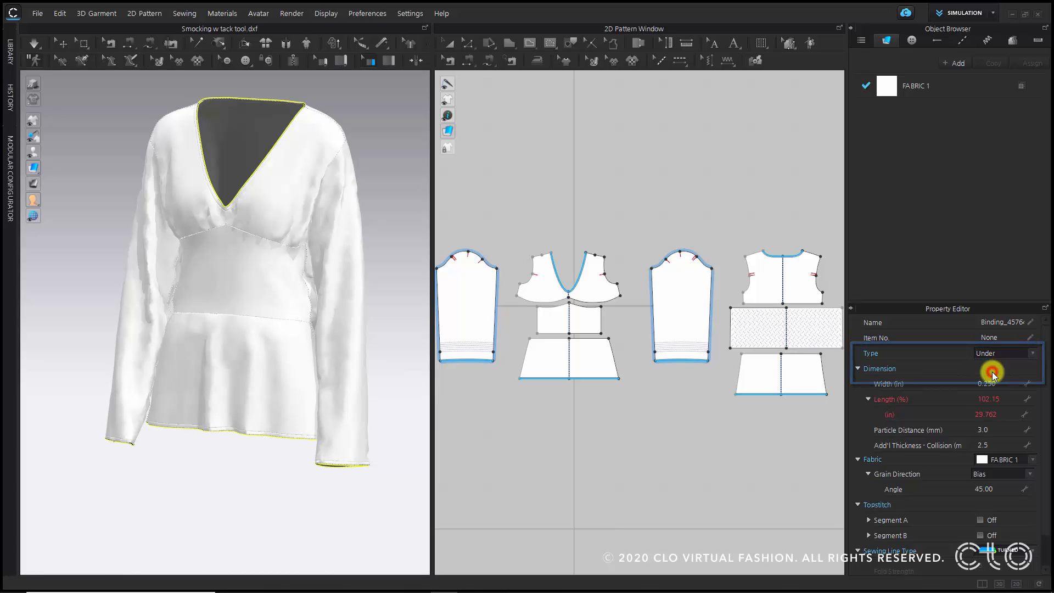
click(992, 372)
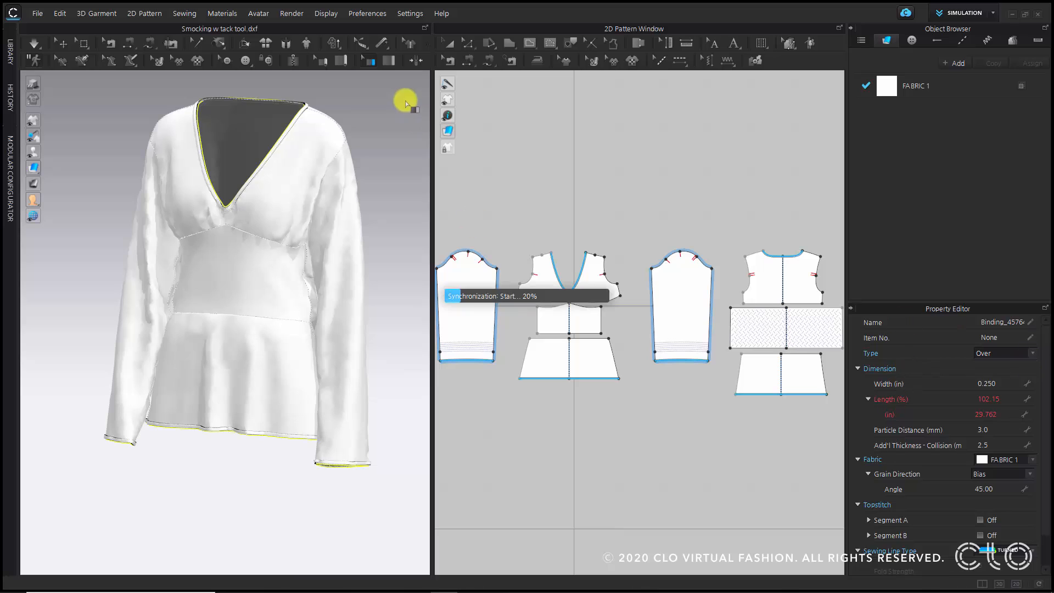
click(383, 101)
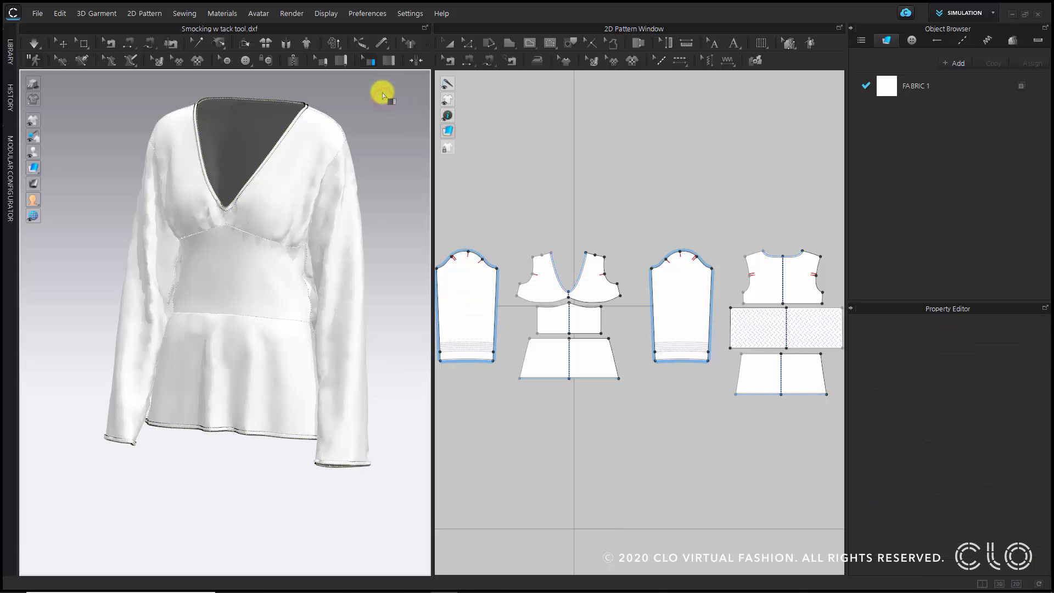
Simulate the garment to settle the Over bindings, stop the simulation and inspect the neckline binding up close
key(space)
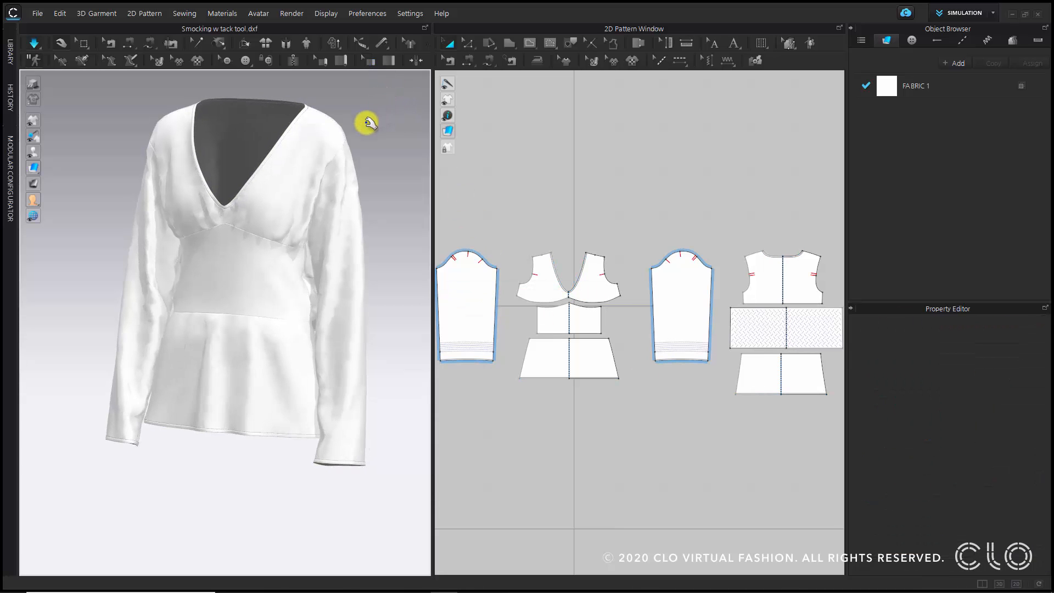
key(space)
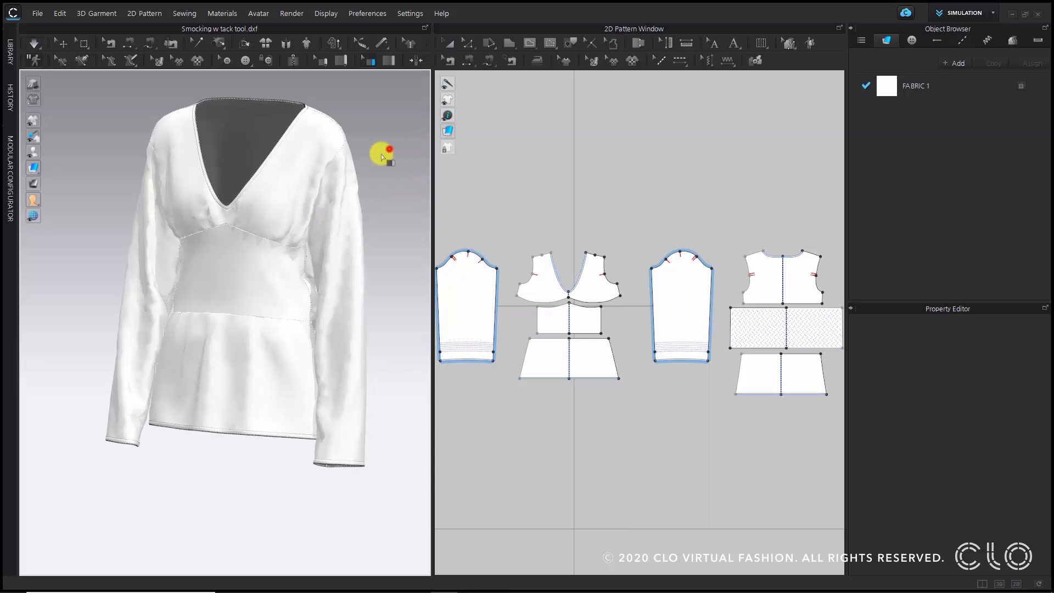
scroll(277, 230, up, 3)
scroll(277, 231, up, 2)
middle_drag(236, 109, 243, 269)
scroll(219, 273, up, 1)
scroll(211, 264, down, 1)
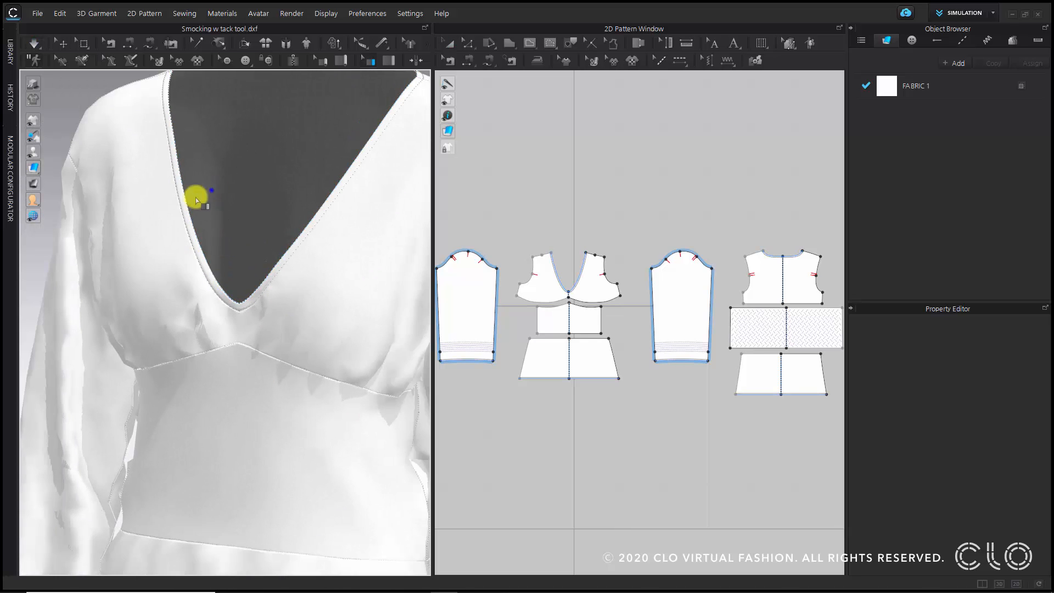
Show the avatar wearing the garment and inspect the fullness of the back waist panel
right_drag(212, 190, 258, 236)
scroll(270, 378, down, 4)
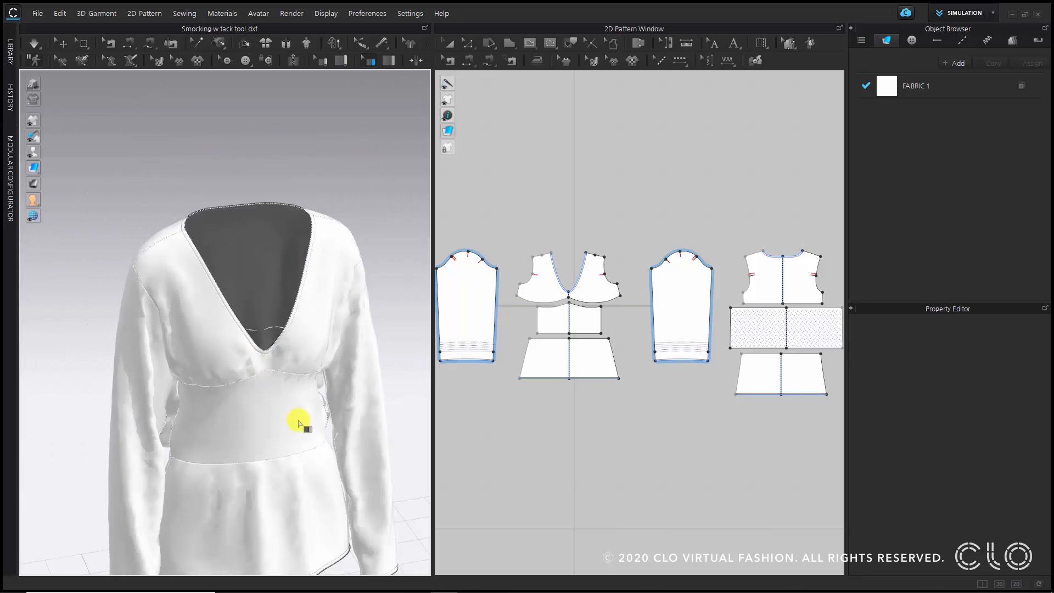
mouse_move(297, 424)
right_down()
mouse_move(191, 412)
mouse_move(228, 384)
mouse_move(282, 421)
right_up()
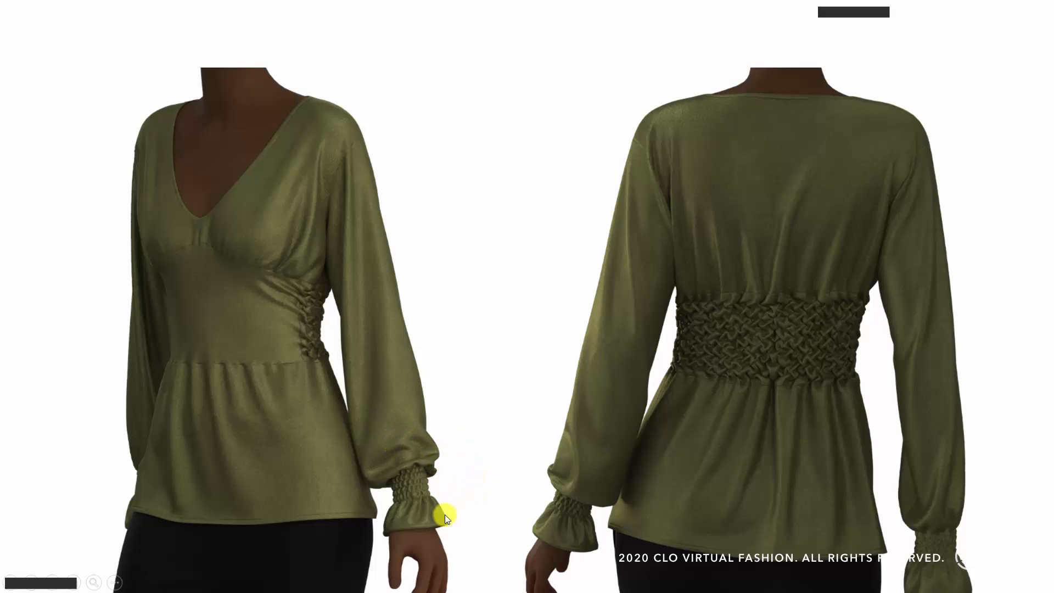
click(462, 284)
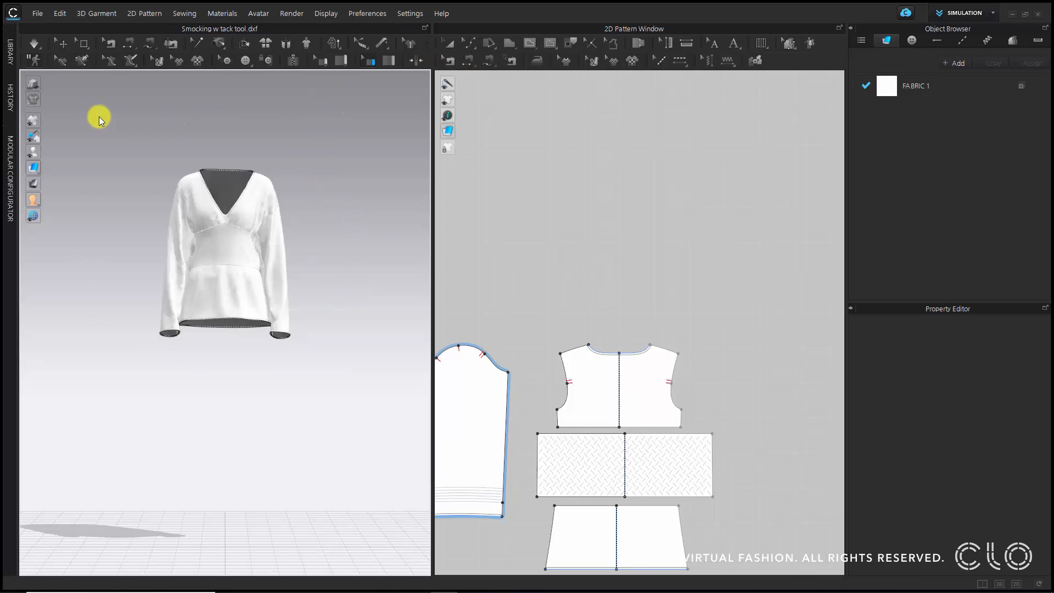
click(44, 152)
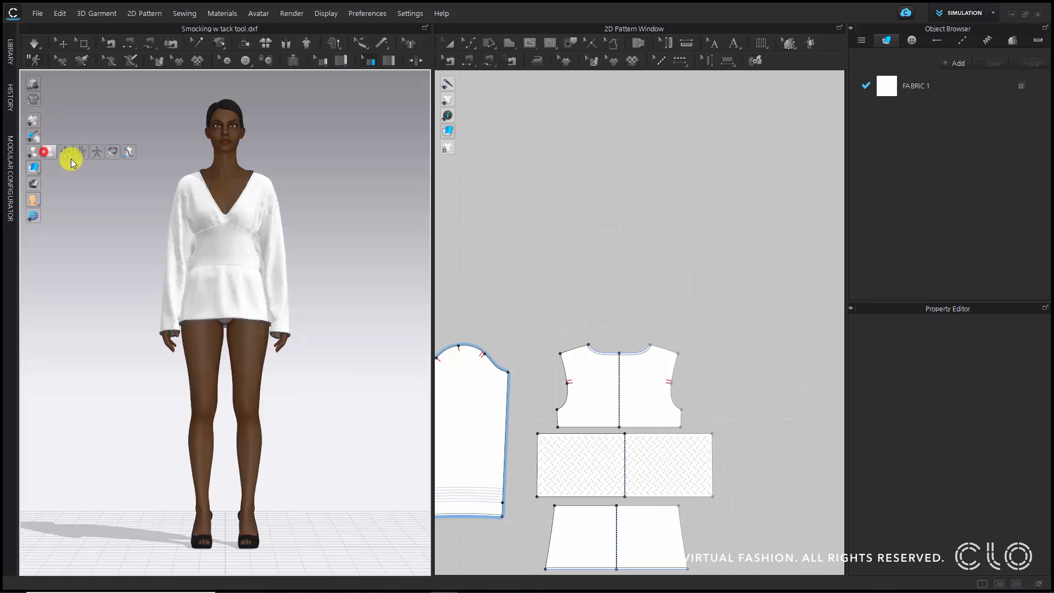
scroll(318, 118, up, 5)
right_drag(169, 296, 275, 183)
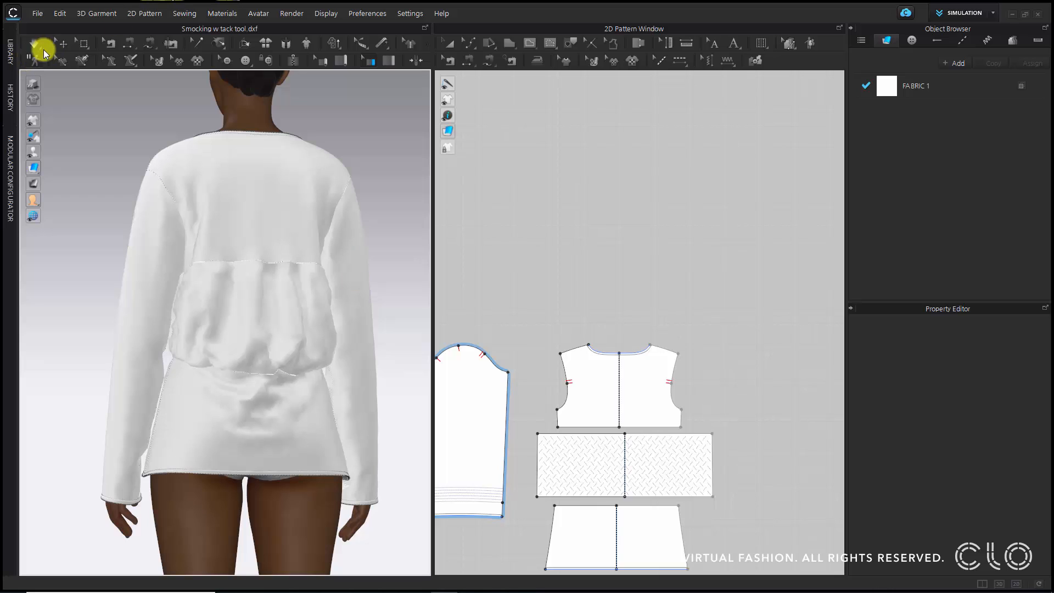
Examine the diagonal smocking guide lines on the back waist pattern piece, leaving nothing selected
click(43, 49)
click(626, 458)
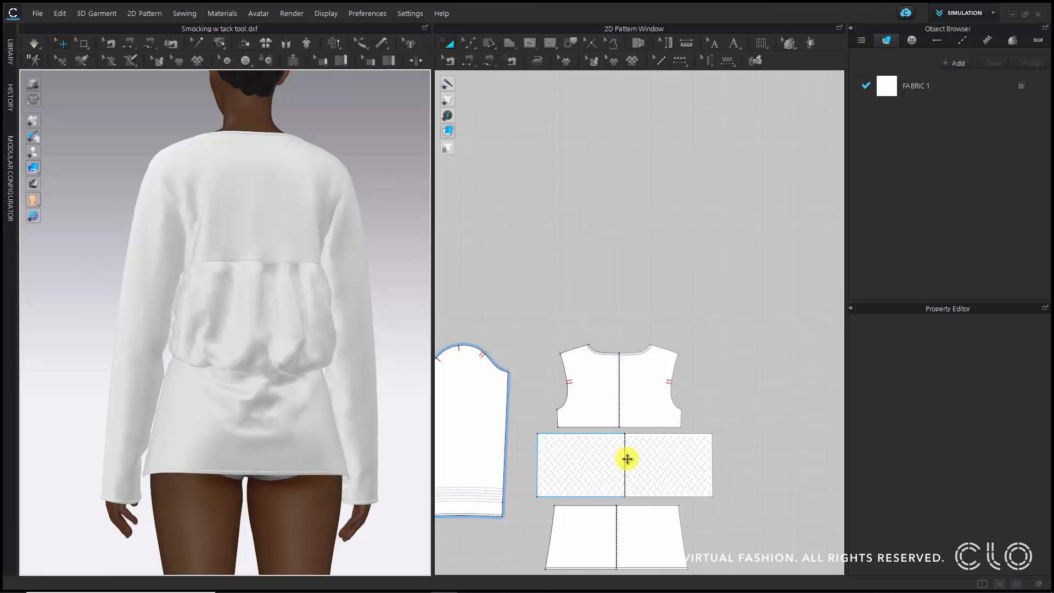
middle_drag(628, 459, 578, 156)
scroll(578, 156, up, 6)
middle_drag(638, 195, 727, 270)
scroll(727, 271, down, 2)
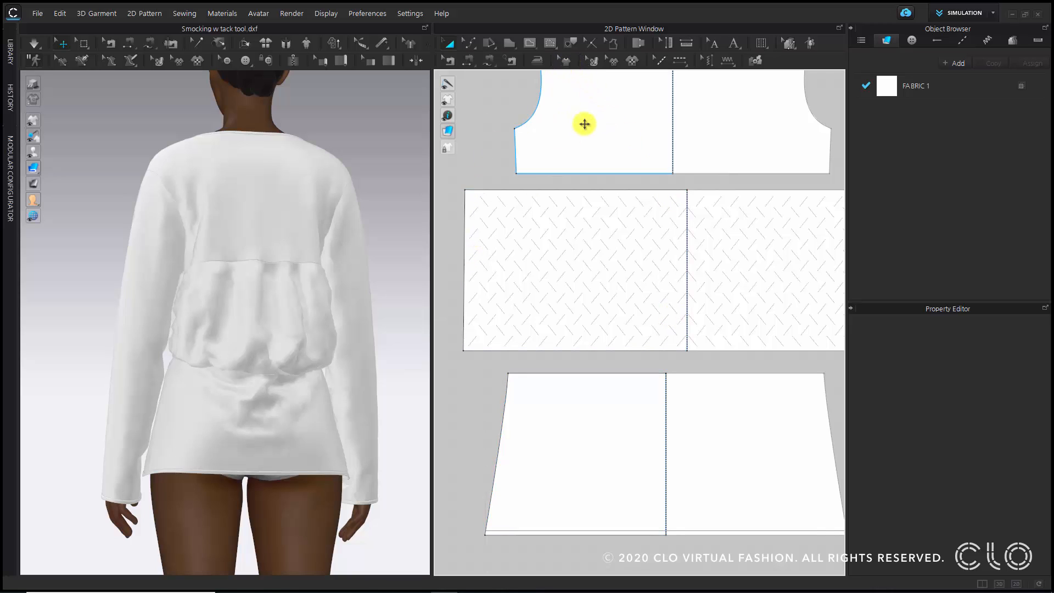
click(349, 105)
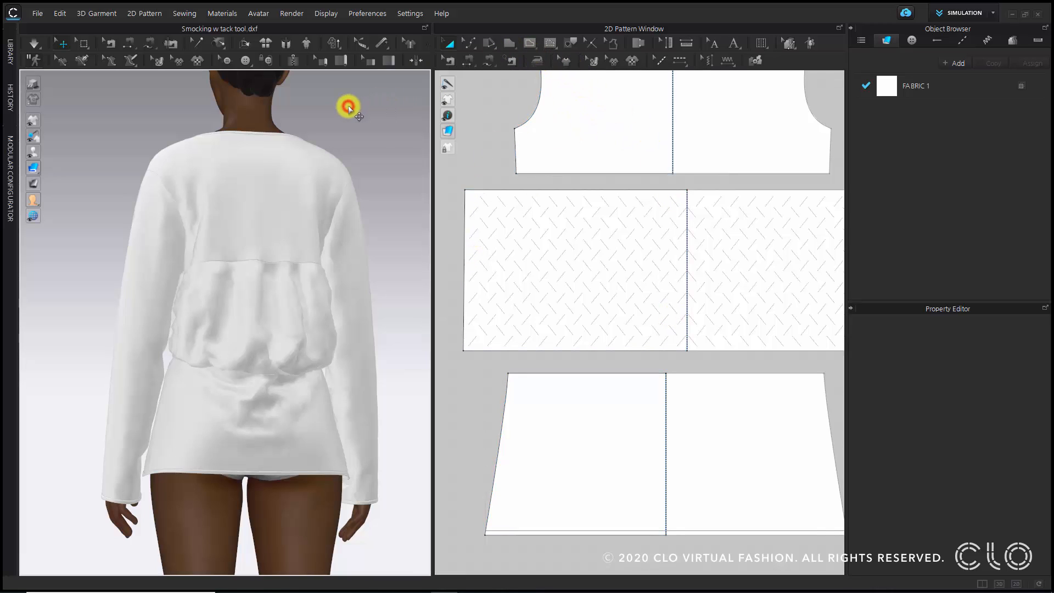
Tack together both ends of the topmost diagonal guide line just left of the back waist panel's centre line
click(226, 44)
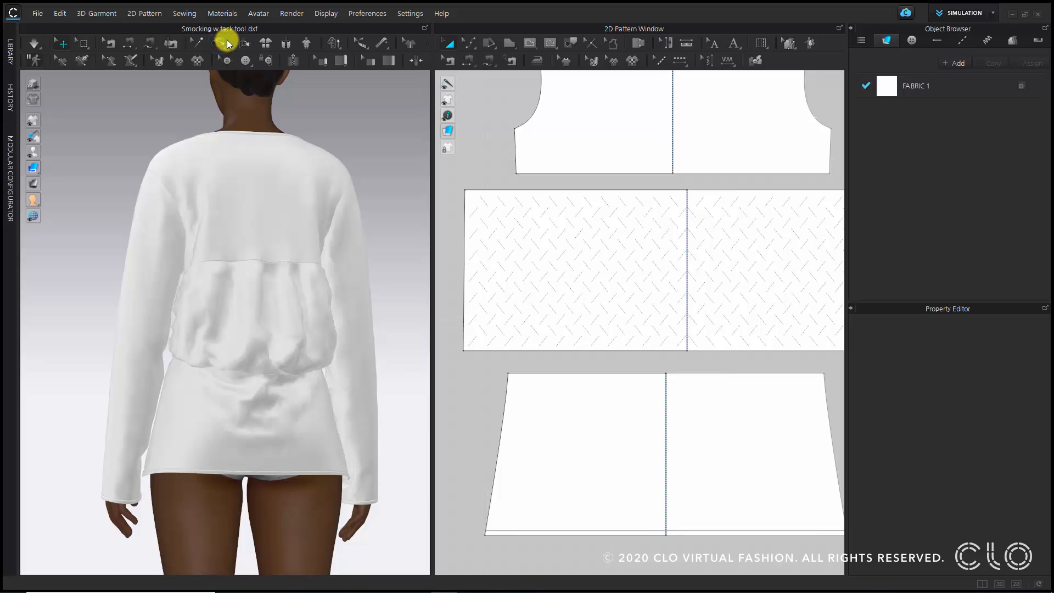
scroll(731, 242, up, 2)
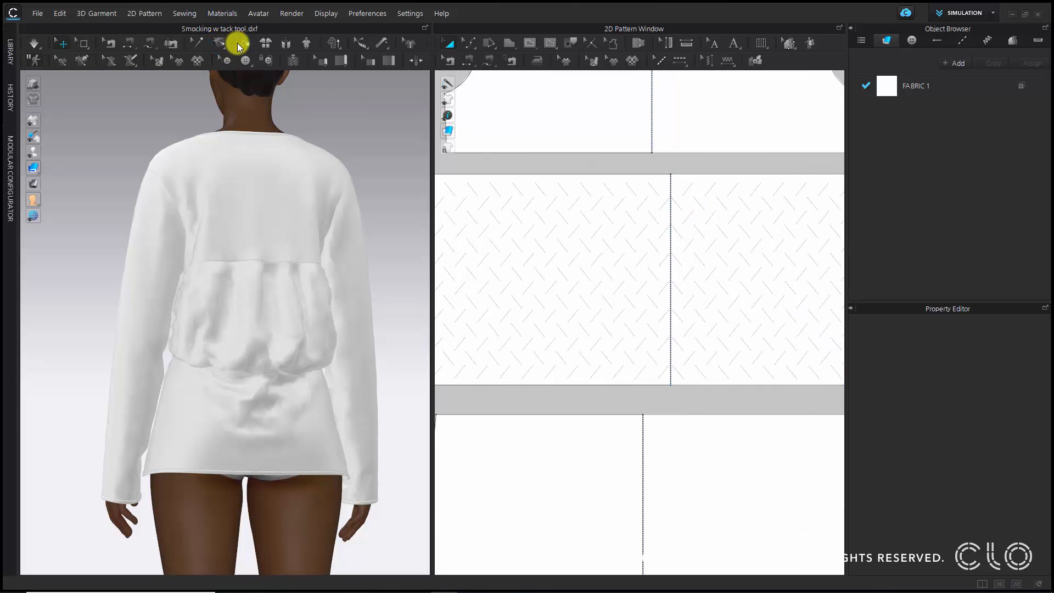
click(215, 45)
scroll(680, 212, up, 4)
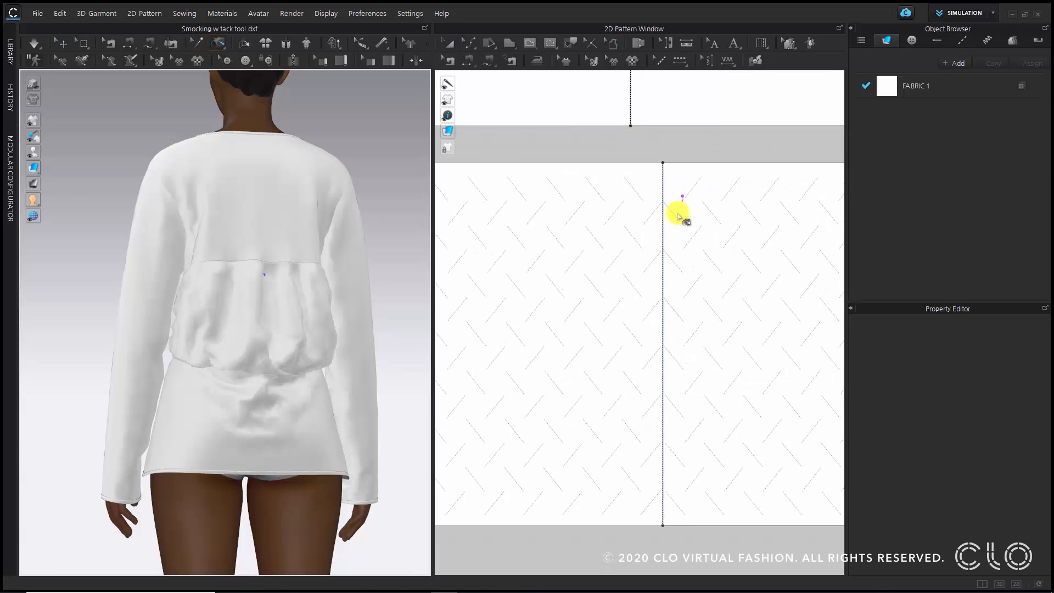
scroll(560, 155, up, 3)
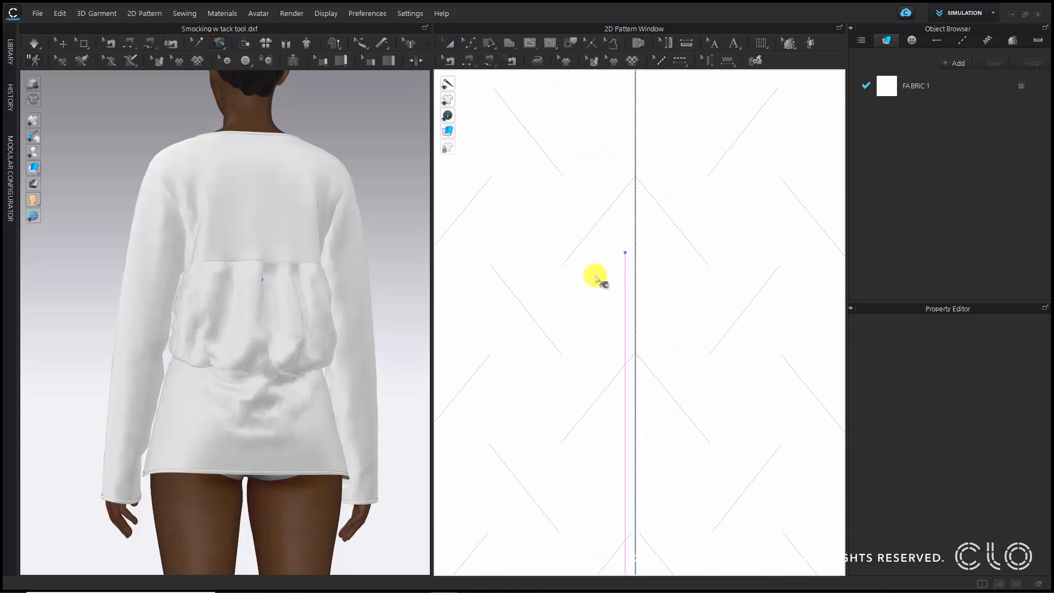
click(561, 265)
scroll(598, 164, up, 3)
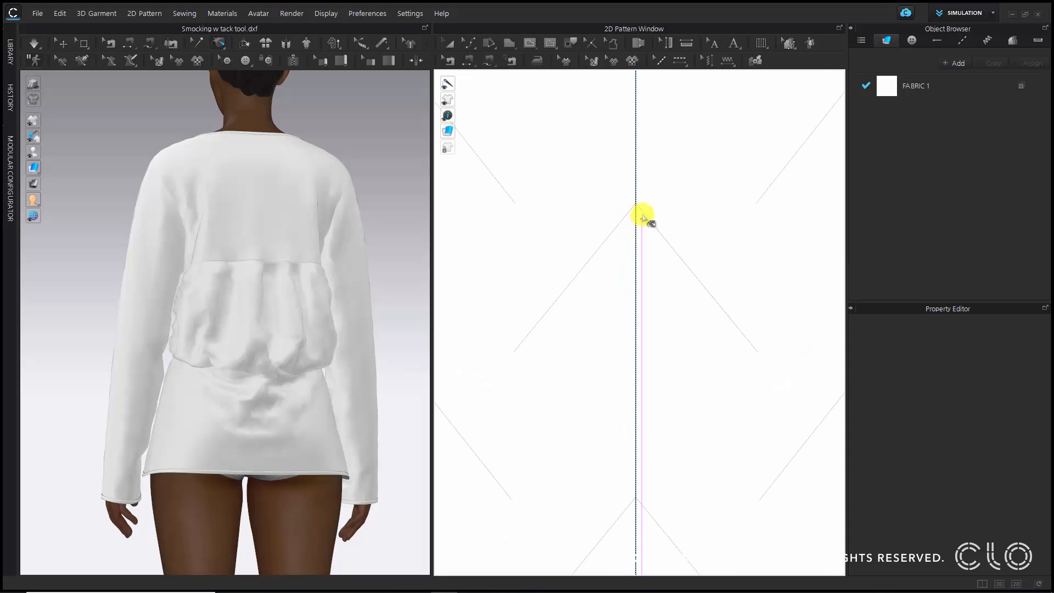
click(634, 204)
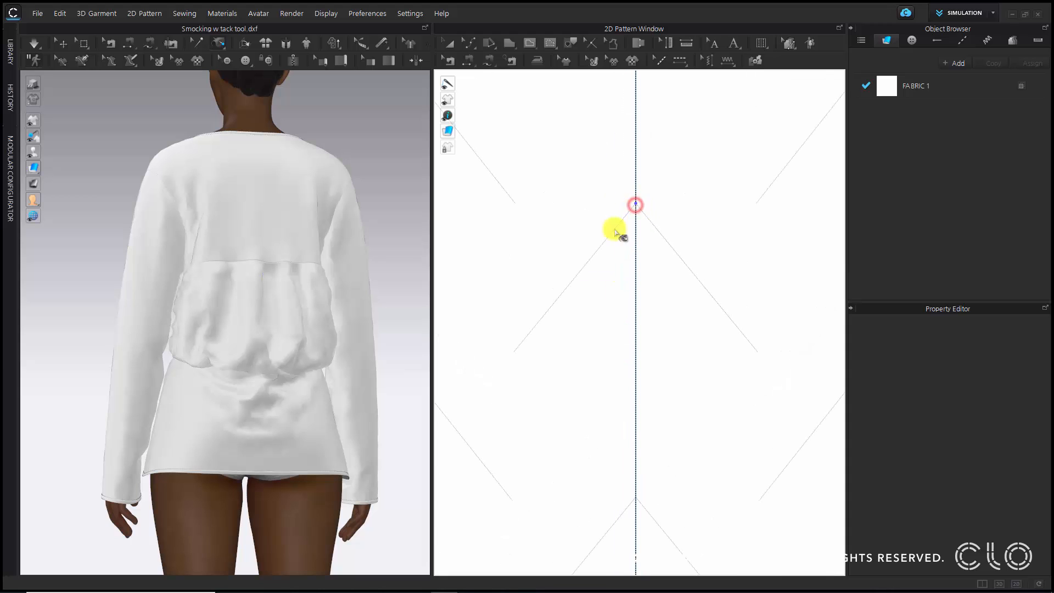
click(513, 351)
Tack the ends of the second and third diagonal guide lines down the left side of the back waist's centre line
middle_drag(563, 256, 515, 137)
middle_drag(643, 361, 726, 294)
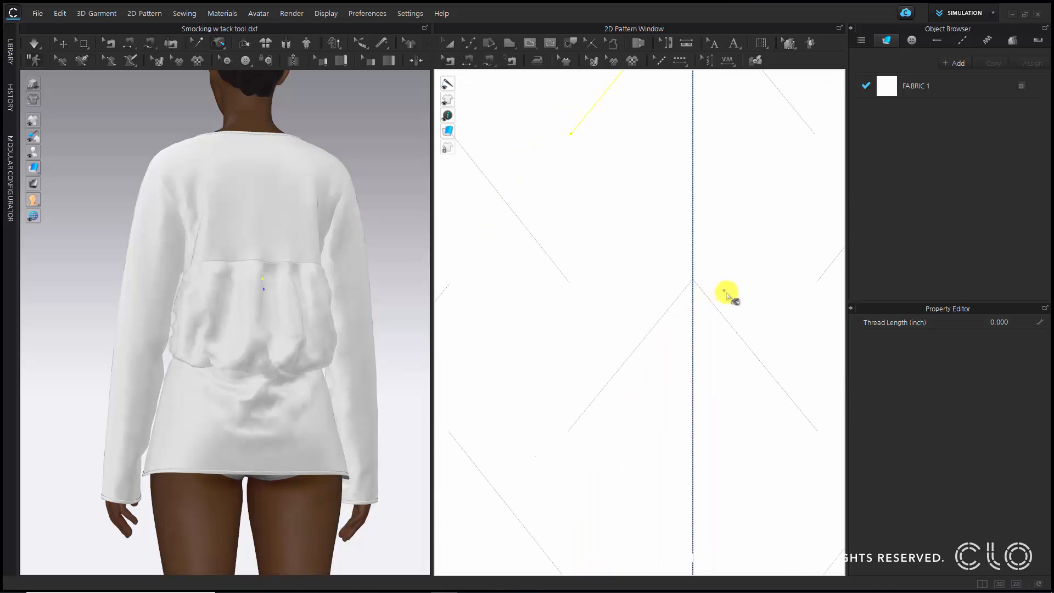
click(693, 280)
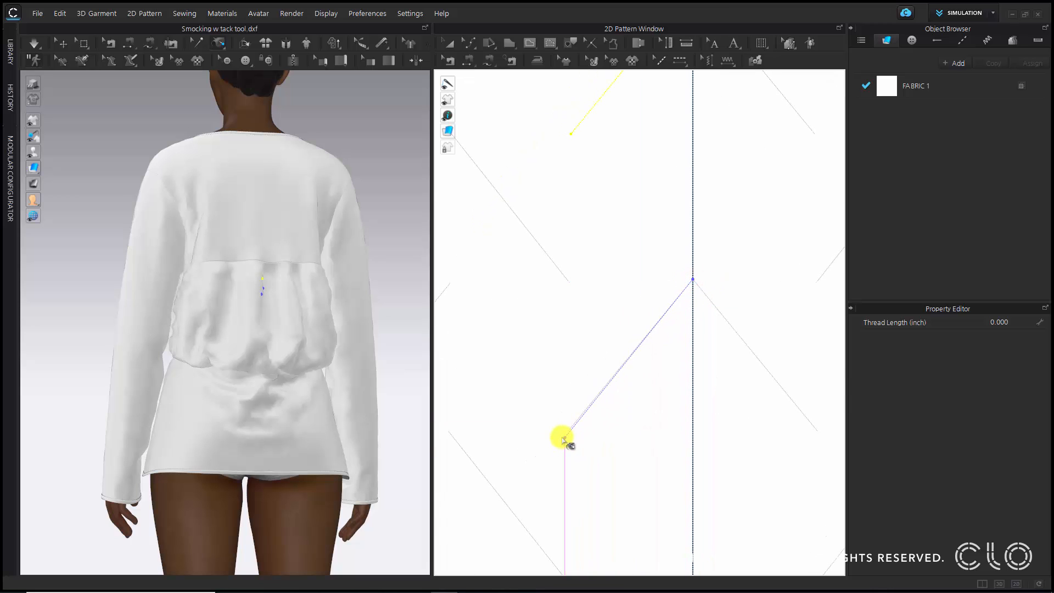
click(571, 431)
scroll(751, 279, down, 3)
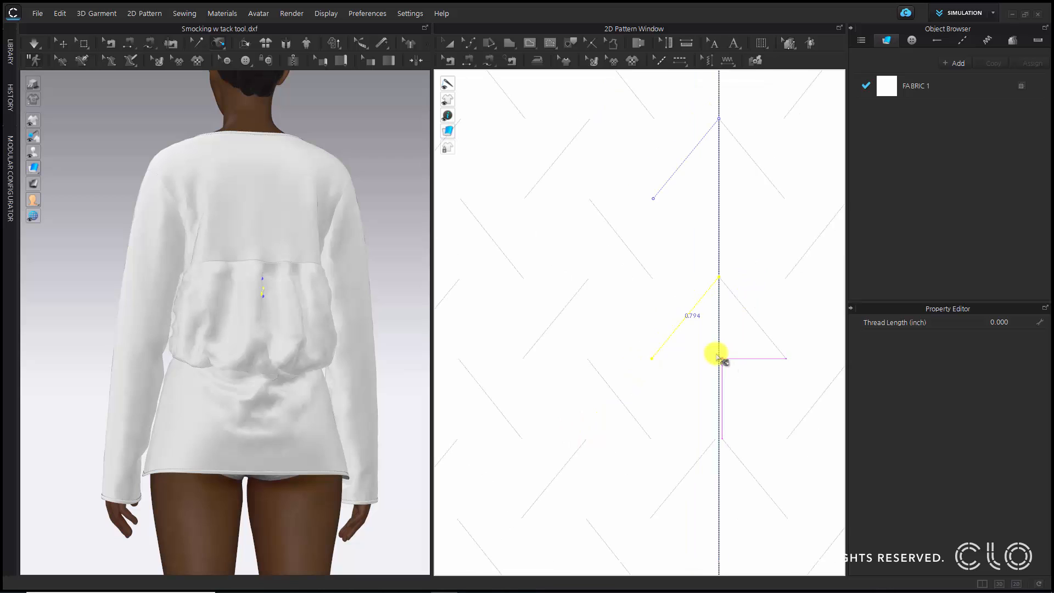
middle_drag(720, 359, 635, 185)
scroll(633, 294, up, 4)
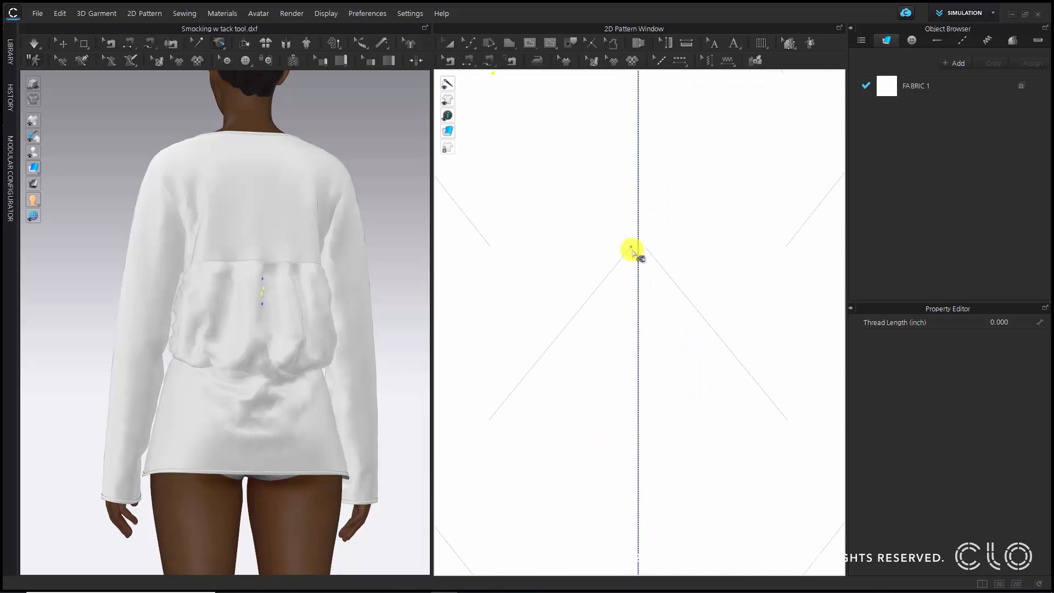
click(630, 247)
click(489, 420)
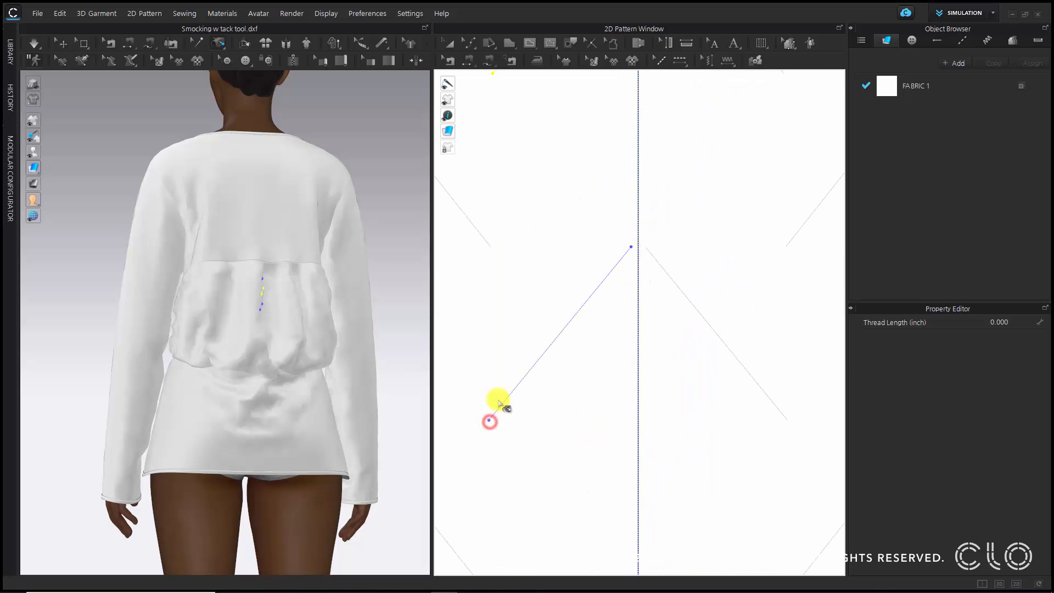
Tack the four remaining diagonal guide lines down to the lower edge, along the left side of the back waist's centre line
scroll(511, 385, down, 3)
middle_drag(600, 438, 623, 183)
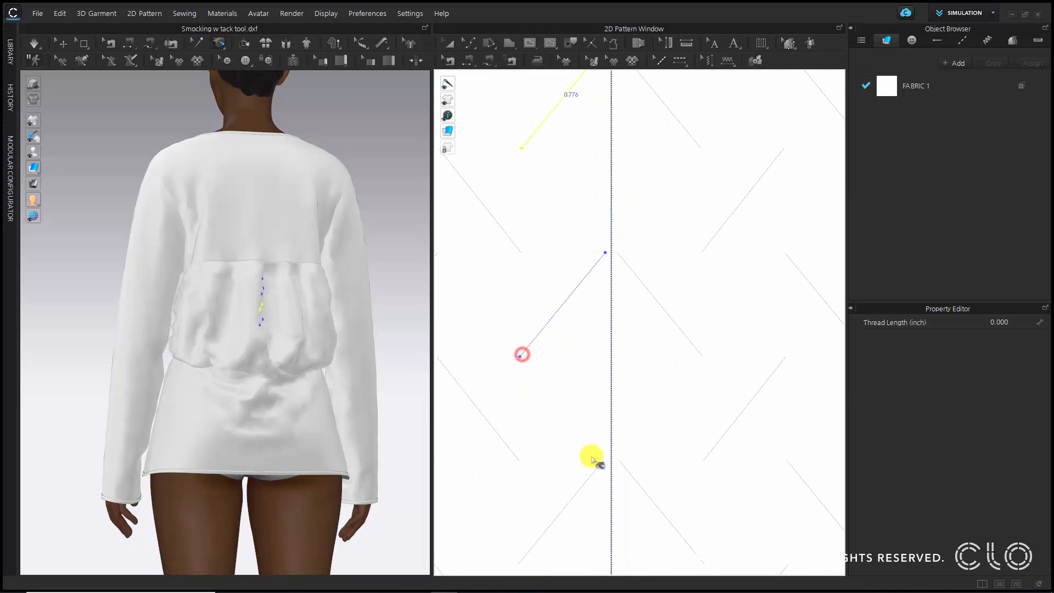
middle_drag(534, 528, 509, 267)
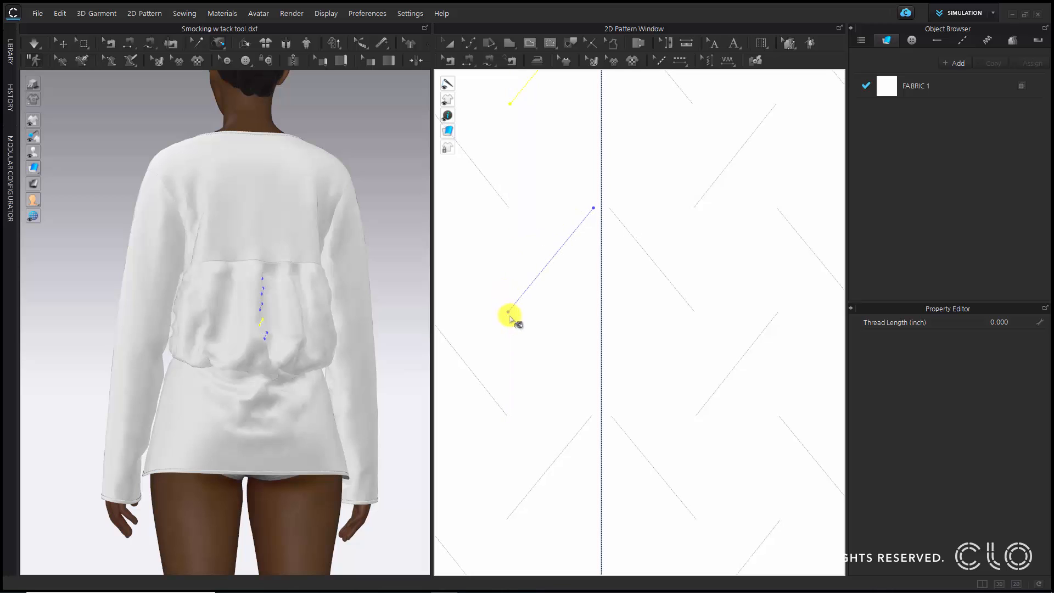
click(591, 416)
middle_drag(589, 439, 581, 201)
click(579, 390)
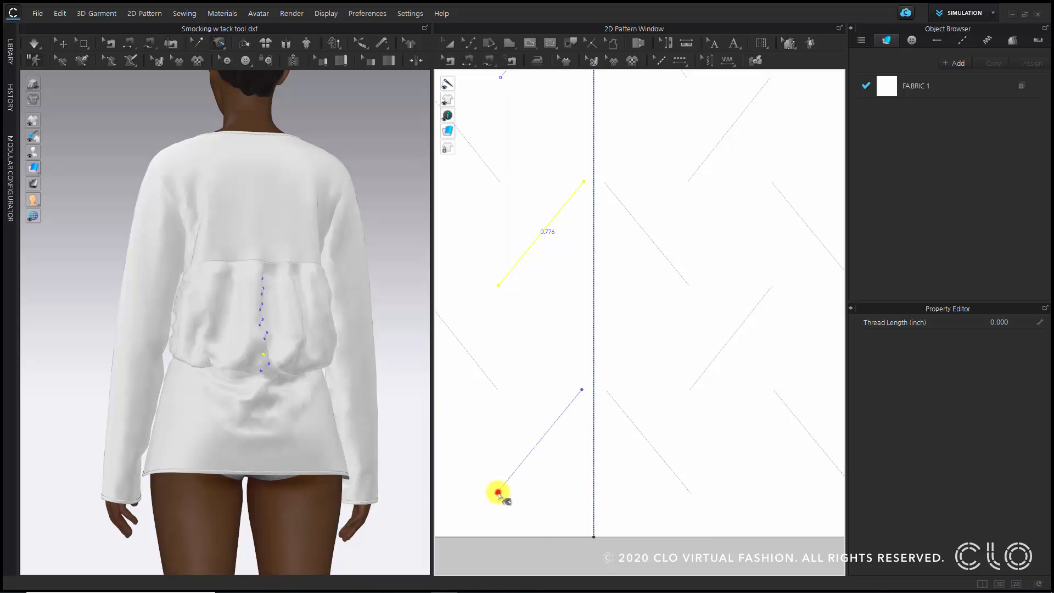
click(496, 493)
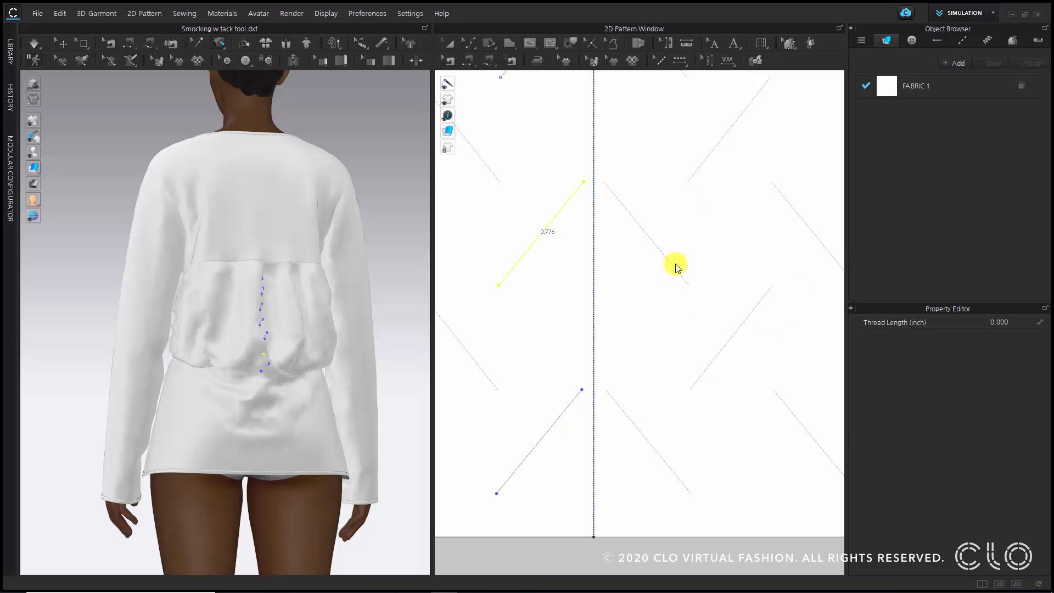
Inspect the column of tacks on the back waist of the 3D garment up close
scroll(675, 266, down, 3)
scroll(290, 380, up, 5)
right_drag(261, 381, 237, 387)
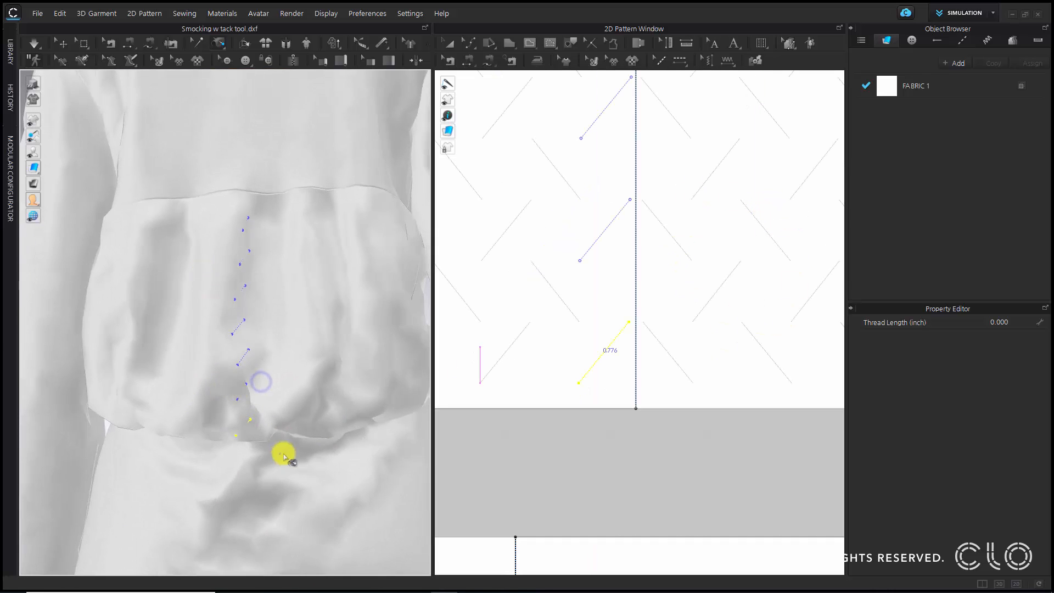
scroll(283, 455, up, 2)
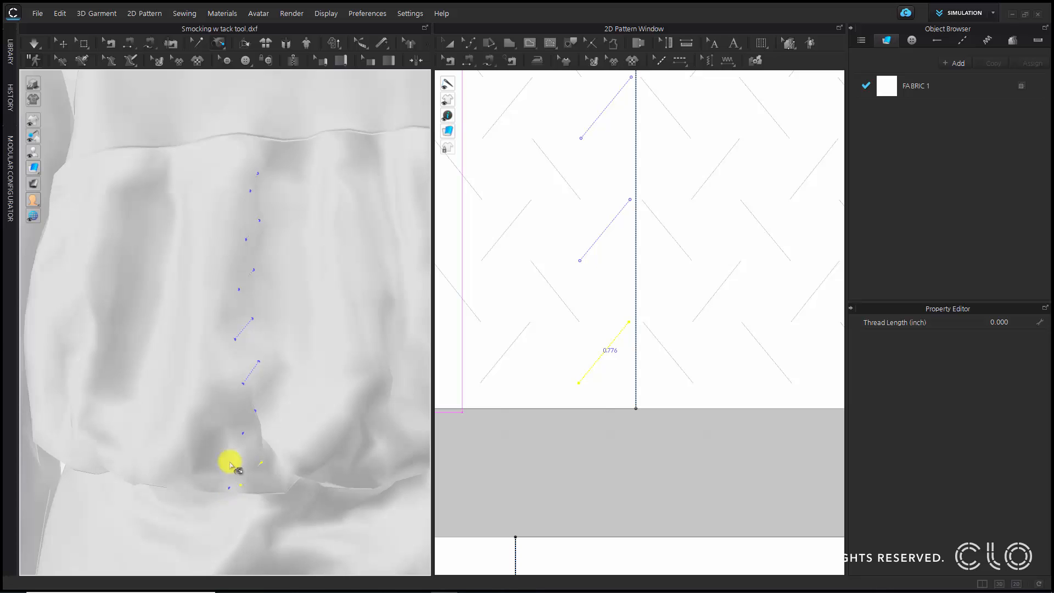
scroll(325, 258, down, 5)
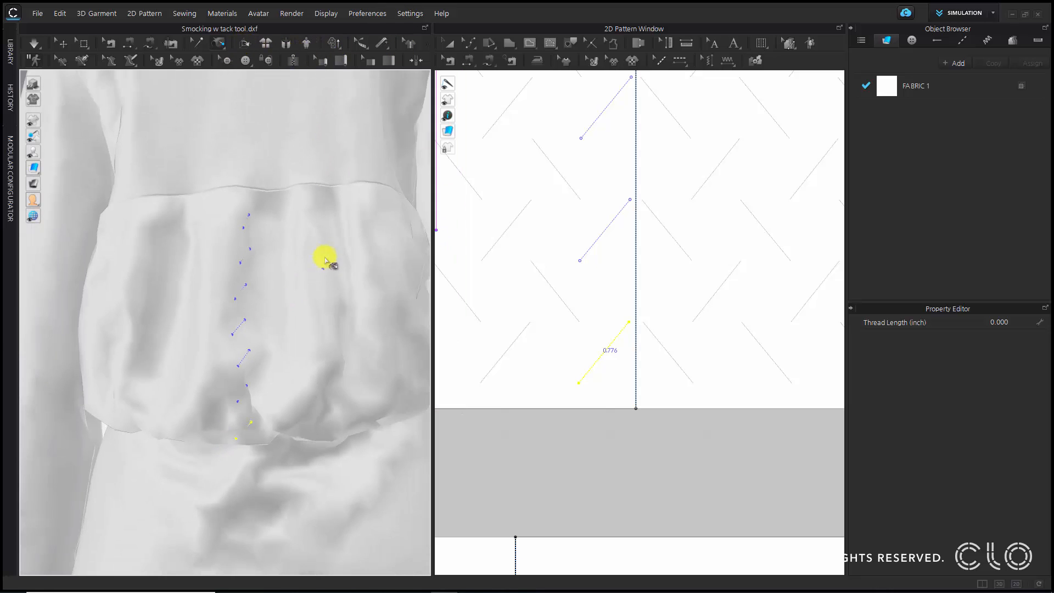
scroll(584, 204, down, 2)
scroll(197, 383, up, 5)
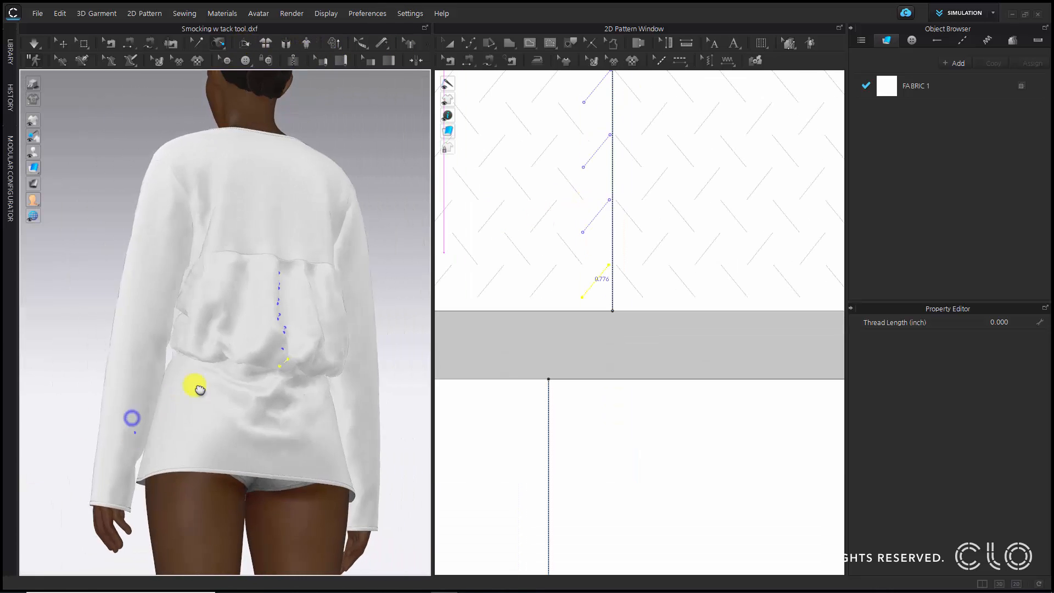
Create a lengthwise tack about 5.6 inches long on the sleeve, crossing the gathering lines above the hem
scroll(603, 352, down, 3)
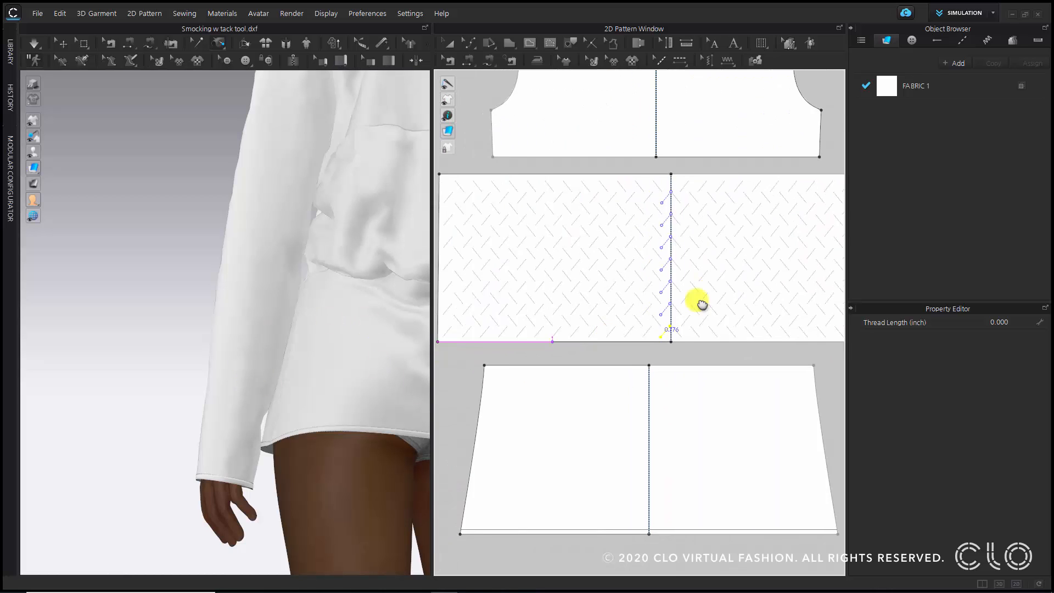
scroll(494, 341, down, 2)
scroll(343, 265, up, 2)
middle_drag(516, 249, 572, 407)
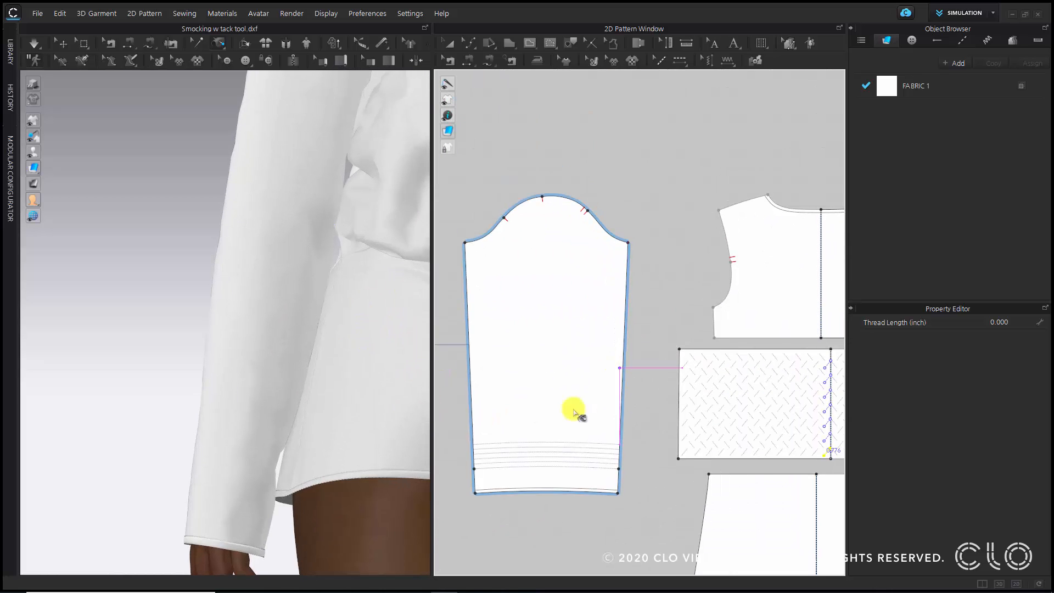
scroll(571, 407, up, 2)
click(242, 358)
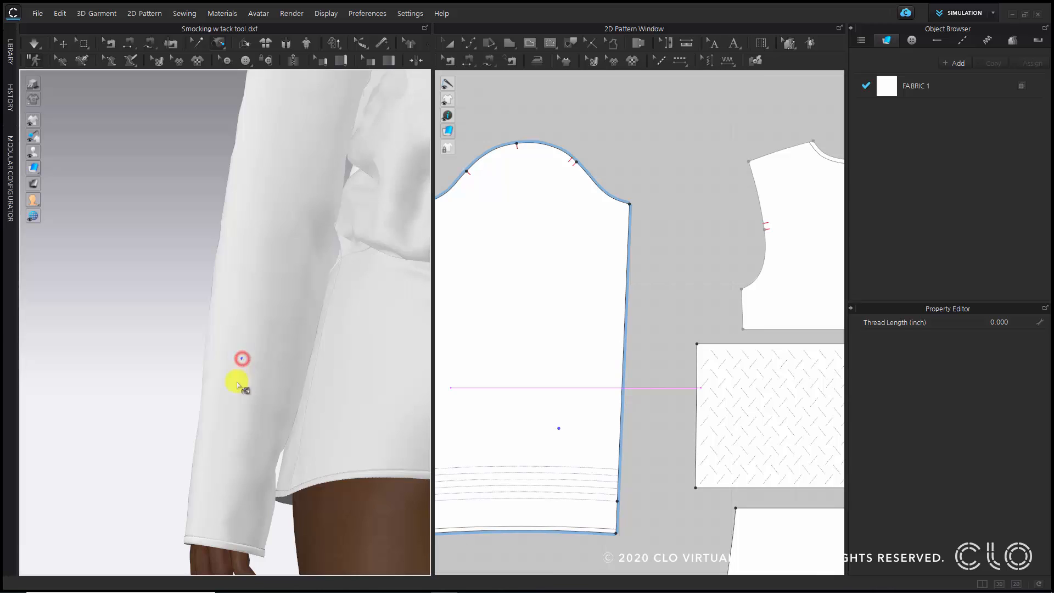
click(219, 522)
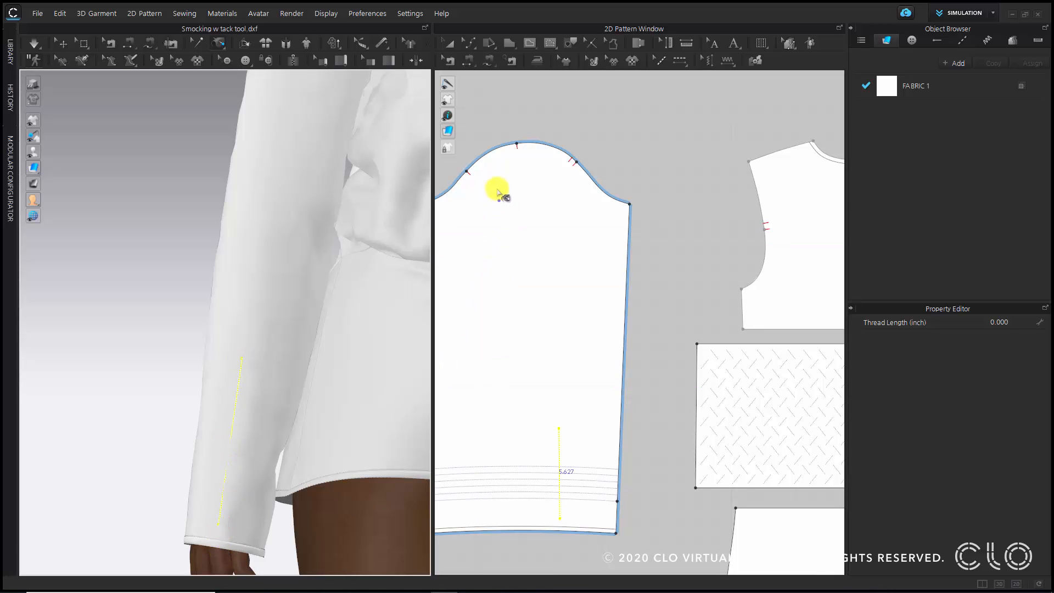
Simulate the garment to pull the sleeve and back waist tacks together, stop the simulation and check the gathering
key(space)
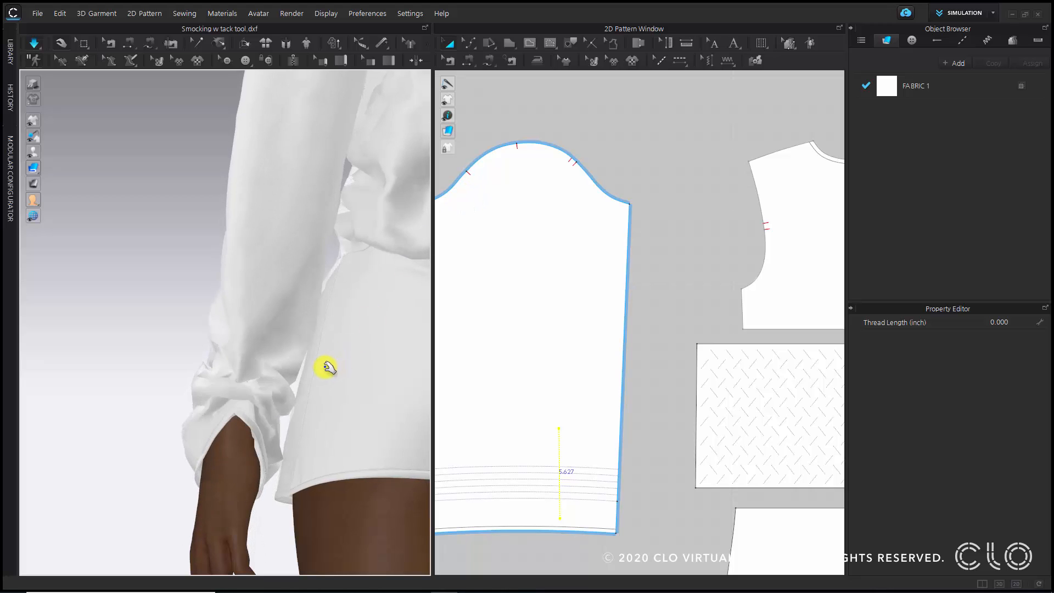
key(space)
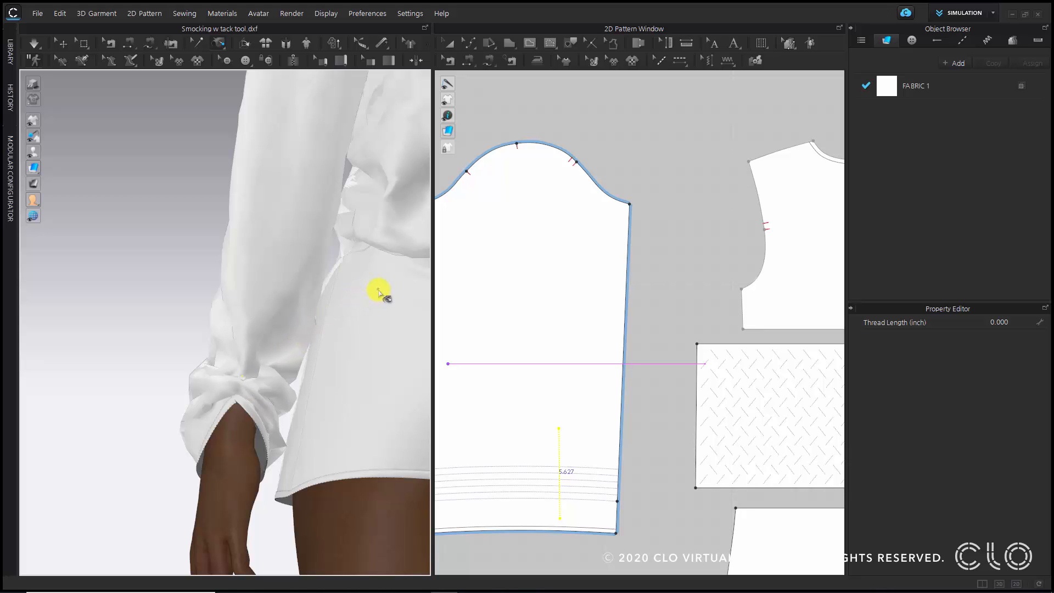
scroll(224, 389, down, 3)
middle_drag(357, 298, 261, 322)
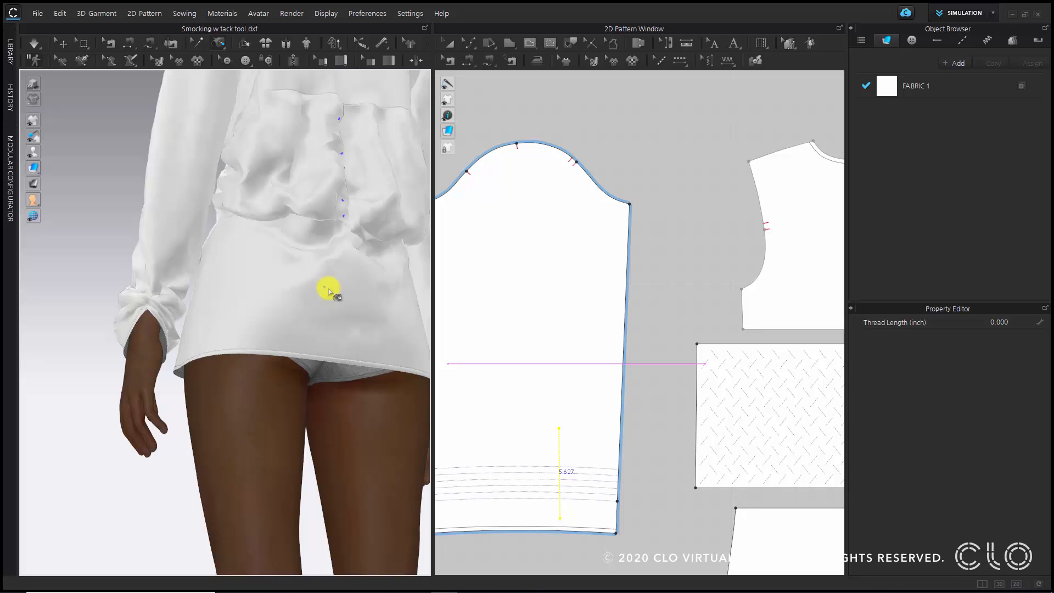
Delete the lengthwise tack crossing the gathering lines on the sleeve
right_drag(330, 276, 266, 421)
click(196, 43)
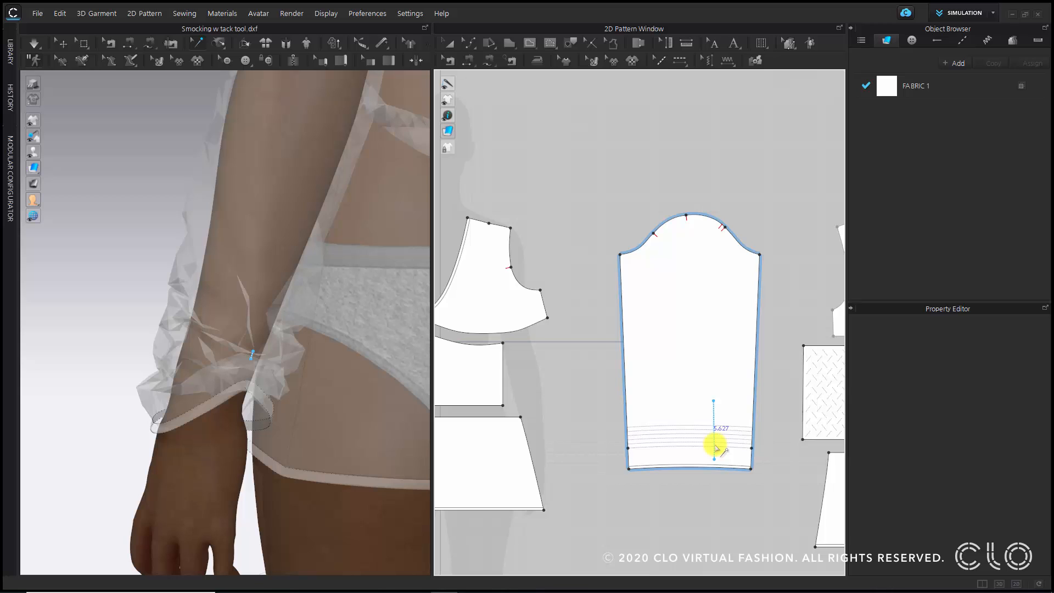
right_click(718, 455)
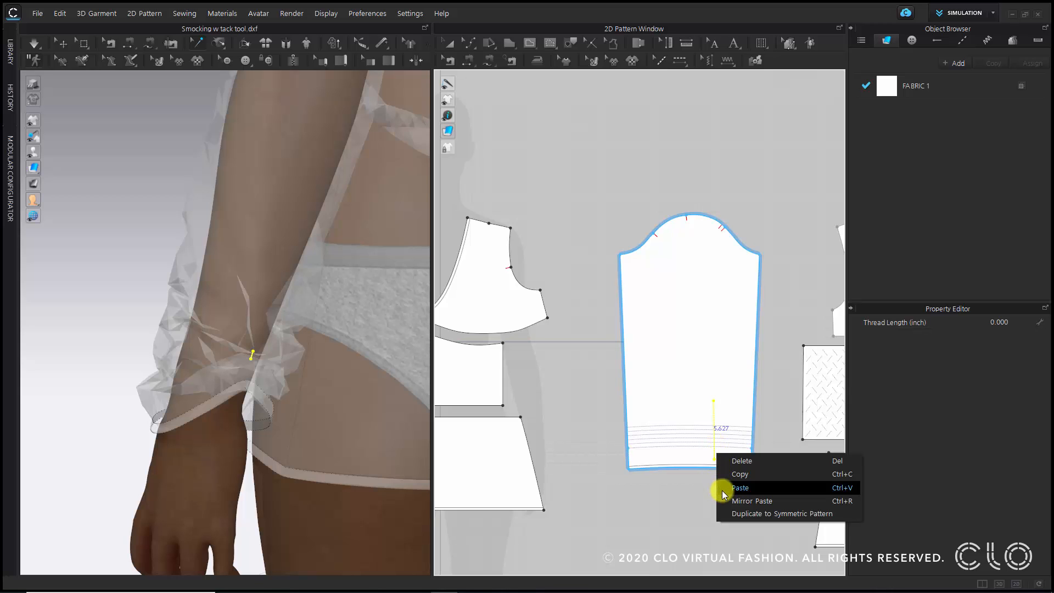
click(731, 460)
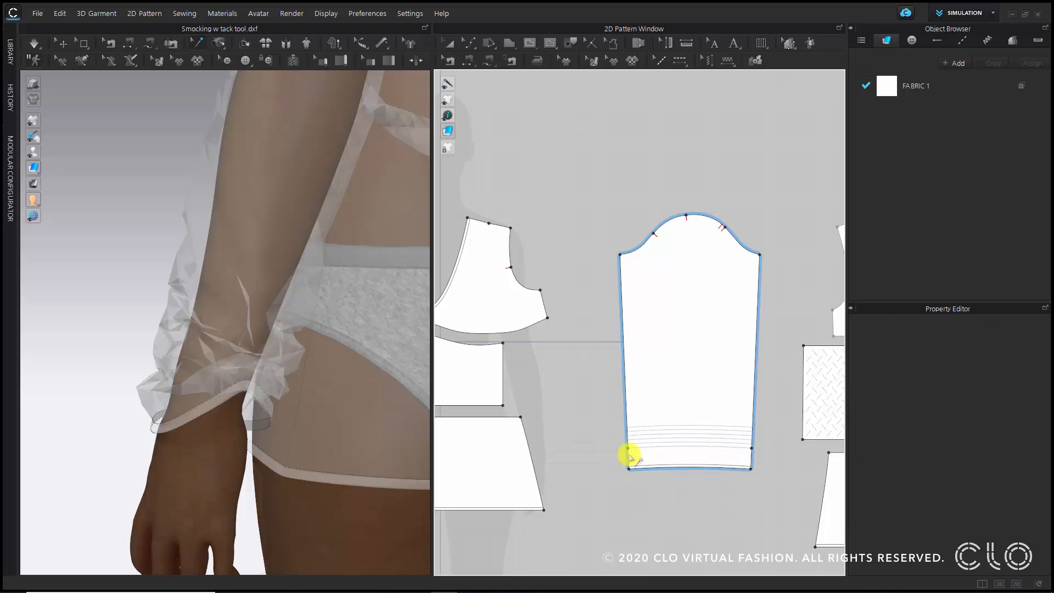
Simulate the garment to release the gathered sleeve, stop the simulation and check the whole back of the garment
click(34, 42)
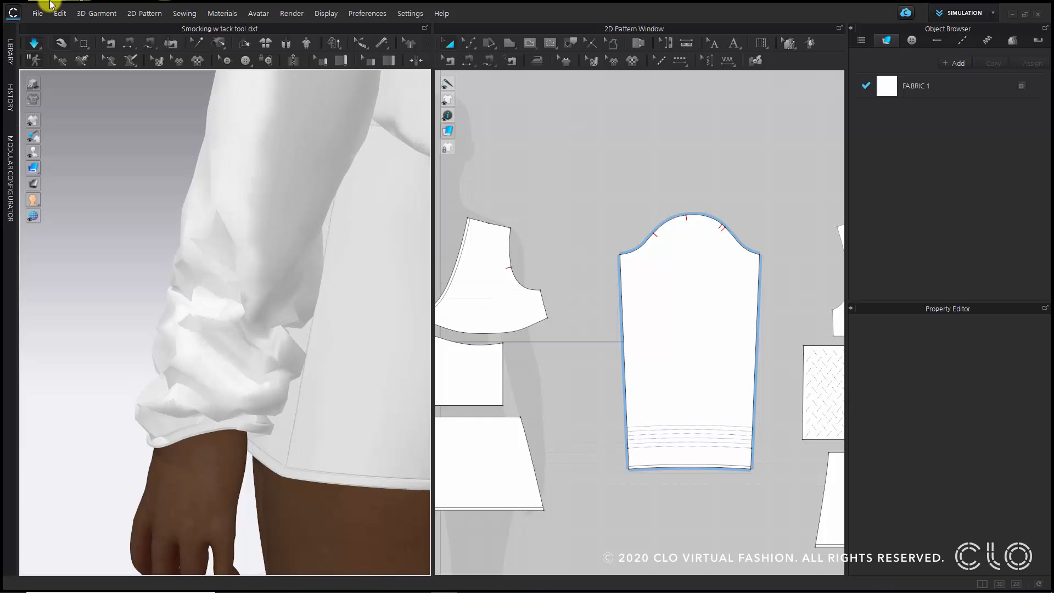
click(36, 47)
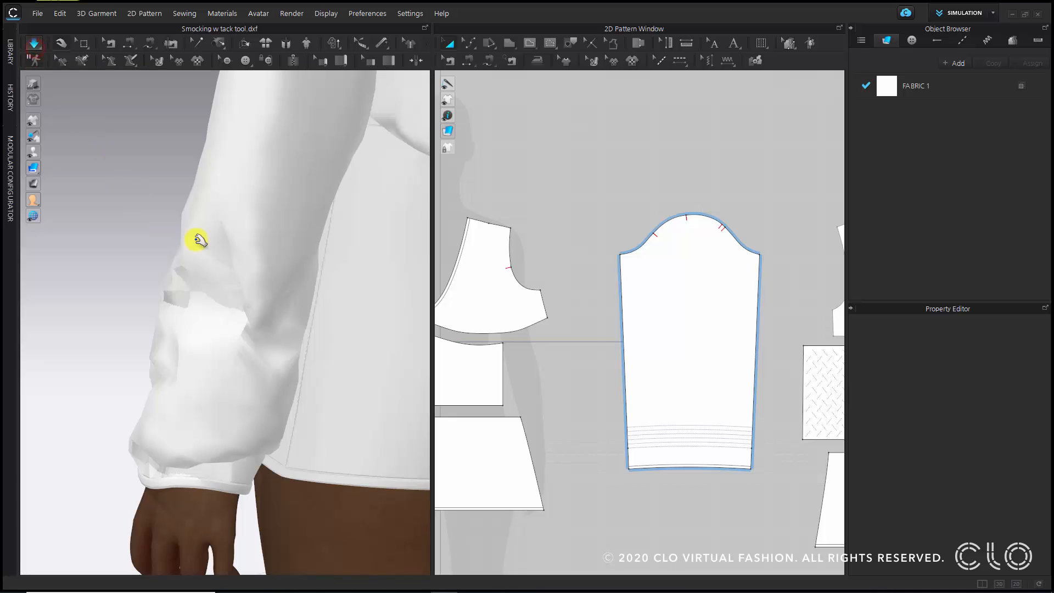
right_drag(200, 238, 346, 239)
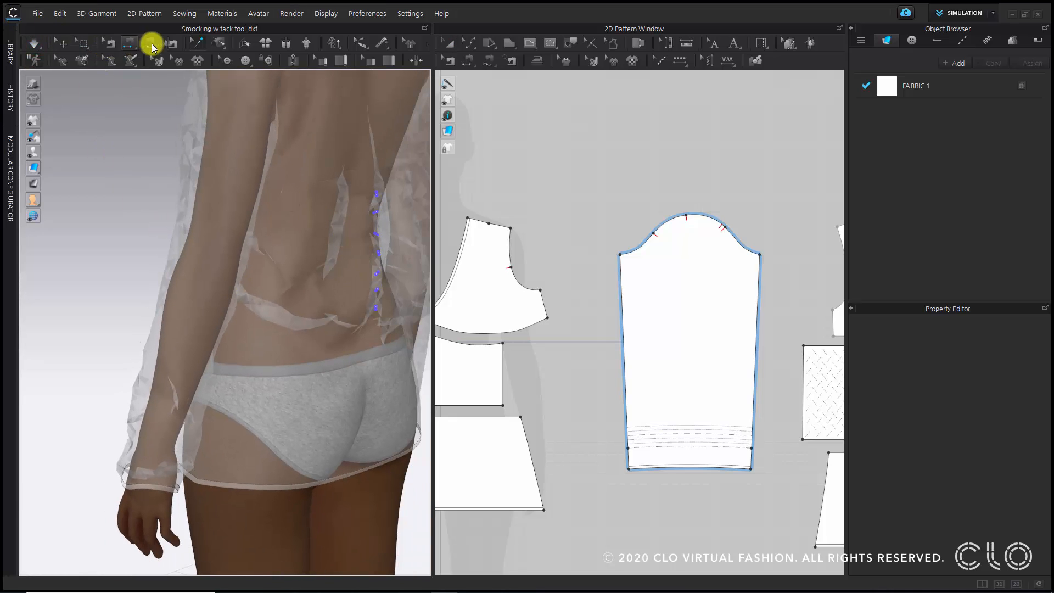
click(59, 46)
click(56, 174)
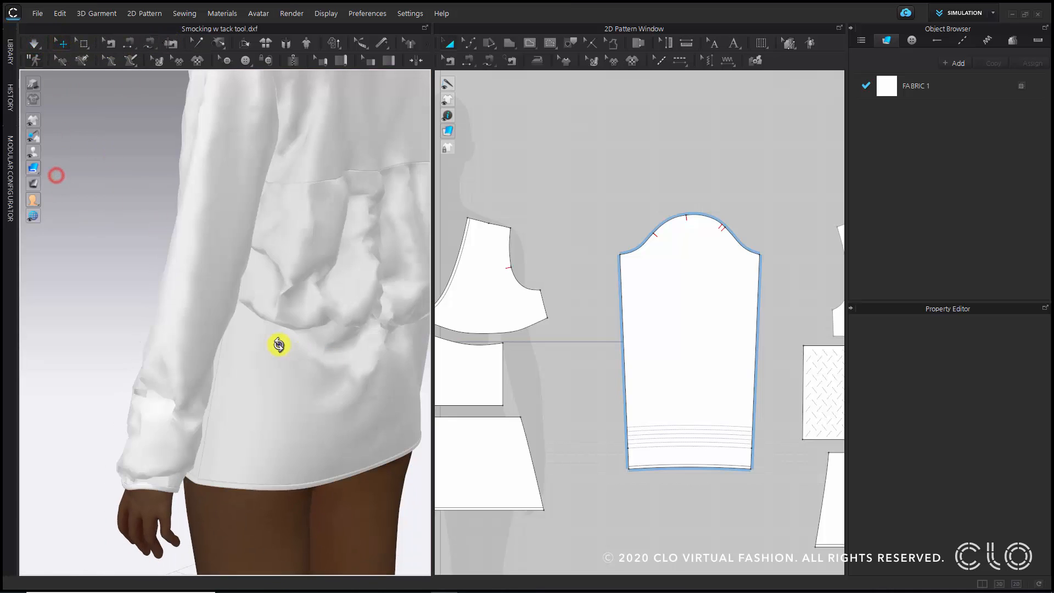
right_drag(279, 344, 141, 130)
middle_drag(269, 198, 176, 337)
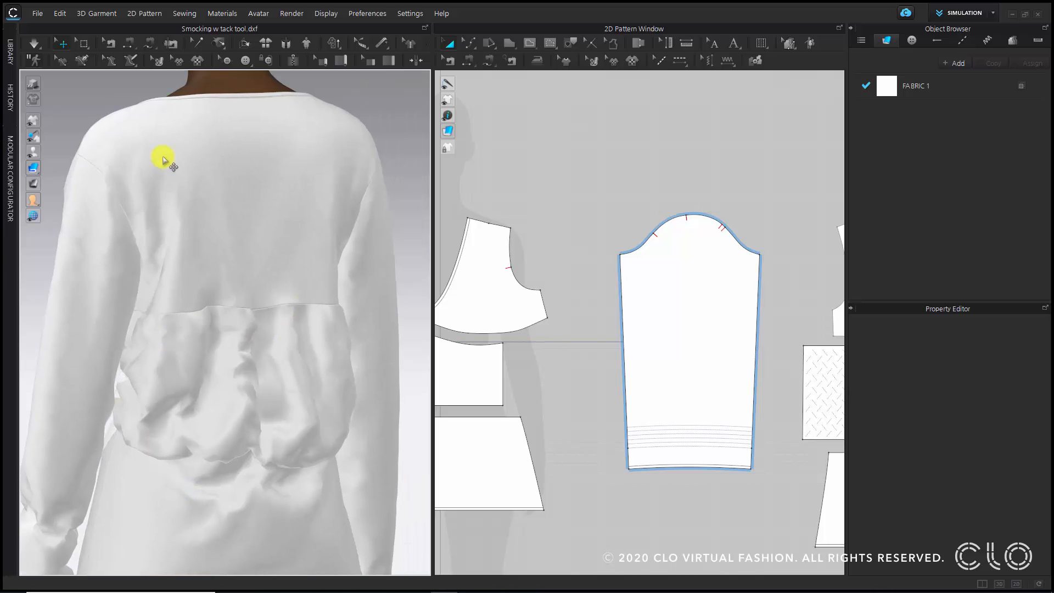
Replace the garment's default fabric with Cotton_Stretch_Velvet from the fabric library
click(11, 50)
click(51, 92)
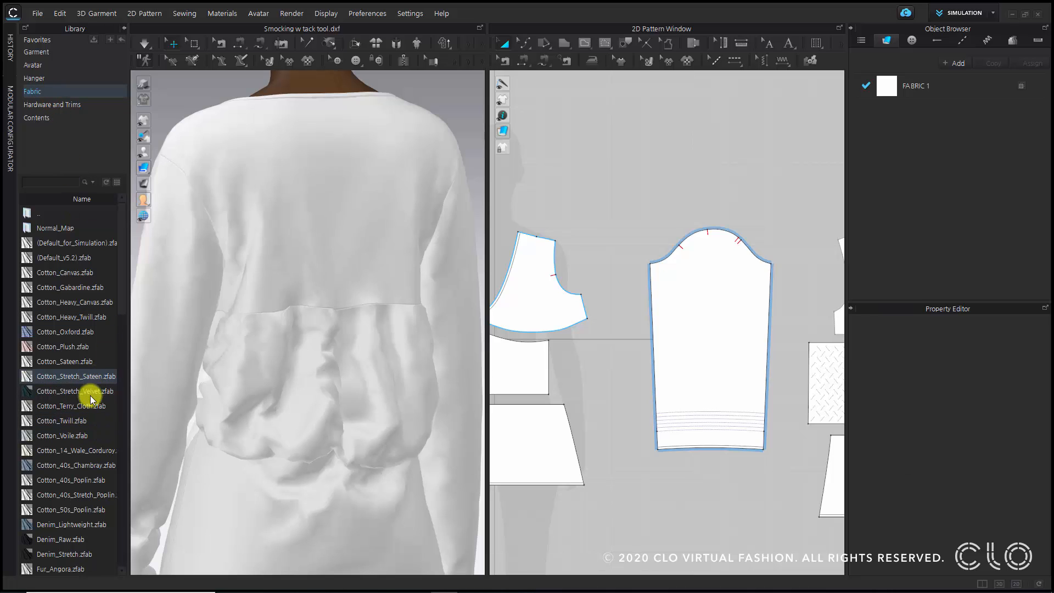
mouse_move(65, 411)
mouse_move(62, 392)
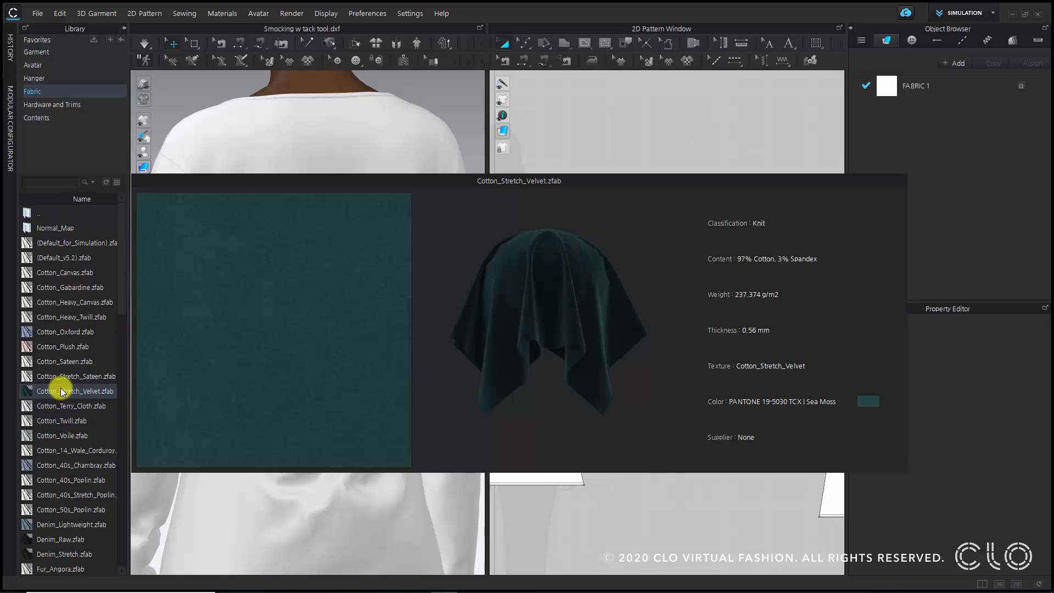
drag(62, 392, 970, 92)
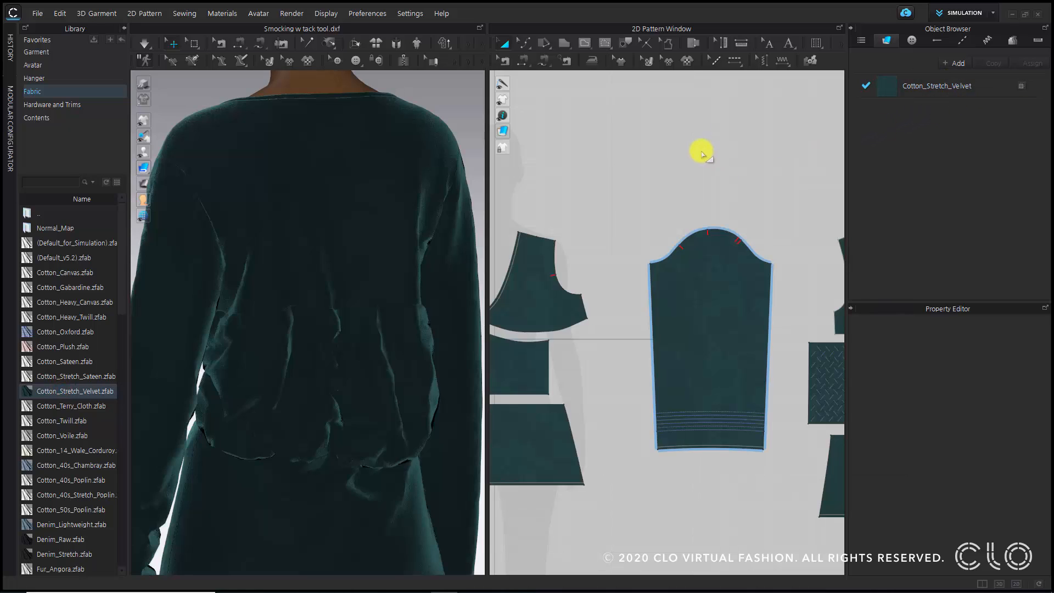
Recolour the velvet fabric to a darker tan, starting from PANTONE 12-0830 TSX Pancake Batter, and accept the colour
click(945, 82)
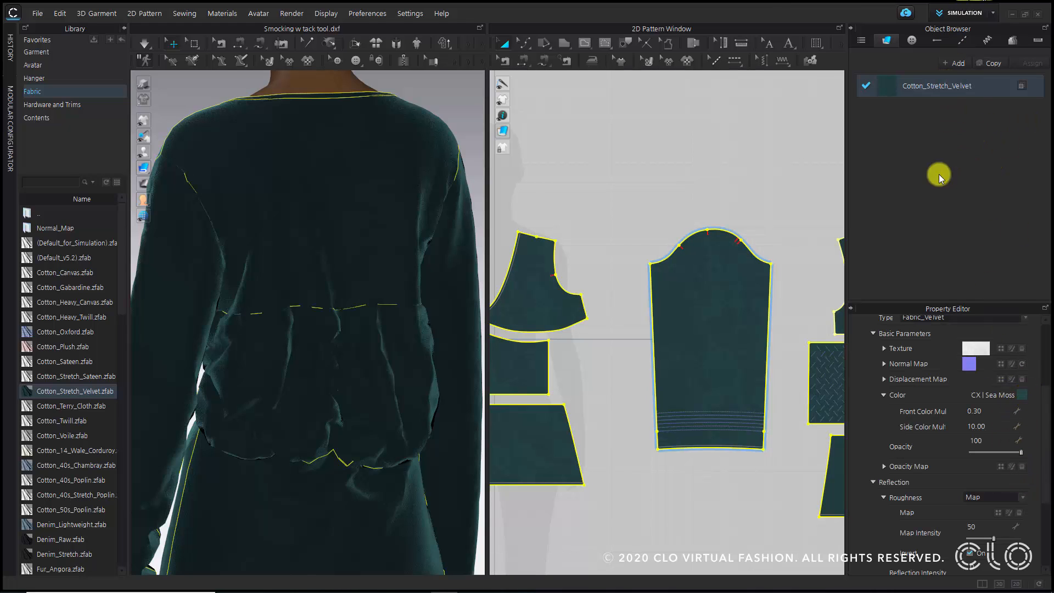
click(1022, 395)
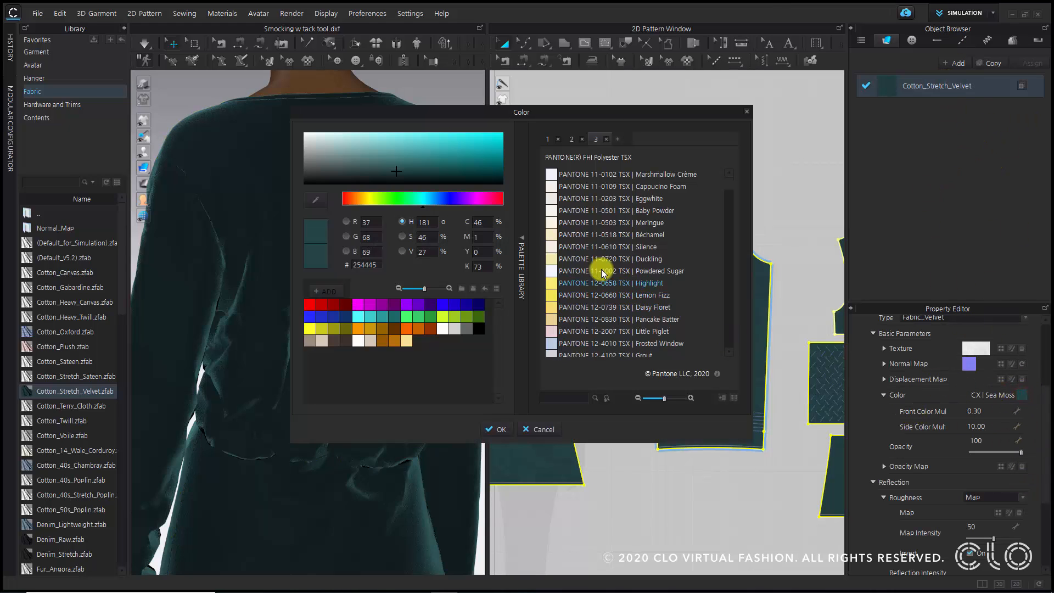
click(548, 211)
click(549, 233)
click(550, 257)
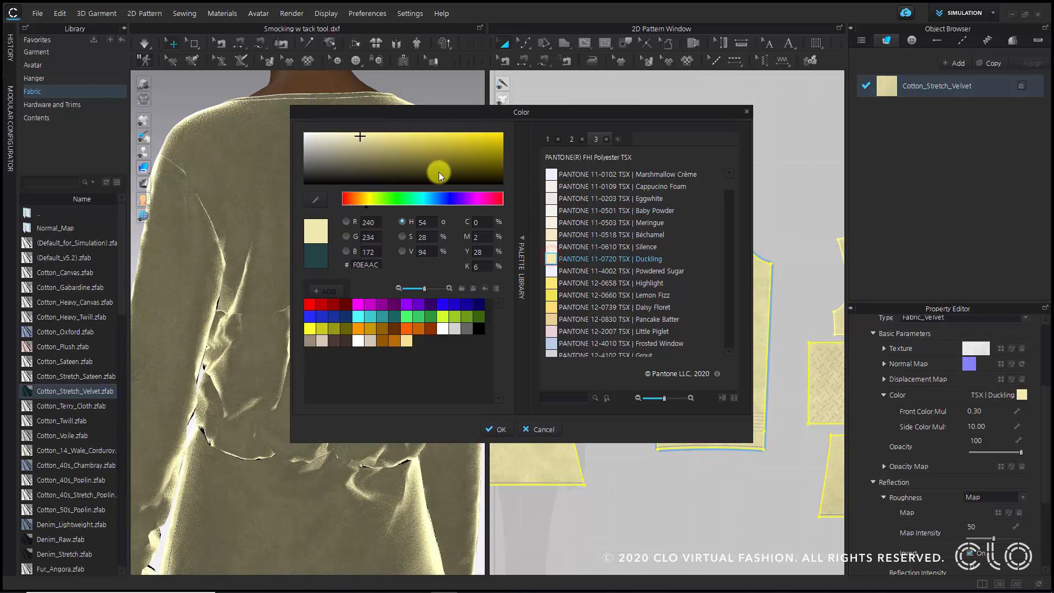
drag(437, 172, 390, 131)
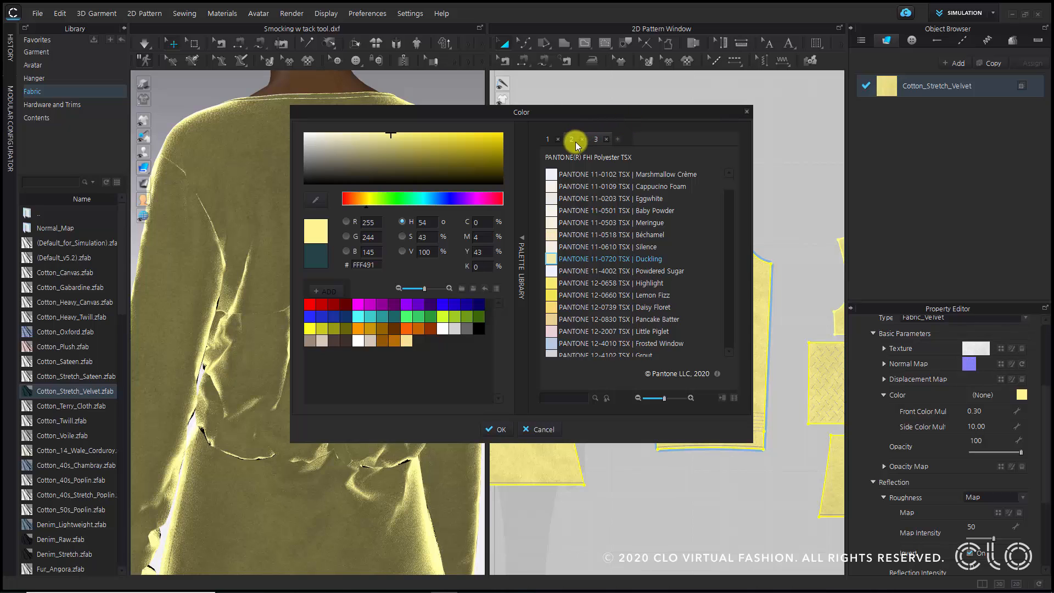
scroll(583, 277, down, 1)
click(562, 259)
click(564, 283)
scroll(584, 219, up, 3)
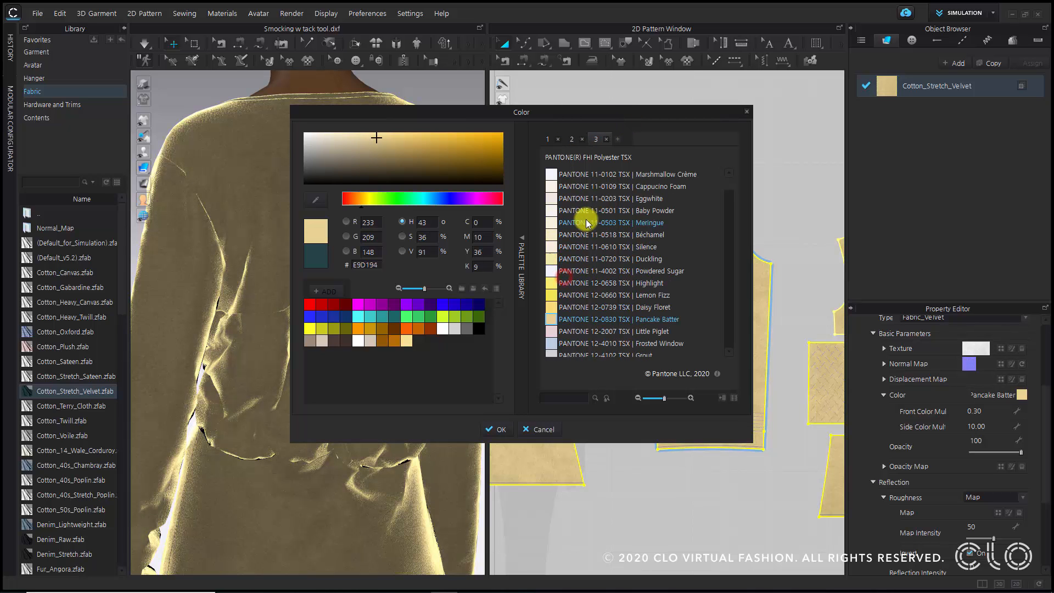
click(547, 135)
drag(444, 171, 370, 146)
click(499, 429)
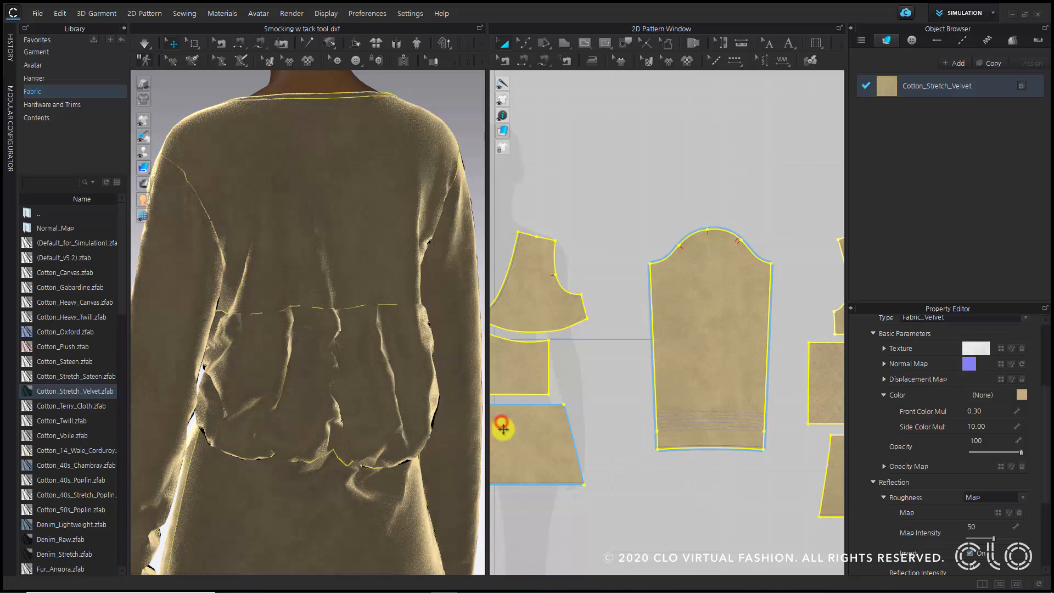
click(601, 522)
Set the particle distance of the back waist pattern to 5 mm
scroll(534, 353, down, 5)
scroll(722, 342, up, 6)
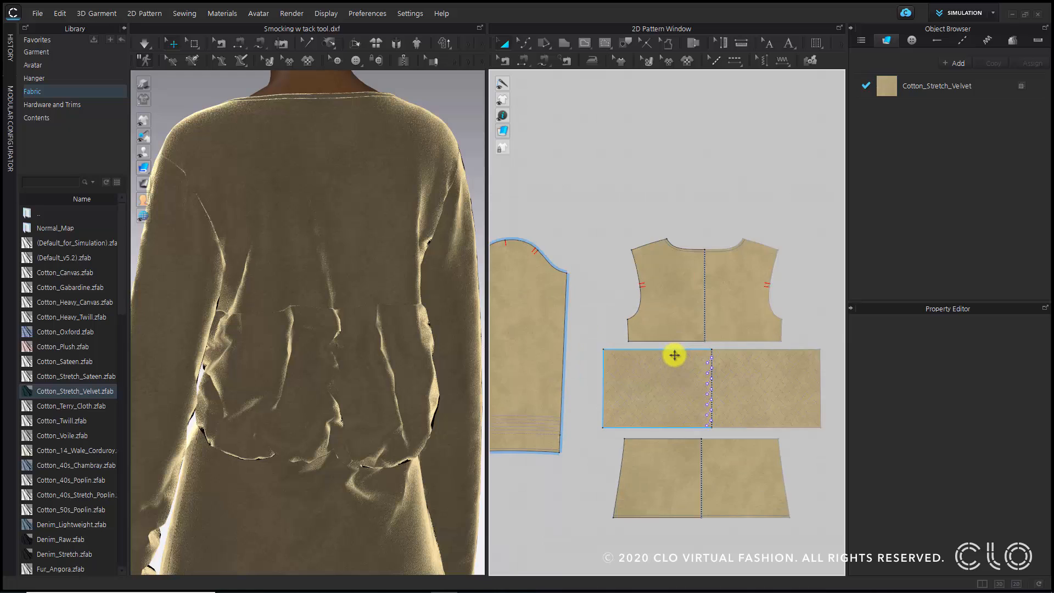
click(640, 412)
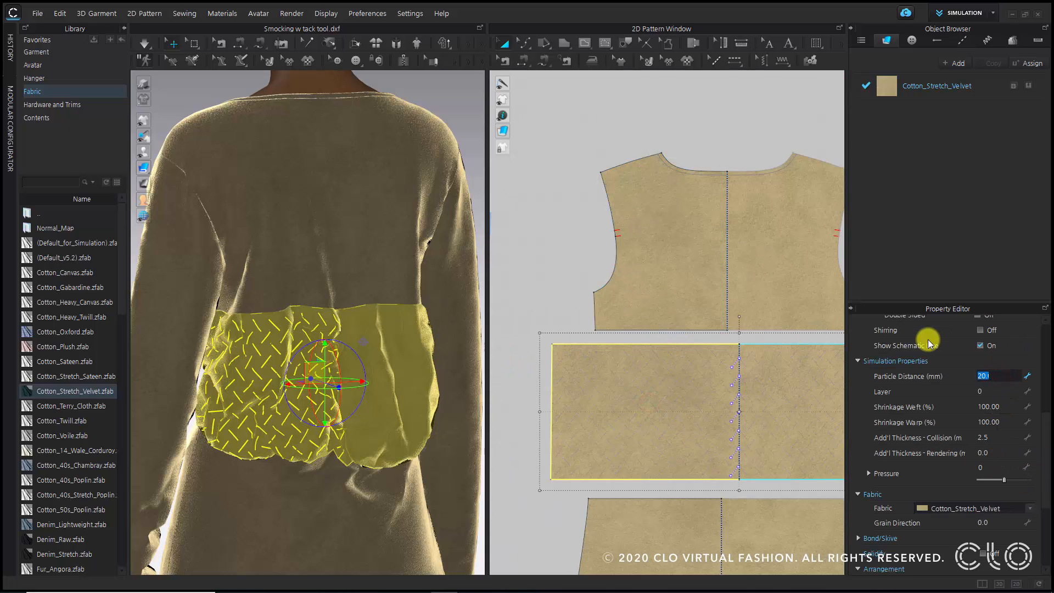
text(5)
key(Return)
Simulate the garment with the finer back waist mesh, stop the simulation and clear the selection
key(space)
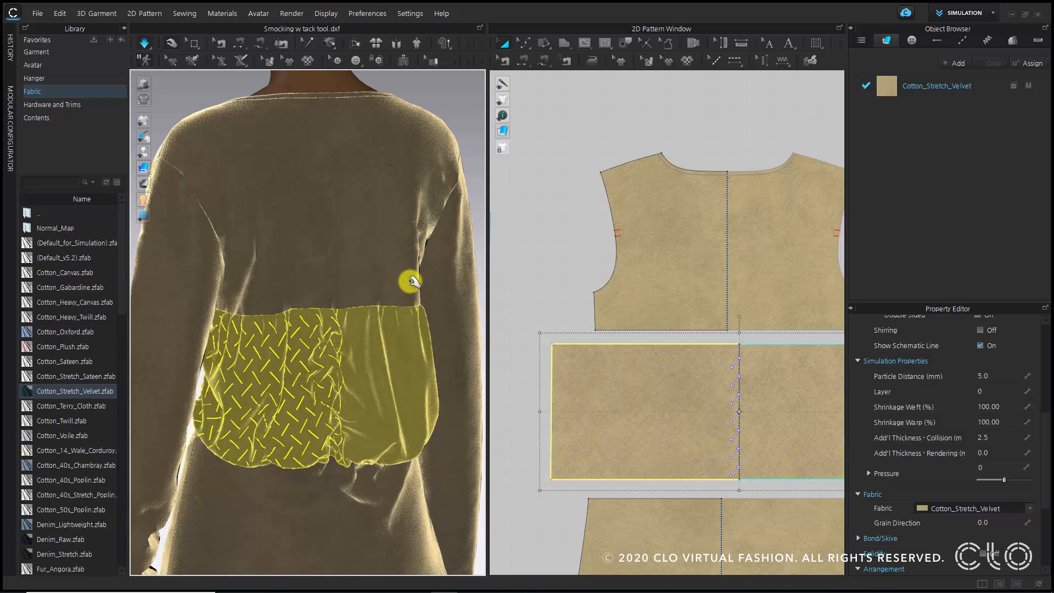
key(space)
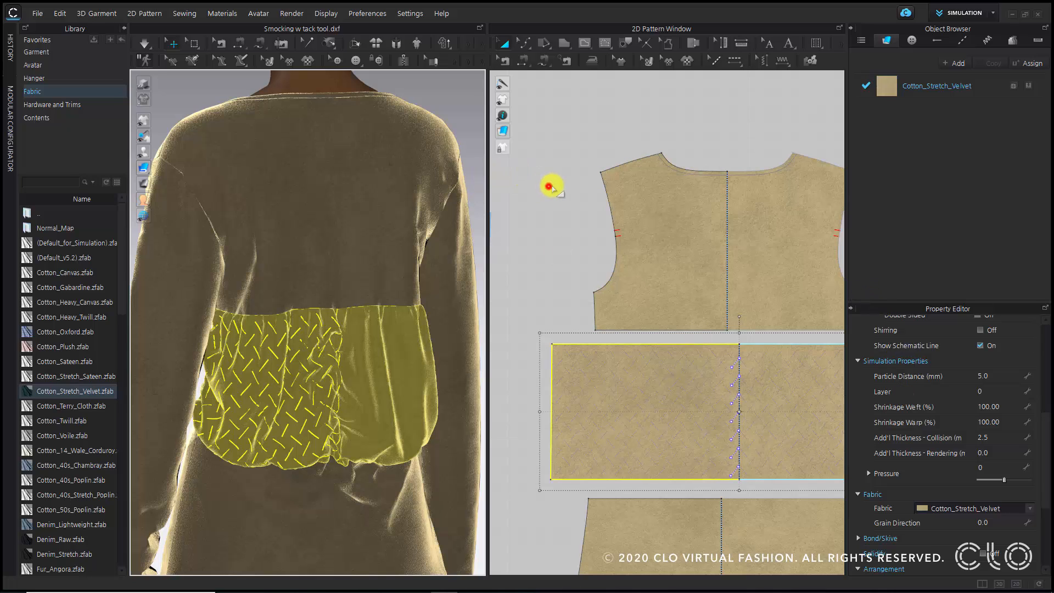
click(549, 187)
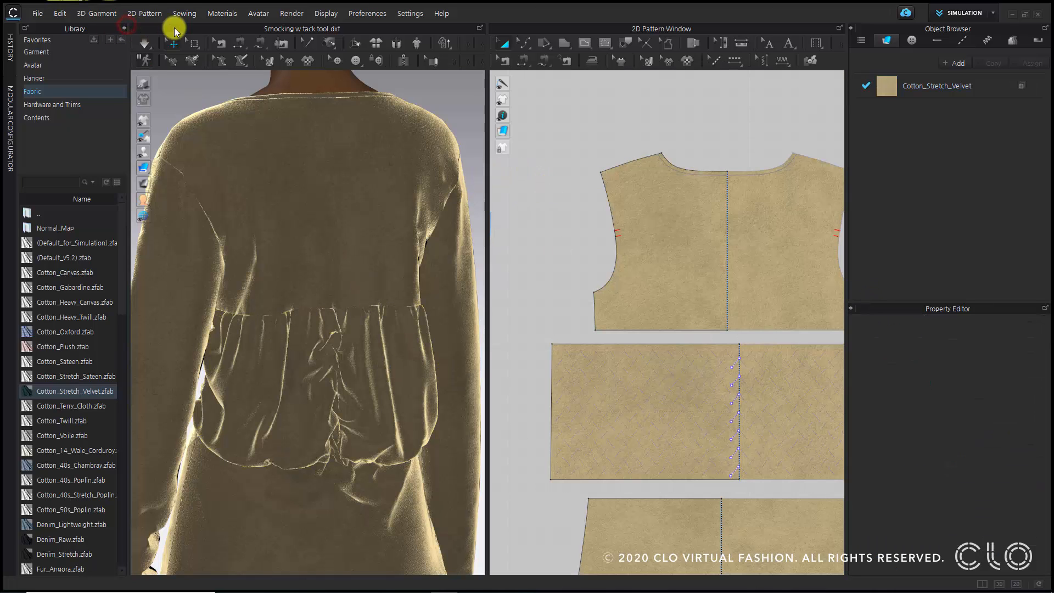
Show the 2D patterns with a monochrome surface so the back waist guide lines can be traced, and collapse the library
click(329, 43)
scroll(748, 405, up, 8)
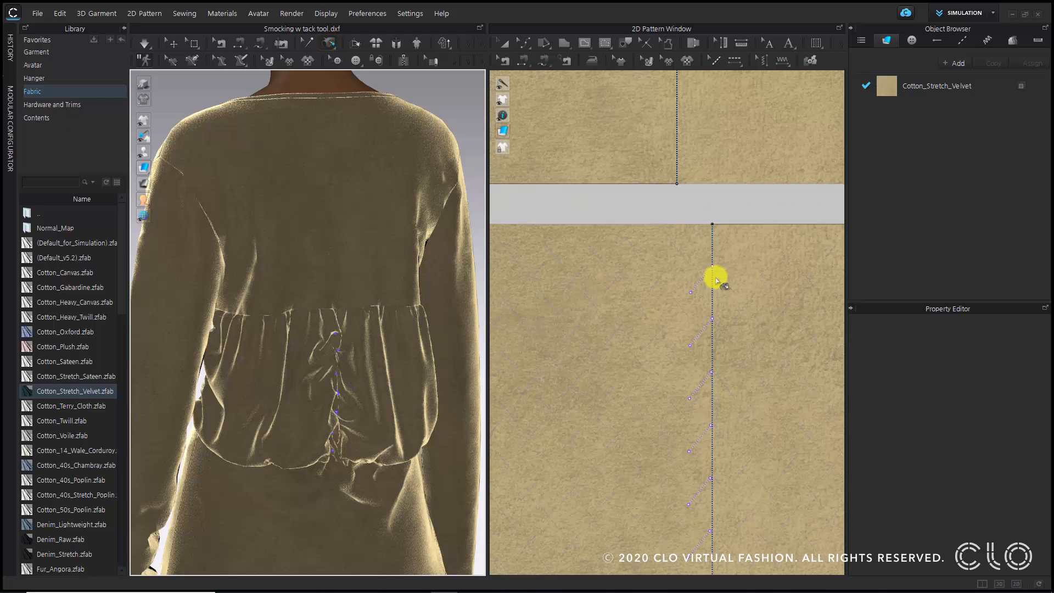
scroll(716, 279, up, 3)
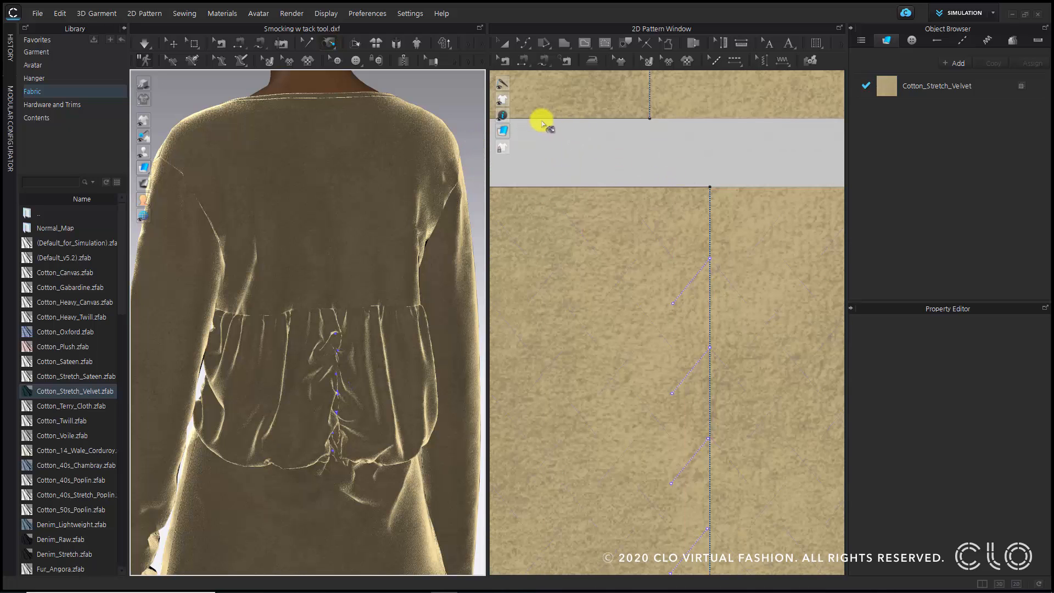
mouse_move(502, 132)
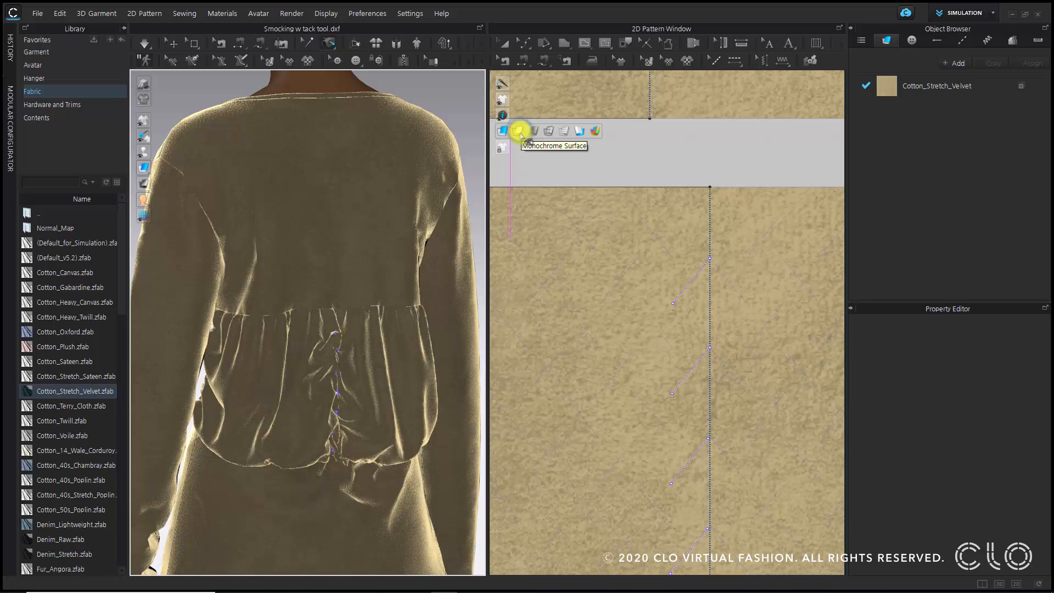
click(518, 133)
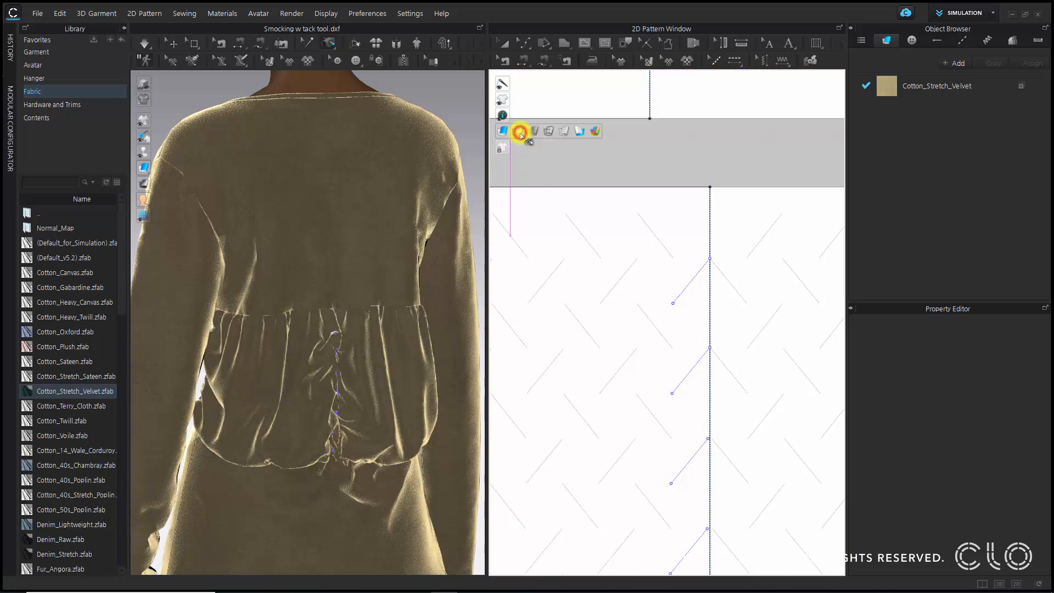
click(124, 28)
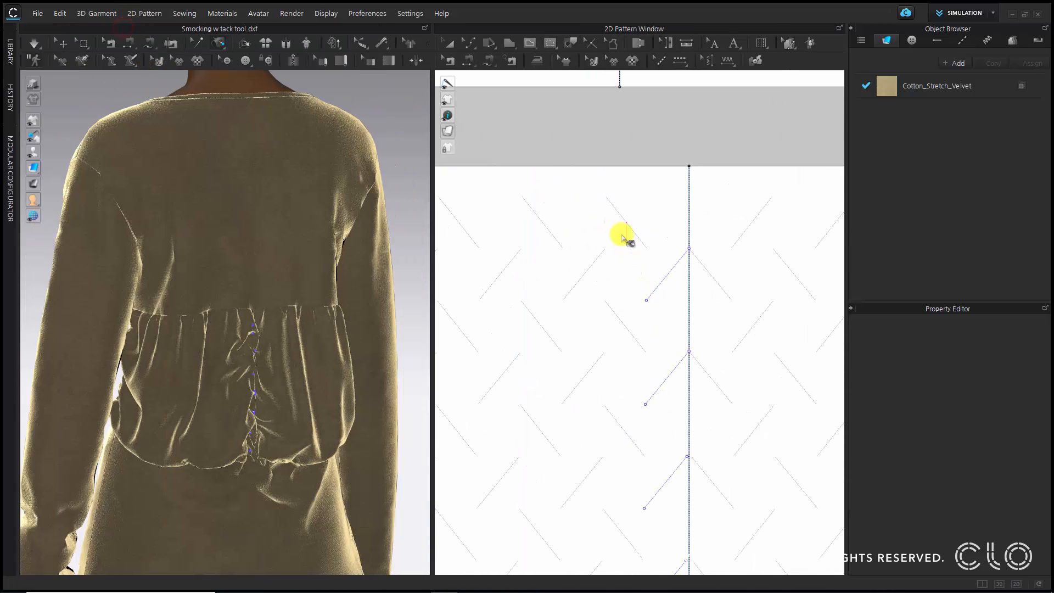
Tack the top guide line in the diagonal column beside the back waist's tacked centre, and place a tack from the next line's upper end
scroll(608, 163, up, 3)
click(593, 165)
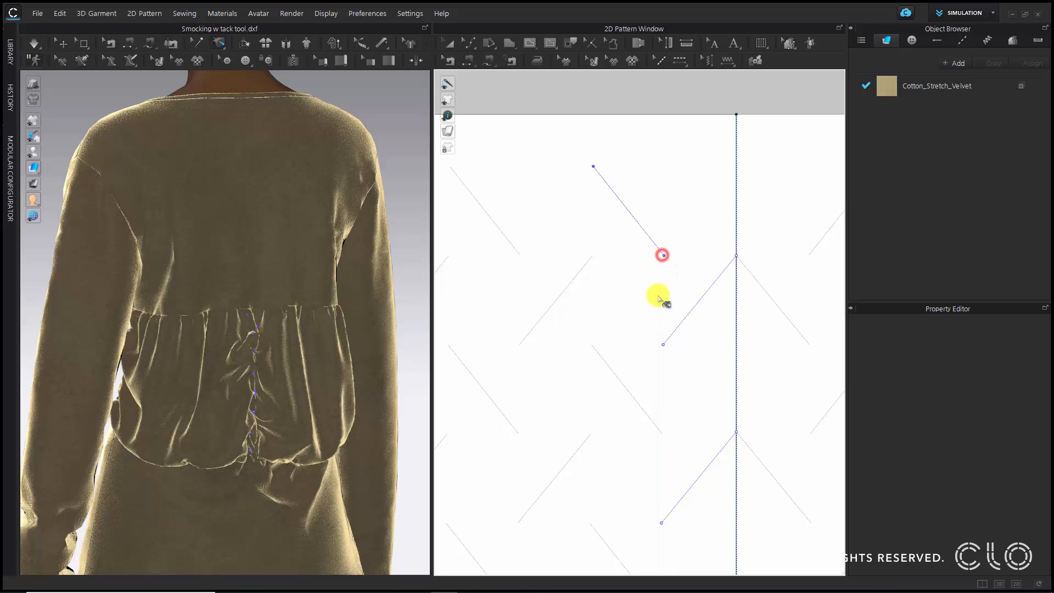
middle_drag(634, 437, 574, 242)
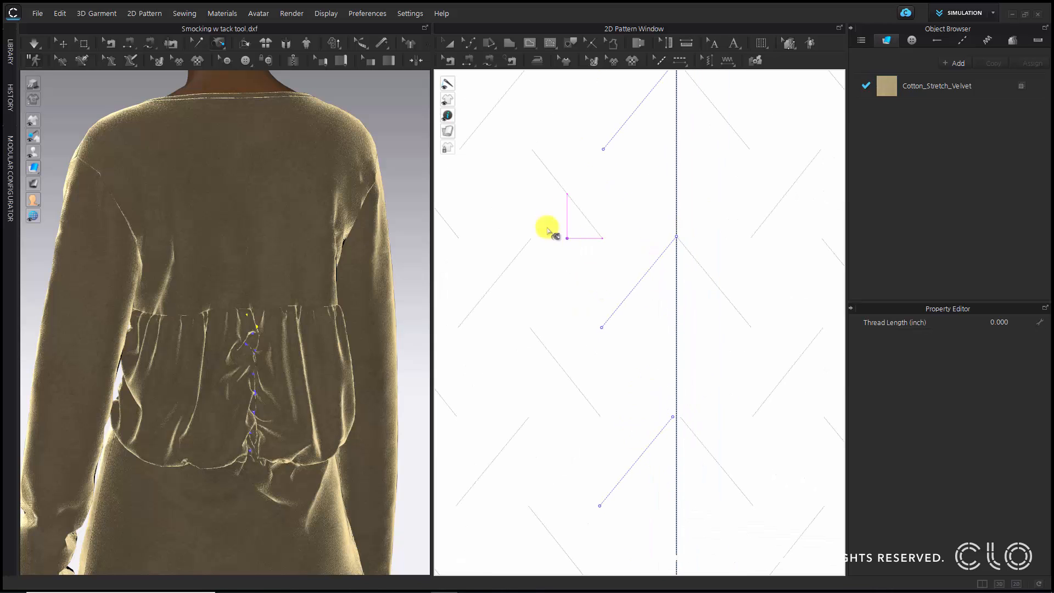
click(532, 150)
click(560, 402)
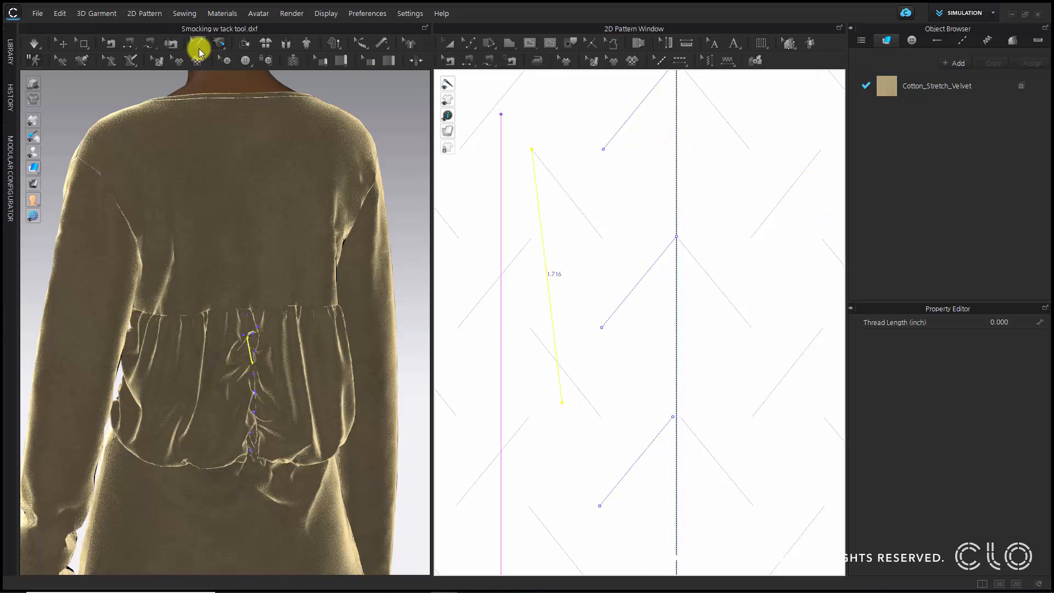
Move the misplaced lower end of the second tack onto the lower end of its diagonal guide line
click(197, 43)
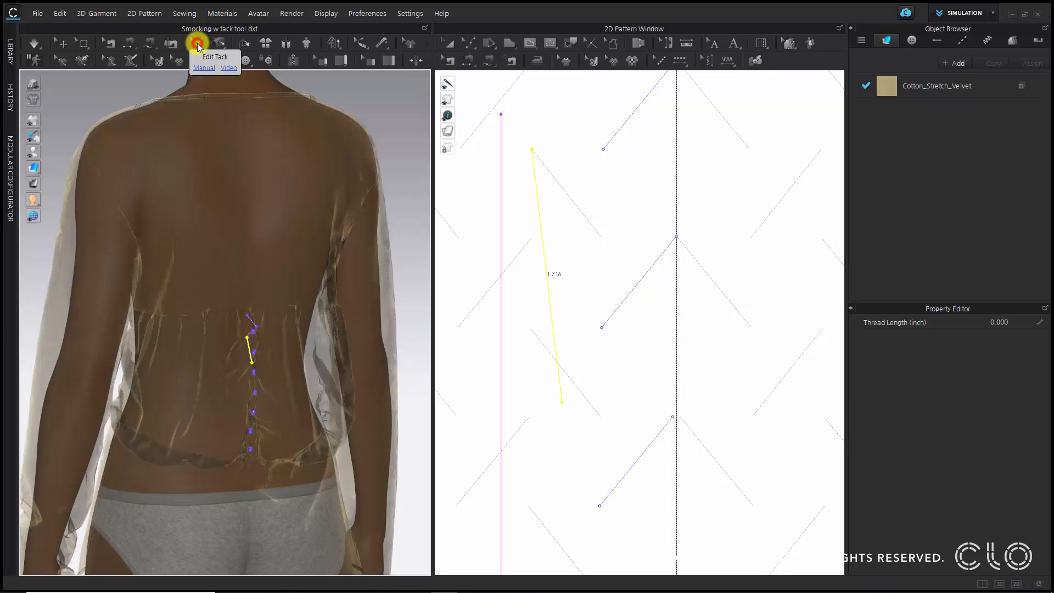
click(643, 214)
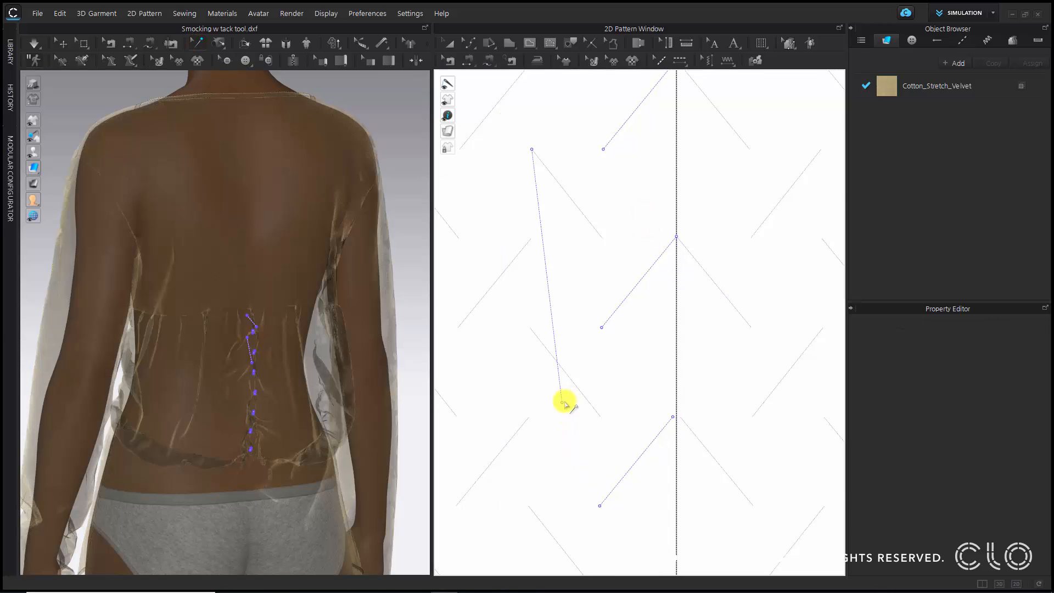
drag(560, 405, 607, 243)
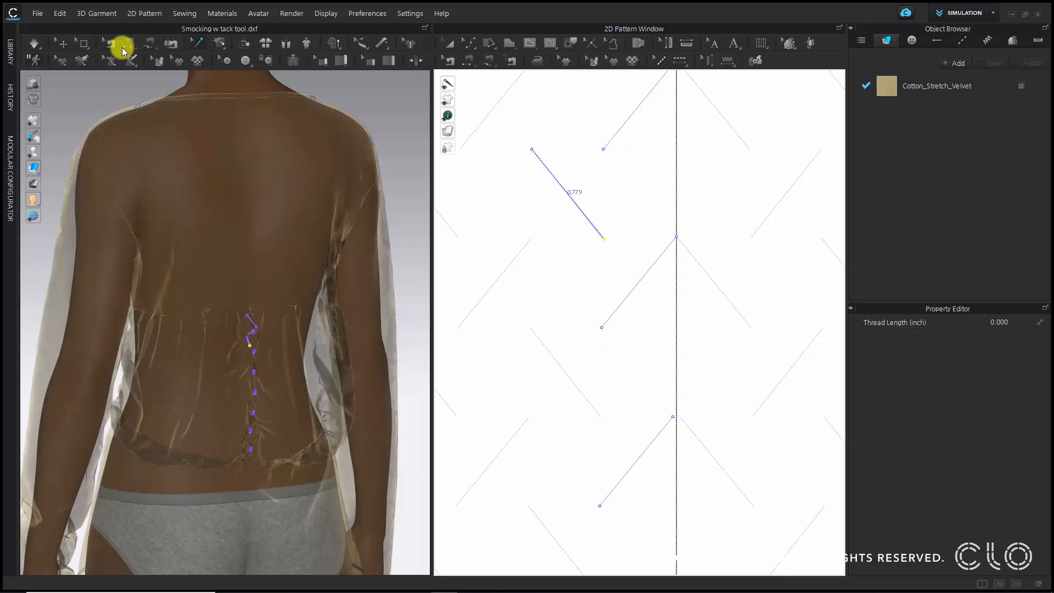
Tack the third diagonal guide line in the same column of the back waist
click(219, 42)
click(533, 328)
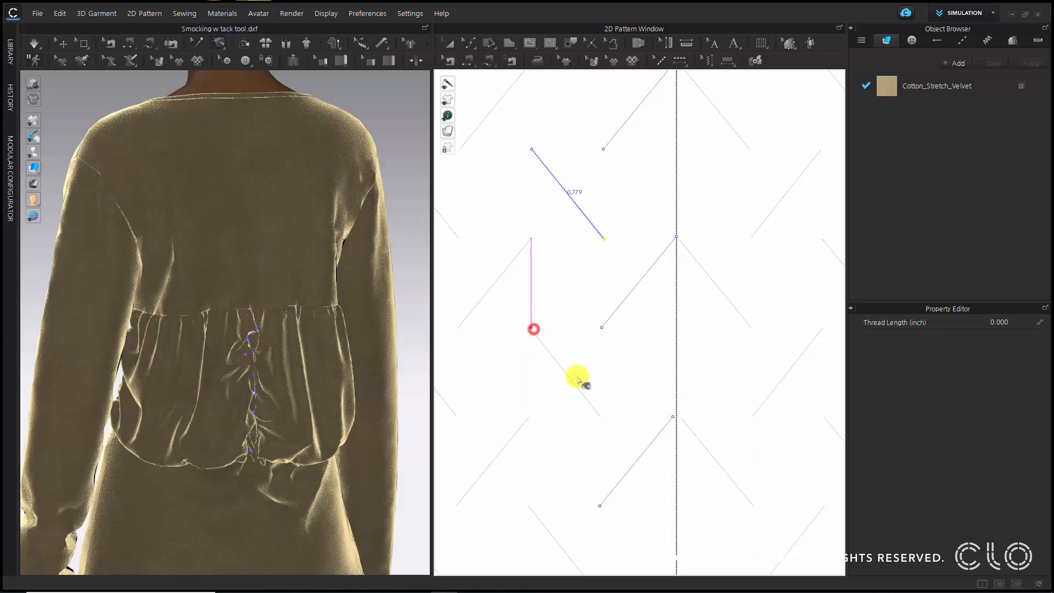
click(599, 415)
middle_drag(531, 514, 478, 223)
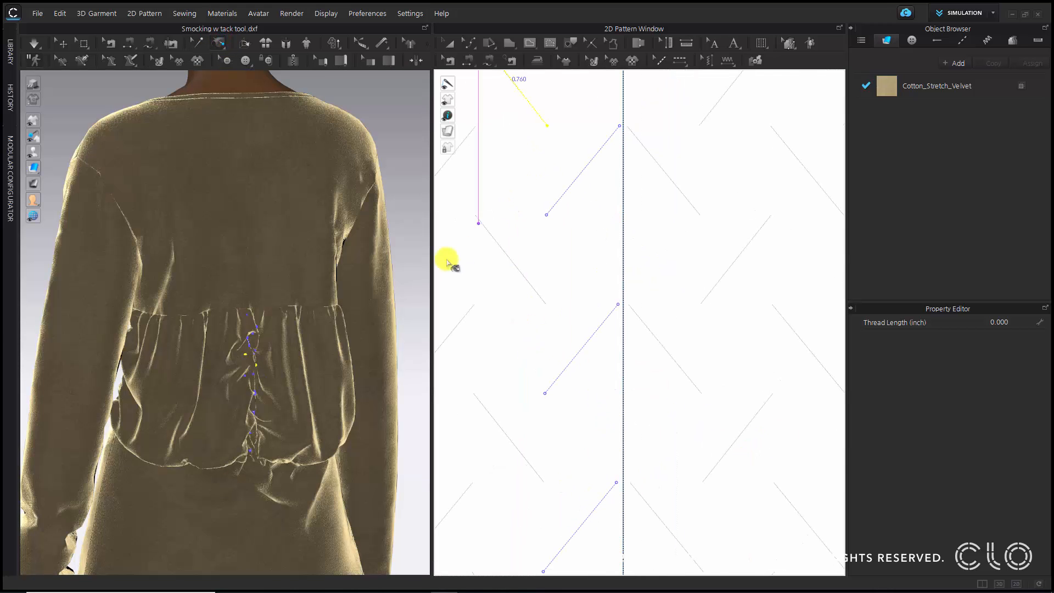
Tack the remaining diagonal guide lines down to the lower edge in the column beside the back waist's tacked centre
click(477, 218)
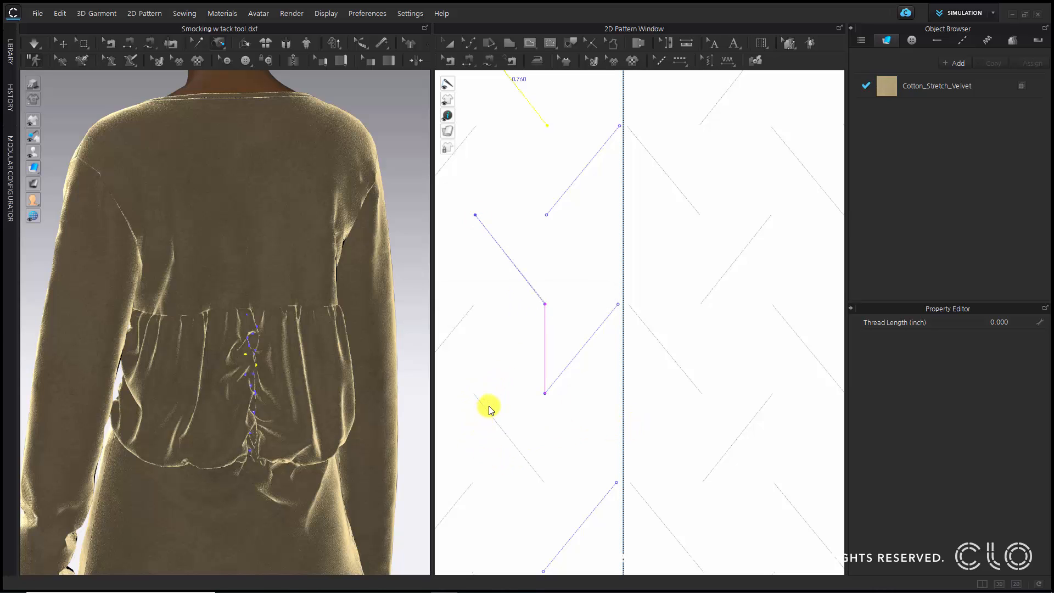
scroll(589, 440, down, 3)
middle_drag(618, 394, 638, 341)
click(533, 360)
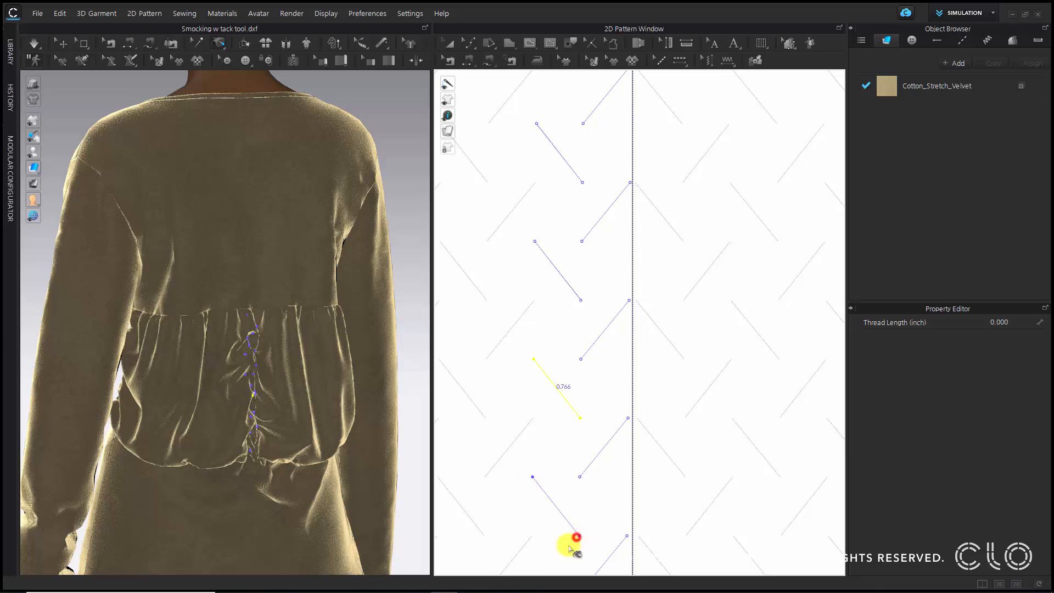
middle_drag(534, 526, 483, 293)
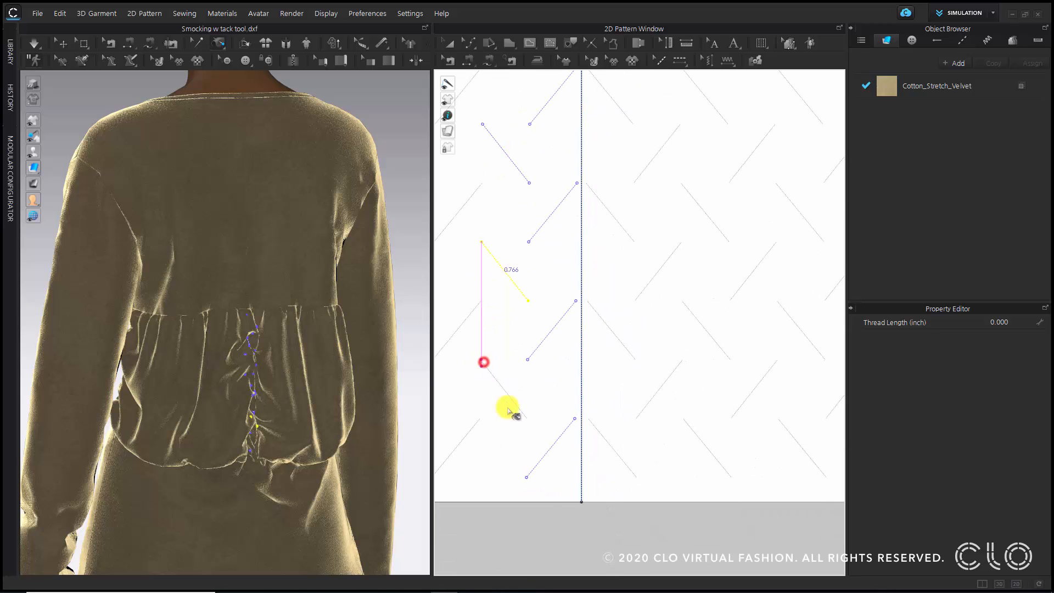
scroll(631, 259, down, 5)
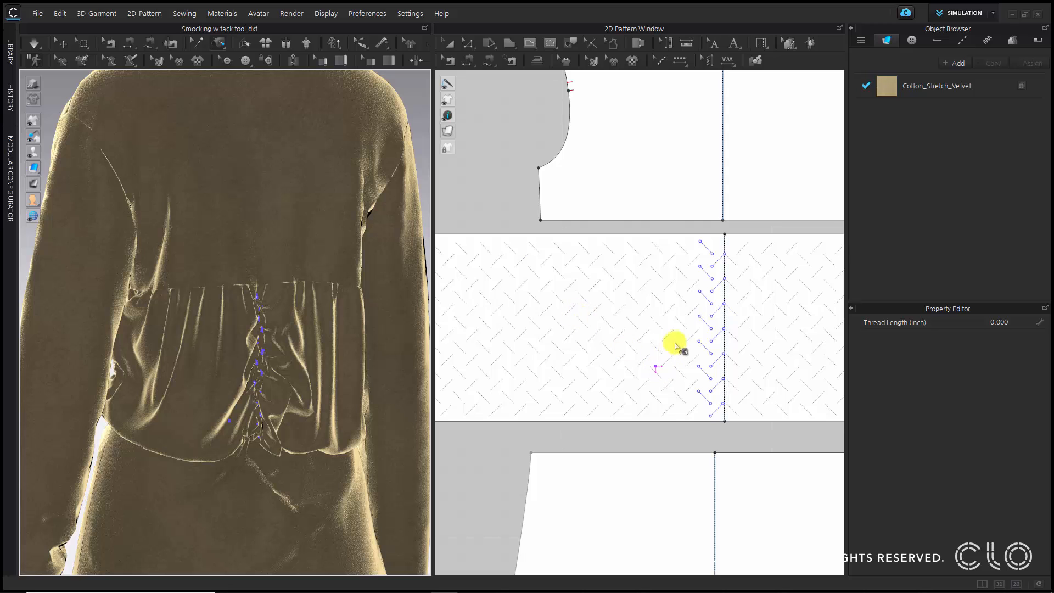
Select all tacks in the two finished columns of the back waist and copy them
click(193, 42)
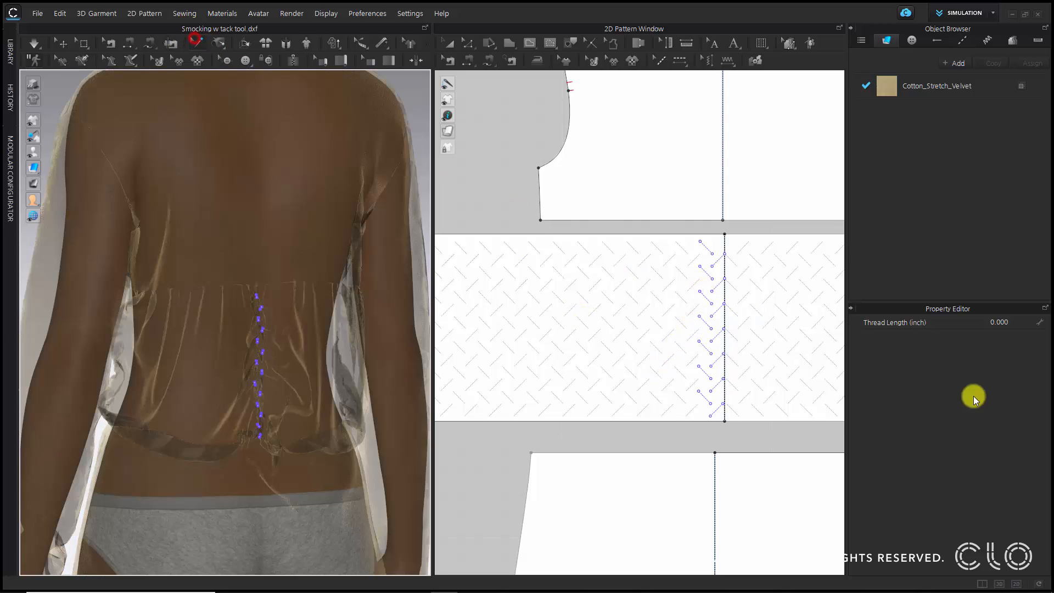
click(667, 183)
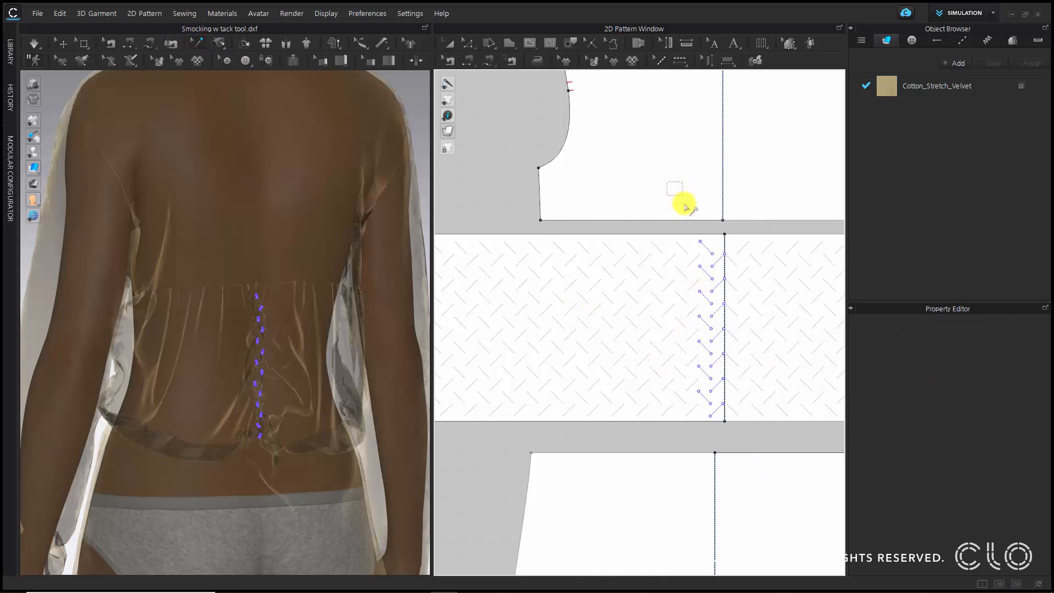
drag(680, 204, 806, 446)
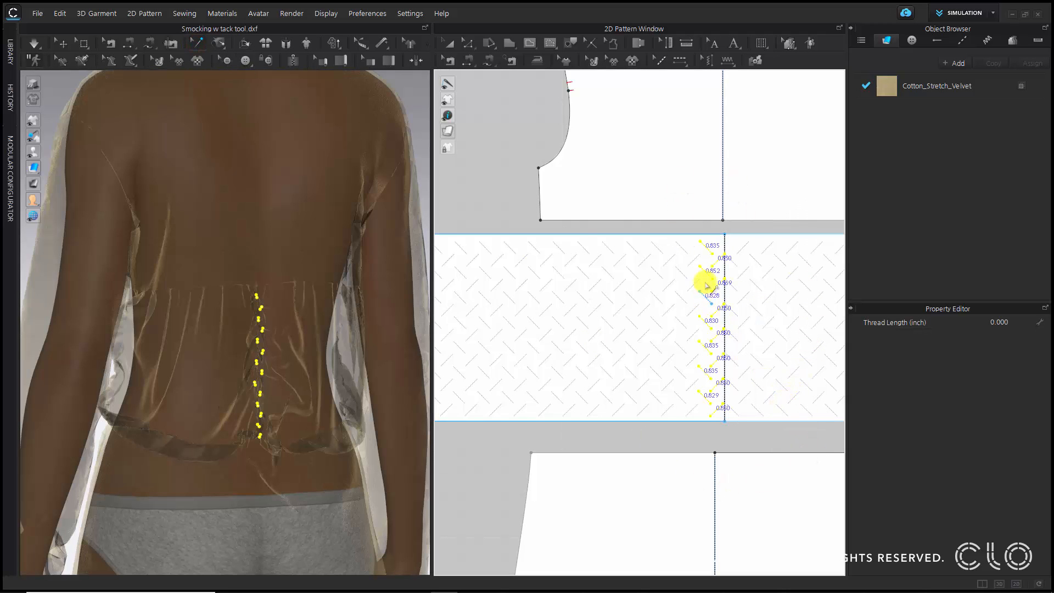
scroll(706, 285, up, 5)
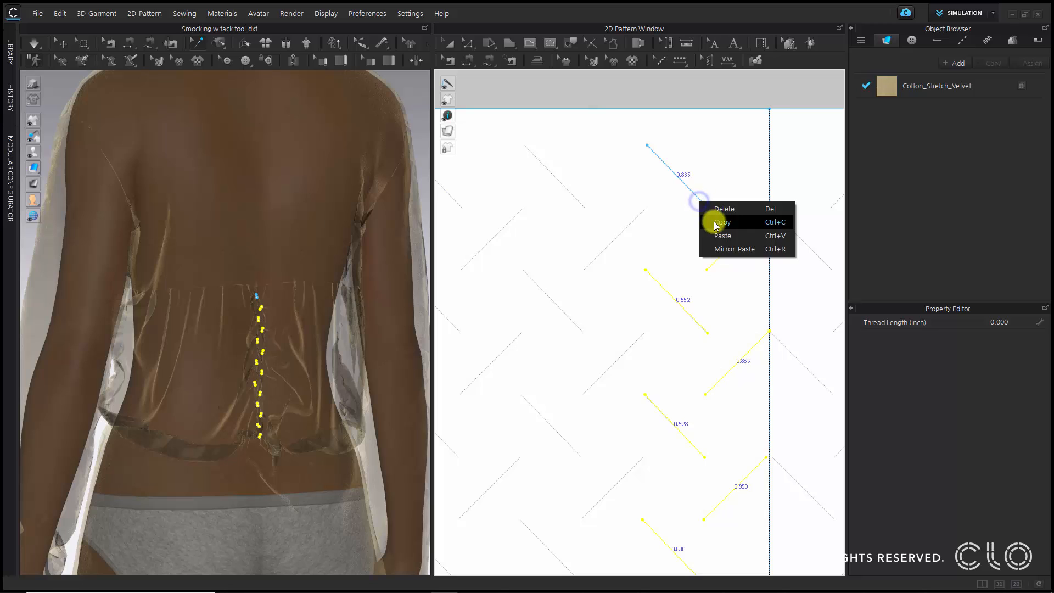
click(713, 222)
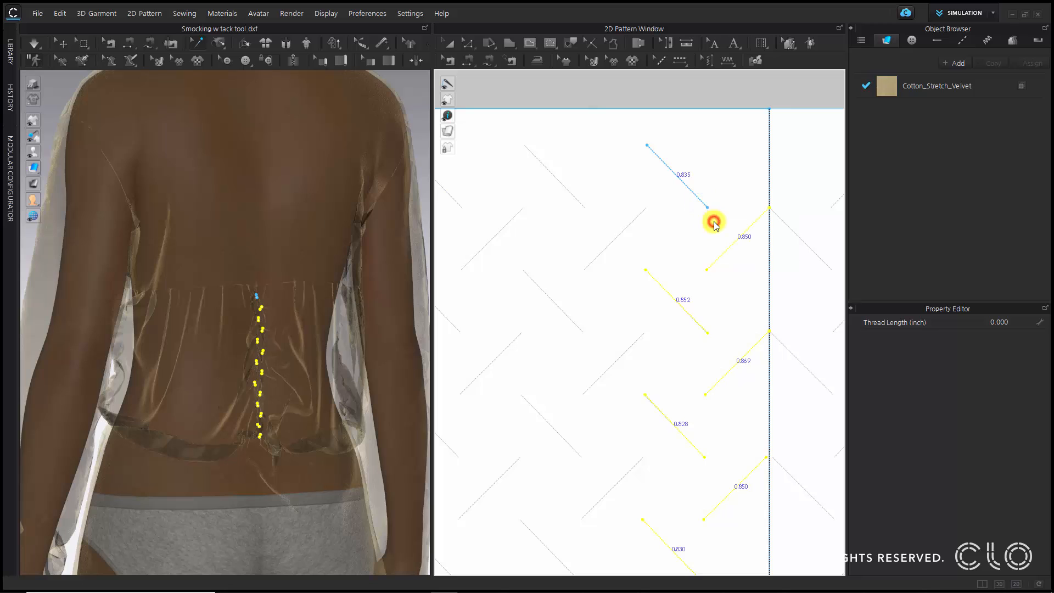
Paste the copied tacks sideways across the back waist half, 11 times at a 1.192 in interval
right_click(695, 194)
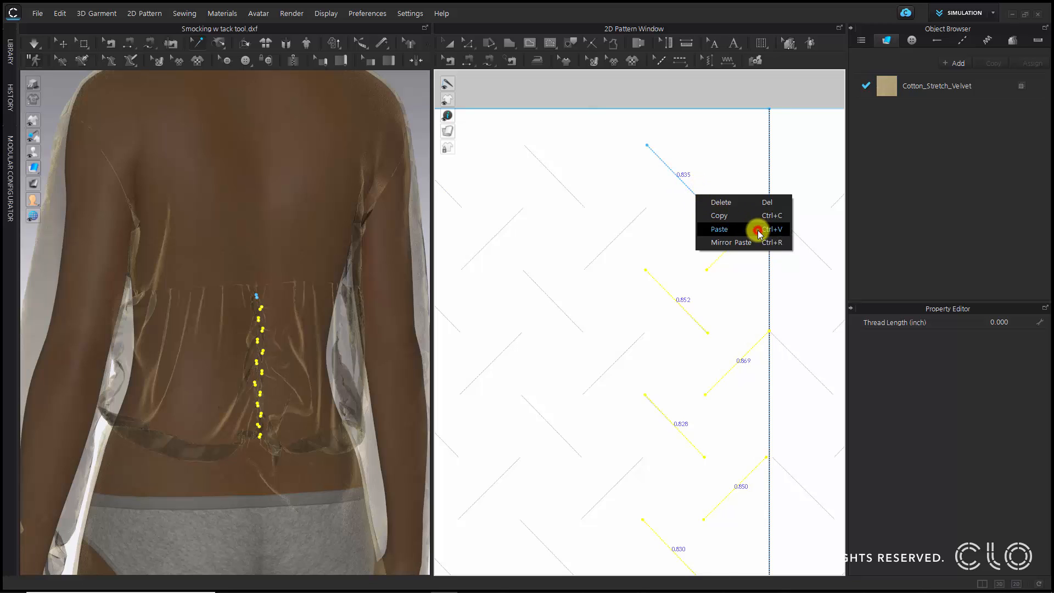
click(757, 228)
scroll(748, 296, down, 1)
click(677, 389)
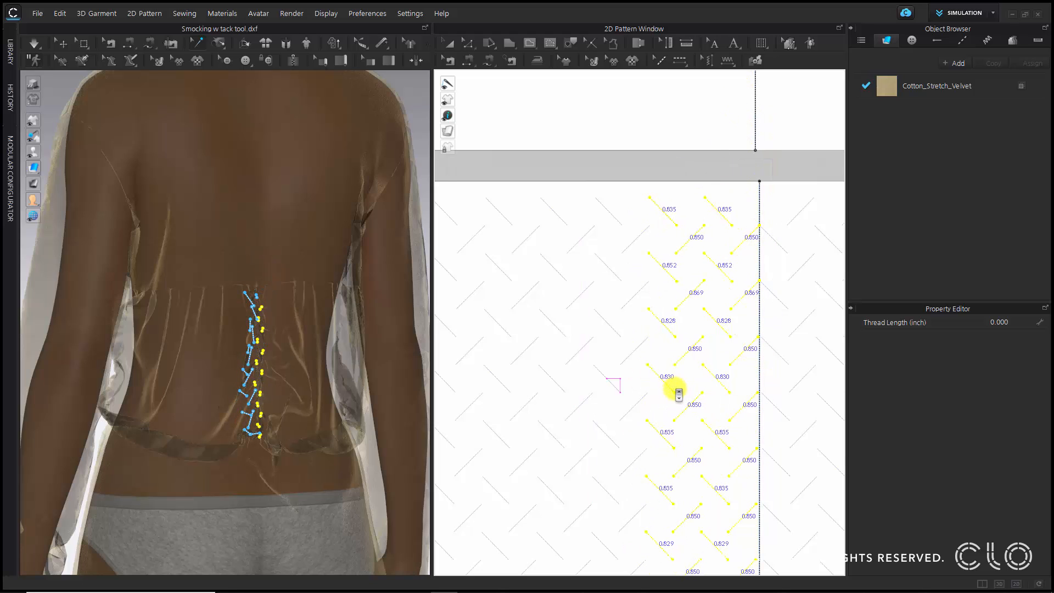
scroll(678, 393, down, 5)
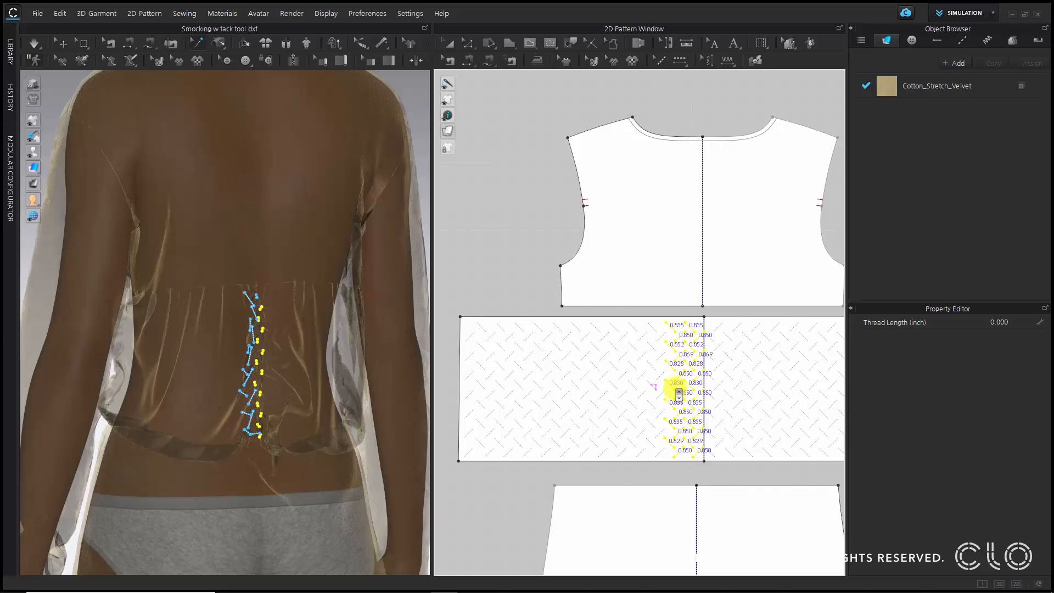
right_click(675, 390)
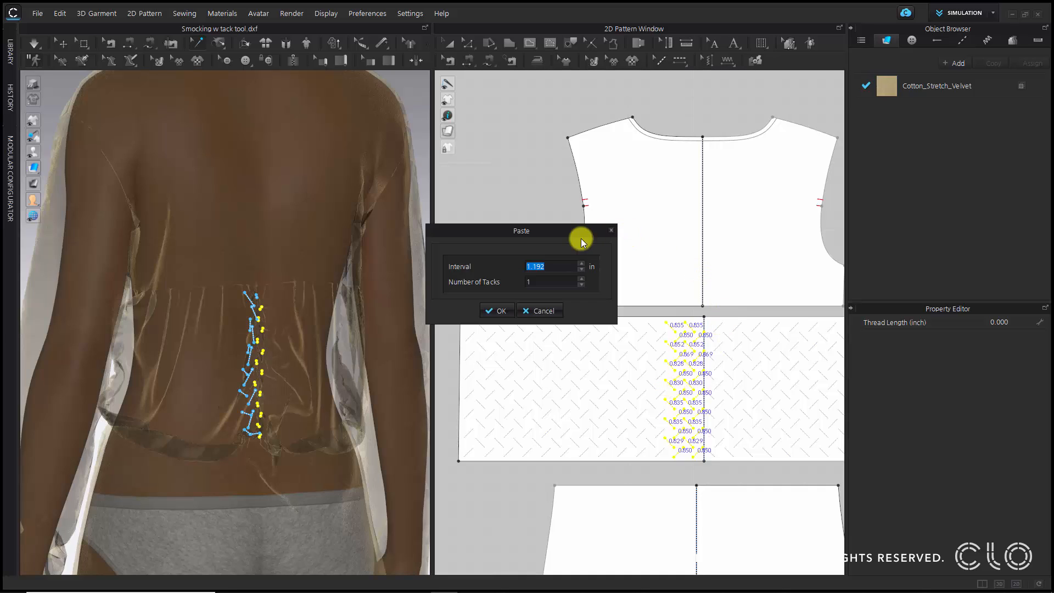
drag(560, 220, 564, 171)
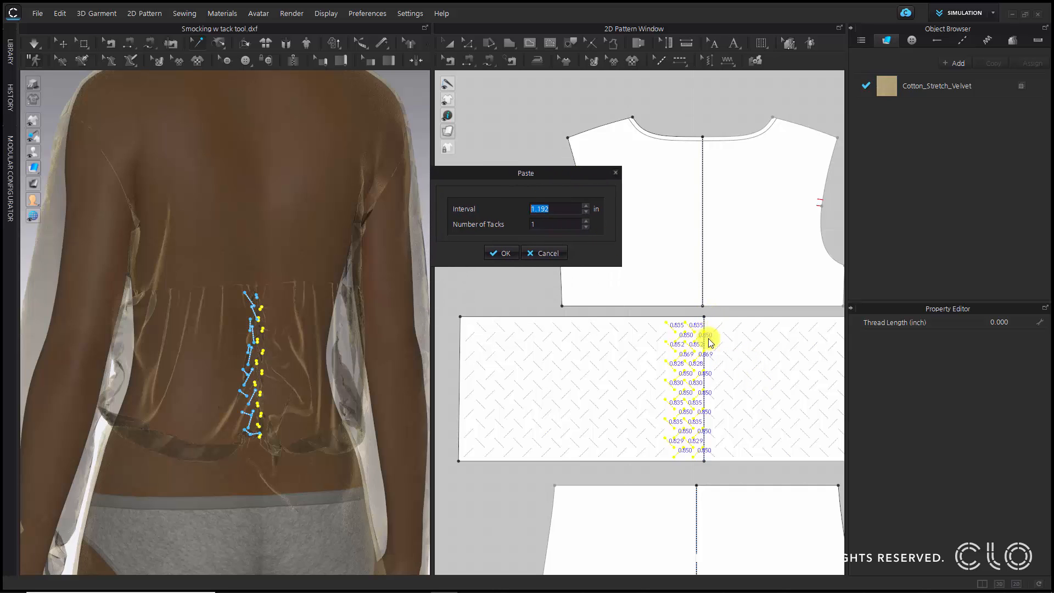
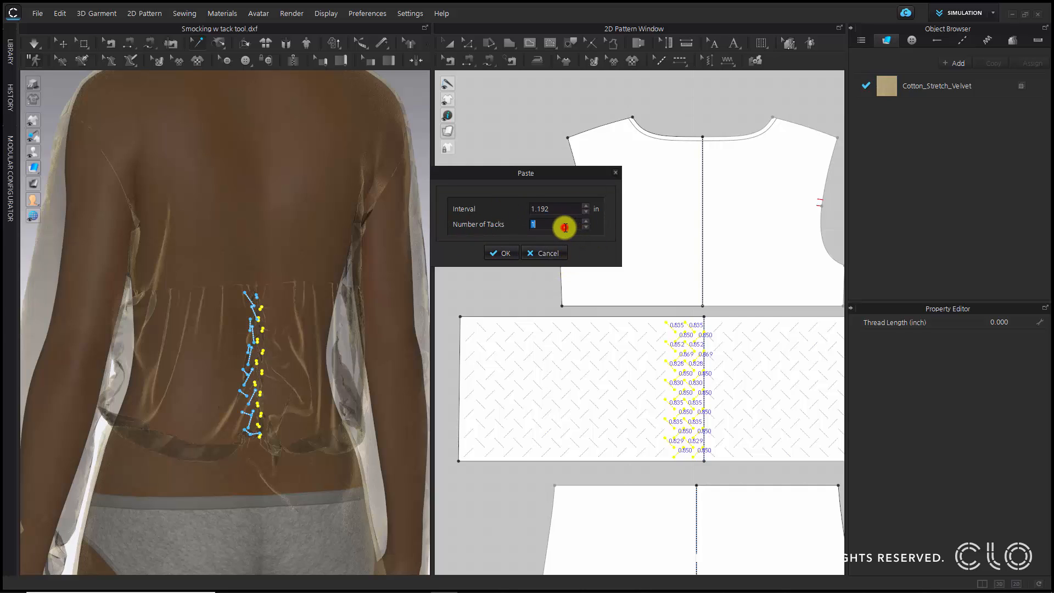
text(10)
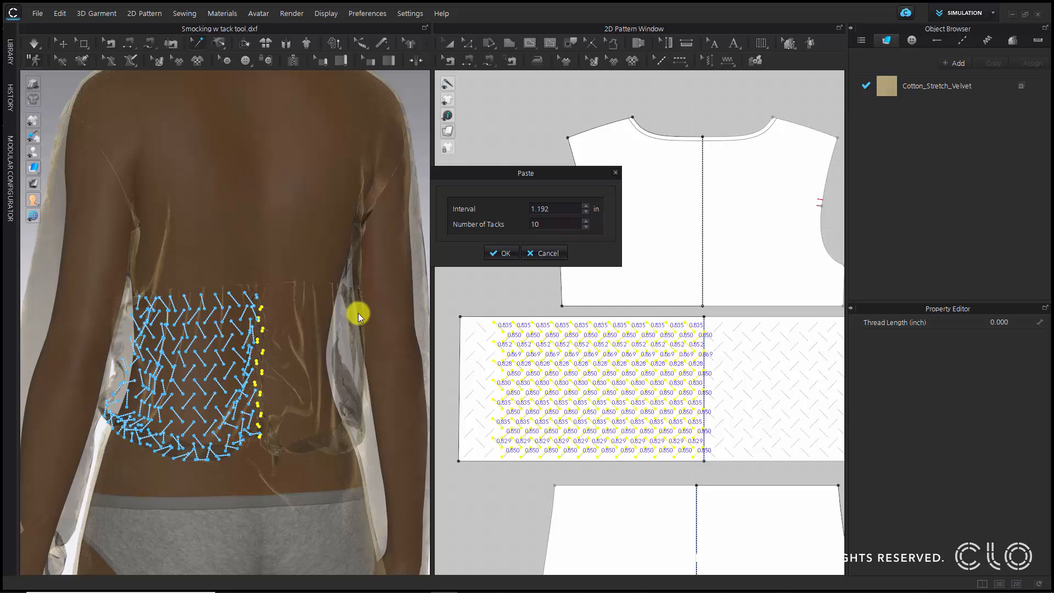
key(BackSpace)
text(1)
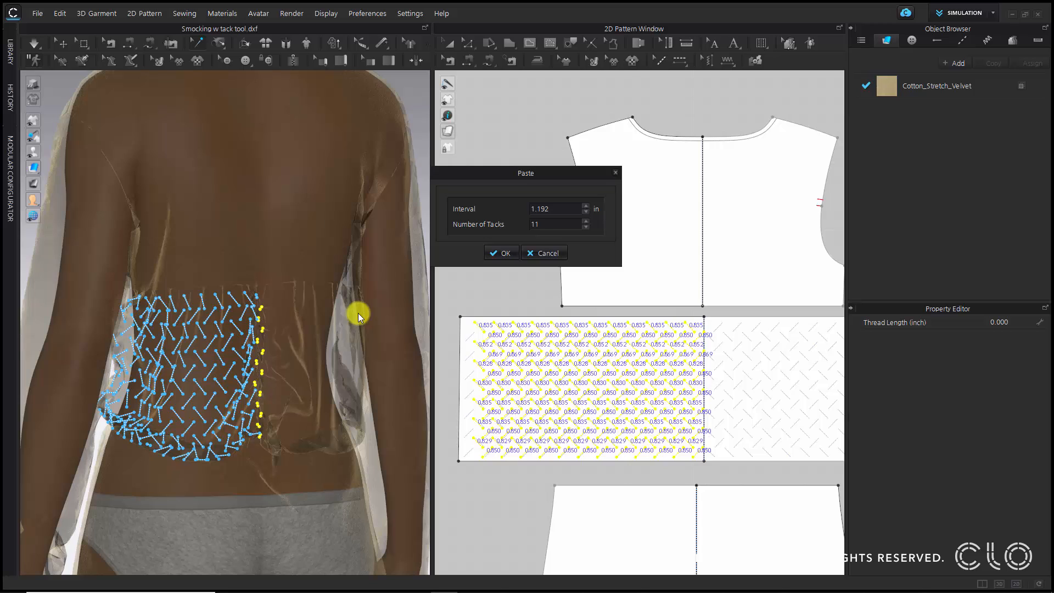
key(Return)
click(640, 224)
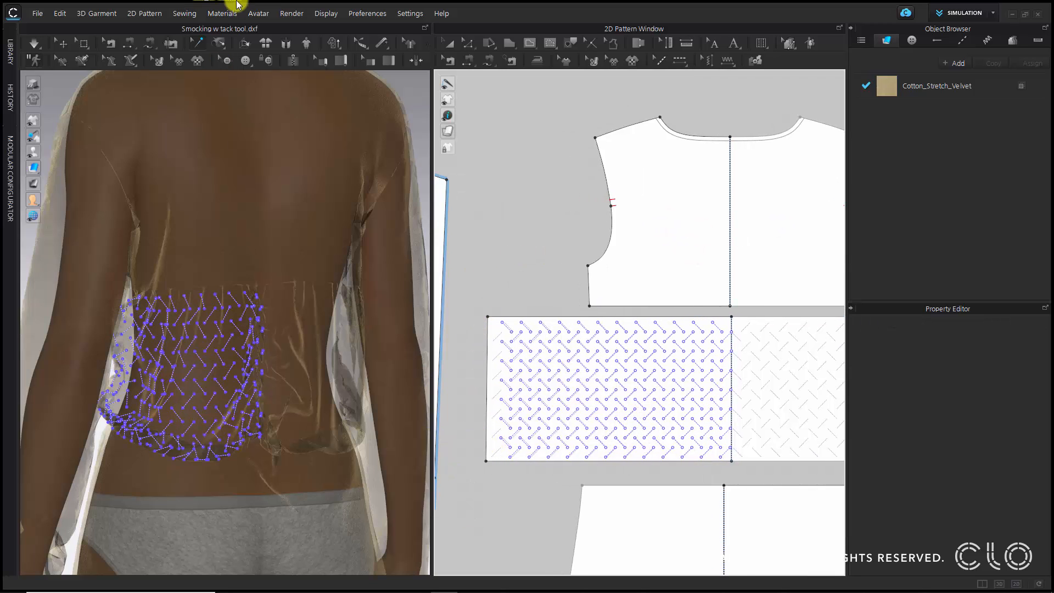
Tack the upper three untacked diagonal guide lines along the side edge of the back waist's tacked half
click(219, 43)
scroll(527, 383, up, 5)
middle_drag(527, 383, 674, 367)
scroll(602, 211, up, 3)
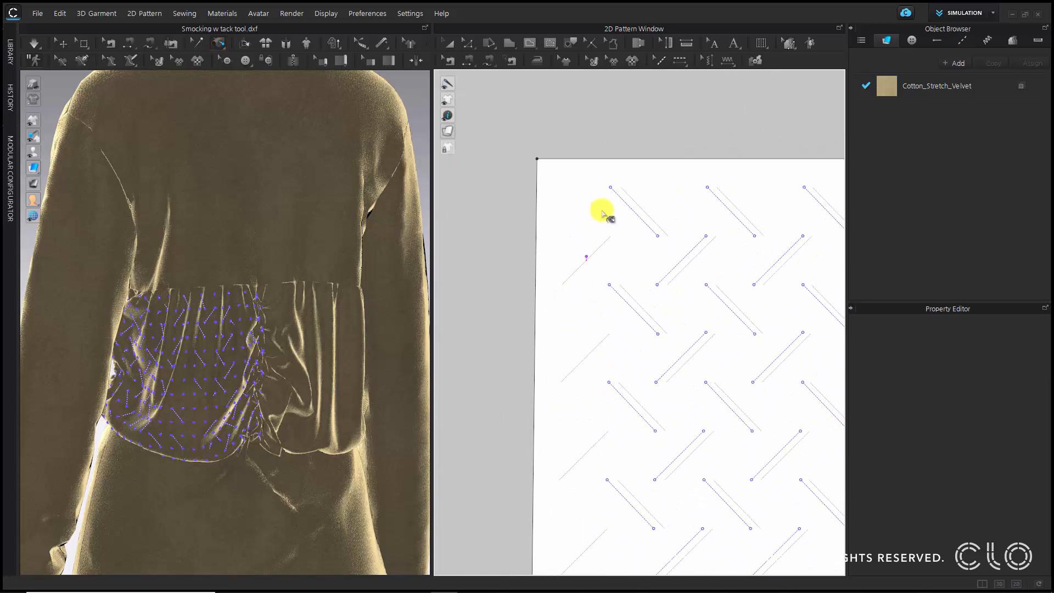
click(611, 234)
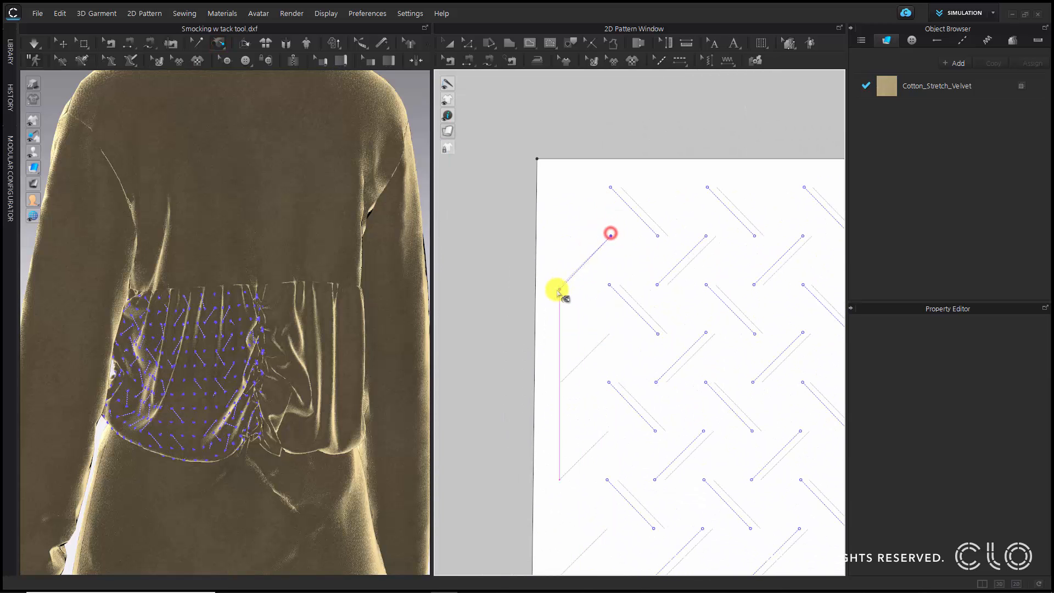
click(561, 286)
click(608, 332)
click(560, 384)
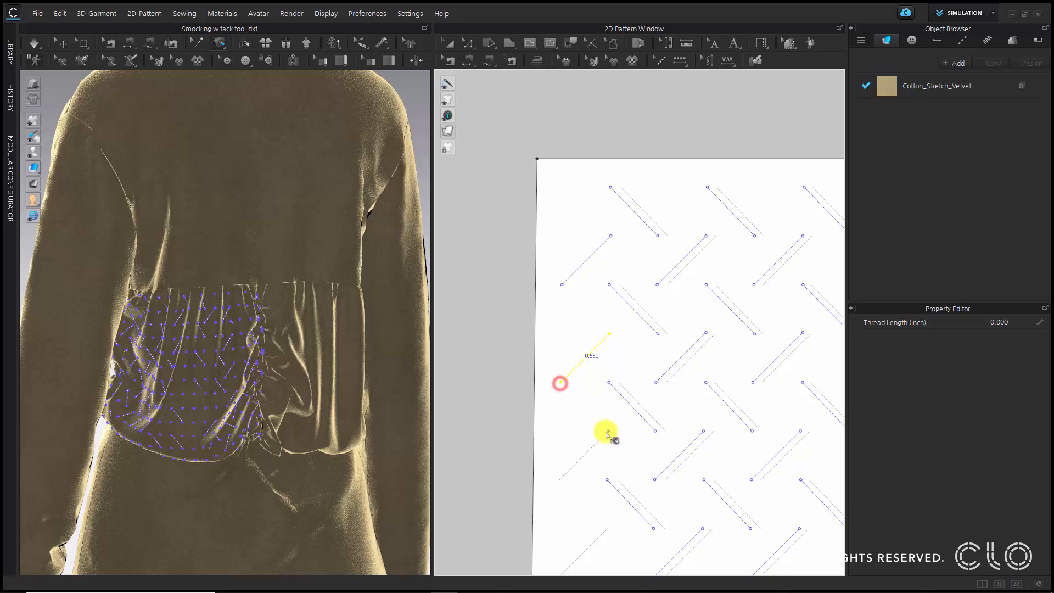
click(604, 431)
click(558, 482)
Tack the remaining four diagonal guide lines down the same side-edge column to the back waist's lower edge
scroll(616, 391, down, 5)
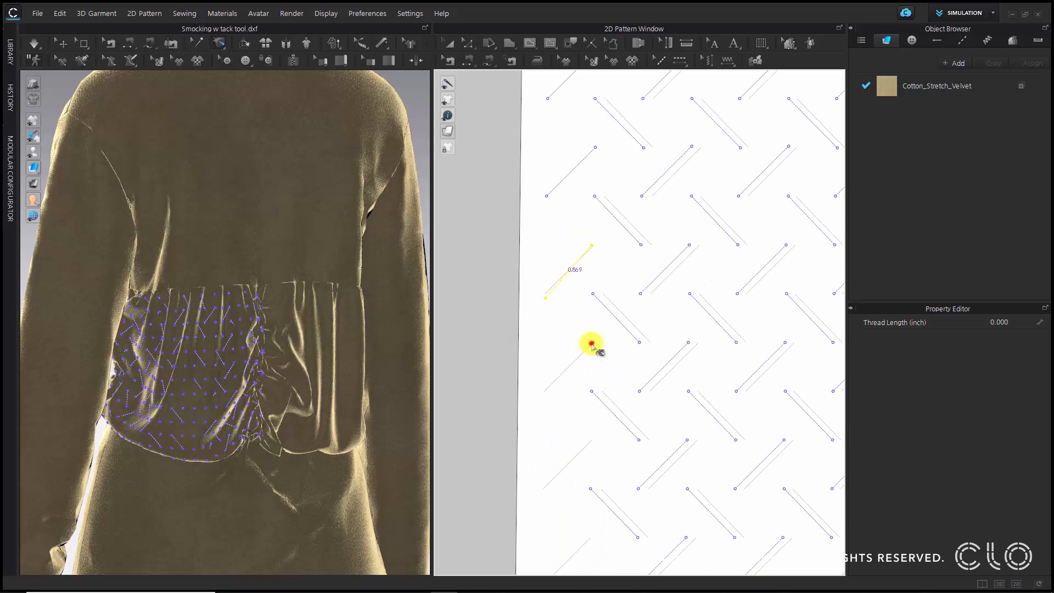
click(592, 342)
click(544, 390)
click(590, 442)
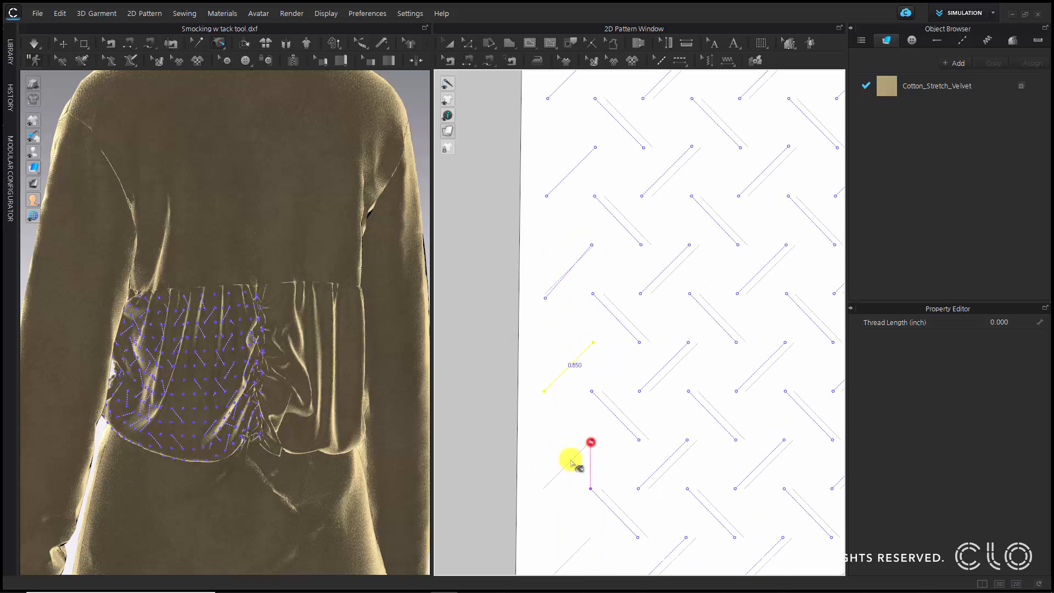
click(543, 490)
middle_drag(602, 440, 623, 274)
click(612, 373)
click(564, 420)
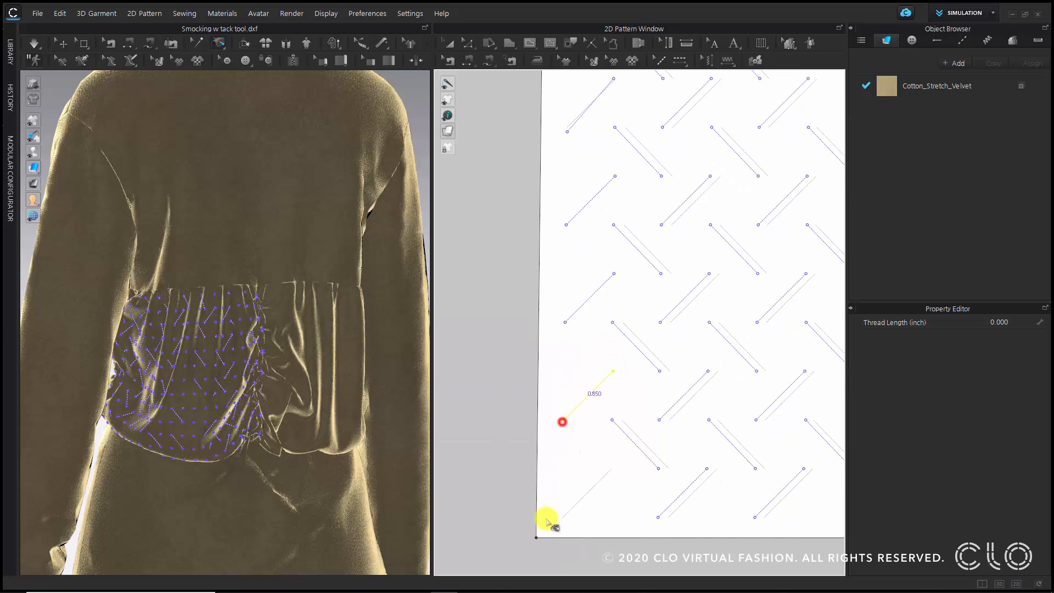
click(565, 516)
scroll(593, 401, down, 5)
scroll(593, 400, down, 5)
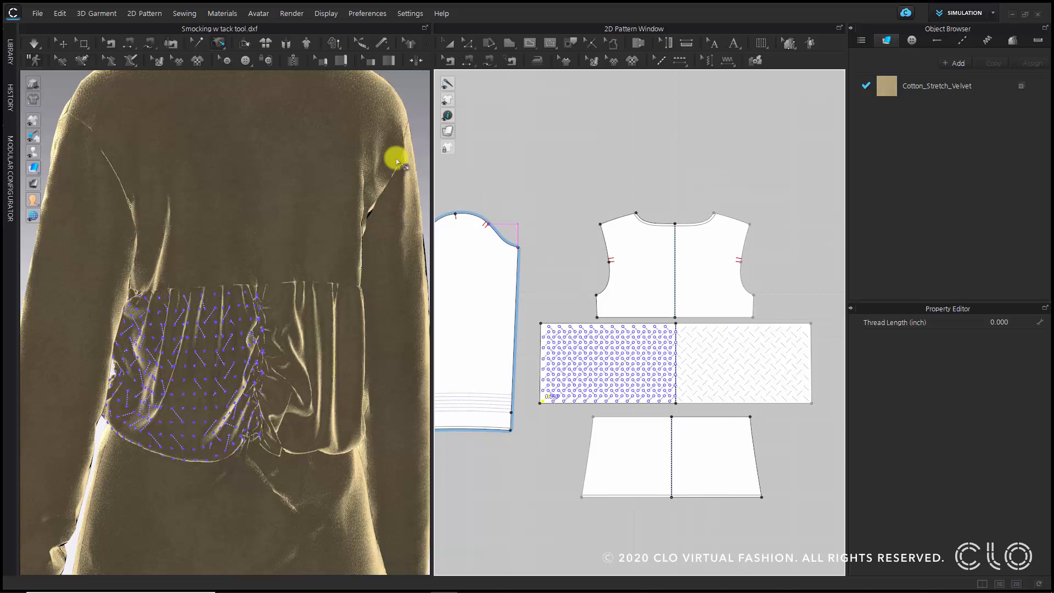
Select every tack on the finished half of the back waist and copy the whole set
click(193, 48)
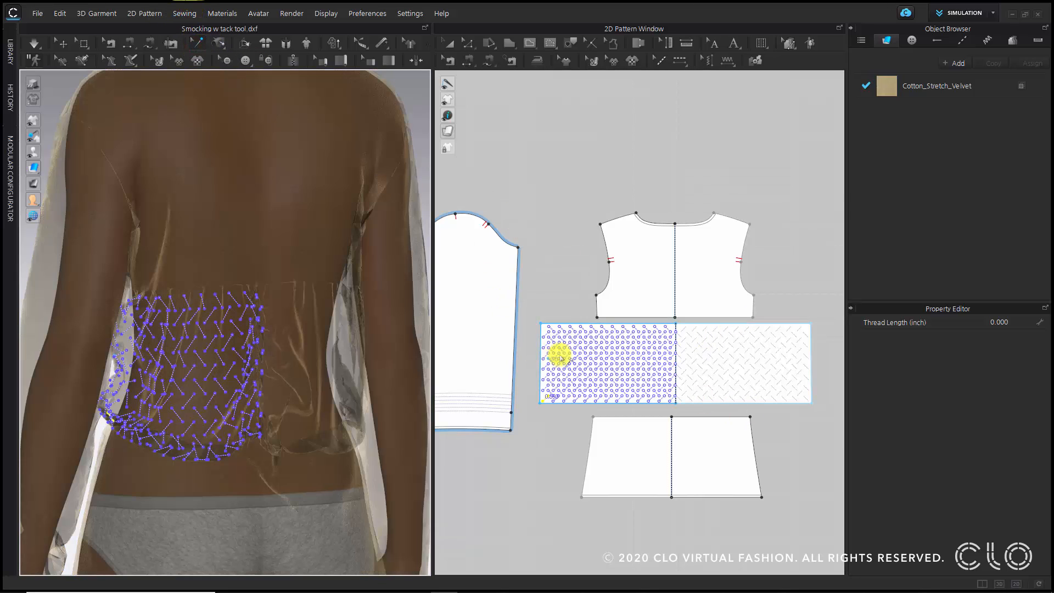
click(601, 341)
scroll(699, 348, up, 5)
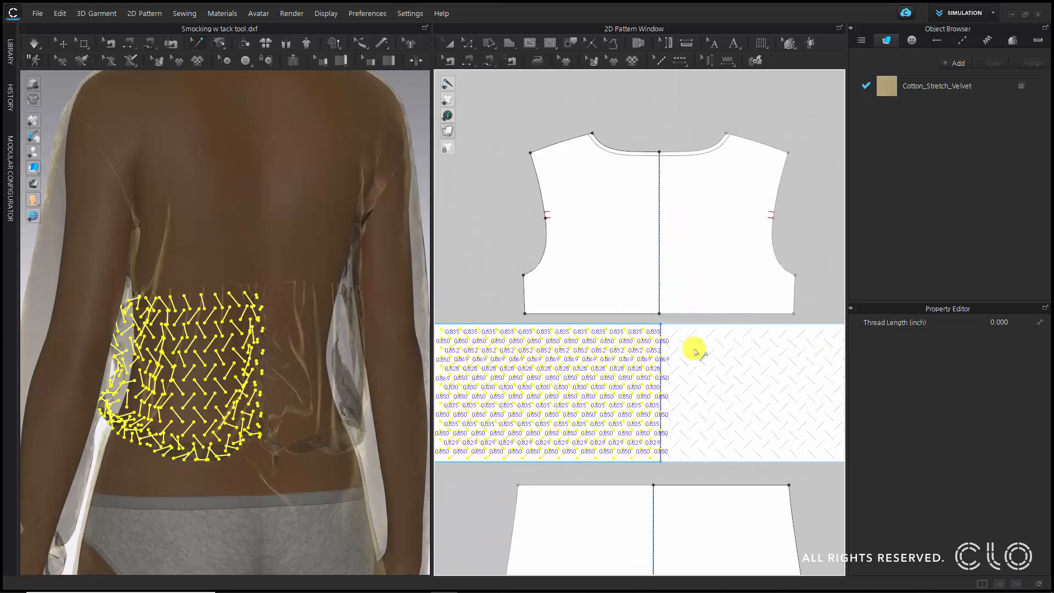
right_click(606, 336)
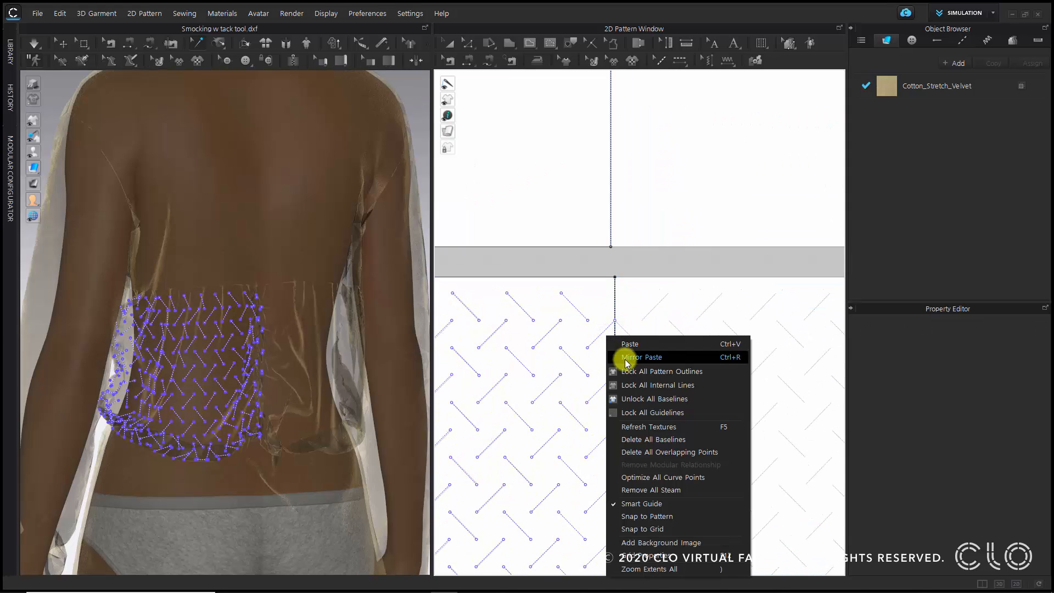
click(583, 218)
right_click(607, 331)
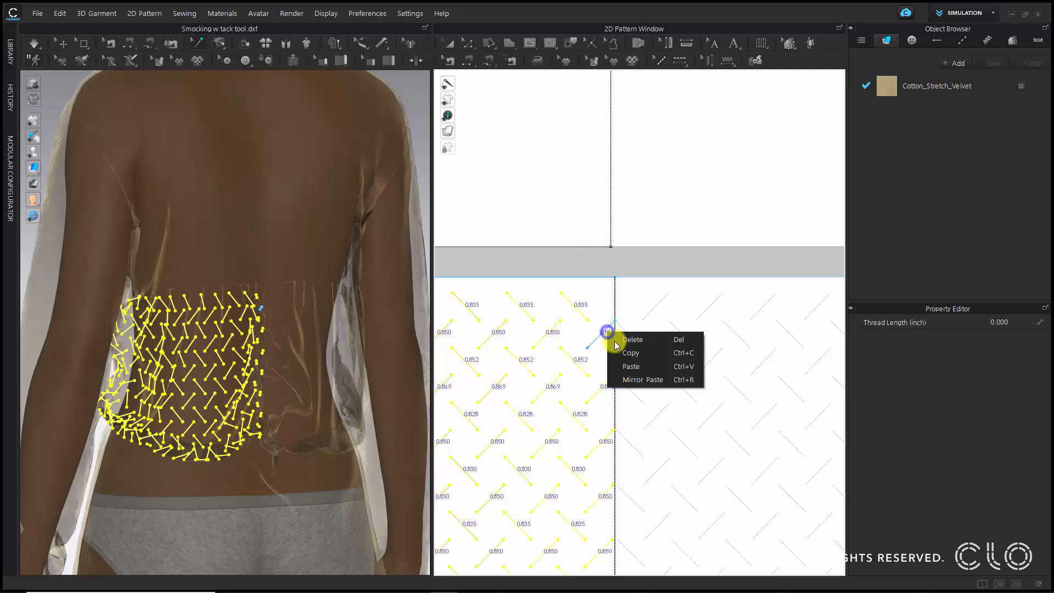
click(624, 349)
Mirror-paste the copied tacks onto the other half of the back waist, lining them up with its guide lines
right_click(607, 330)
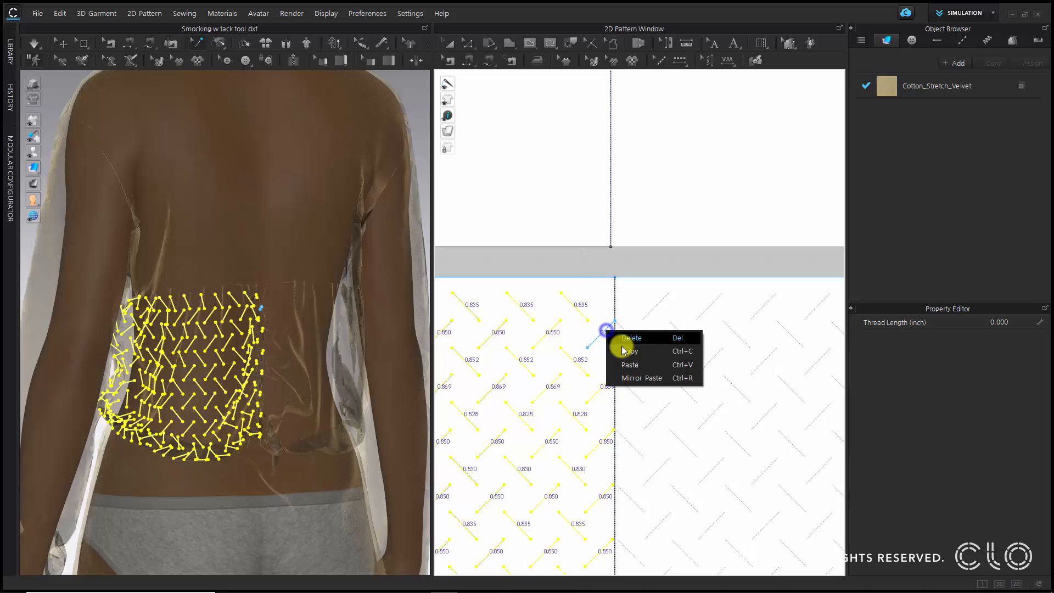
click(637, 378)
scroll(637, 378, down, 5)
middle_drag(781, 428, 683, 406)
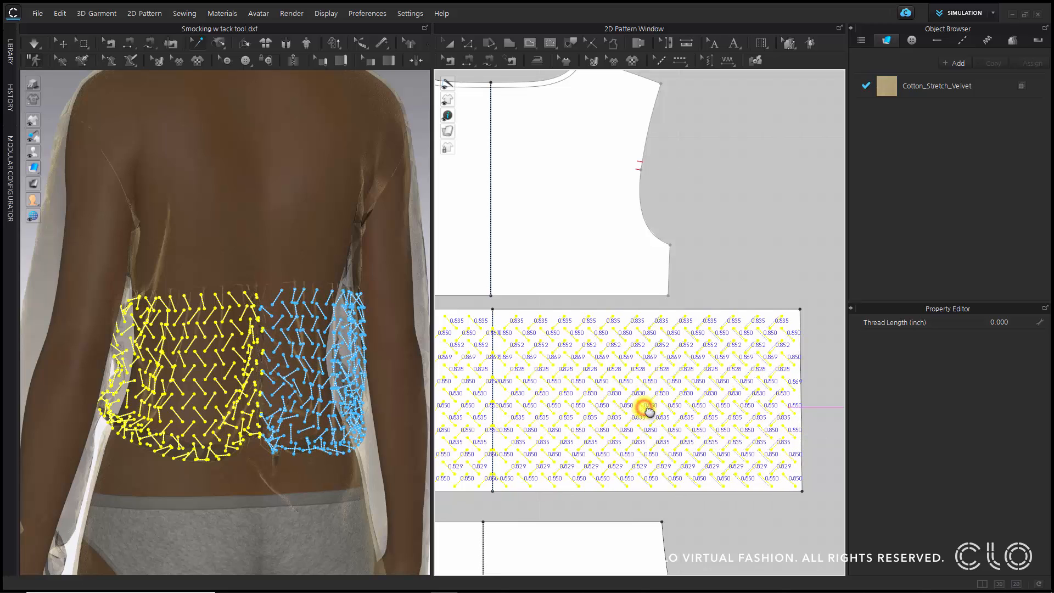
click(644, 408)
click(700, 218)
scroll(701, 220, down, 5)
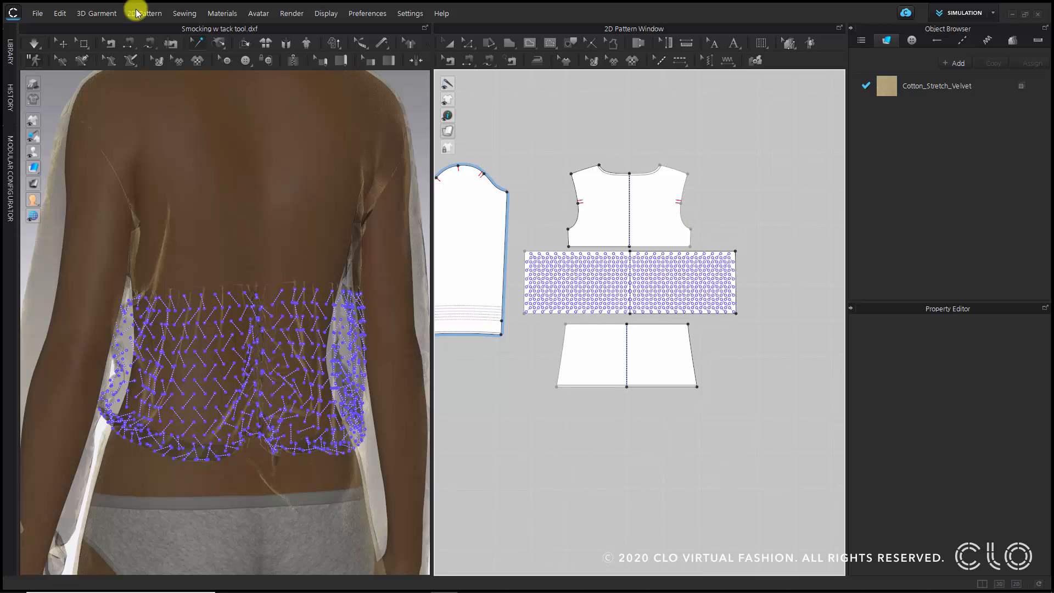
Select the tacked back waist pattern, simulate the garment to gather the smocking, and deselect the pattern
click(68, 44)
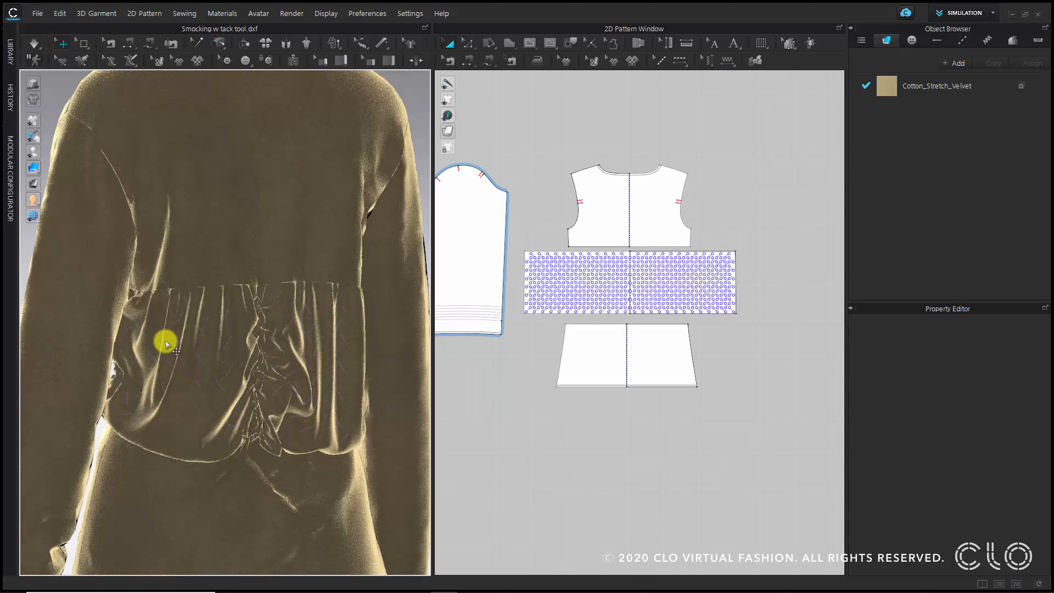
click(212, 315)
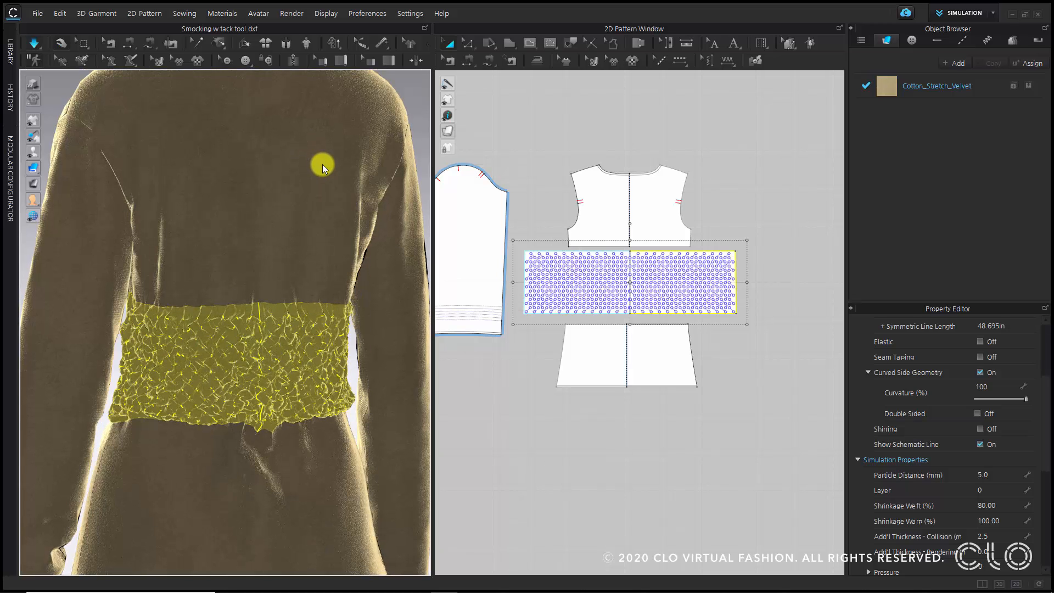
click(663, 475)
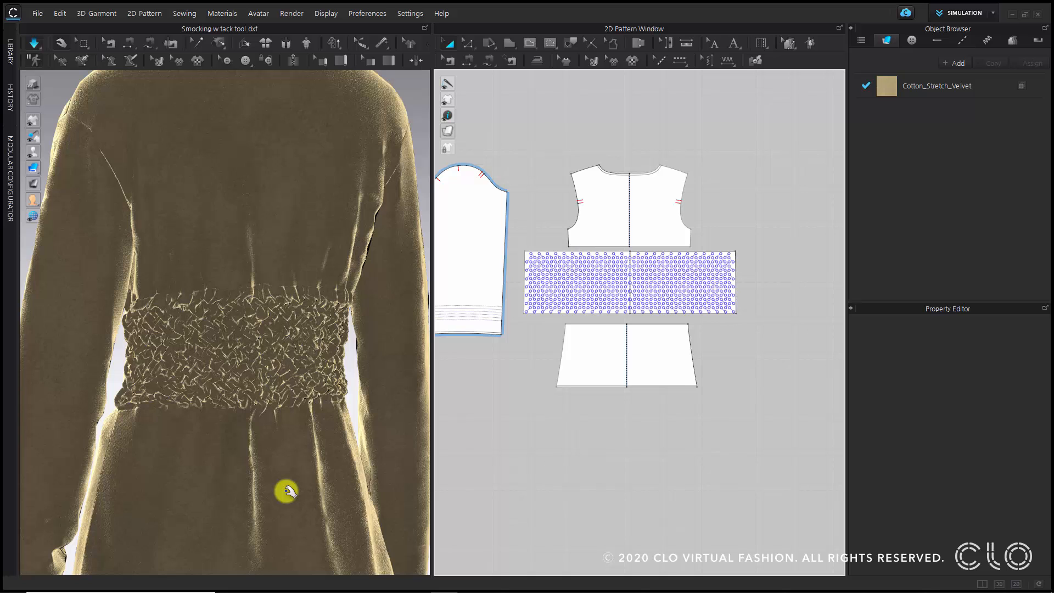
Select both sleeves, set their particle distance to 5 mm, and simulate the garment
right_drag(205, 446, 331, 473)
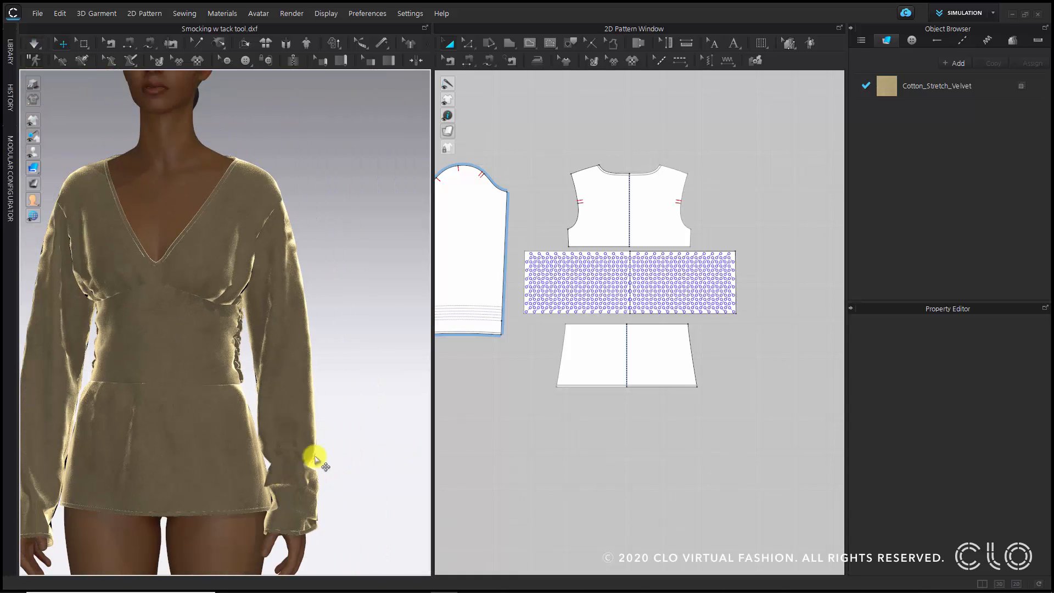
scroll(516, 275, up, 3)
scroll(516, 274, down, 2)
middle_drag(516, 274, 623, 307)
scroll(520, 407, up, 5)
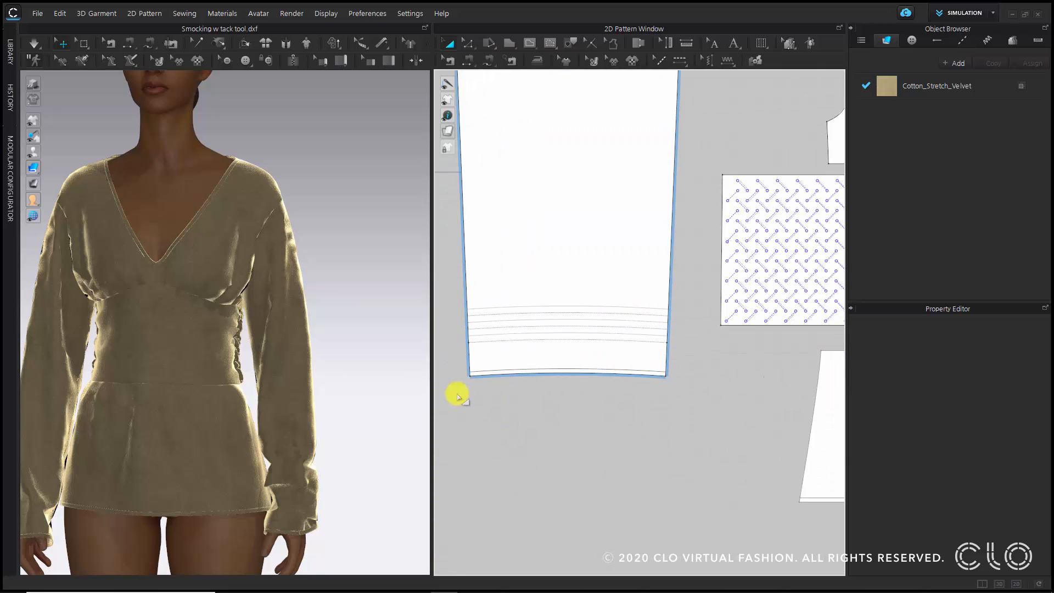
middle_drag(438, 406, 417, 351)
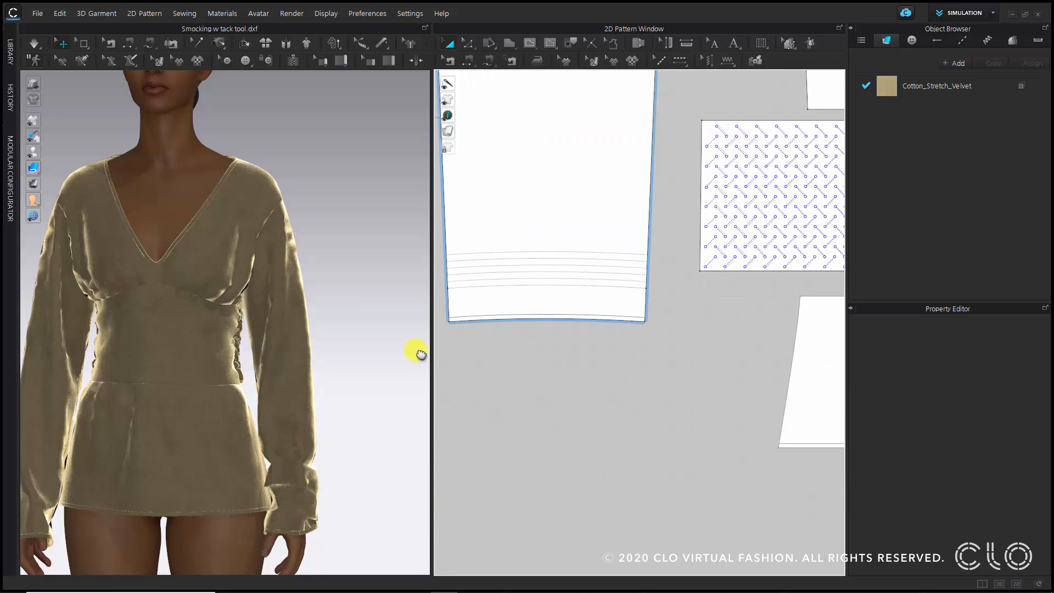
scroll(329, 345, down, 3)
click(267, 335)
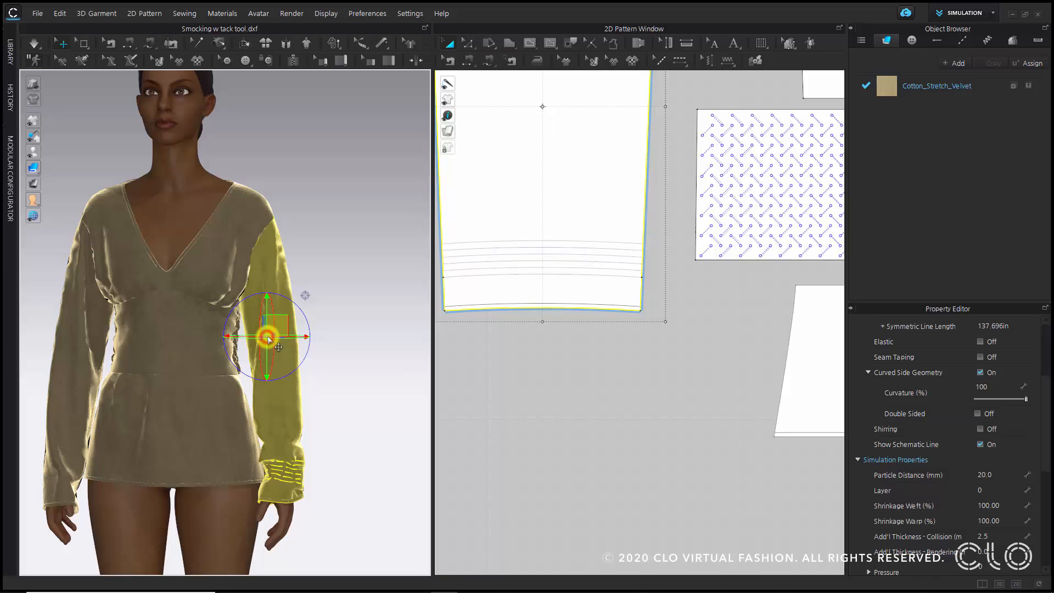
shift+click(74, 330)
click(1013, 474)
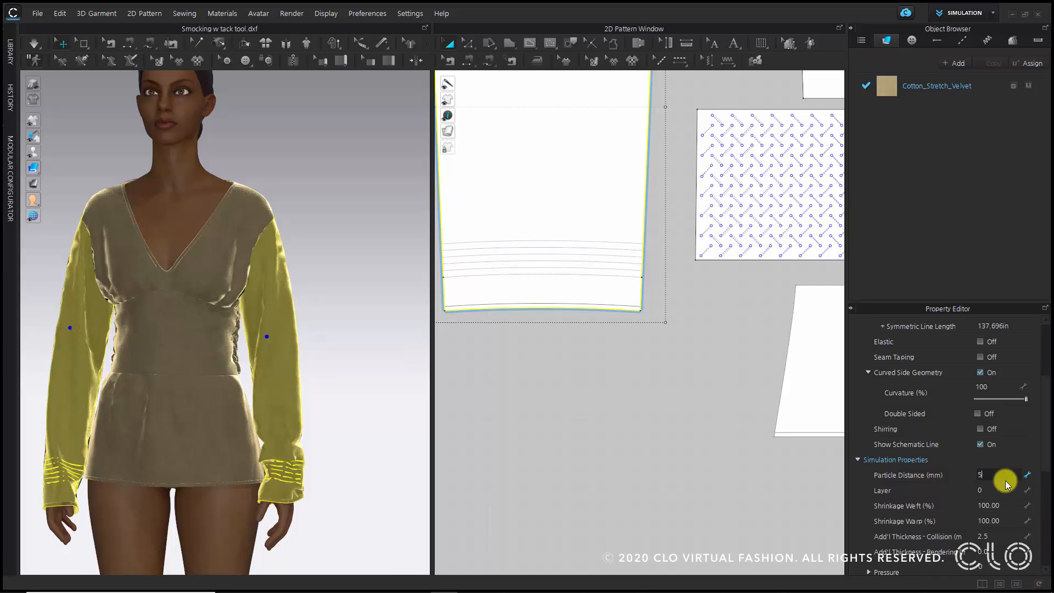
key(Return)
click(541, 388)
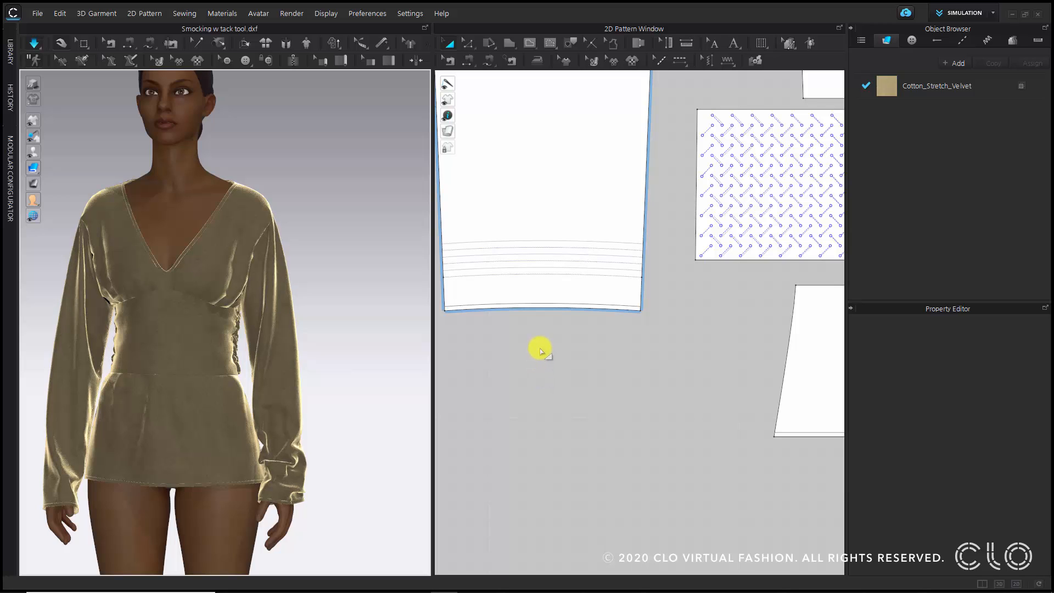
click(567, 379)
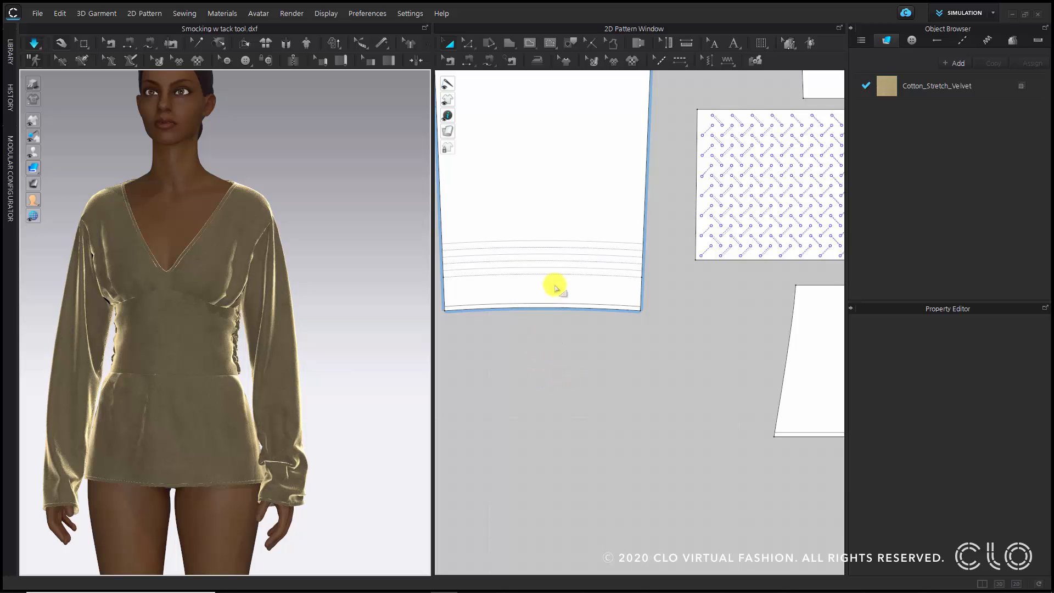
scroll(564, 275, up, 3)
scroll(654, 380, down, 4)
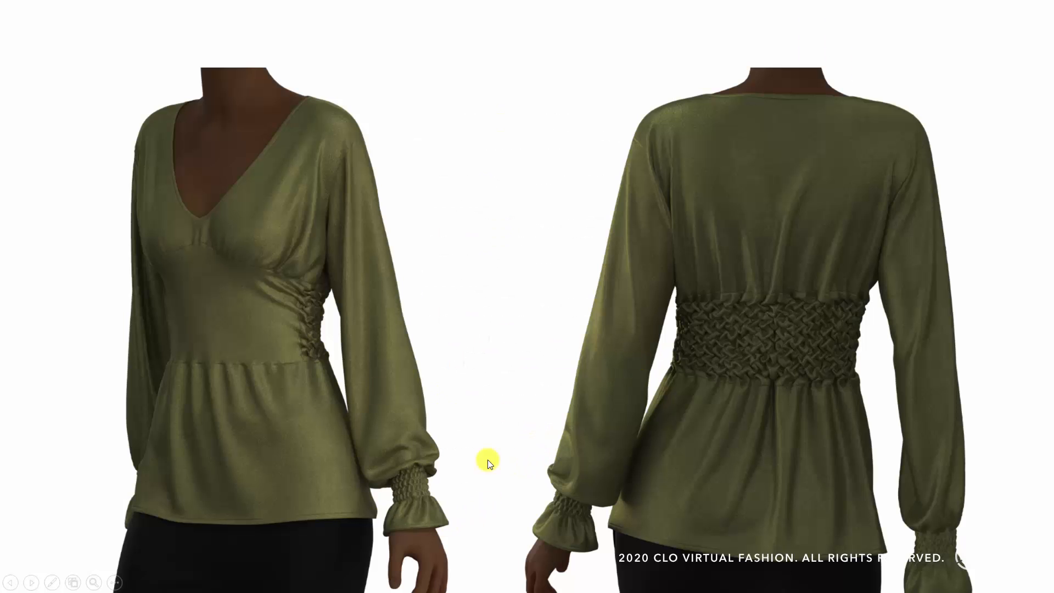
click(575, 223)
click(575, 224)
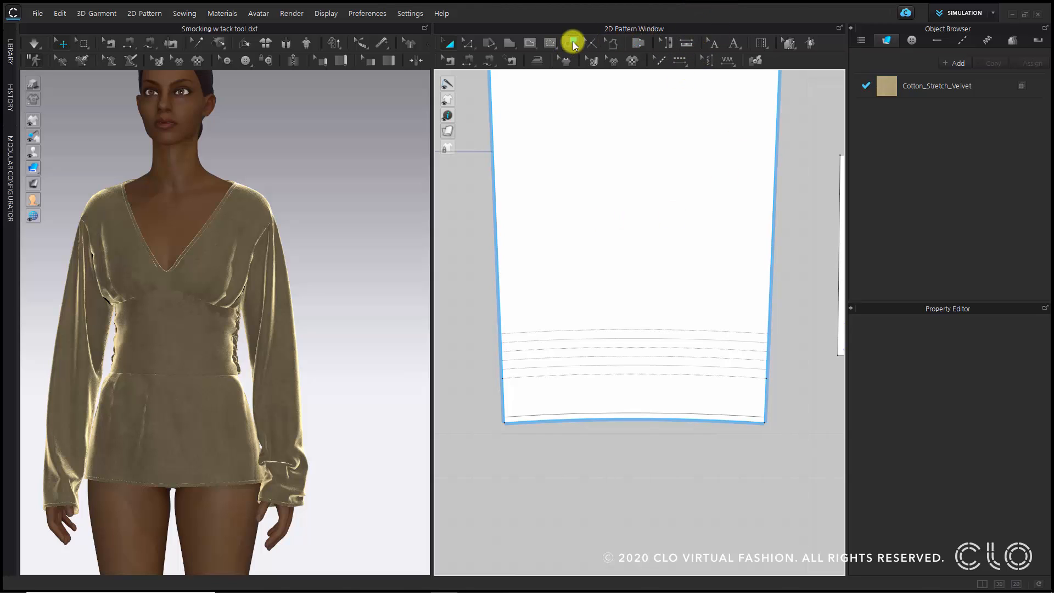
Trace the six curved smocking guide lines above the sleeve hem as internal lines
click(573, 44)
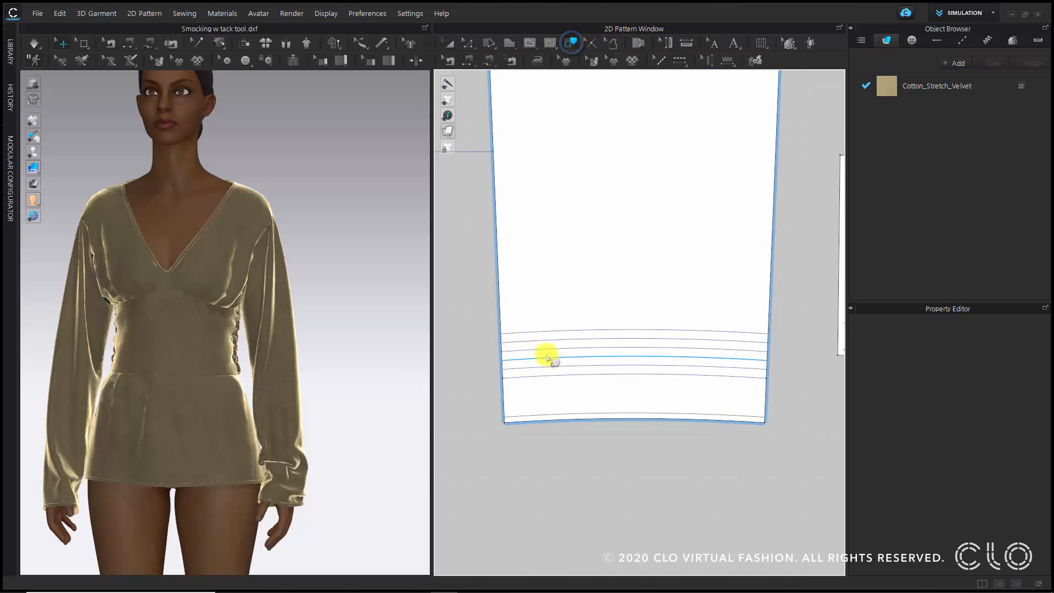
scroll(545, 353, up, 2)
shift+click(537, 325)
shift+click(539, 335)
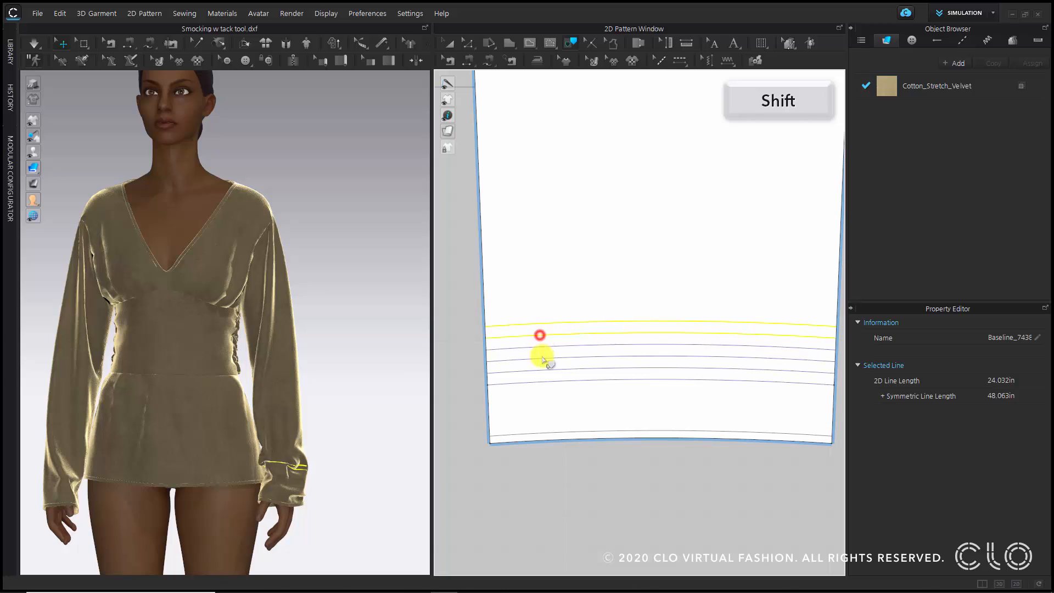
shift+click(542, 346)
shift+click(547, 359)
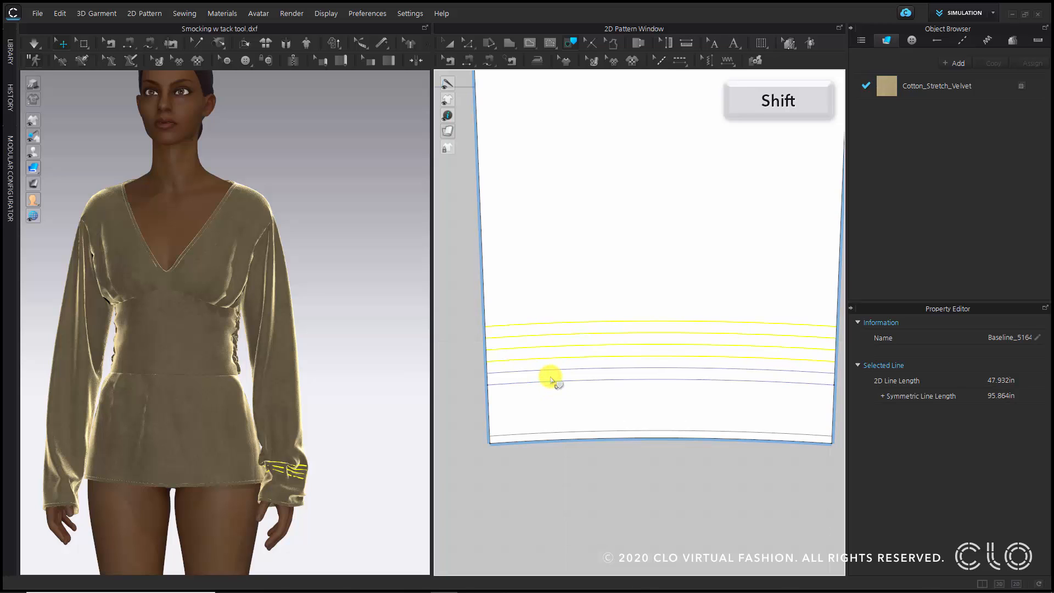
shift+click(549, 372)
shift+click(548, 383)
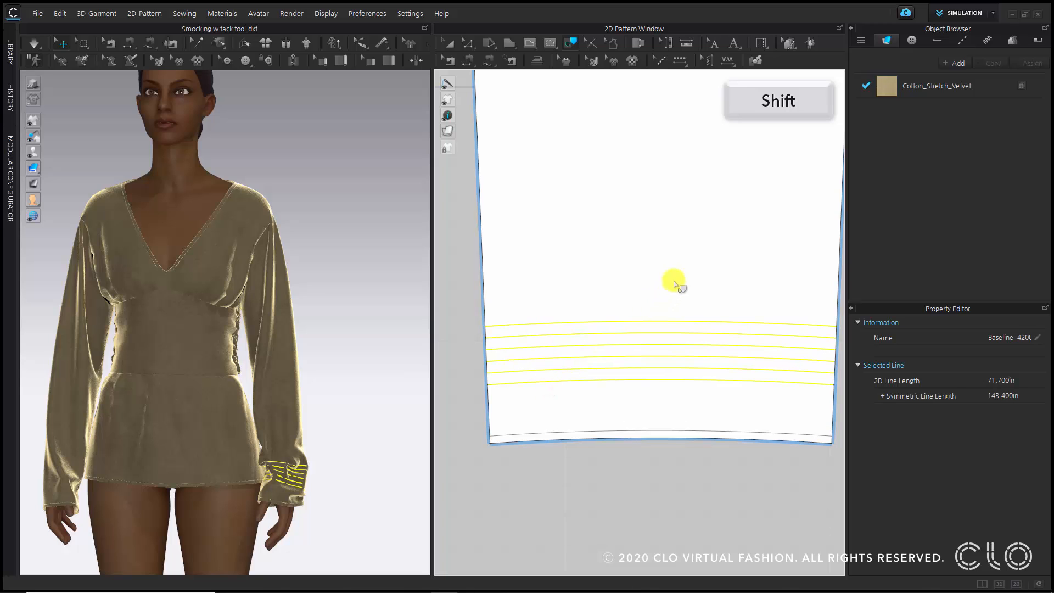
key(Return)
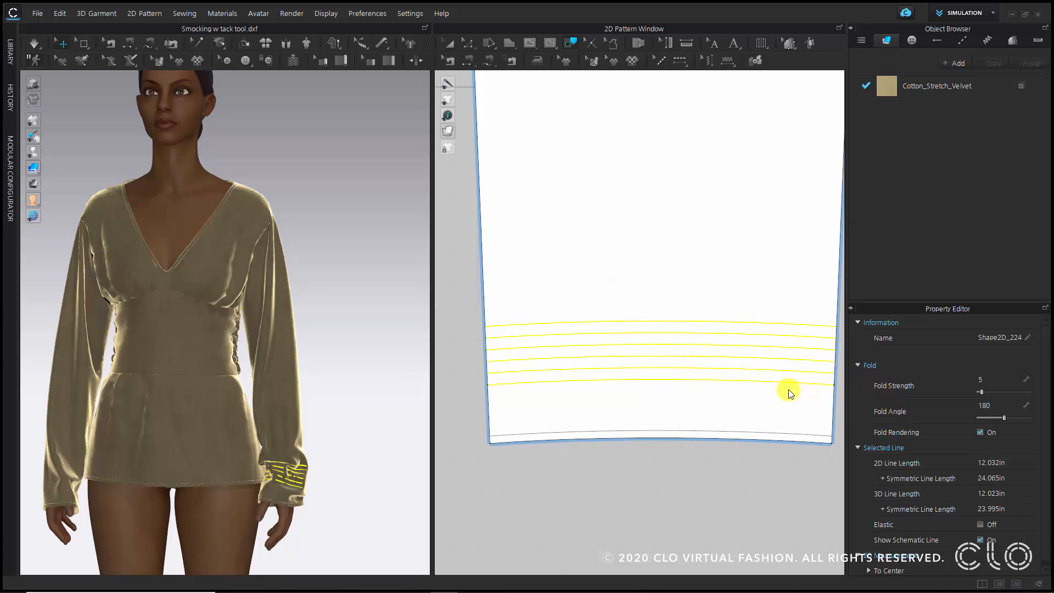
click(638, 538)
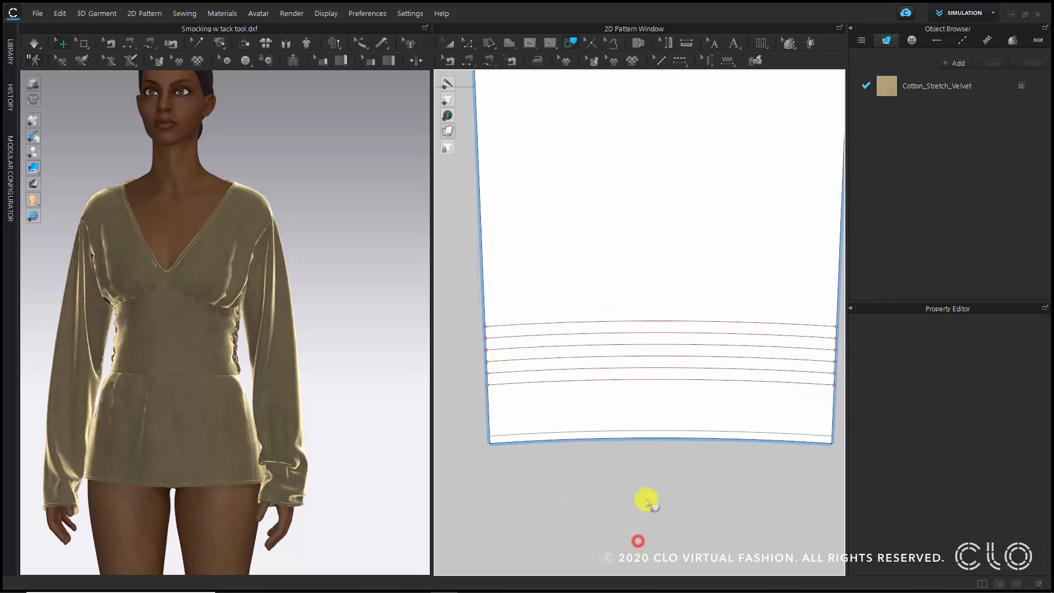
Select the six traced lines on the sleeve, turn on Elastic, and set the elastic ratio to 55
scroll(526, 362, up, 2)
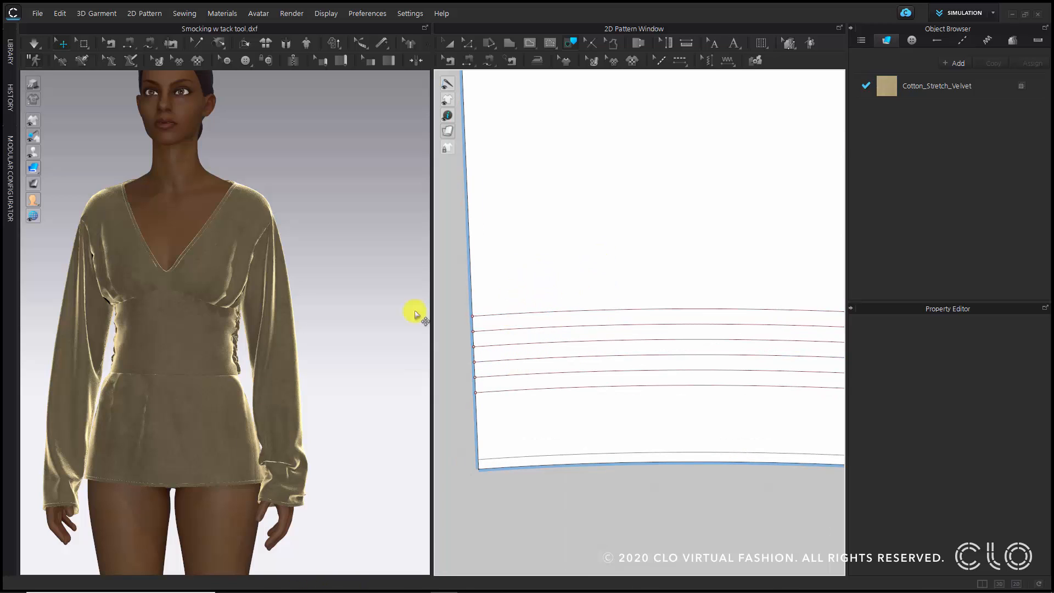
click(467, 43)
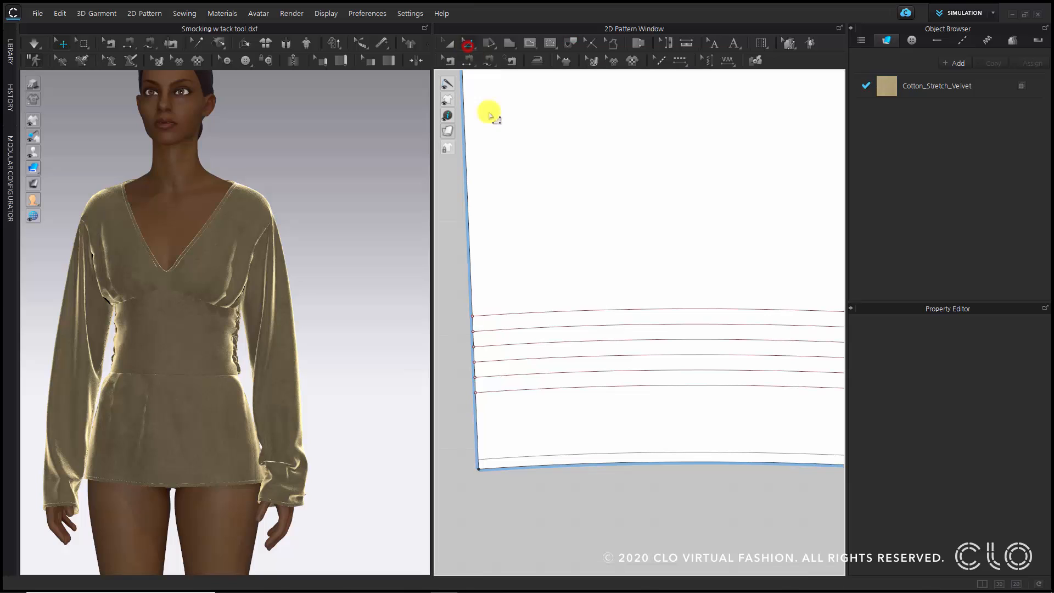
shift+click(518, 314)
shift+click(516, 330)
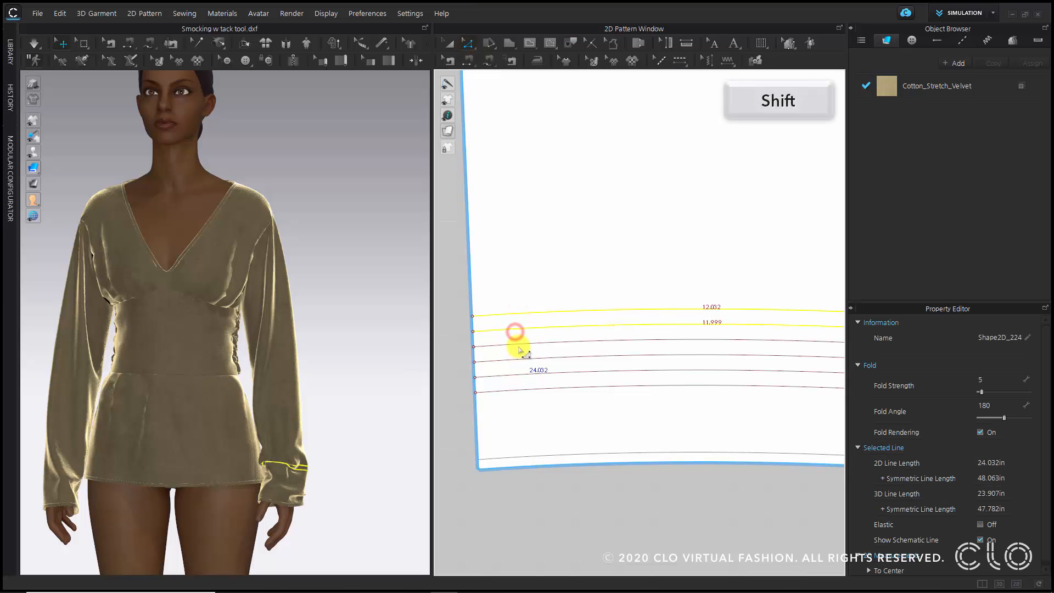
shift+click(518, 345)
shift+click(518, 358)
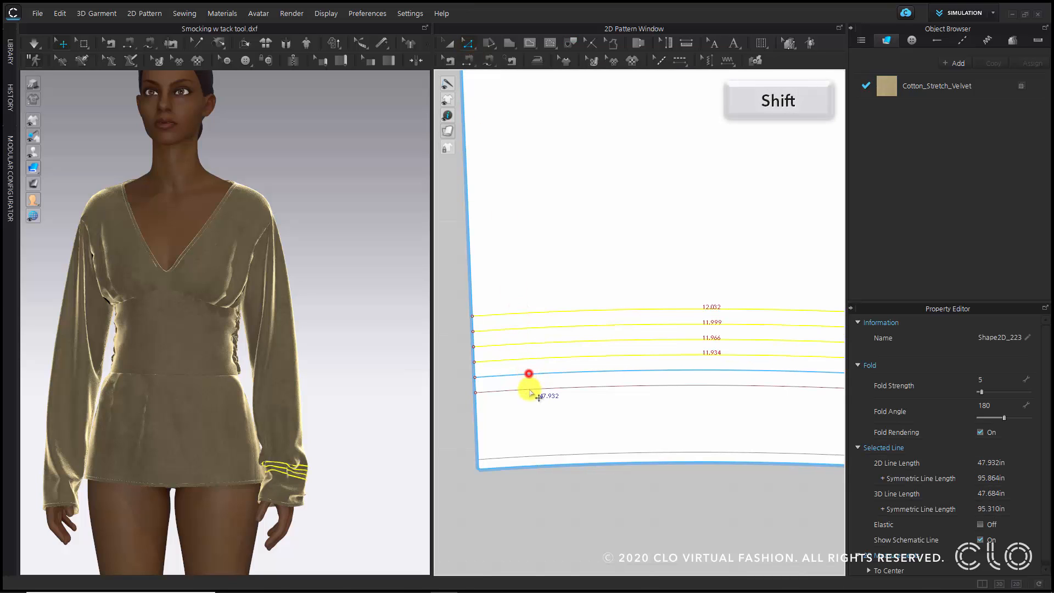
shift+click(528, 376)
shift+click(530, 391)
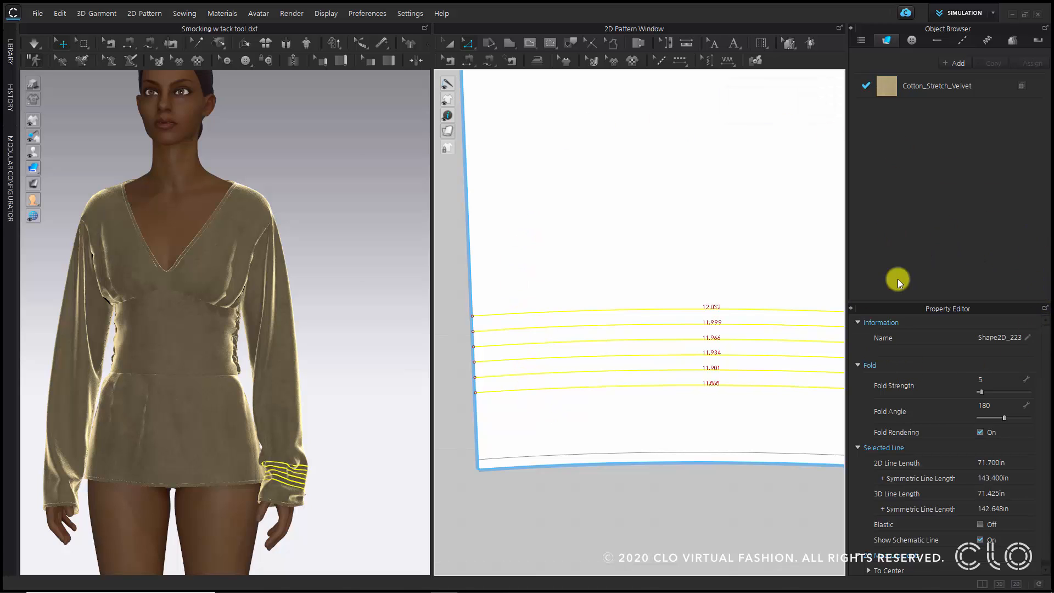
click(979, 526)
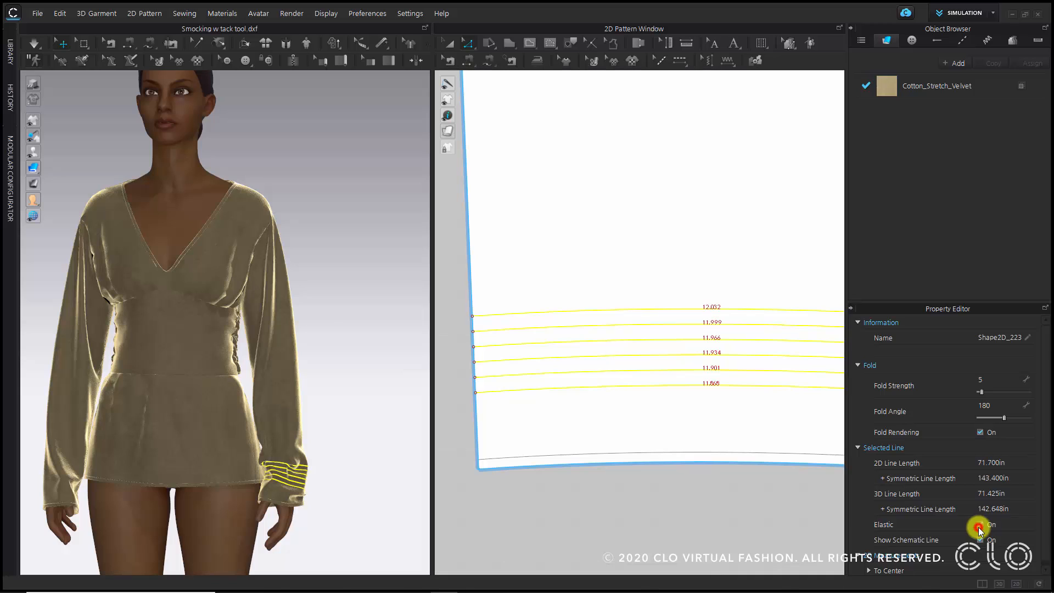
scroll(1017, 520, down, 3)
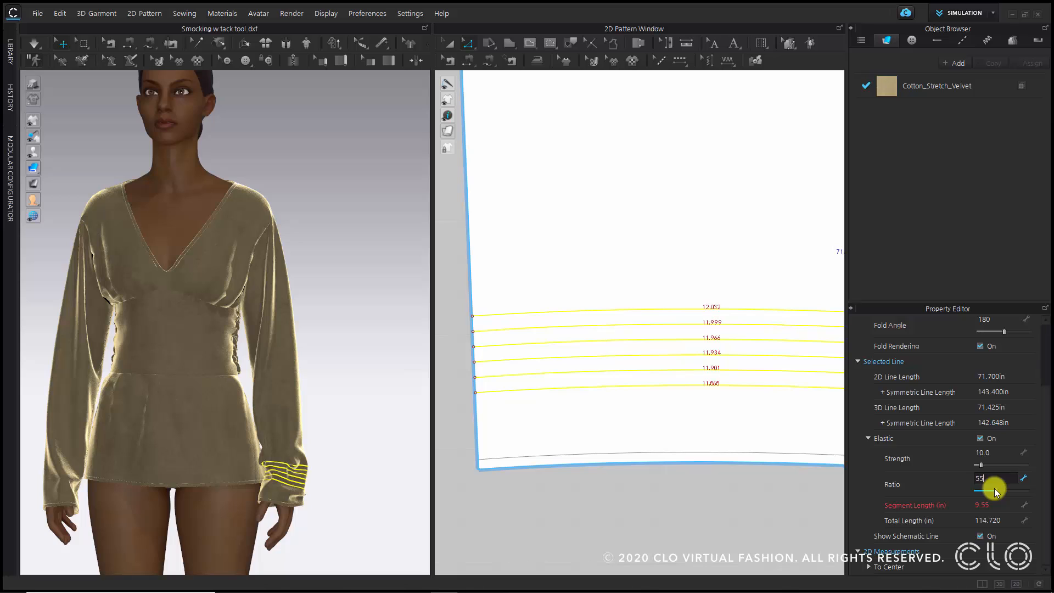
key(Return)
Simulate the garment to gather the cuffs, pulling the sleeve up along the forearm while it runs
key(space)
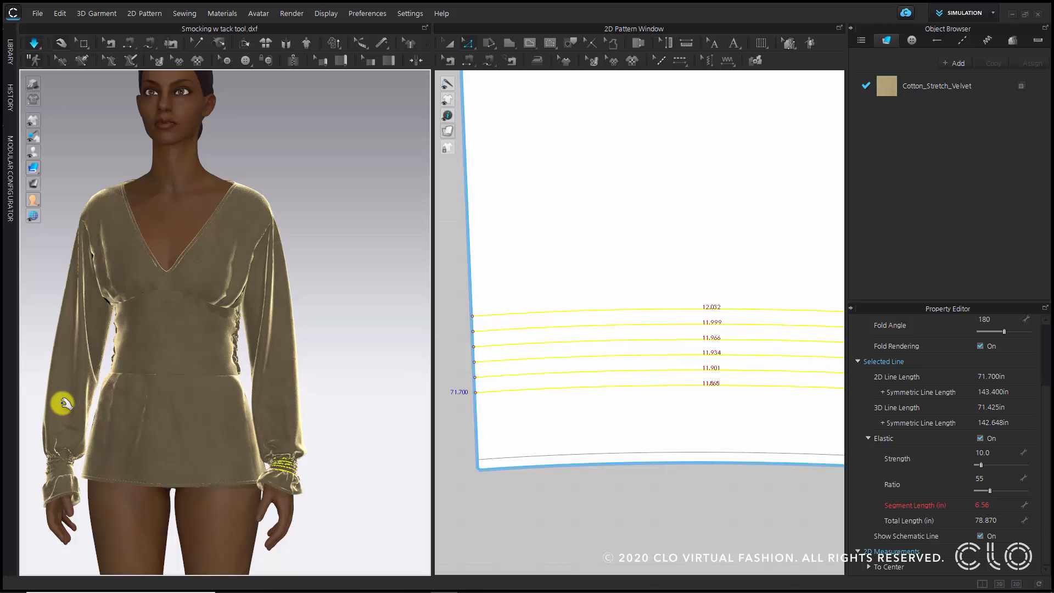
drag(64, 407, 67, 350)
click(67, 350)
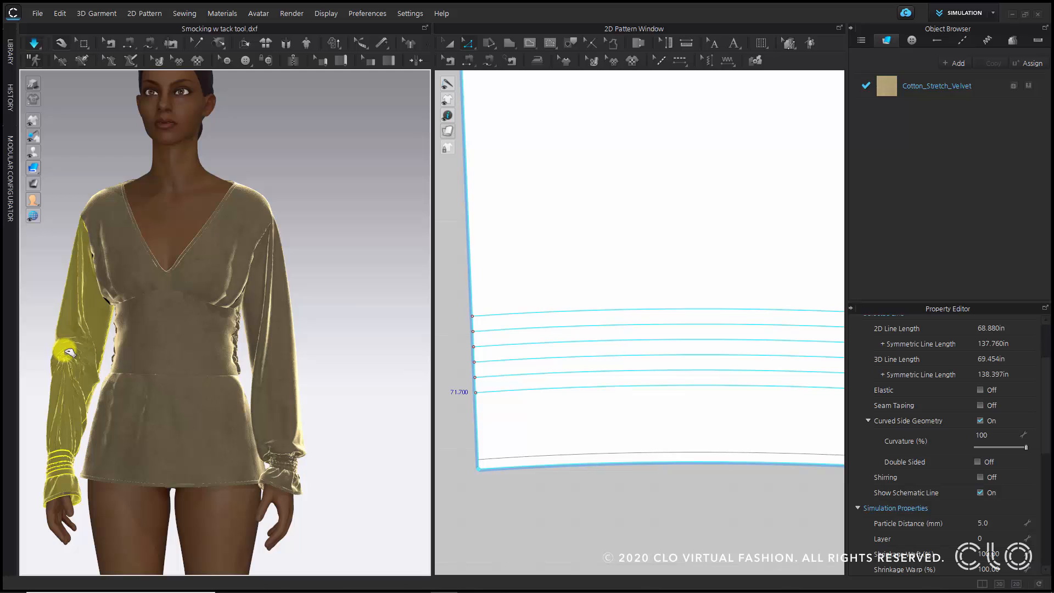
click(63, 353)
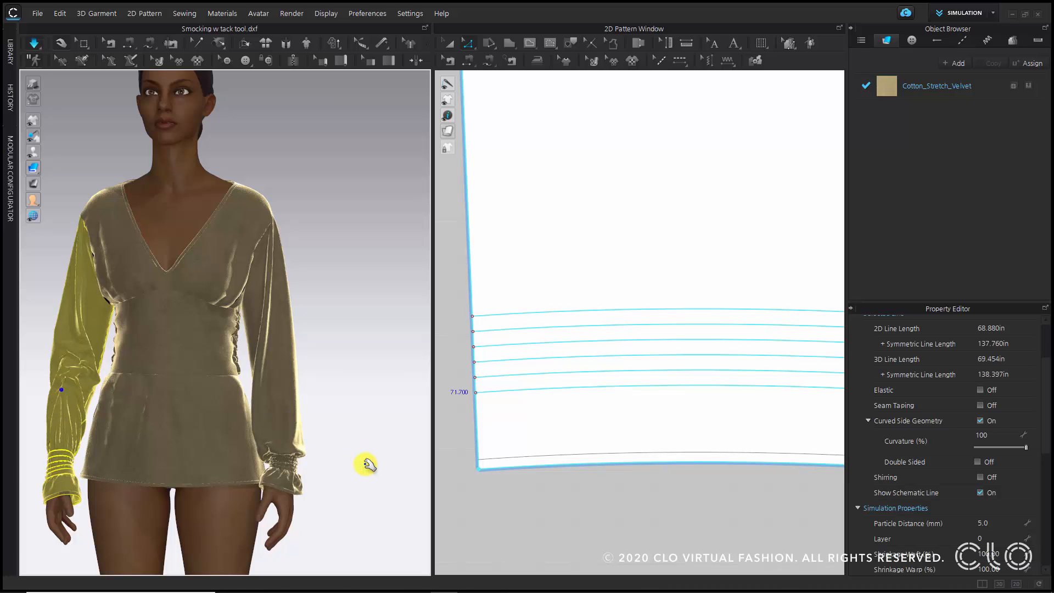
click(329, 410)
key(space)
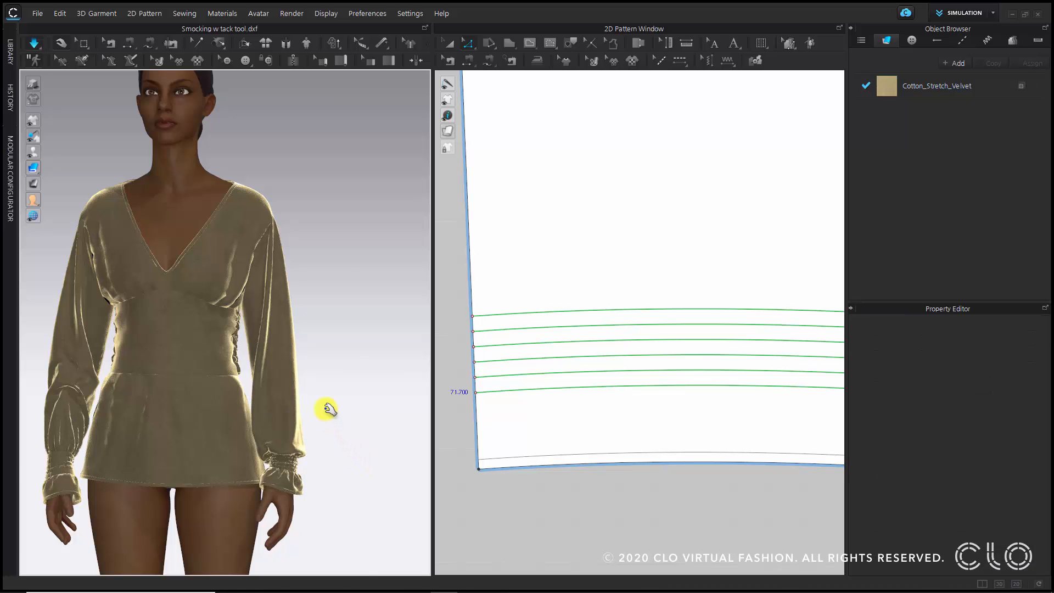
Reselect the six elastic lines on the sleeve and set their elastic ratio to 60
scroll(327, 411, up, 5)
middle_drag(327, 413, 228, 73)
scroll(299, 199, down, 2)
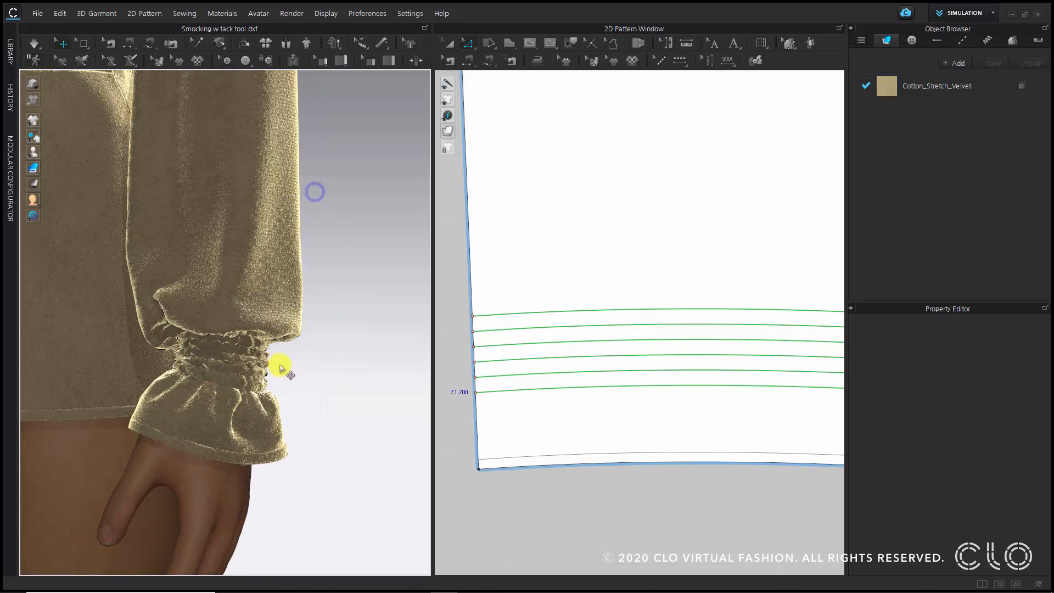
scroll(271, 378, down, 3)
scroll(535, 390, down, 4)
scroll(535, 390, down, 2)
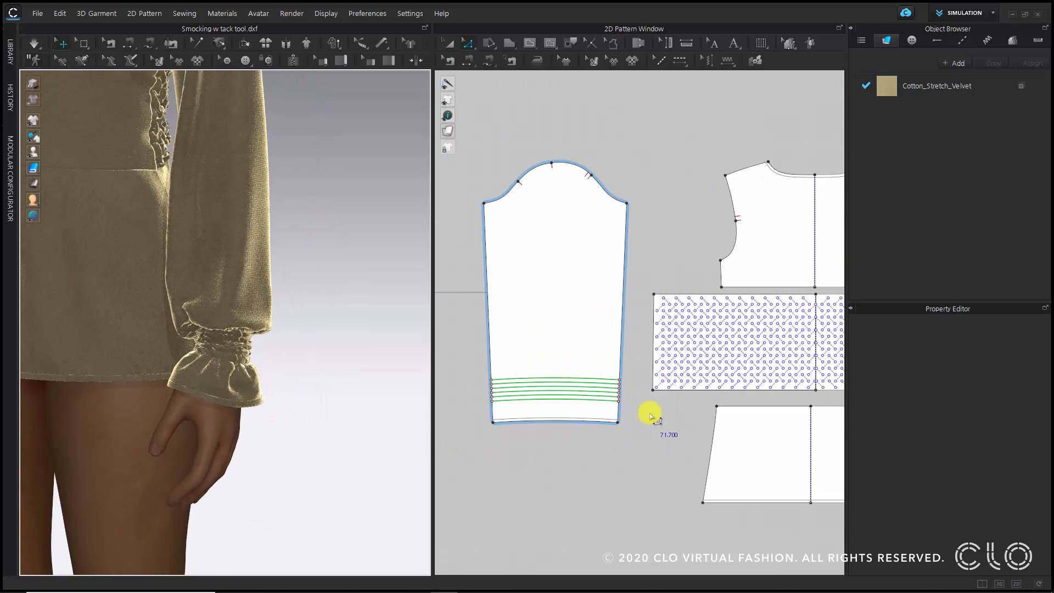
drag(631, 407, 463, 357)
scroll(623, 387, up, 6)
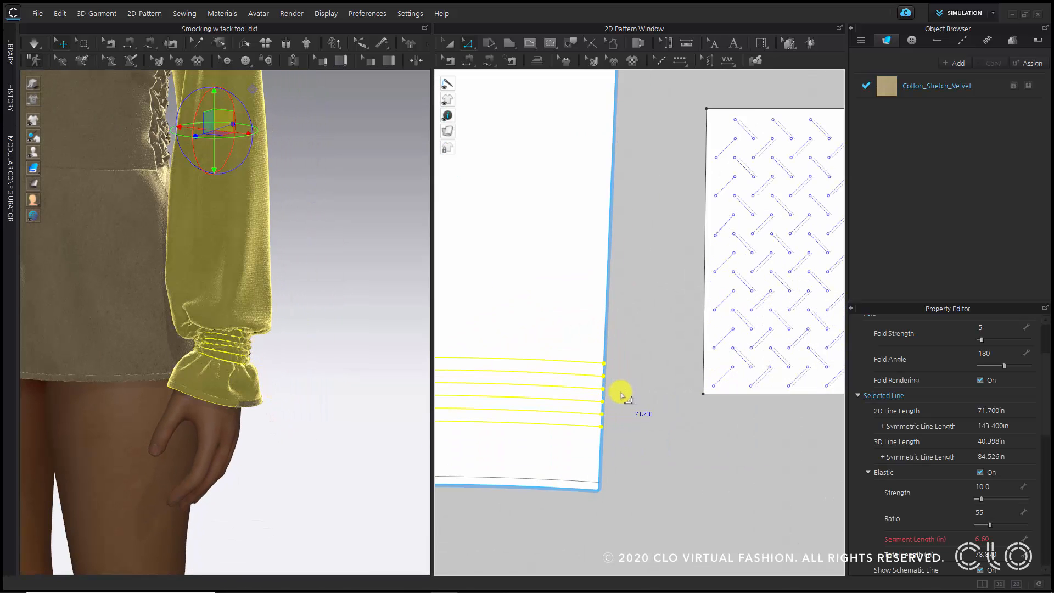
double_click(1003, 512)
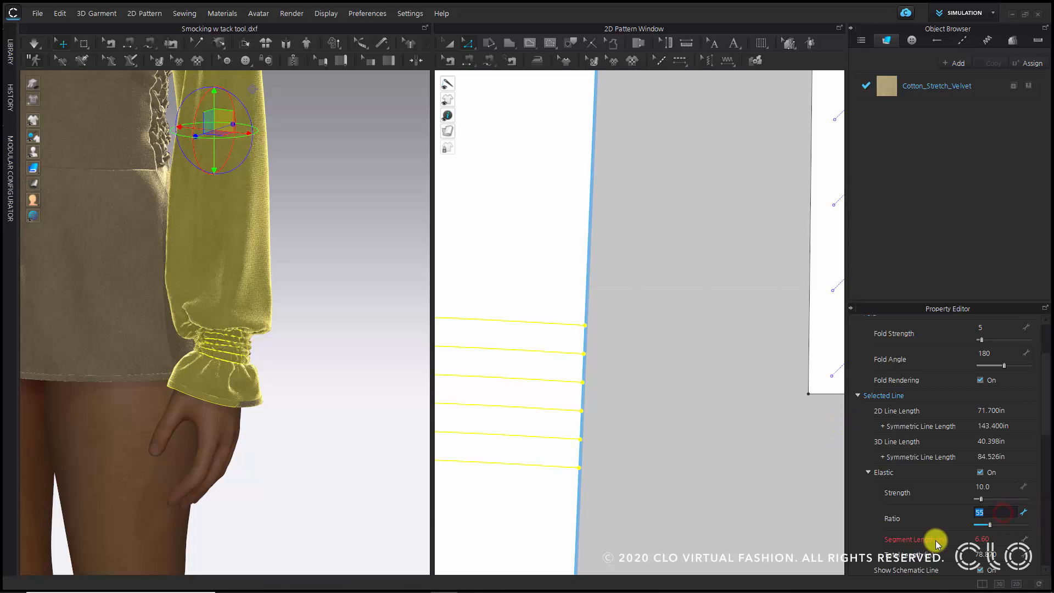
key(Return)
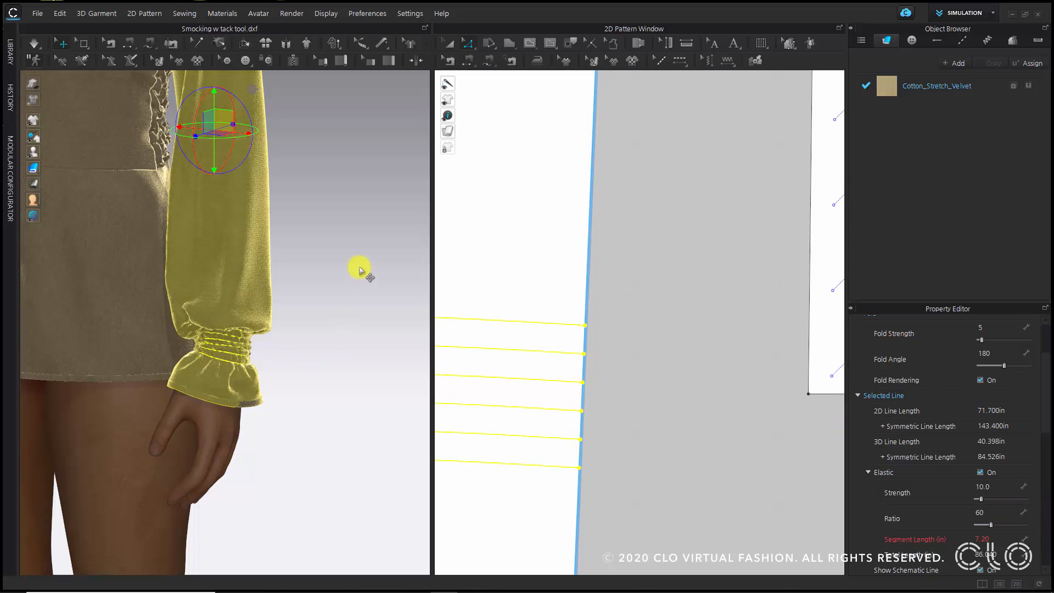
Run the simulation to apply the changed elastic to the cuffs and deselect the lines
click(354, 272)
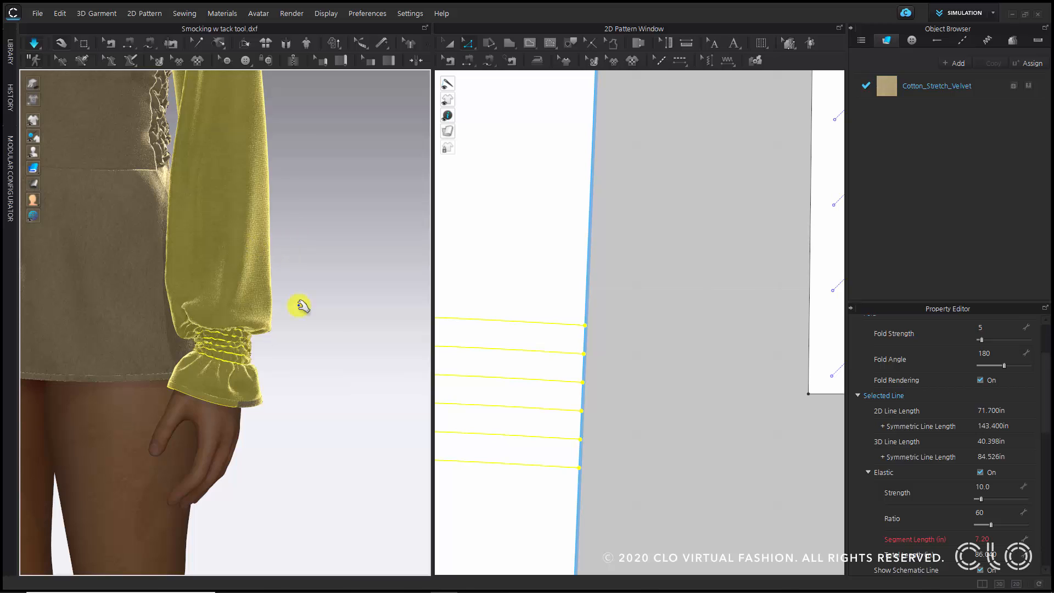
click(317, 335)
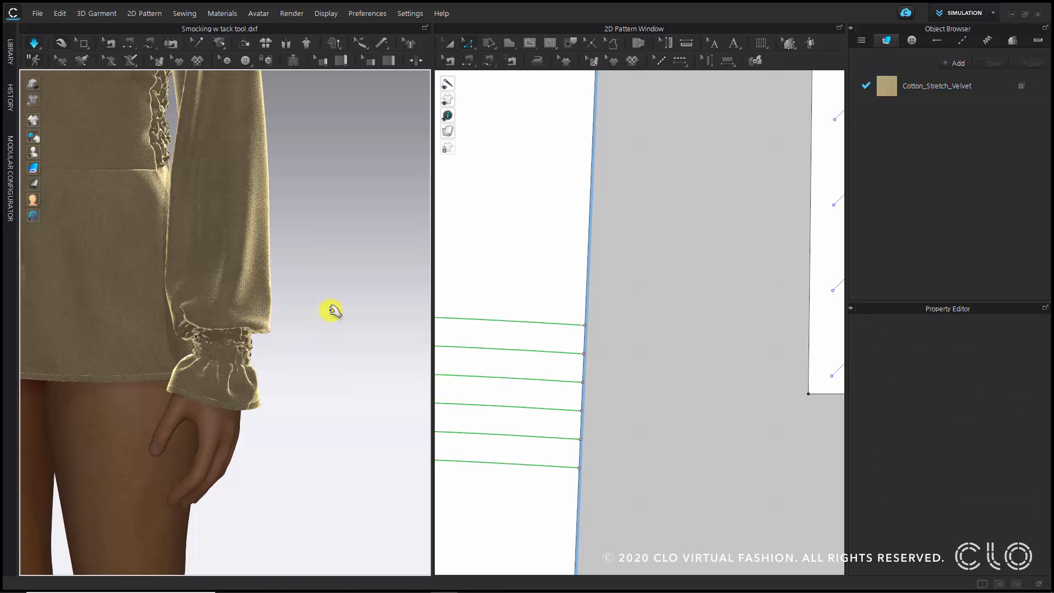
key(space)
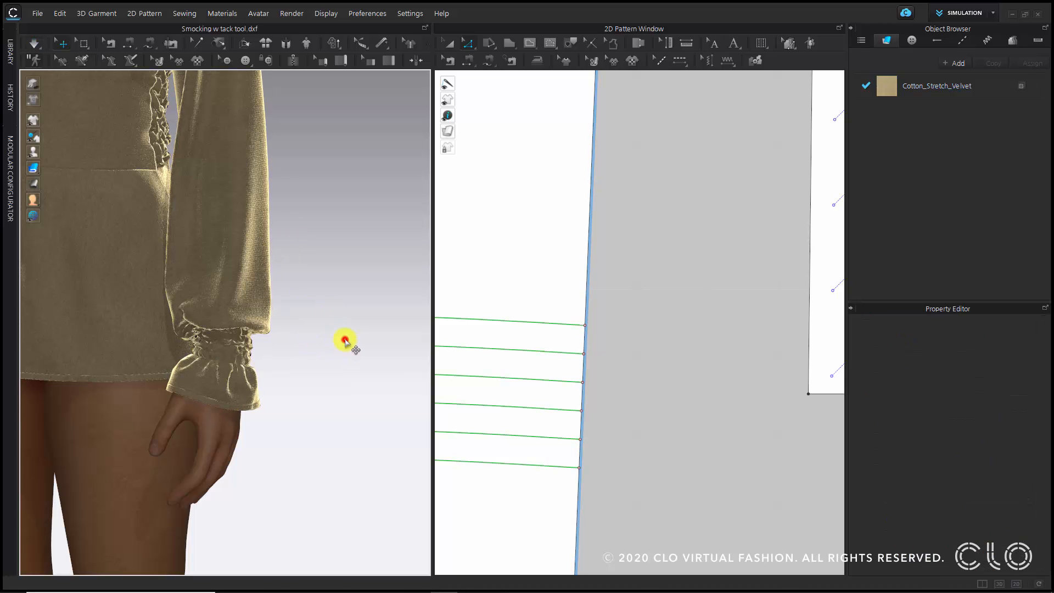
Select both sleeve patterns together and set their particle distance to 3 mm
click(343, 339)
scroll(299, 440, up, 6)
right_drag(274, 419, 389, 425)
click(227, 365)
right_drag(236, 397, 339, 435)
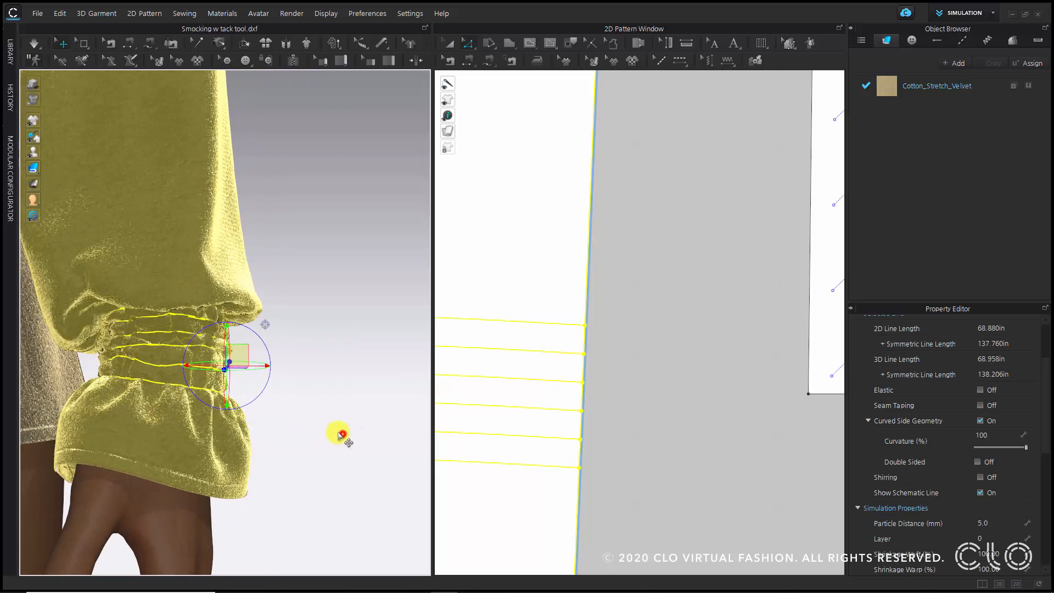
click(340, 433)
click(214, 354)
scroll(575, 400, down, 6)
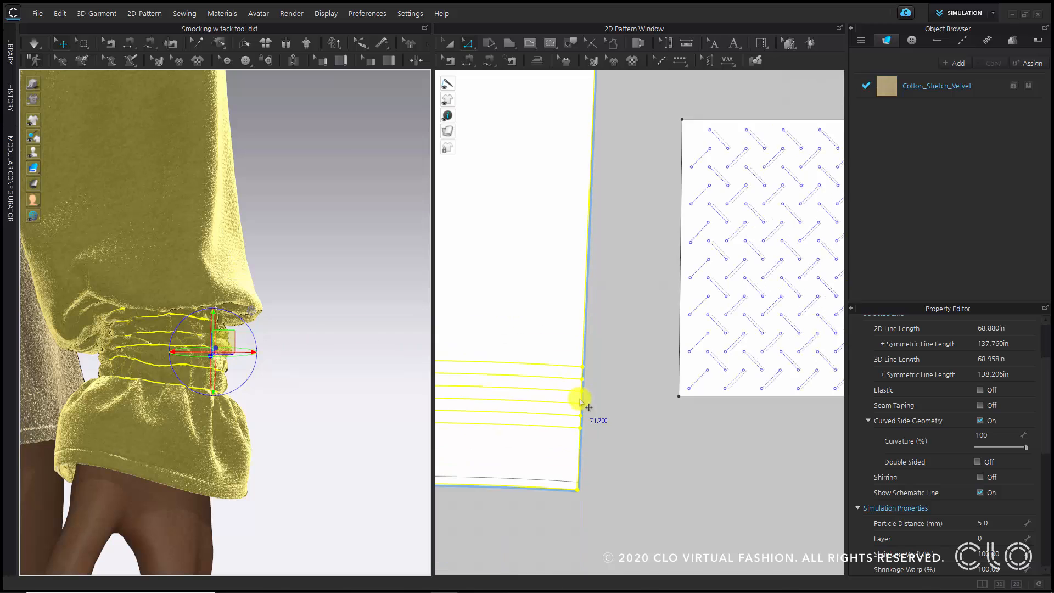
scroll(520, 425, down, 4)
key(a)
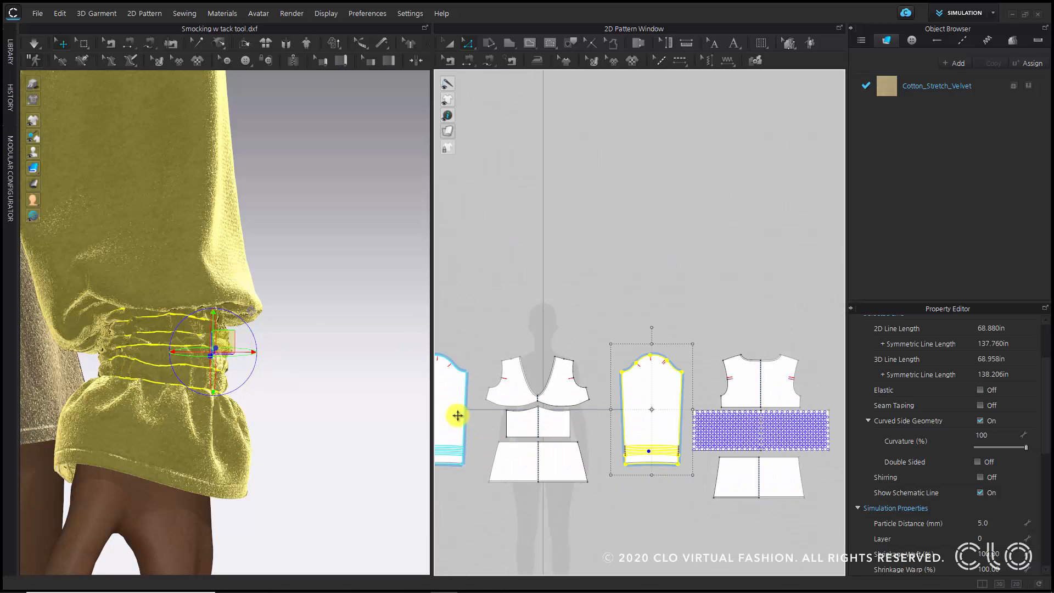
shift+click(453, 404)
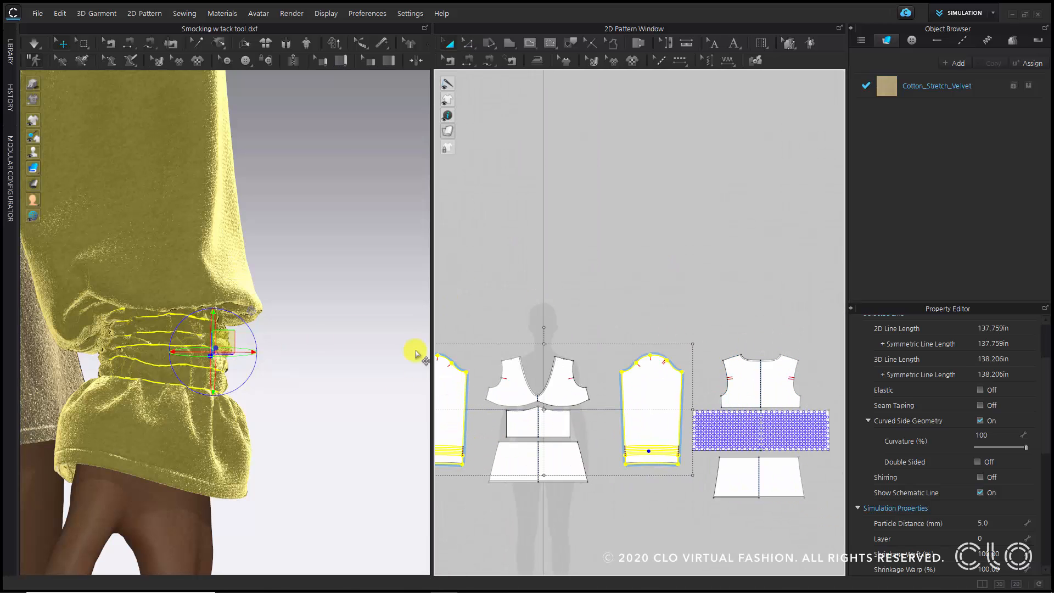
click(997, 523)
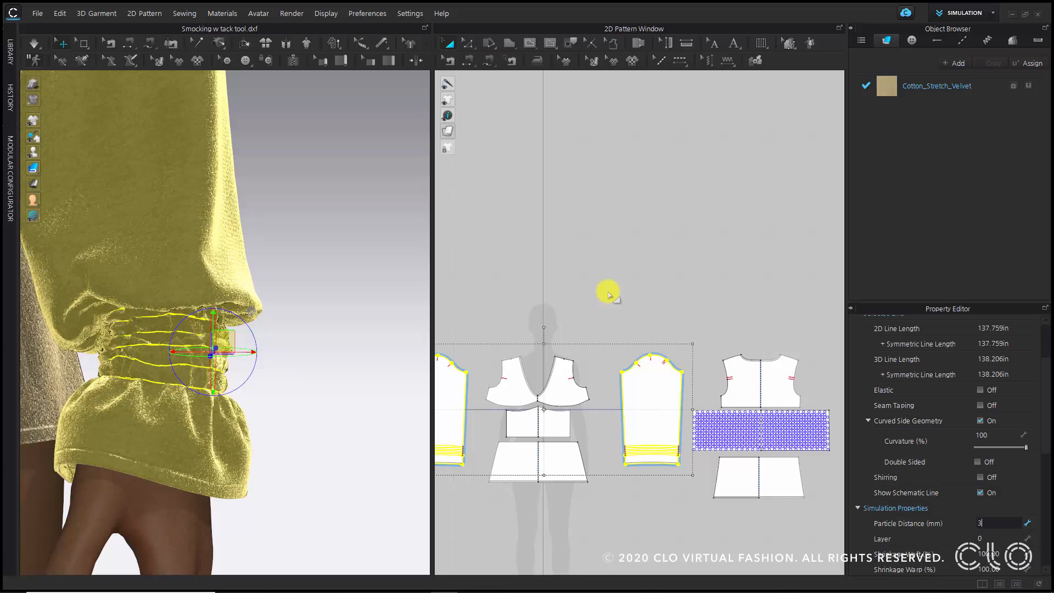
key(Return)
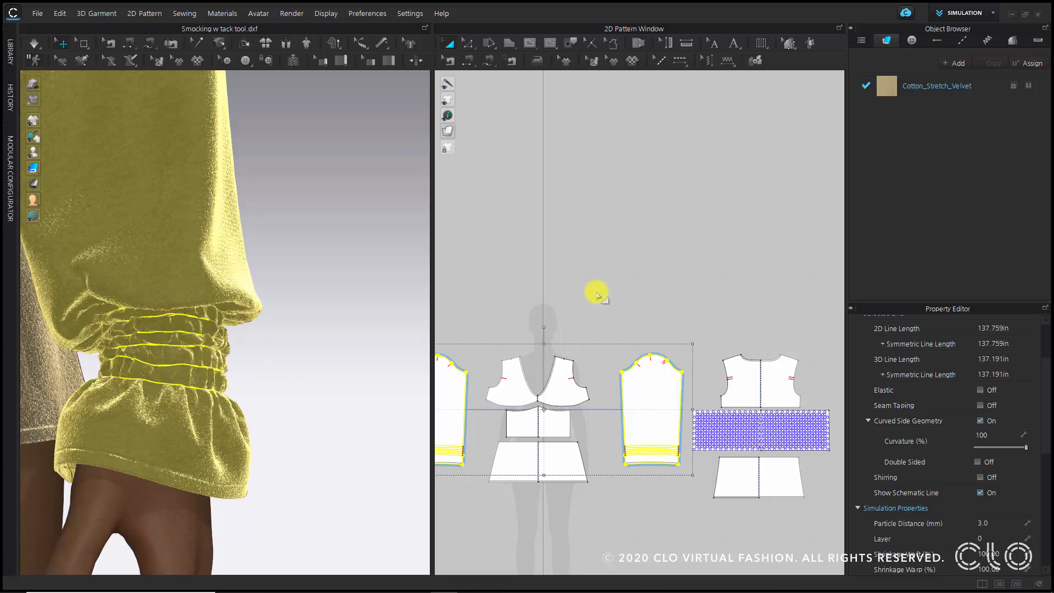
Deselect the sleeves and simulate the garment to refine the elastic gathers at the cuffs with the finer mesh
click(308, 226)
click(34, 42)
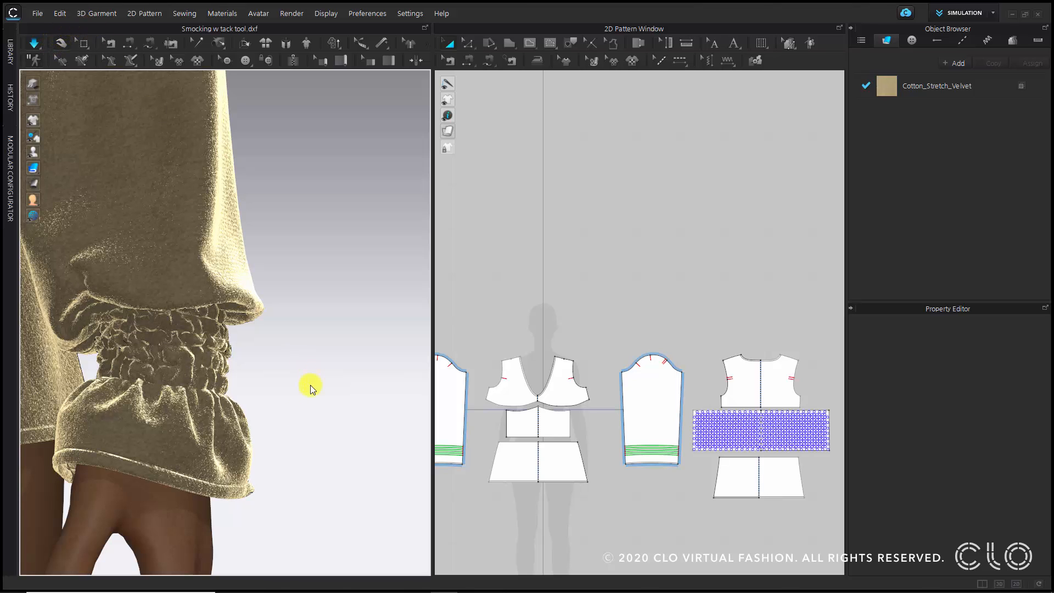
click(34, 48)
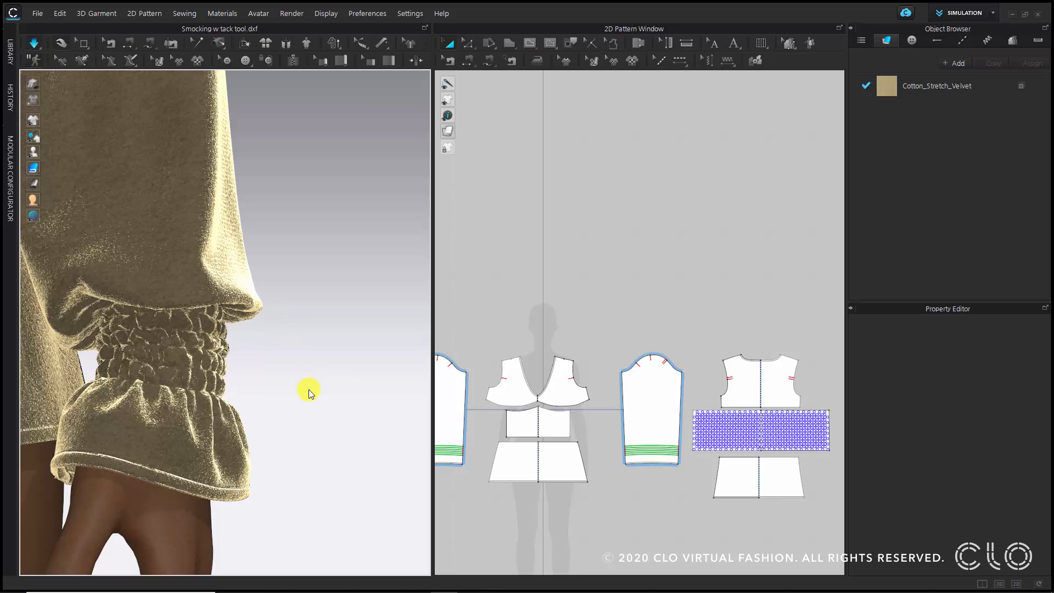
key(space)
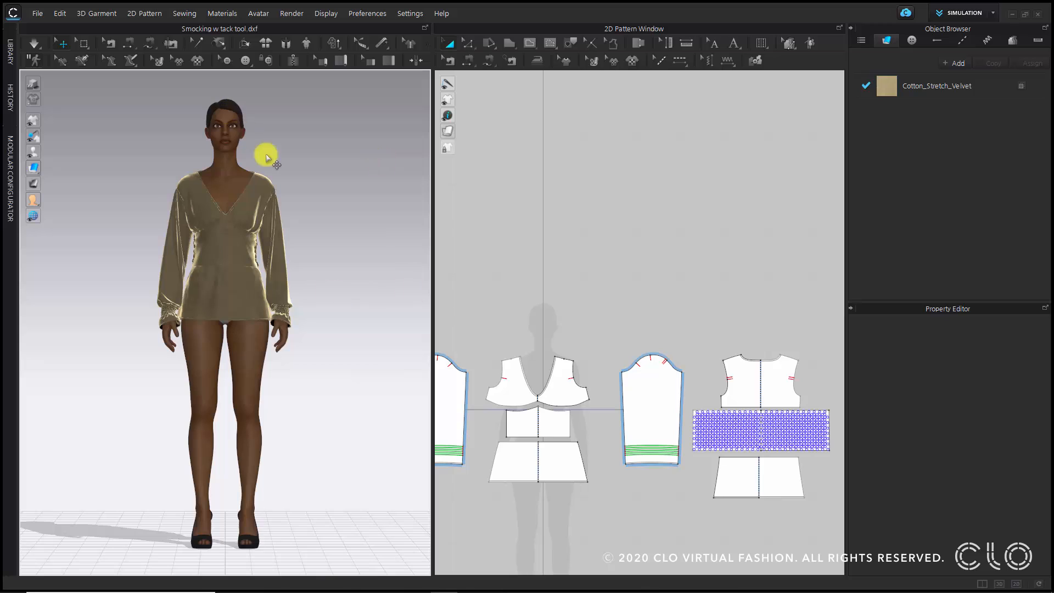
Select every pattern piece except the two sleeves and set their particle distance to 5 mm
scroll(331, 179, up, 3)
scroll(366, 233, down, 1)
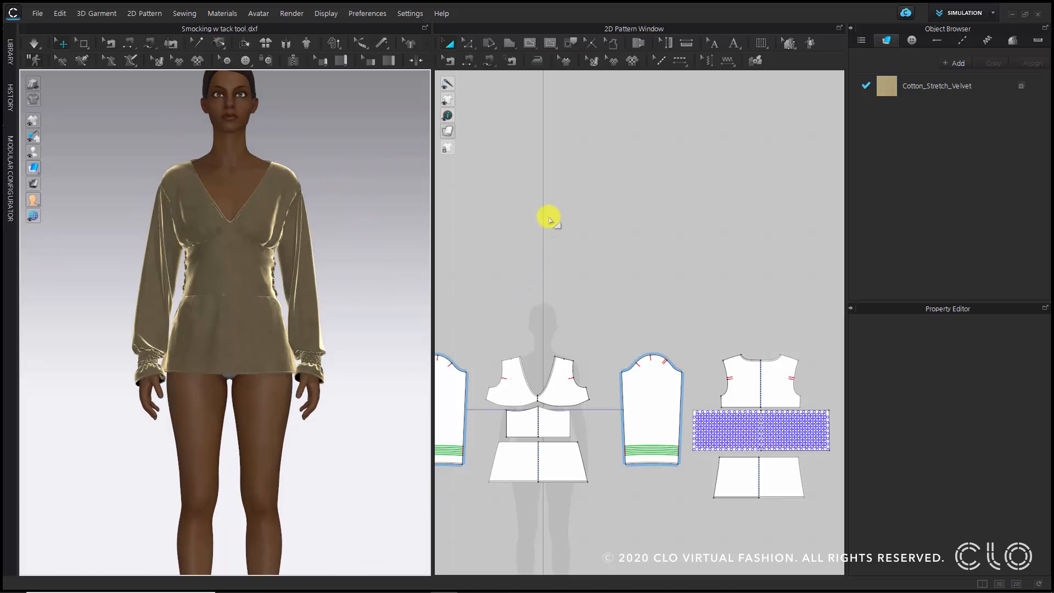
key(ctrl+a)
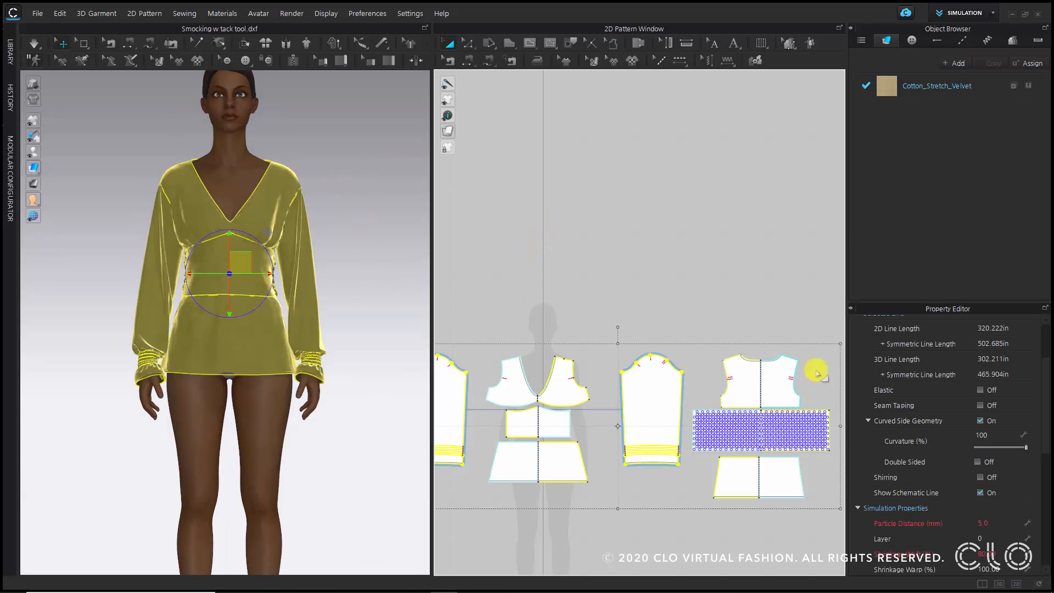
scroll(807, 365, down, 2)
ctrl+click(708, 381)
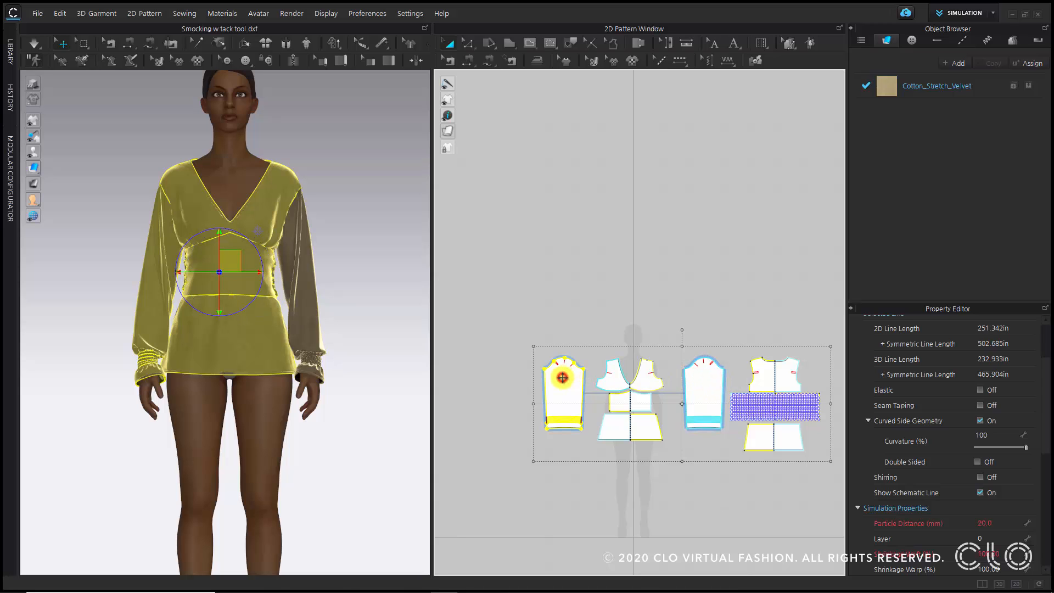
ctrl+click(563, 378)
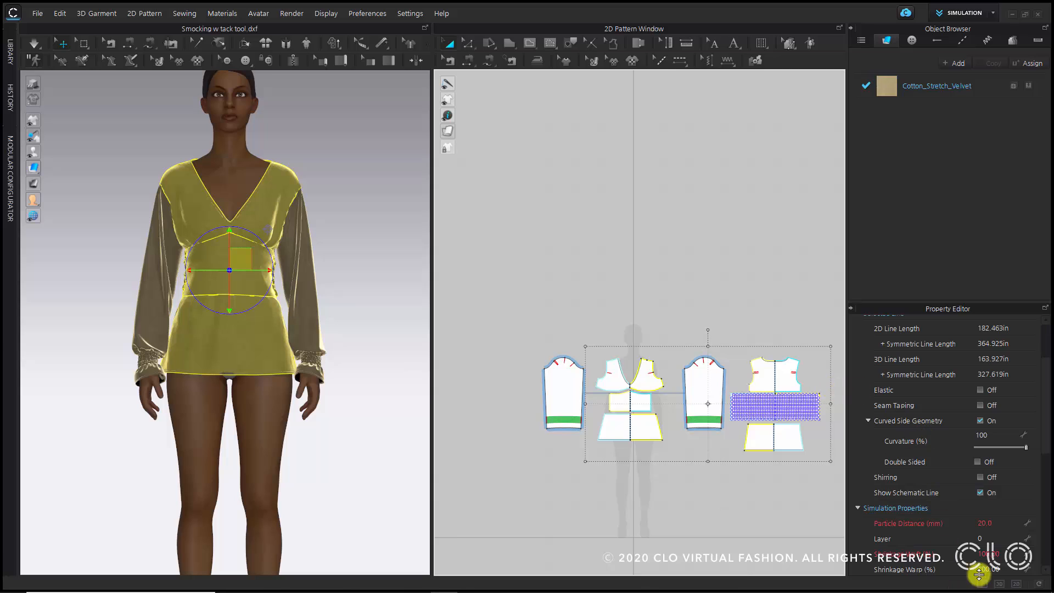
click(1009, 520)
text(5)
key(Return)
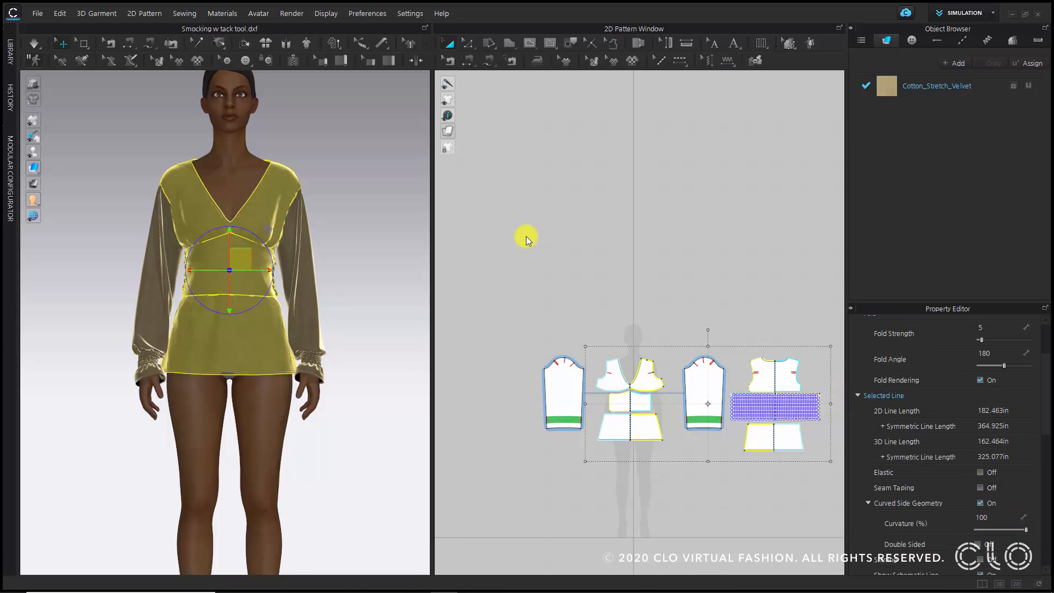
Clear the selection and simulate the garment to drape the bodice and skirt with the finer mesh
click(329, 118)
click(34, 44)
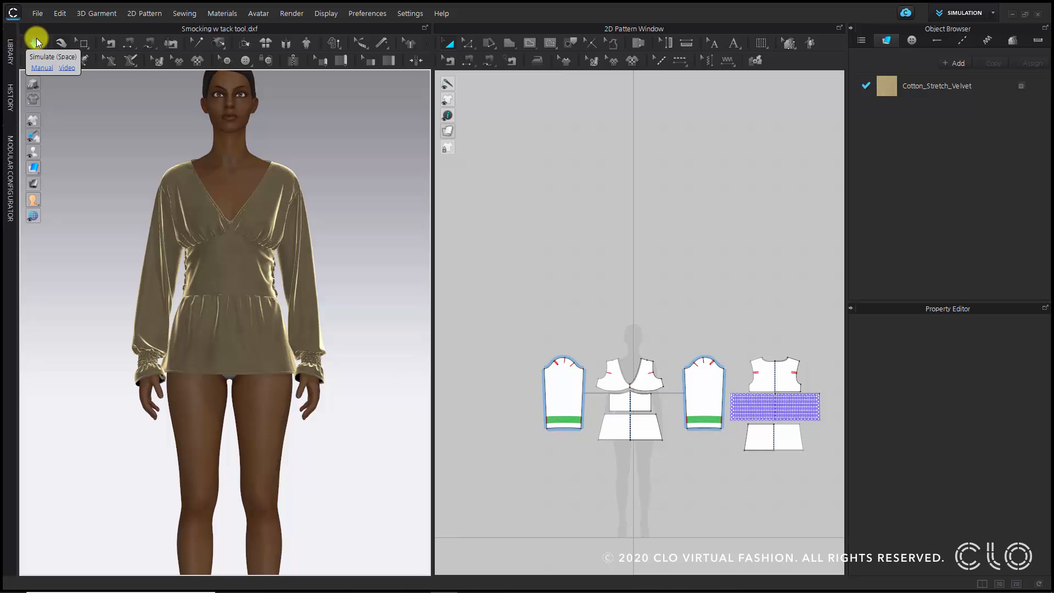
click(37, 42)
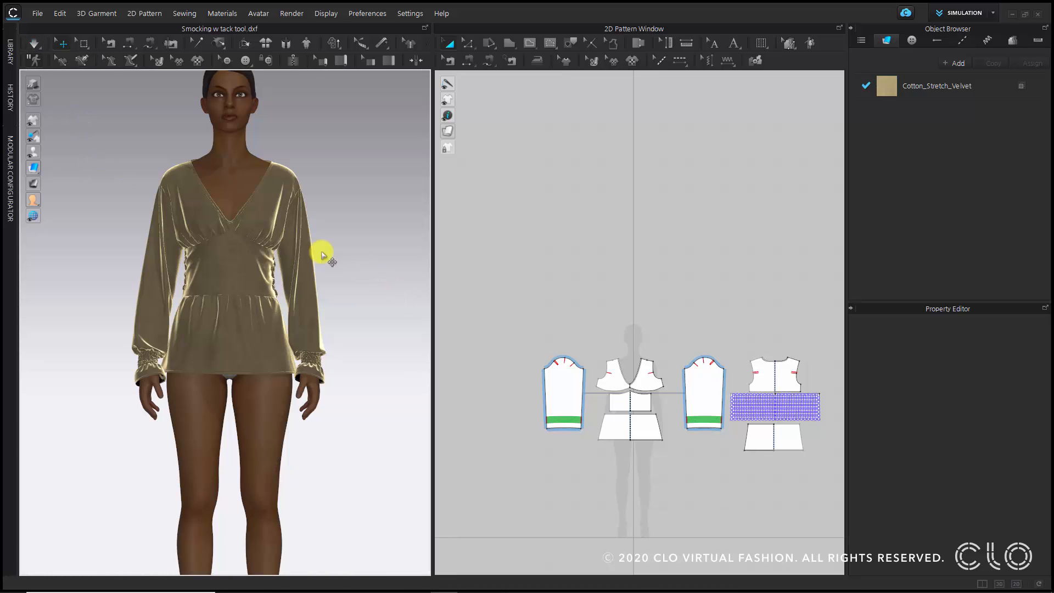
Apply Hi-Res Garment with 5 mm particle distance, 1 mm collision thickness, 0 mm skin offset and Fitting (Accurate Fabric) simulation quality
scroll(310, 234, up, 4)
right_drag(310, 235, 270, 237)
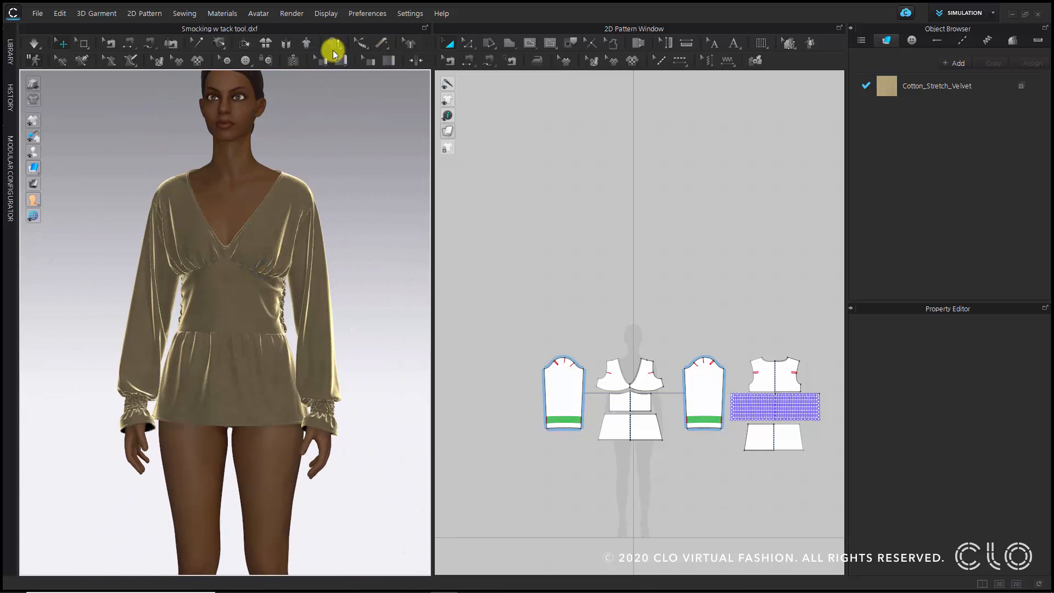
click(331, 45)
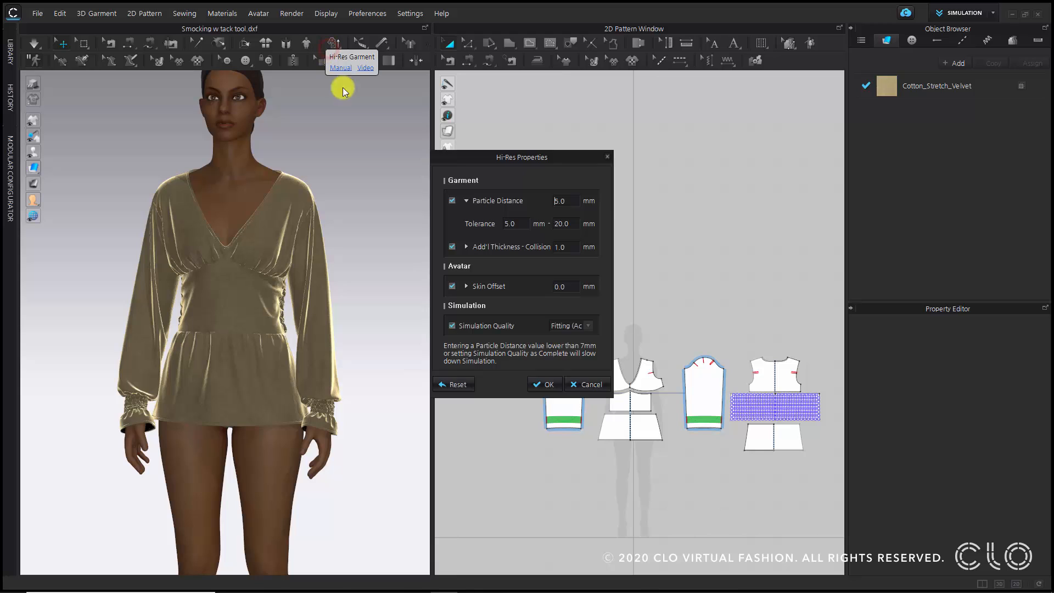
click(542, 383)
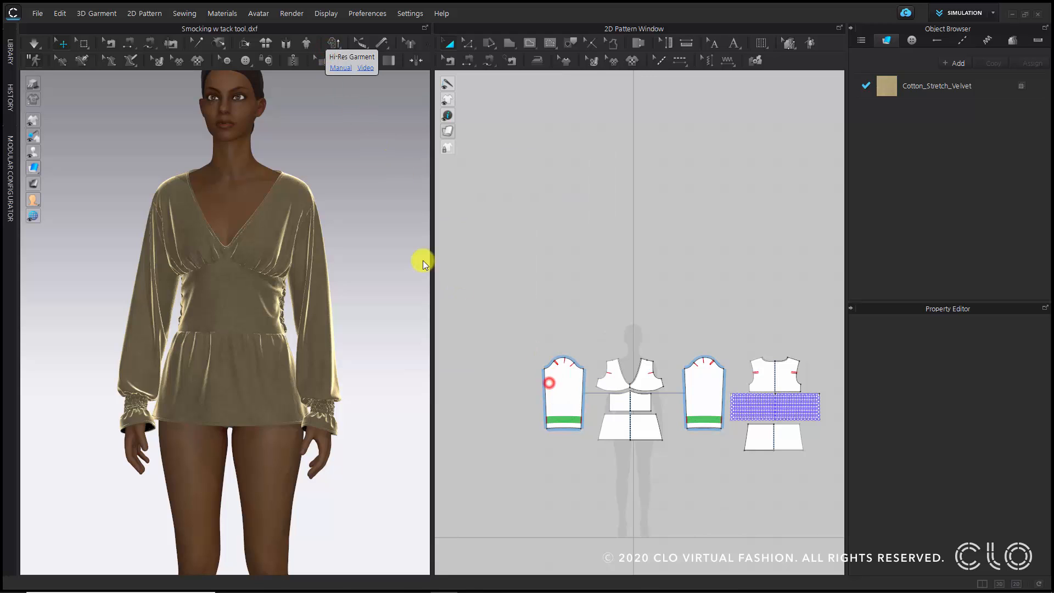
click(360, 218)
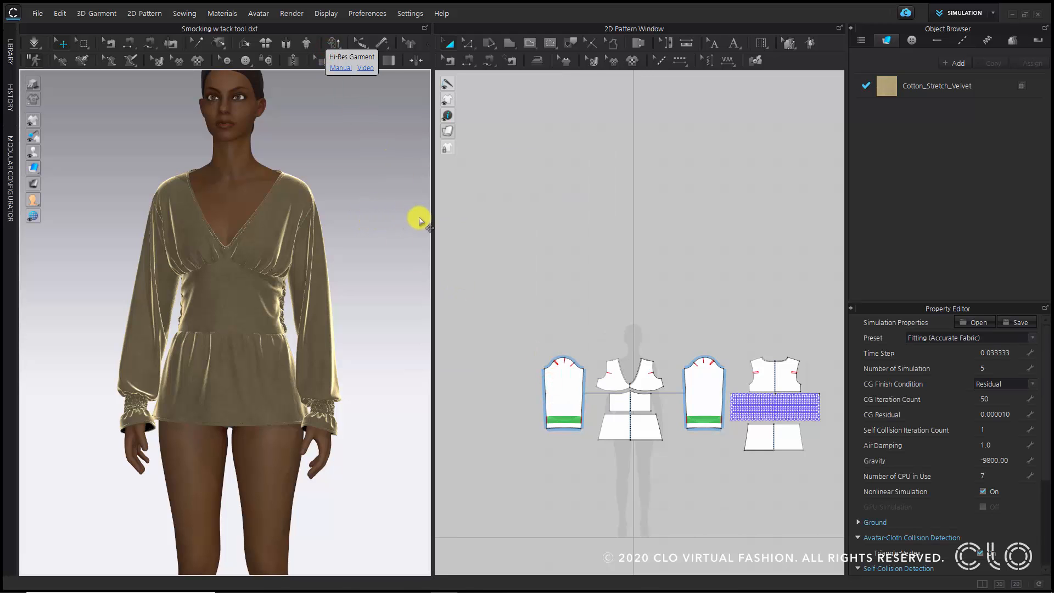
click(401, 130)
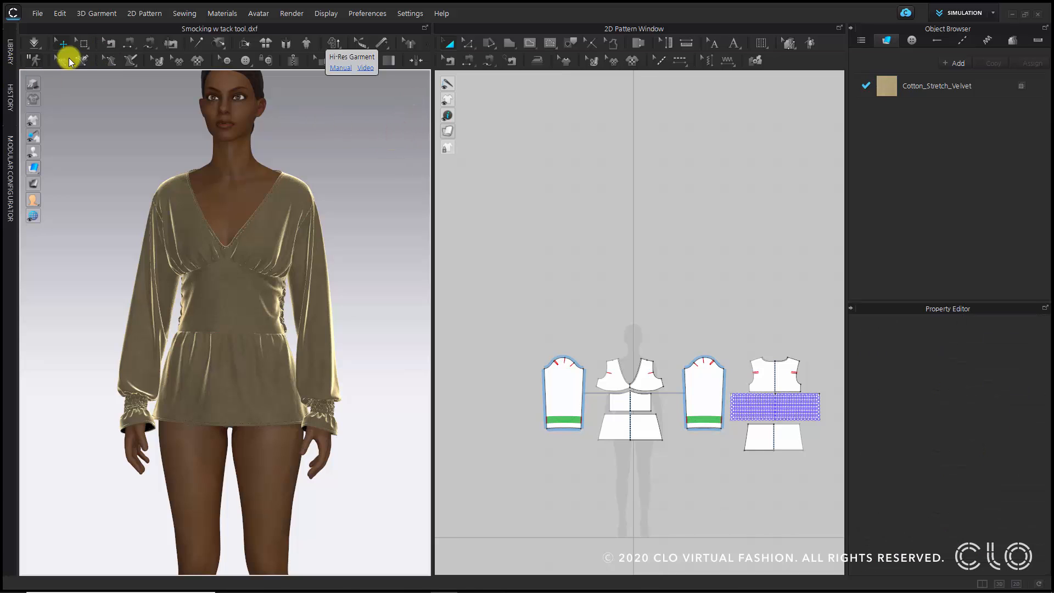
Run the simulation with the high-resolution settings until the garment settles, and stop it
click(33, 39)
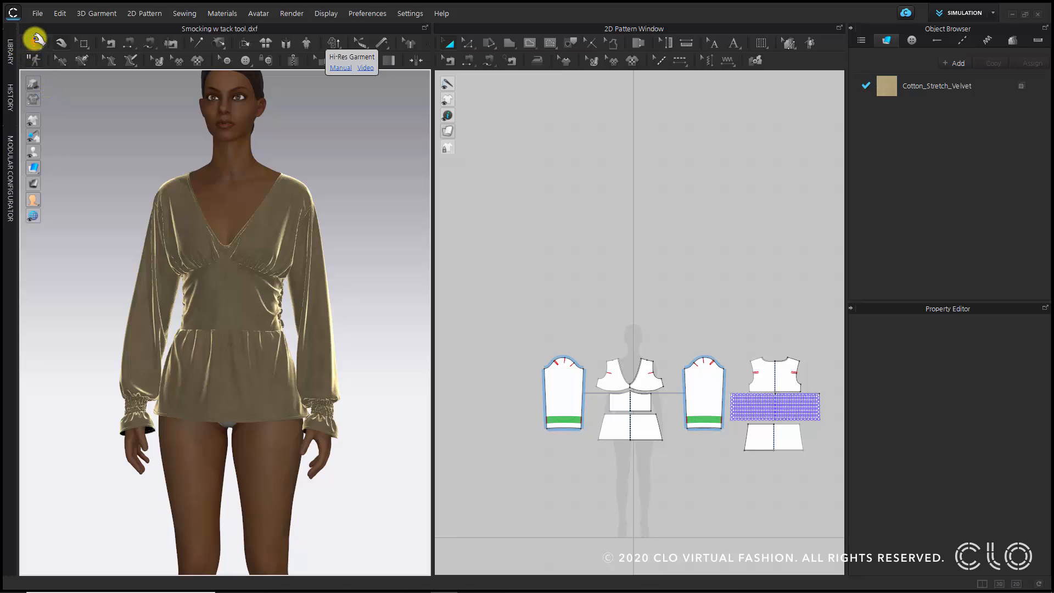
click(35, 41)
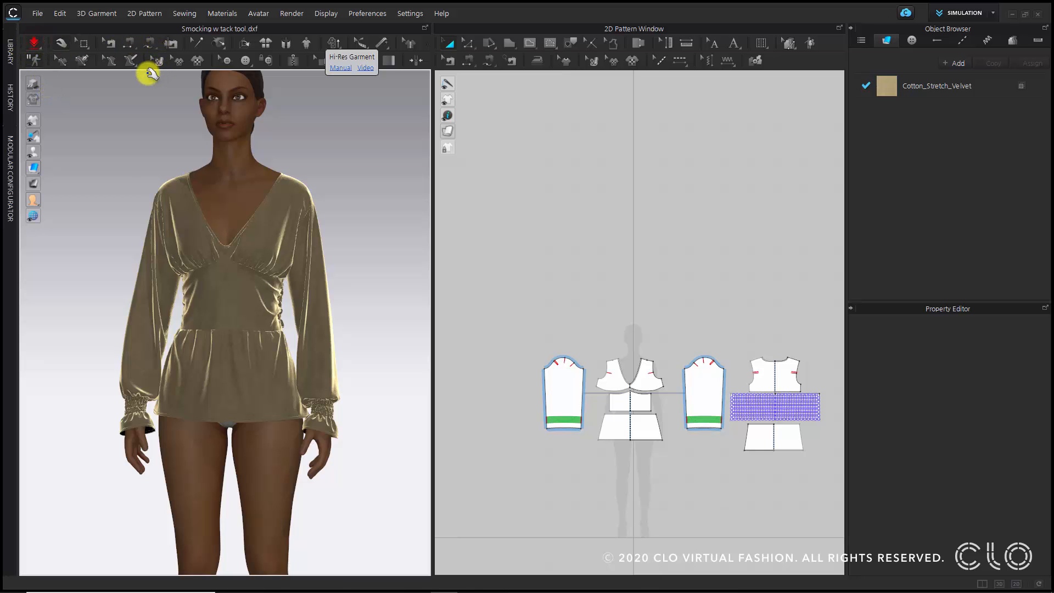
key(space)
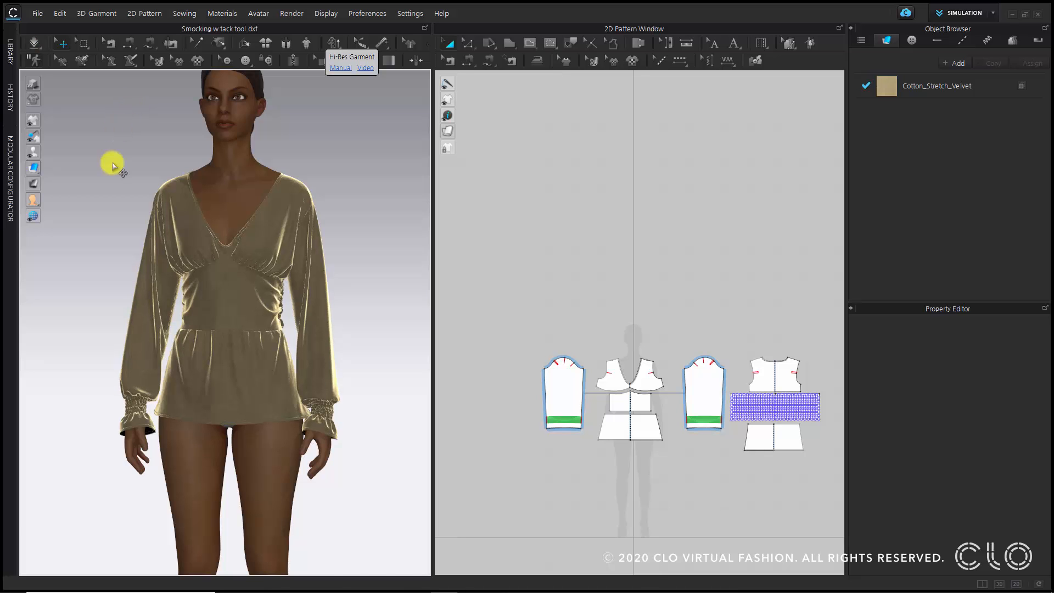
Examine the finished garment on the avatar from the front and at an angle
key(2)
scroll(241, 232, up, 5)
middle_drag(246, 245, 298, 417)
right_drag(297, 417, 336, 352)
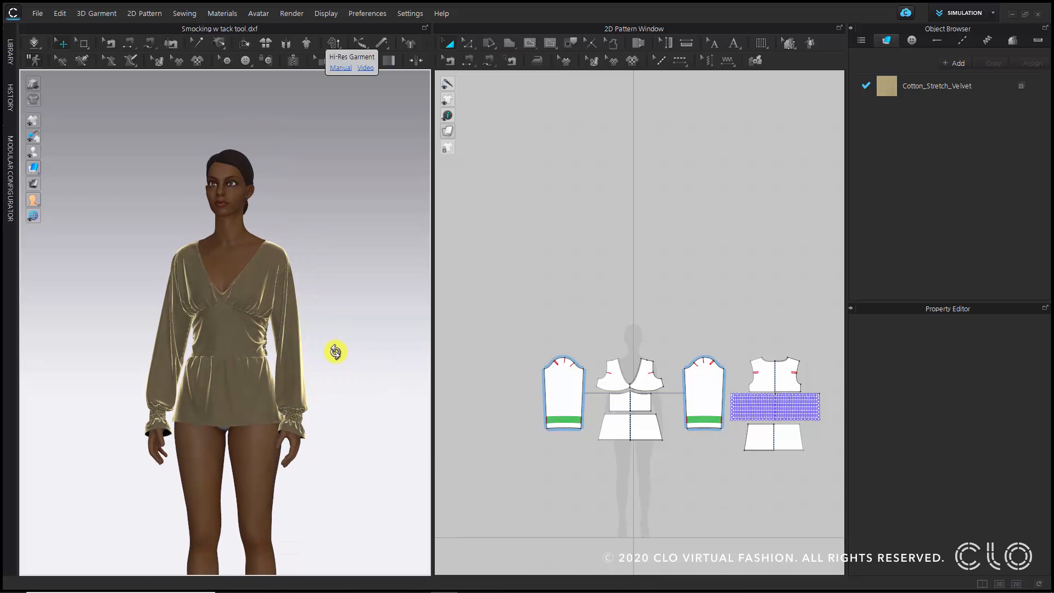